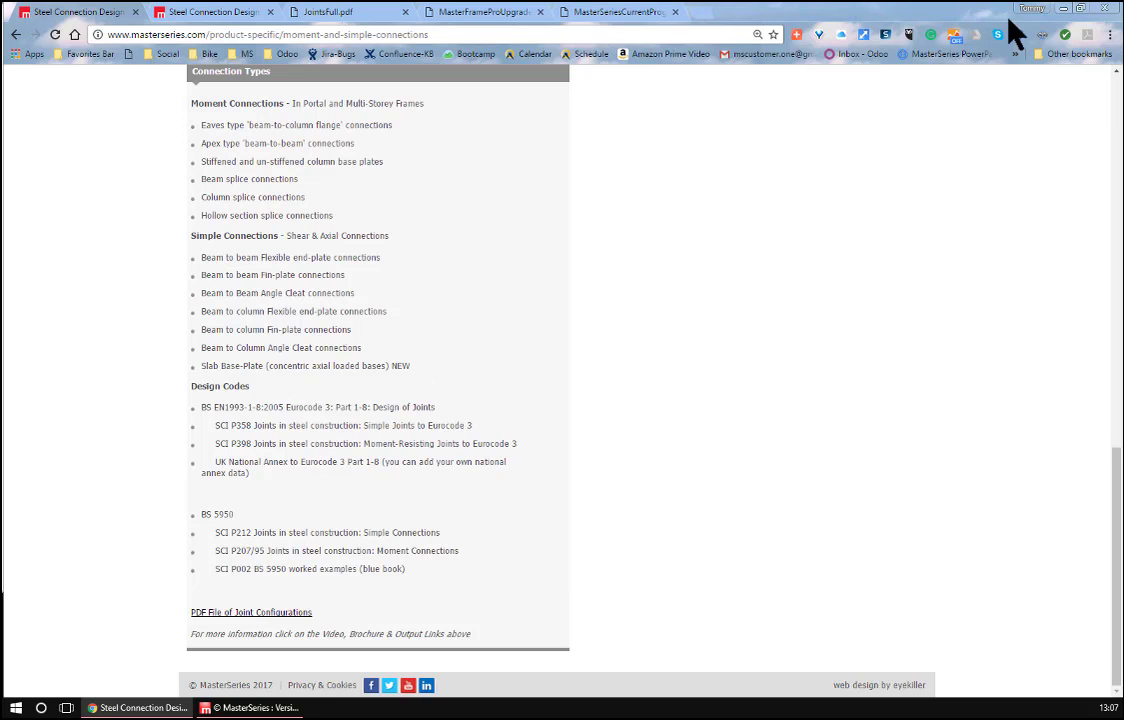
# Switch from the browser to MasterSeries and launch the MasterKey : Connections module
pyautogui.click(1064, 10)
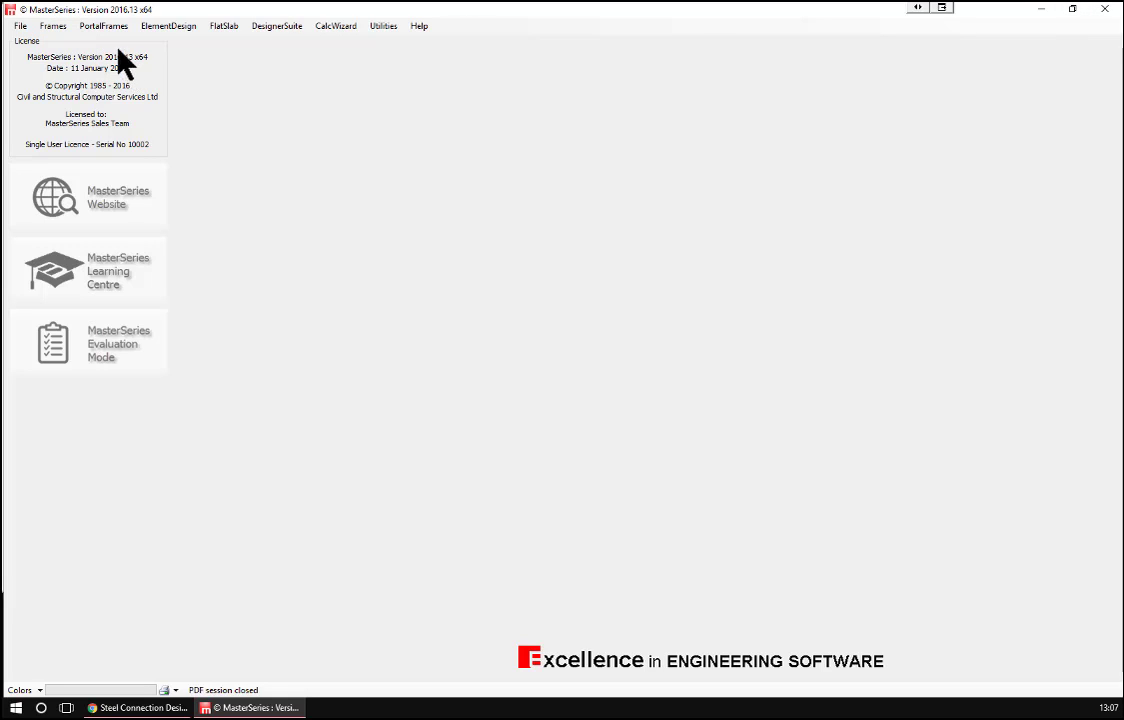
pyautogui.click(170, 30)
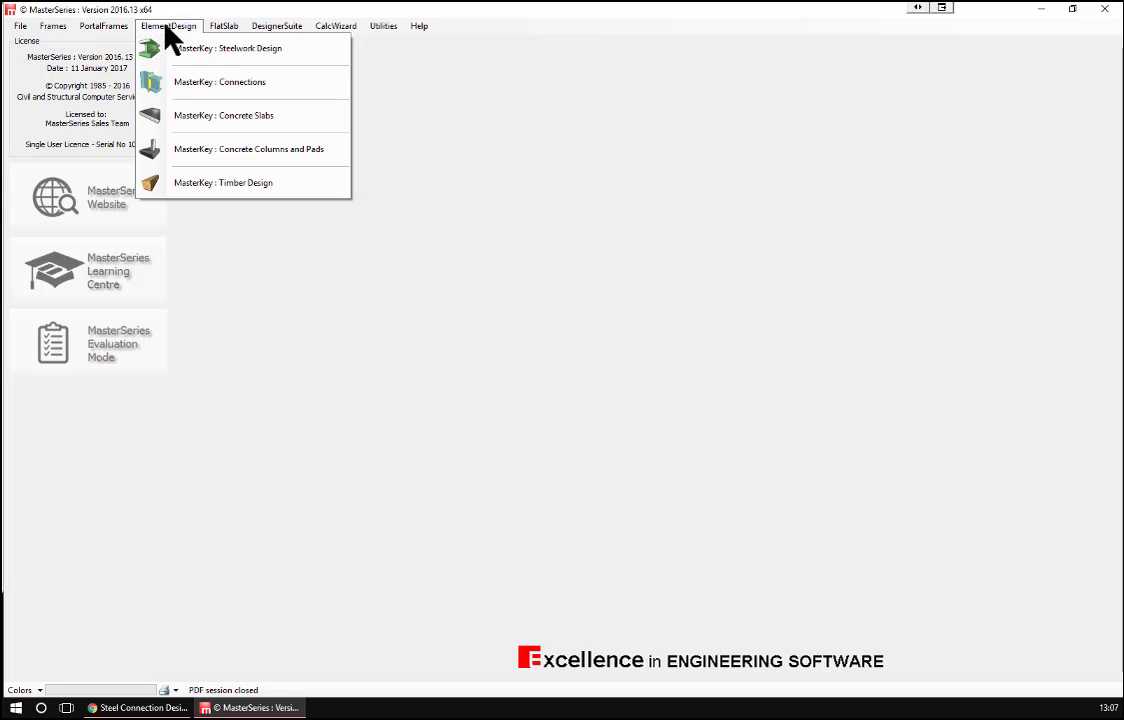
pyautogui.click(293, 90)
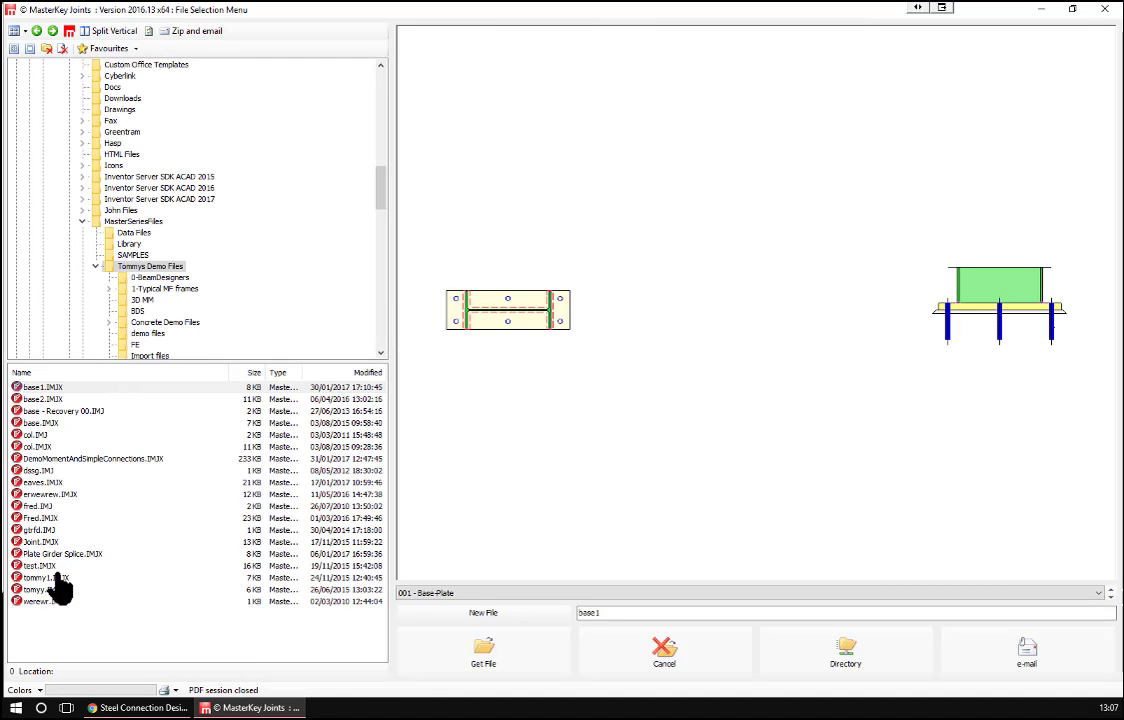
# Open the joint file DemoMomentAndSimpleConnections.IMJX from the current demo files folder
pyautogui.click(93, 458)
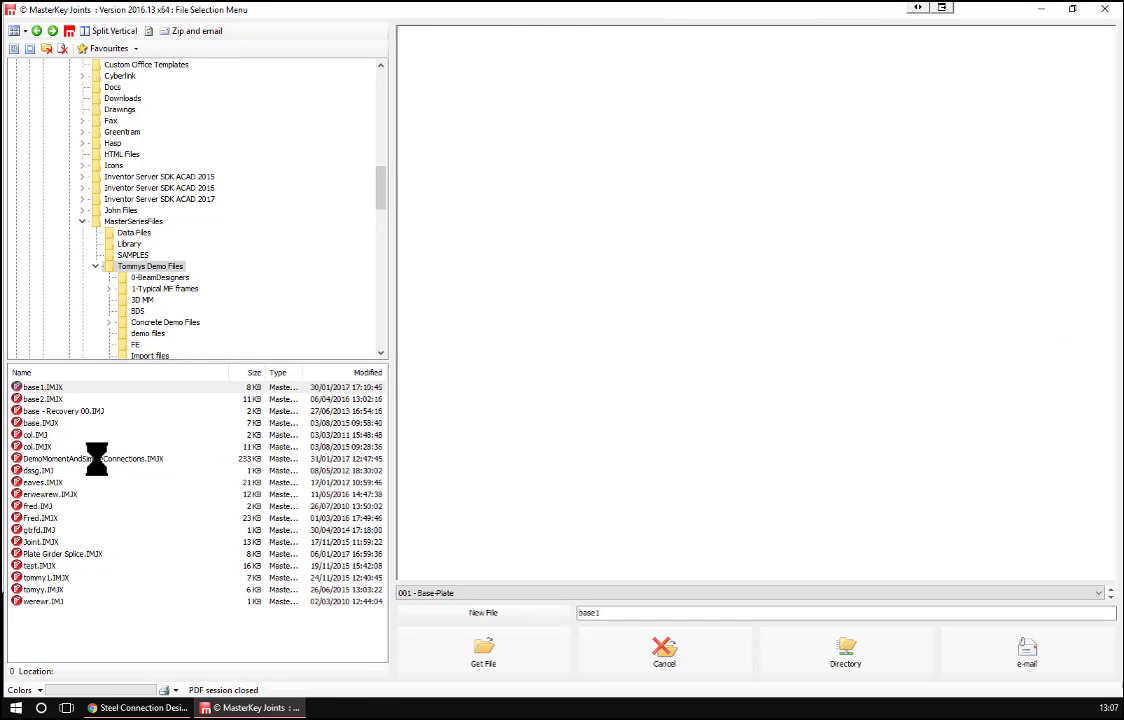
pyautogui.click(60, 411)
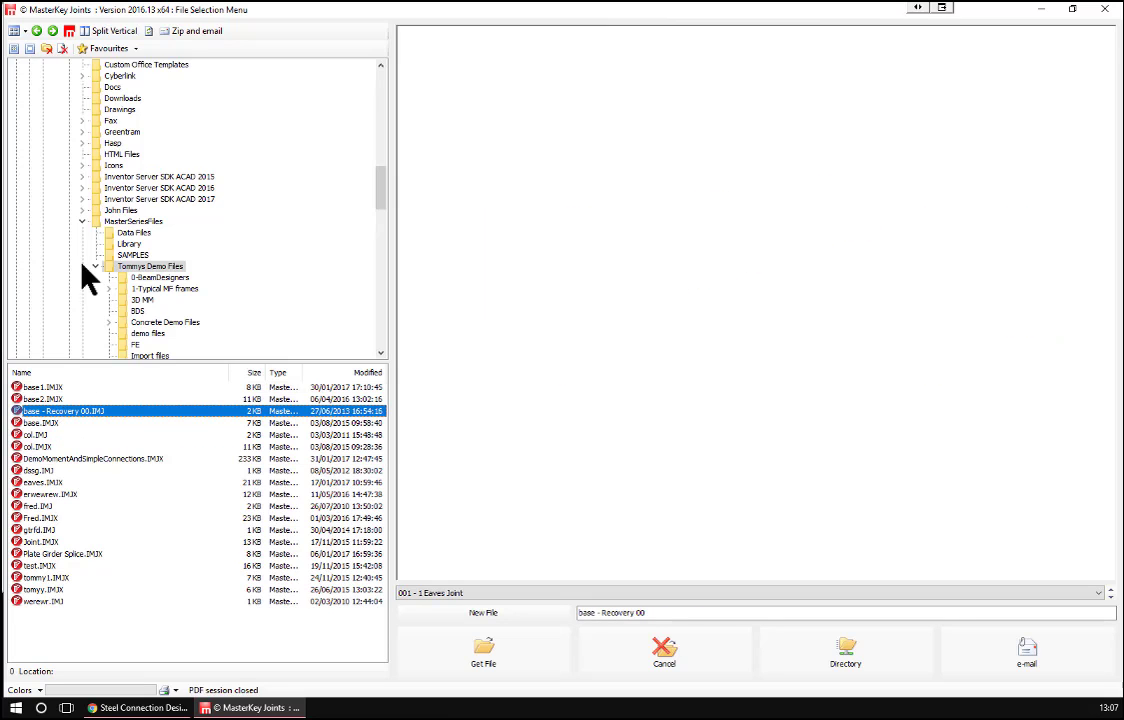
pyautogui.click(118, 47)
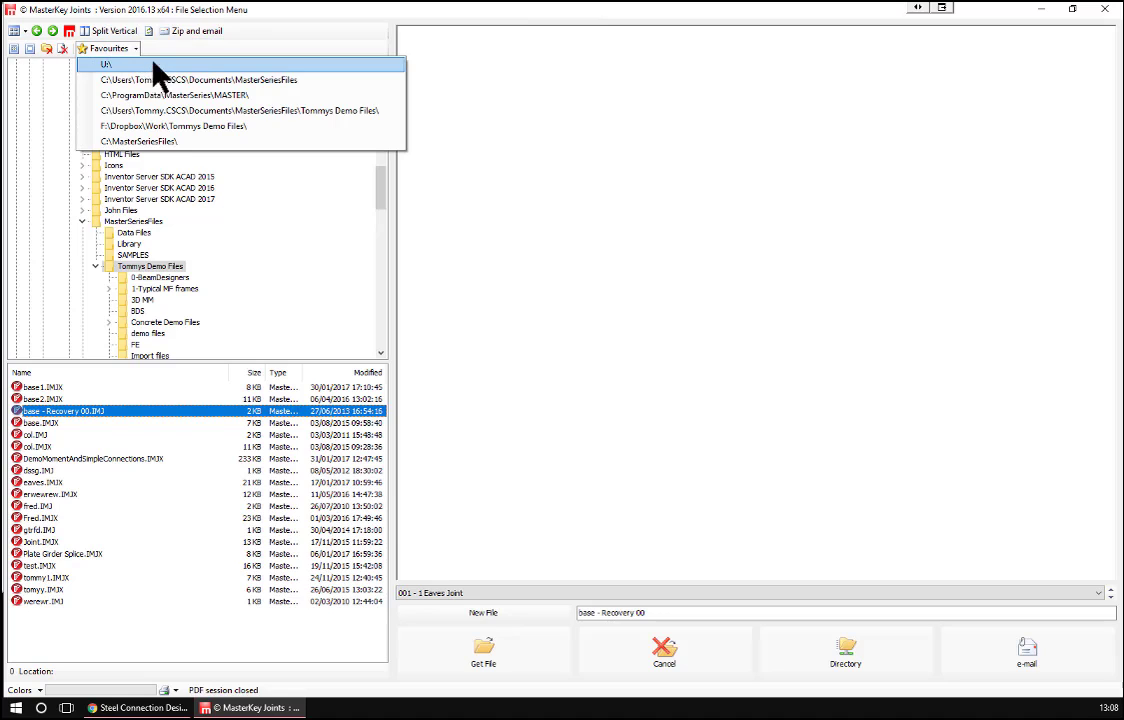
pyautogui.click(170, 44)
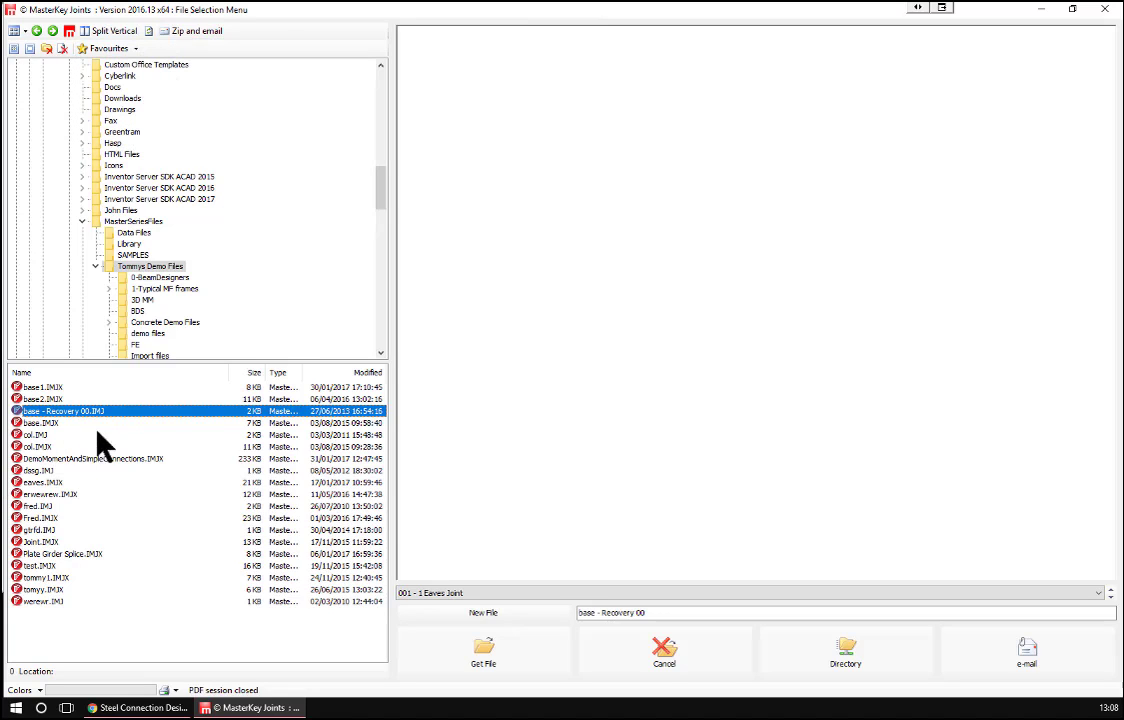
pyautogui.click(125, 458)
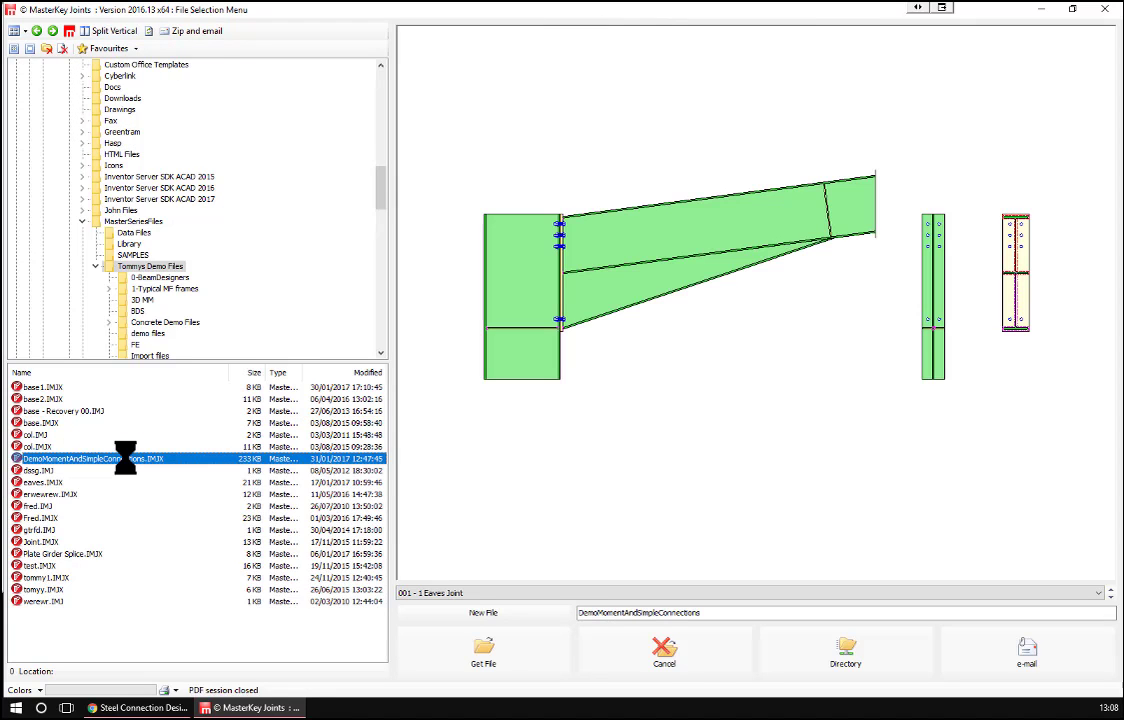
pyautogui.click(487, 665)
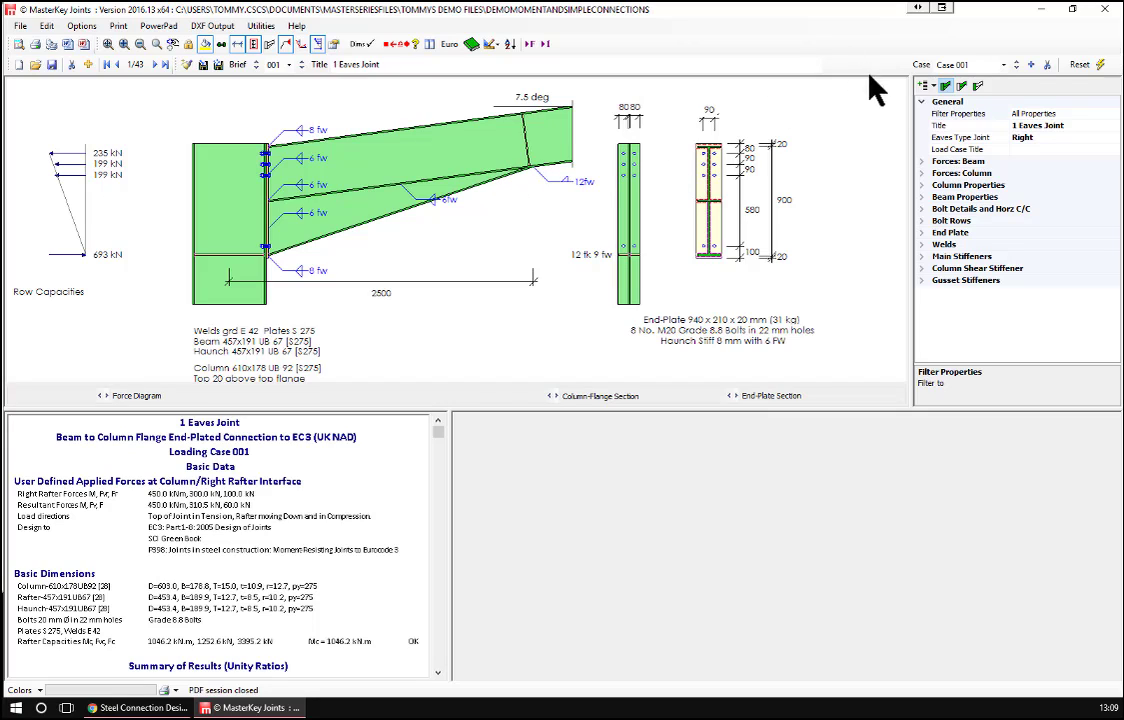
# Review the eaves joint's beam and column forces and set the column's steel grade to S 355
pyautogui.click(955, 163)
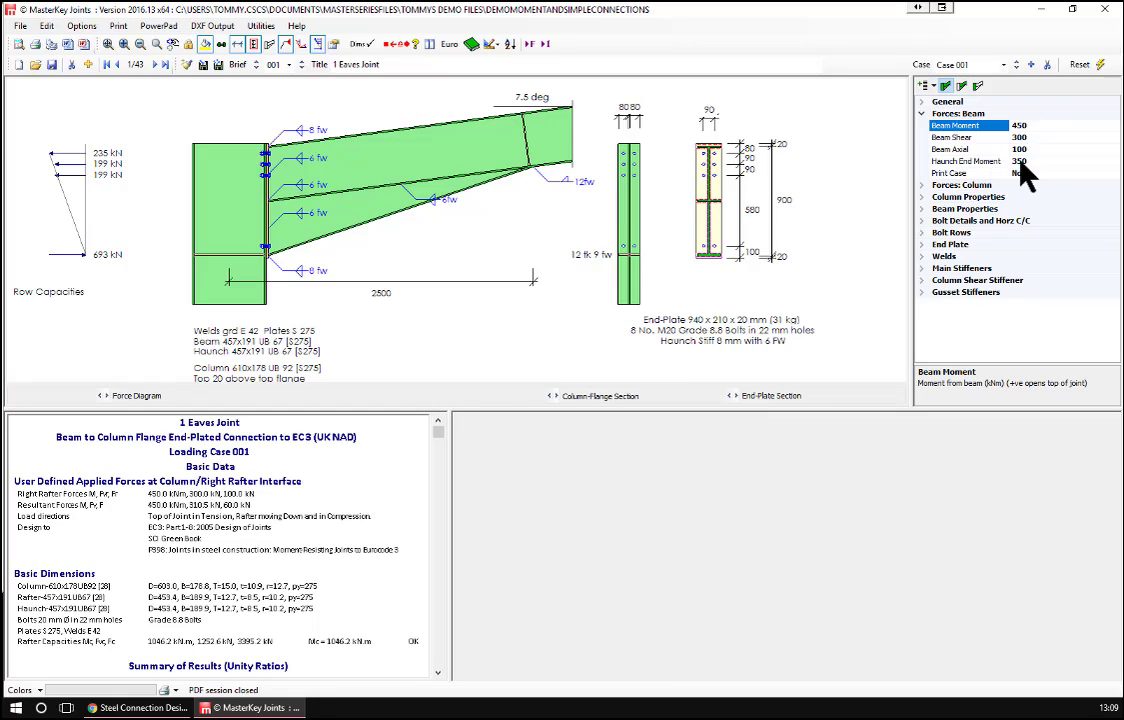
pyautogui.click(955, 186)
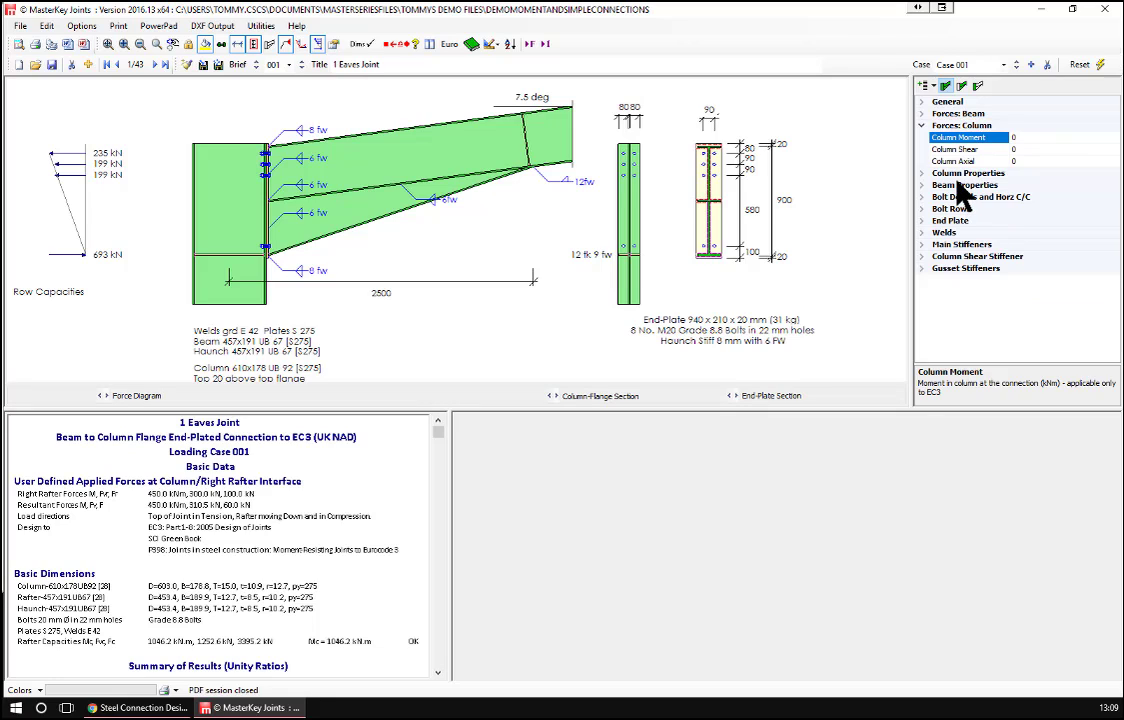
pyautogui.click(960, 174)
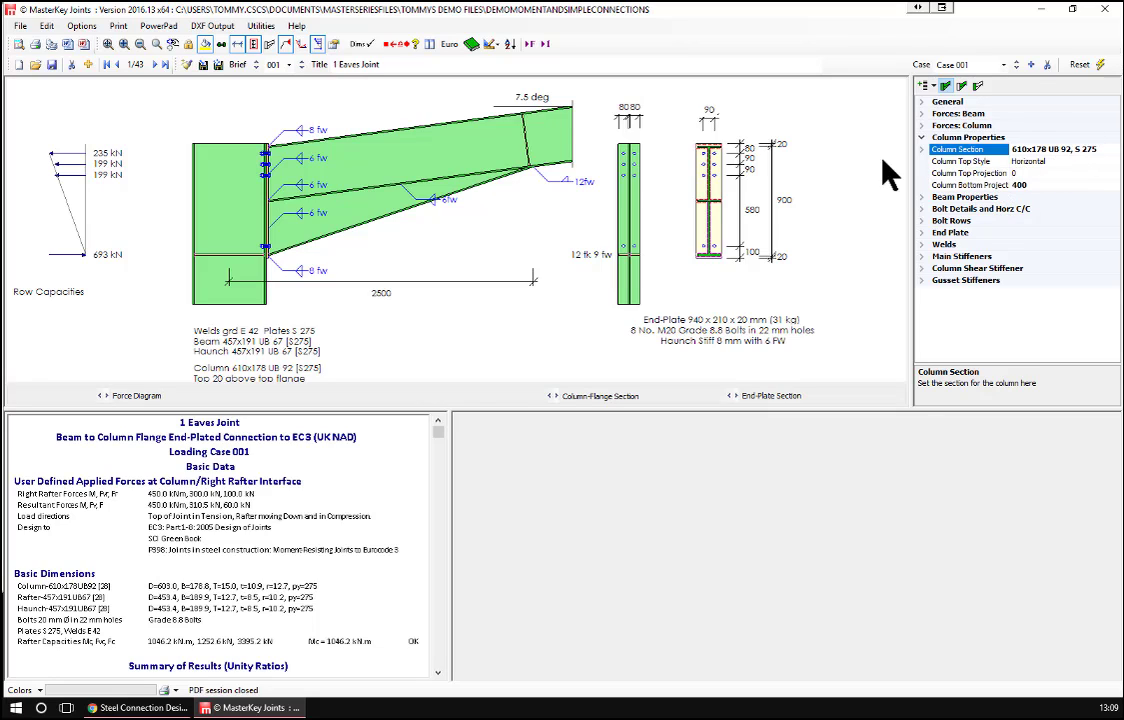
pyautogui.click(922, 150)
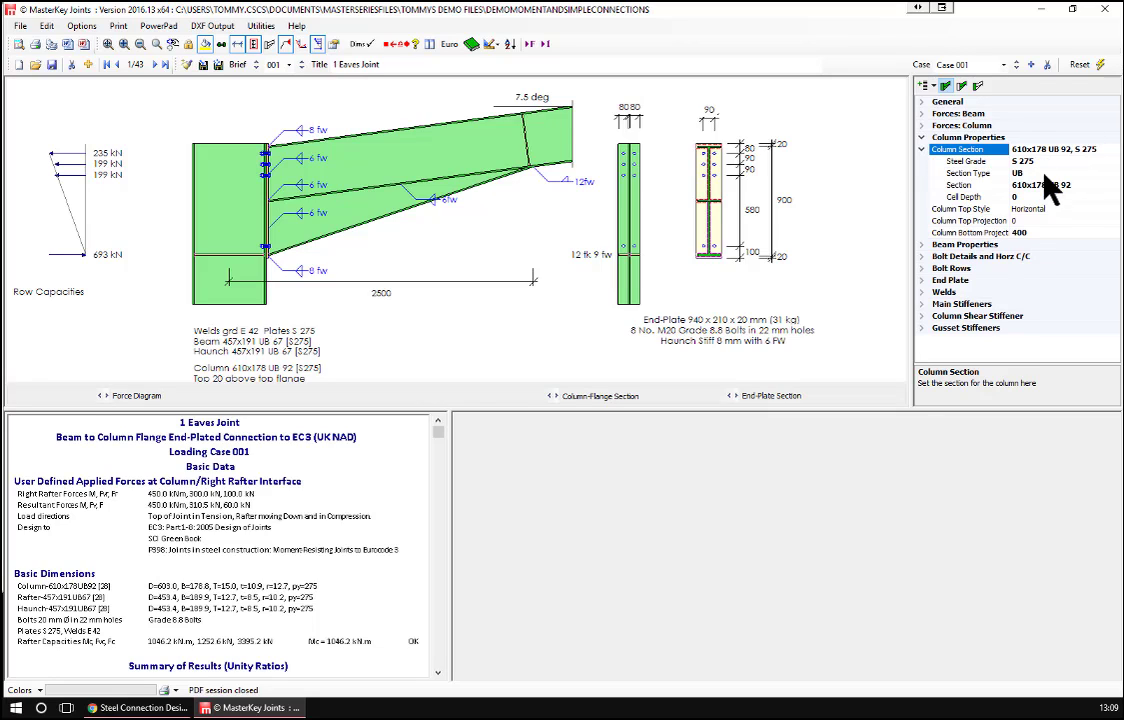
pyautogui.click(1035, 161)
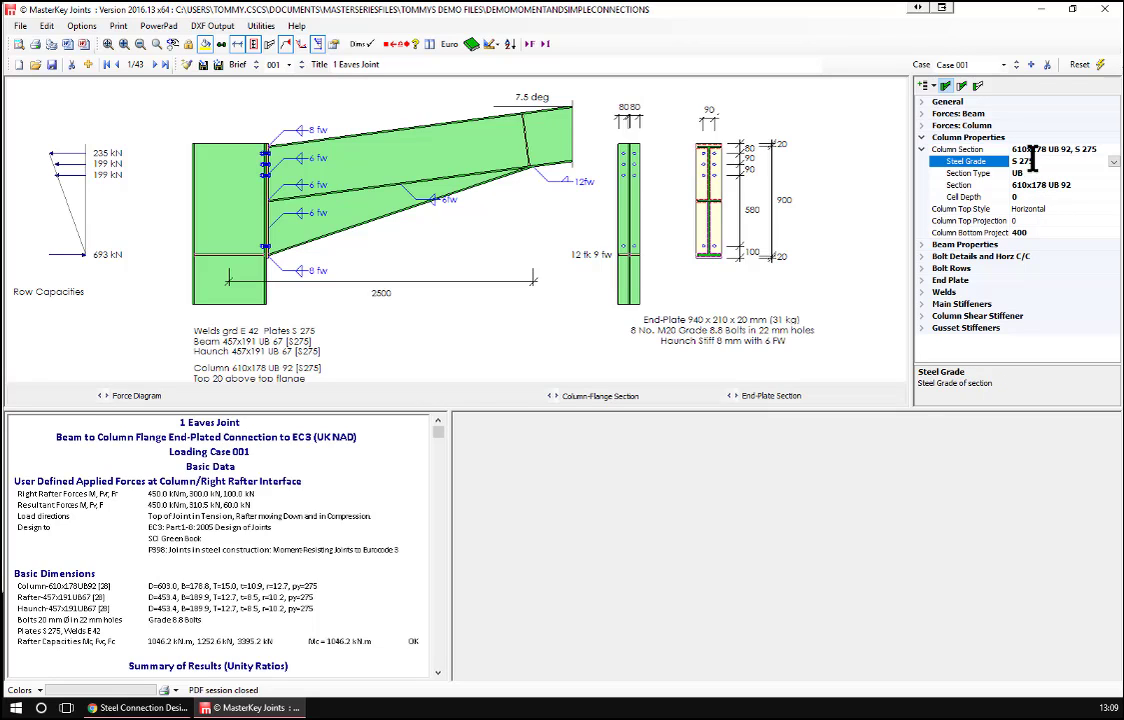
pyautogui.click(1114, 163)
pyautogui.click(1025, 192)
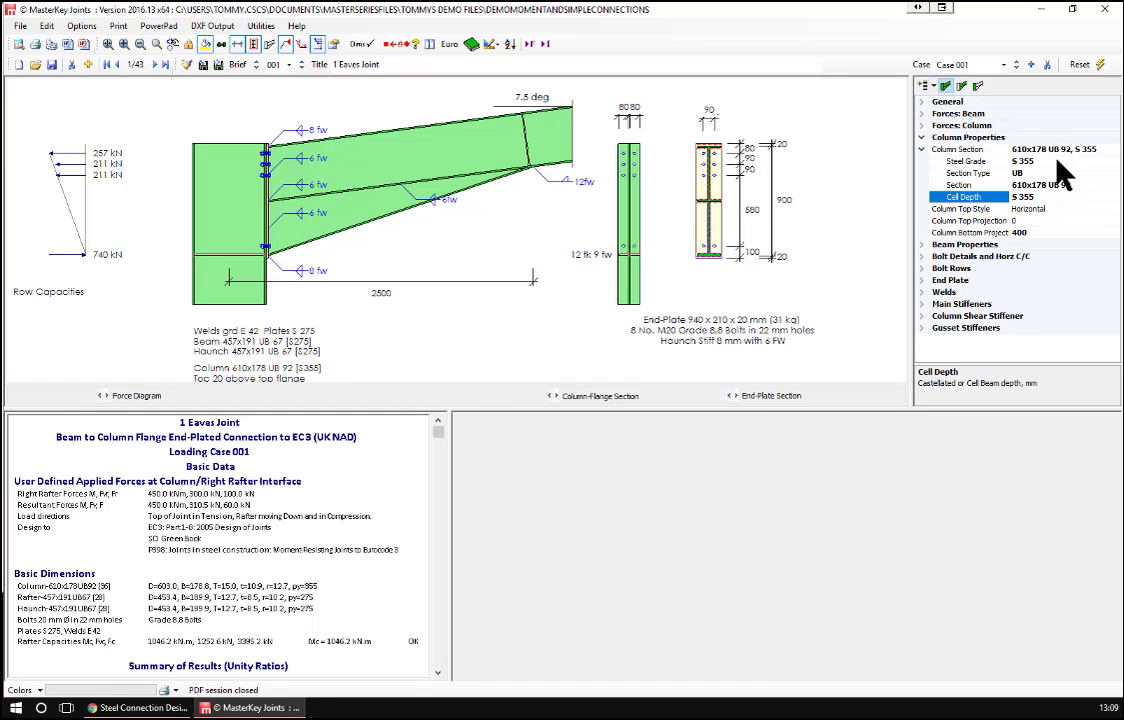
# Examine the section sizes and section types available for the eaves joint's column, keeping the current selections
pyautogui.click(1045, 147)
pyautogui.click(1045, 147)
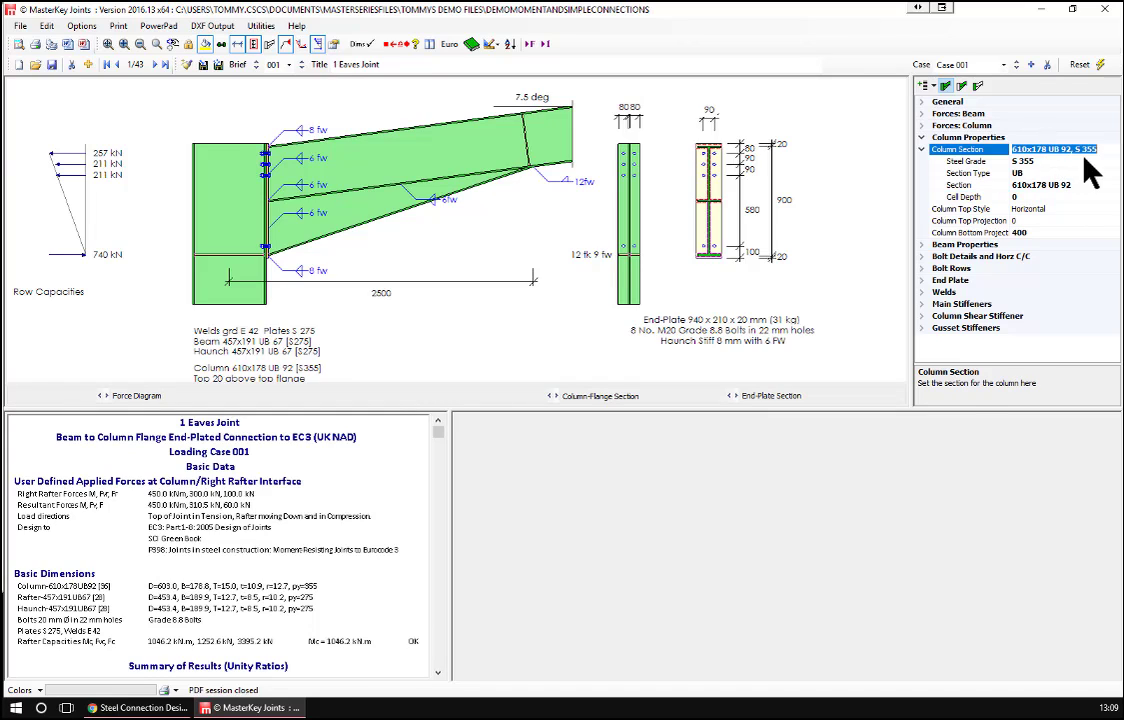
pyautogui.click(1035, 185)
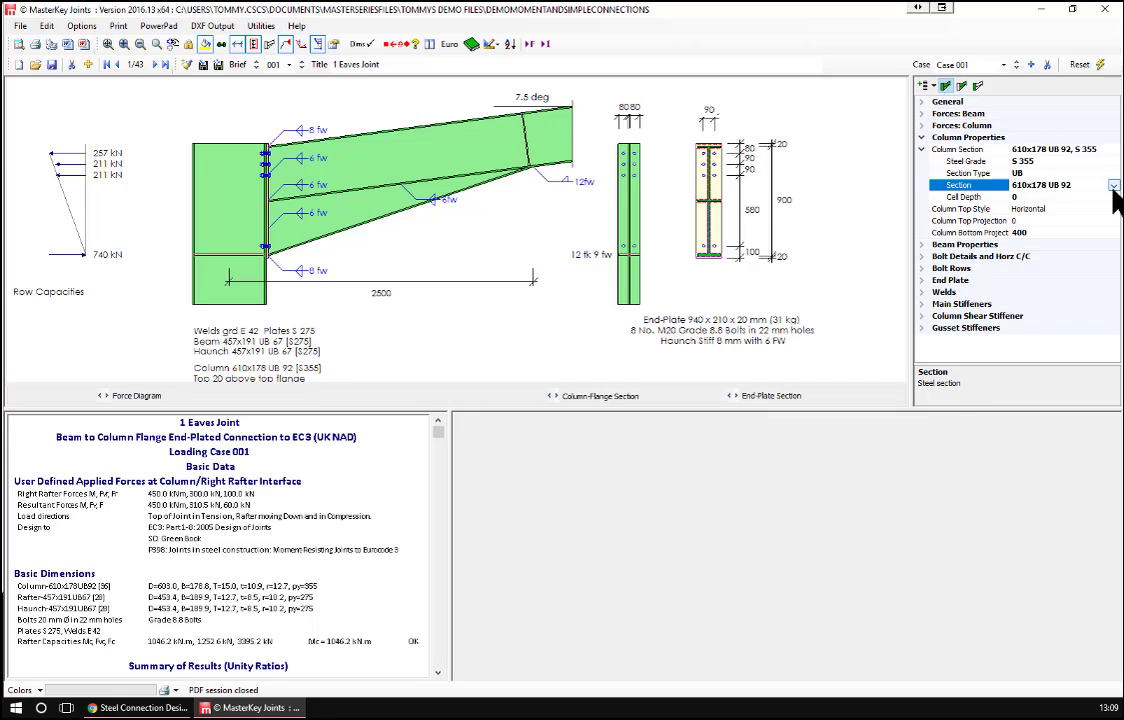
pyautogui.click(1113, 187)
pyautogui.click(1032, 187)
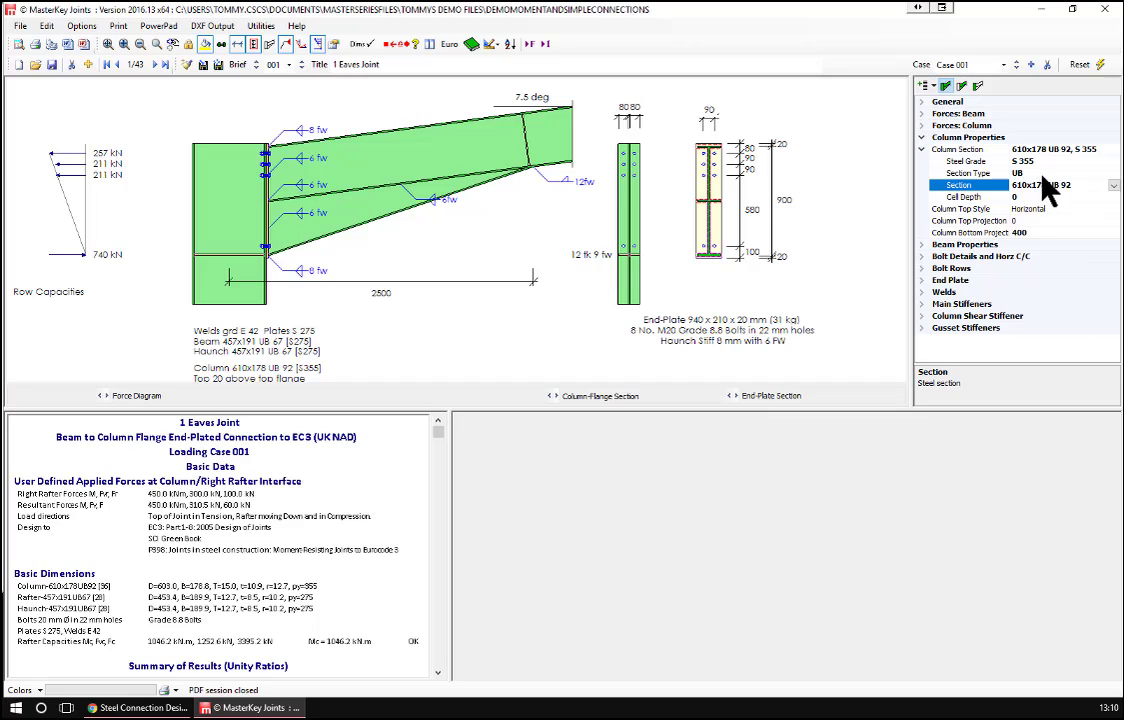
pyautogui.click(1036, 174)
pyautogui.click(1113, 174)
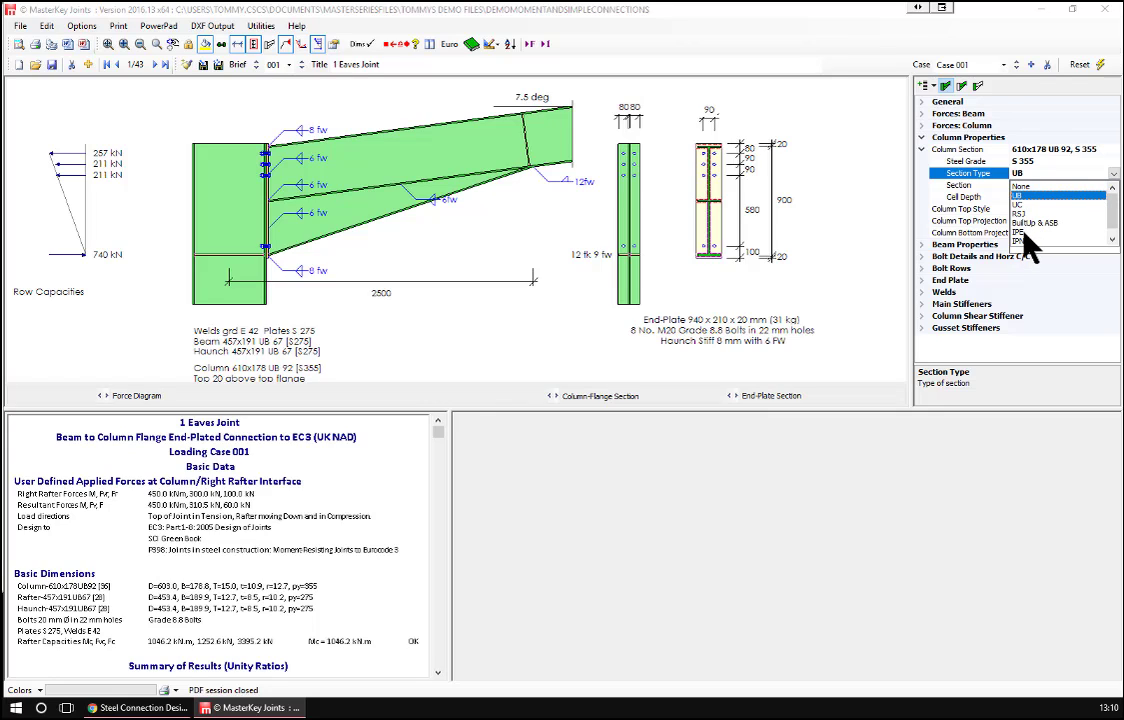
pyautogui.scroll(-1, 1027, 238)
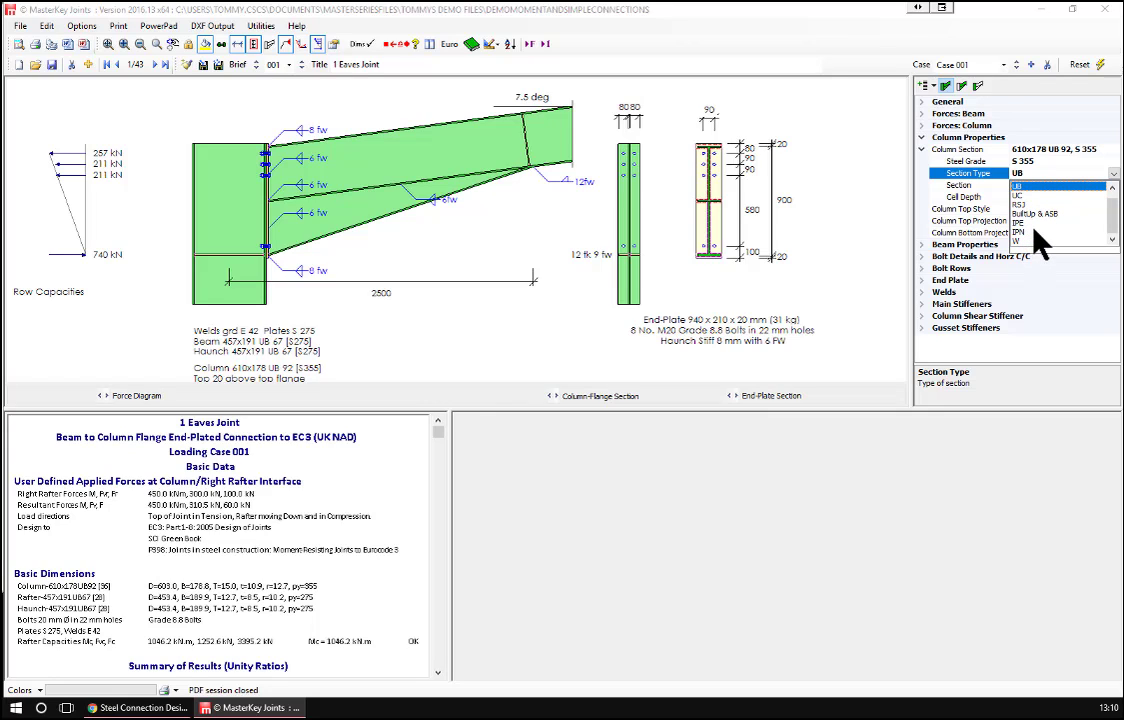
pyautogui.scroll(1, 1042, 242)
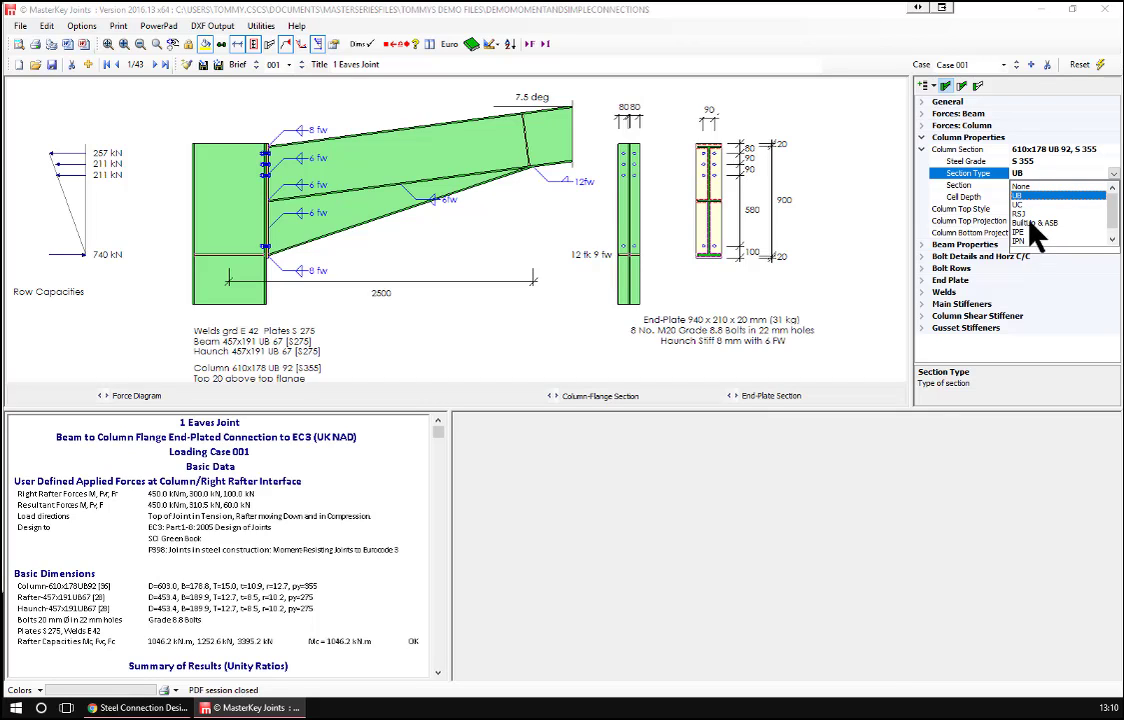
pyautogui.click(1038, 175)
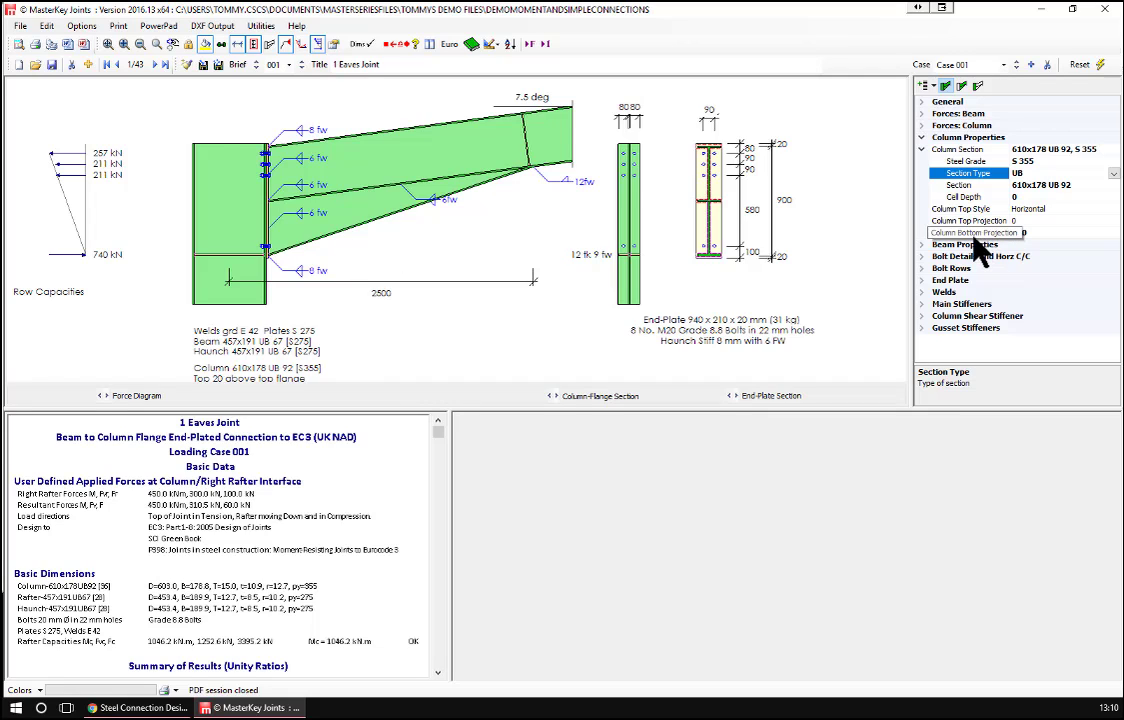
# Review the eaves joint's end plate, beam properties, bolt details and bolt rows
pyautogui.click(967, 280)
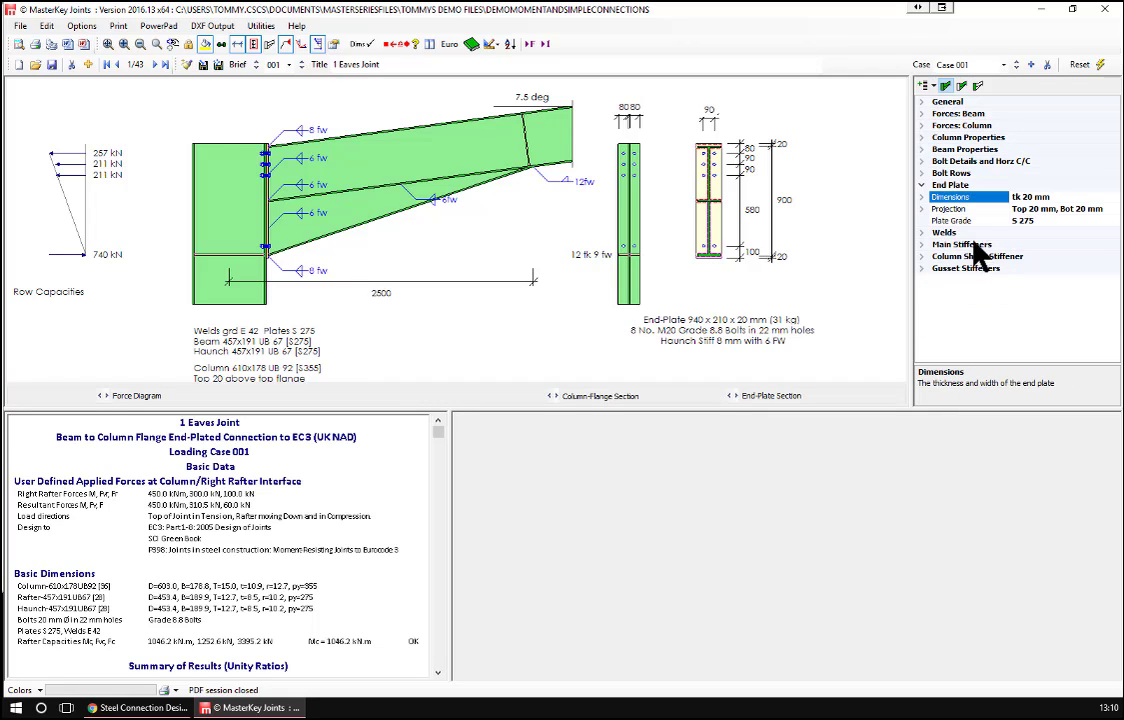
pyautogui.click(948, 152)
pyautogui.click(946, 150)
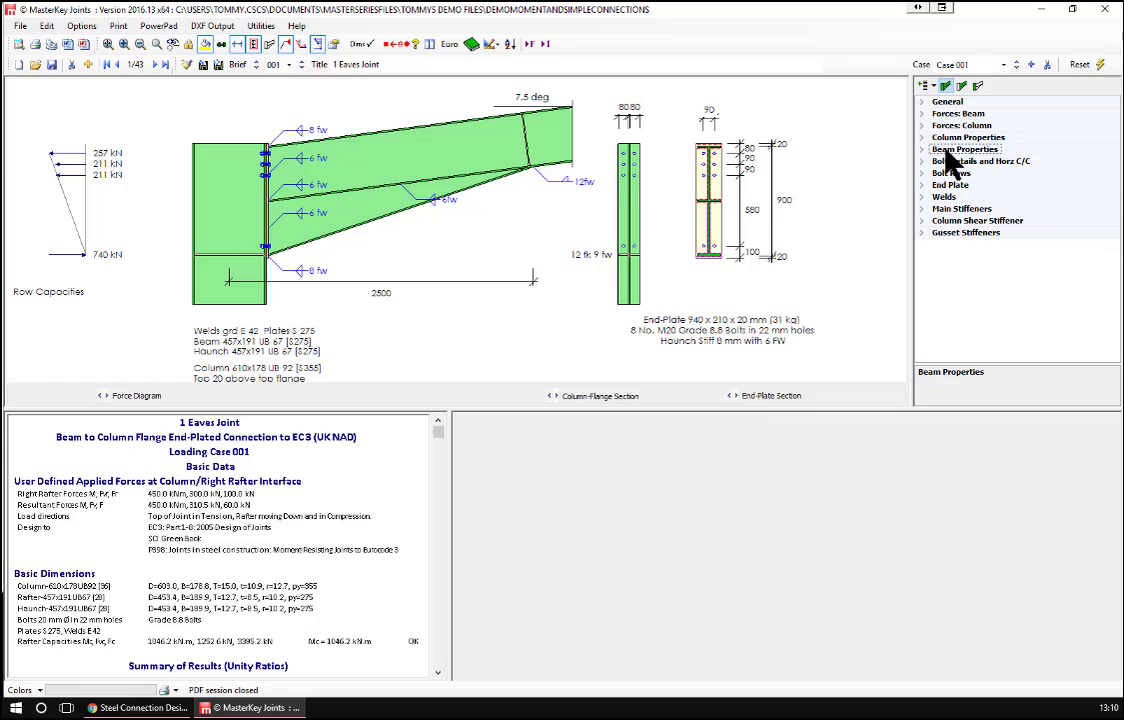
pyautogui.click(946, 150)
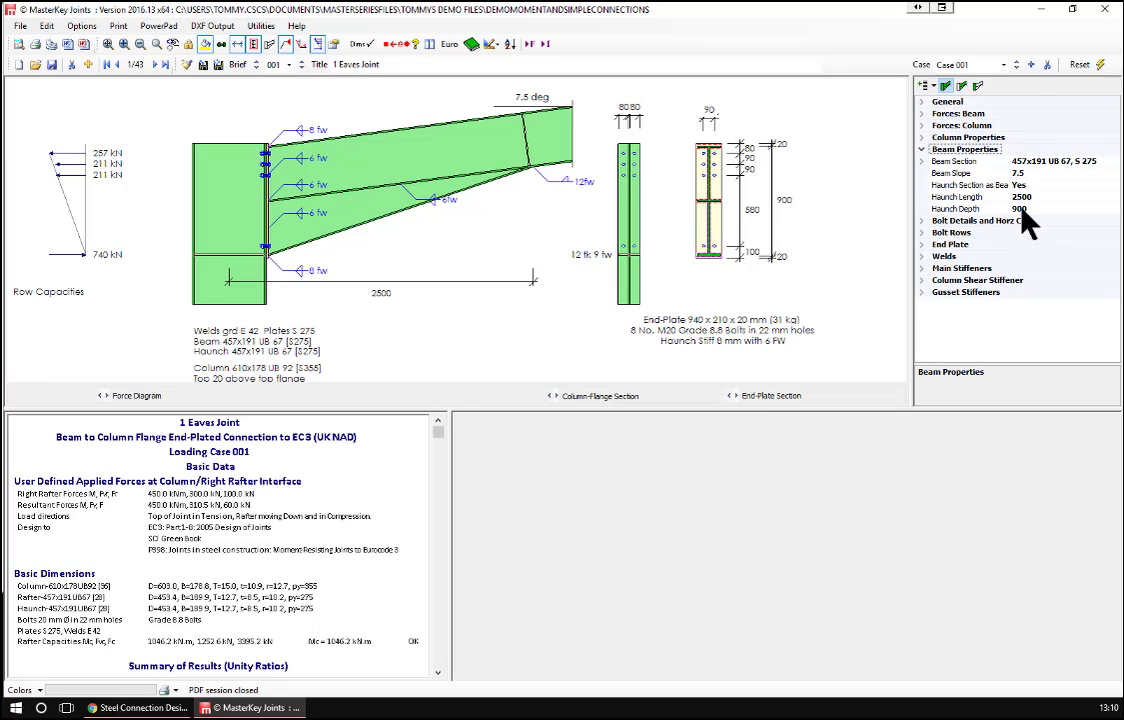
pyautogui.click(952, 221)
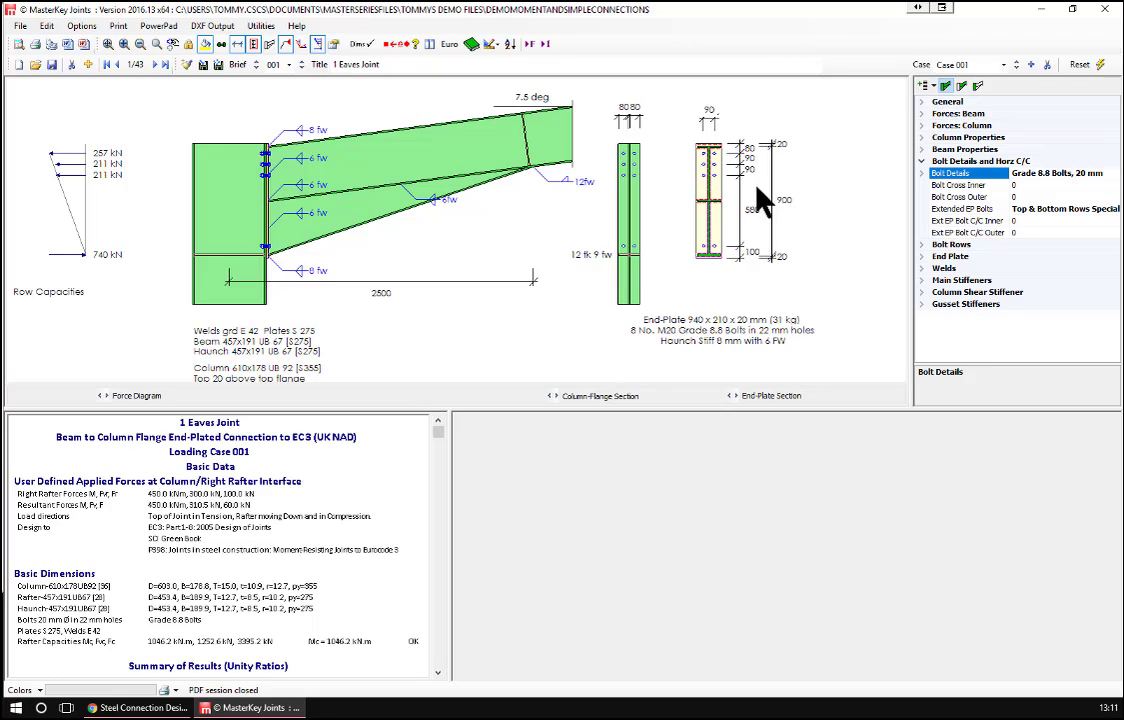
pyautogui.click(950, 246)
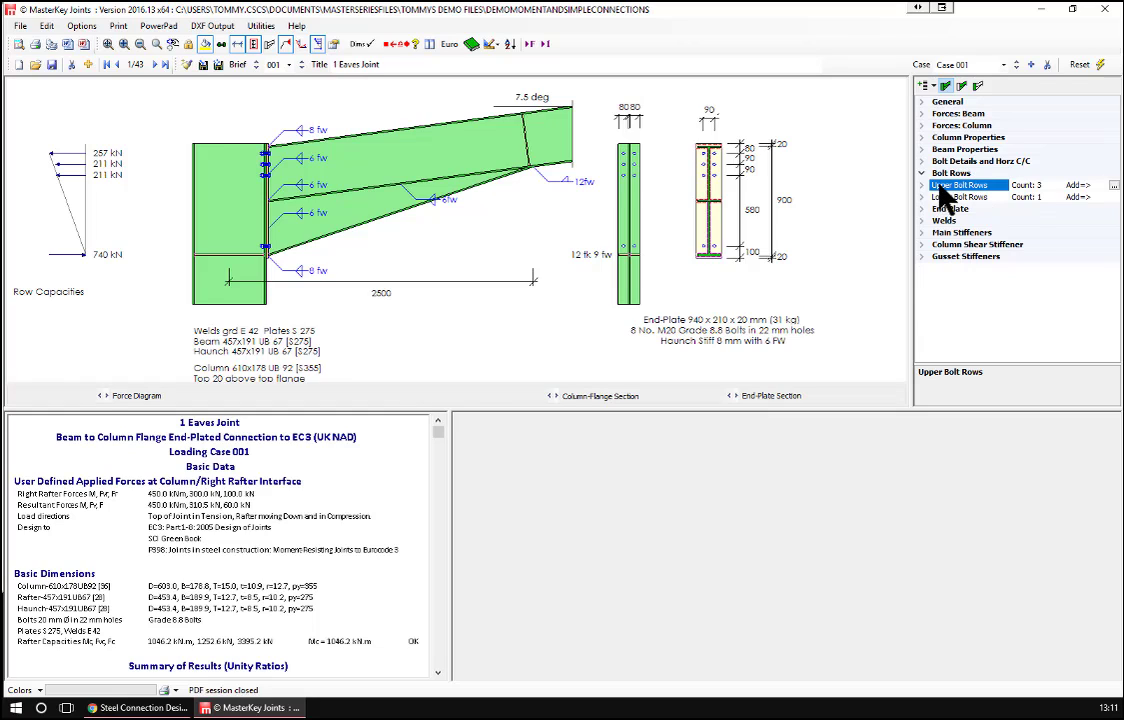
pyautogui.click(938, 186)
pyautogui.click(945, 247)
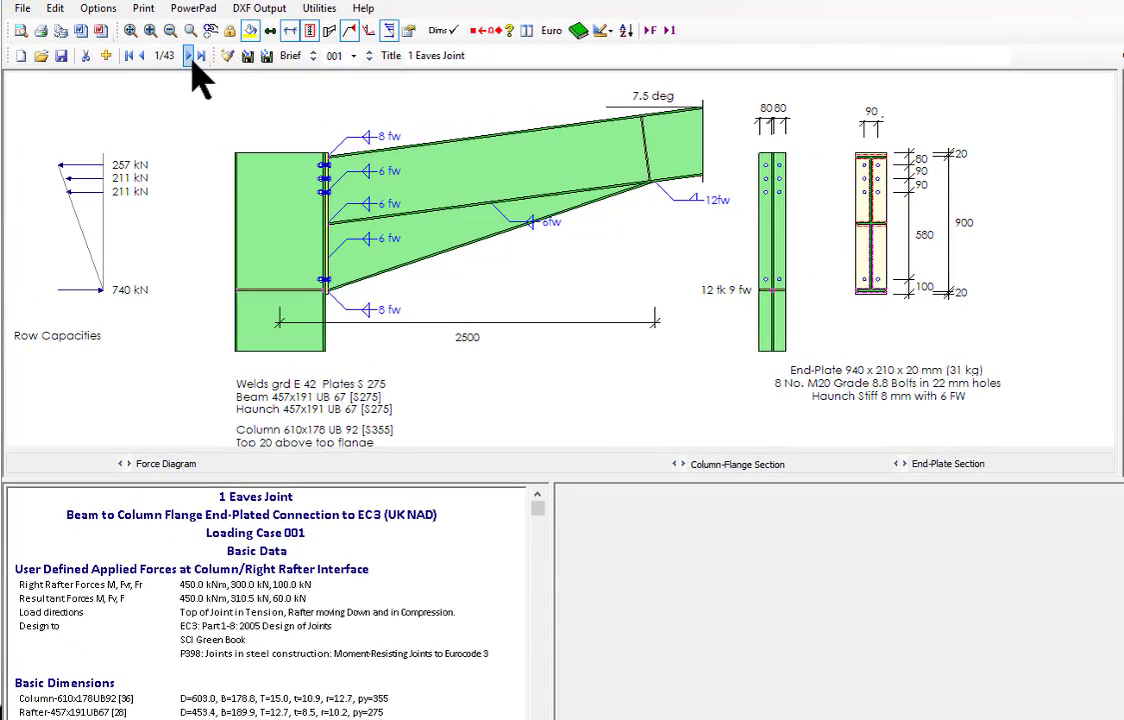
# Browse through the file's example connections from the first eaves joint to the Apex Joint, examining each configuration
pyautogui.click(188, 56)
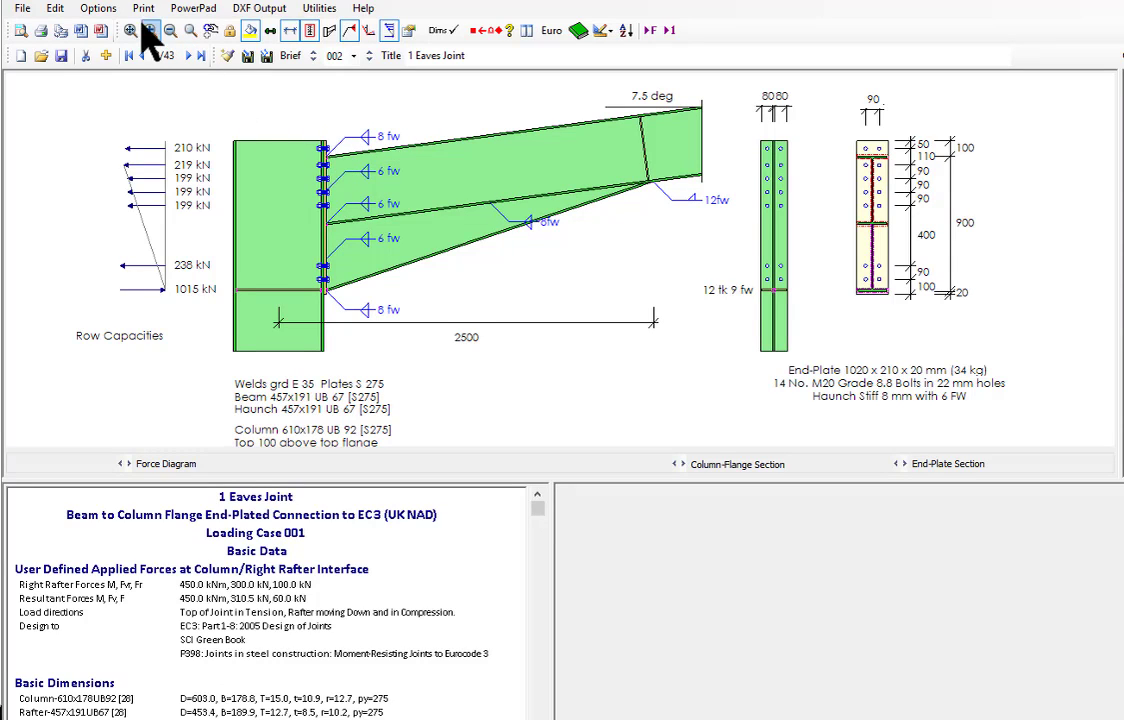
pyautogui.click(188, 56)
pyautogui.click(189, 56)
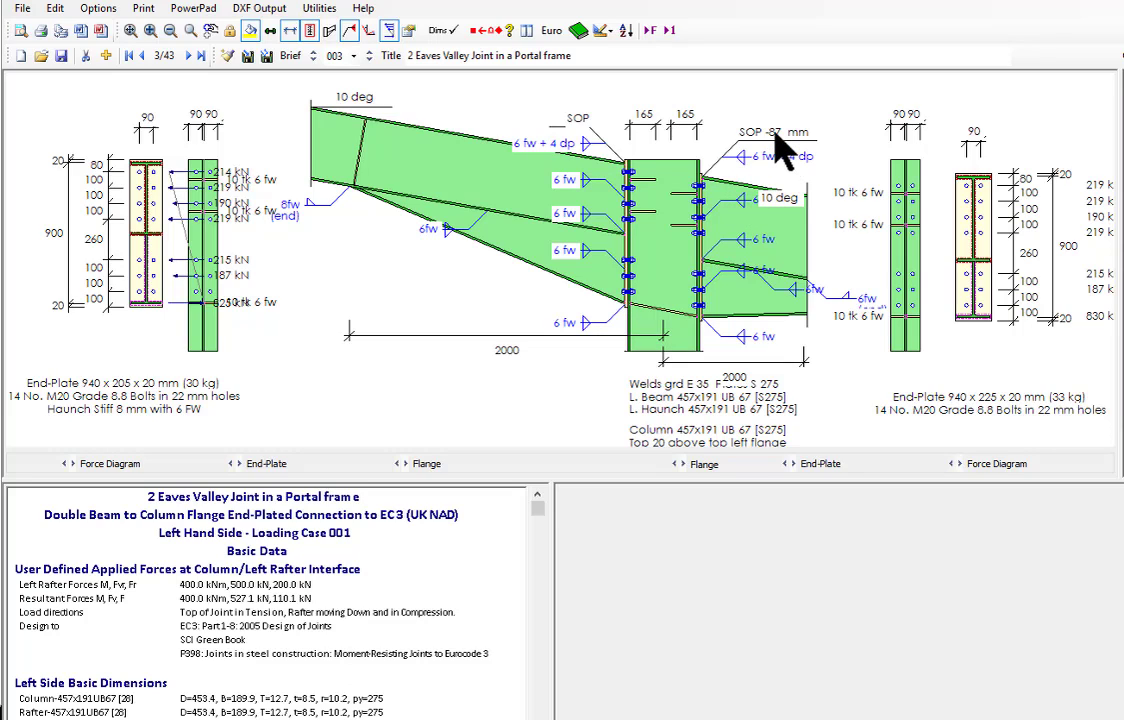
pyautogui.click(193, 56)
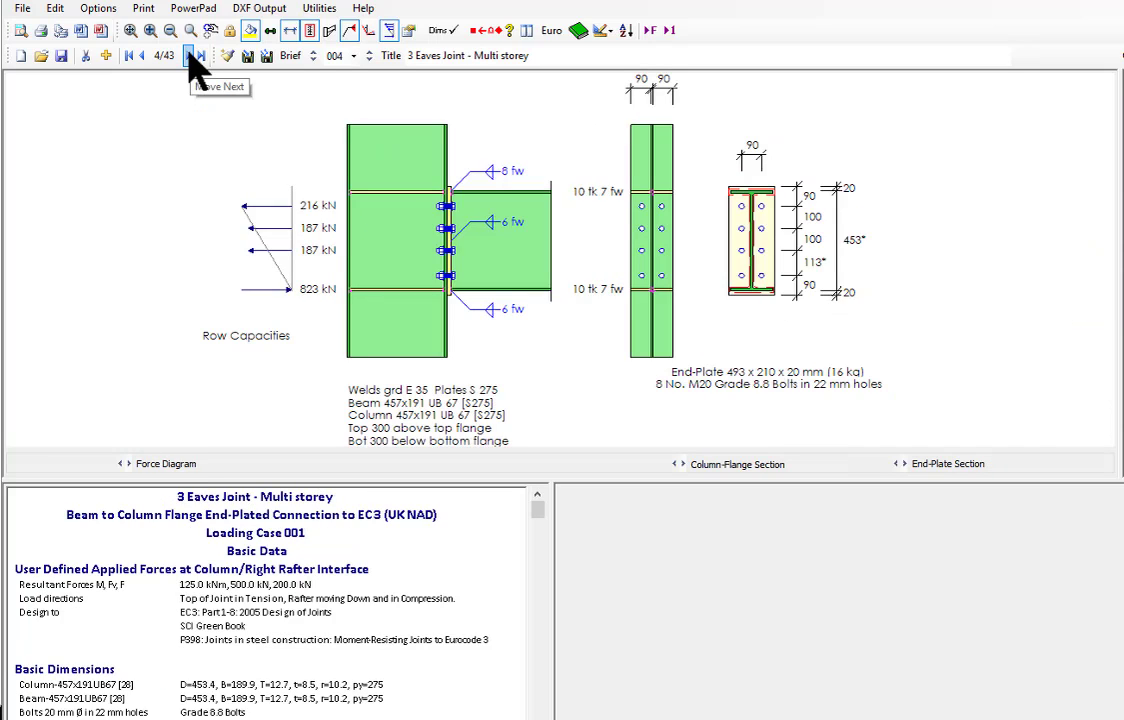
pyautogui.click(193, 56)
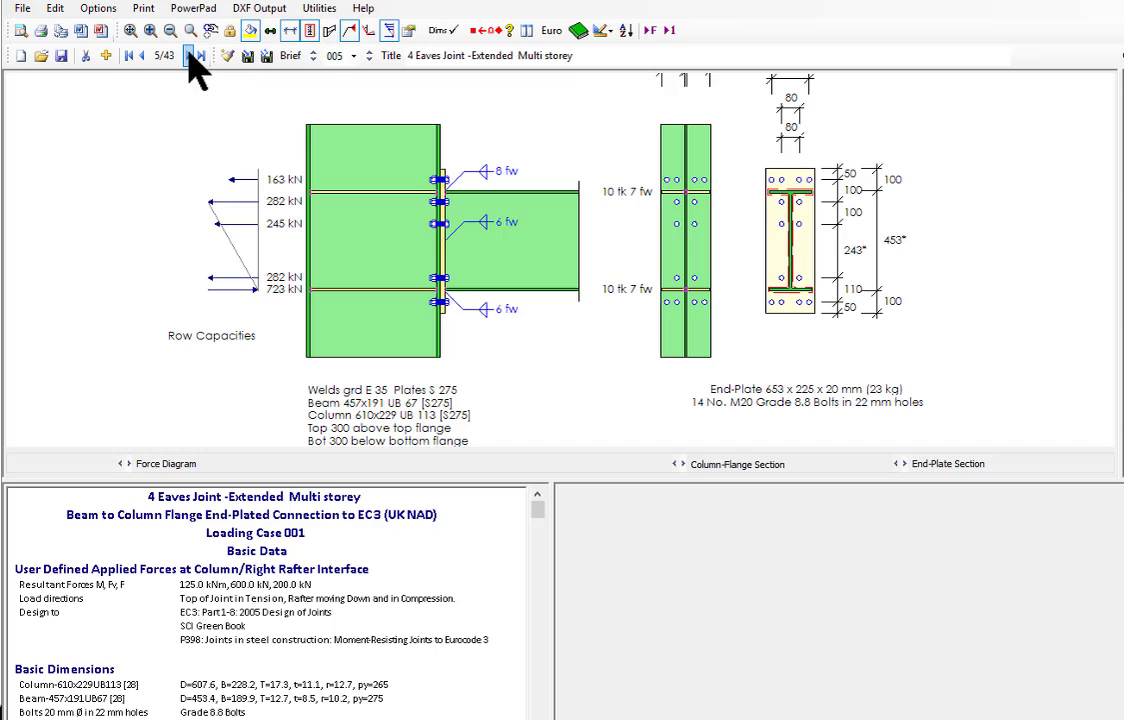
pyautogui.click(193, 56)
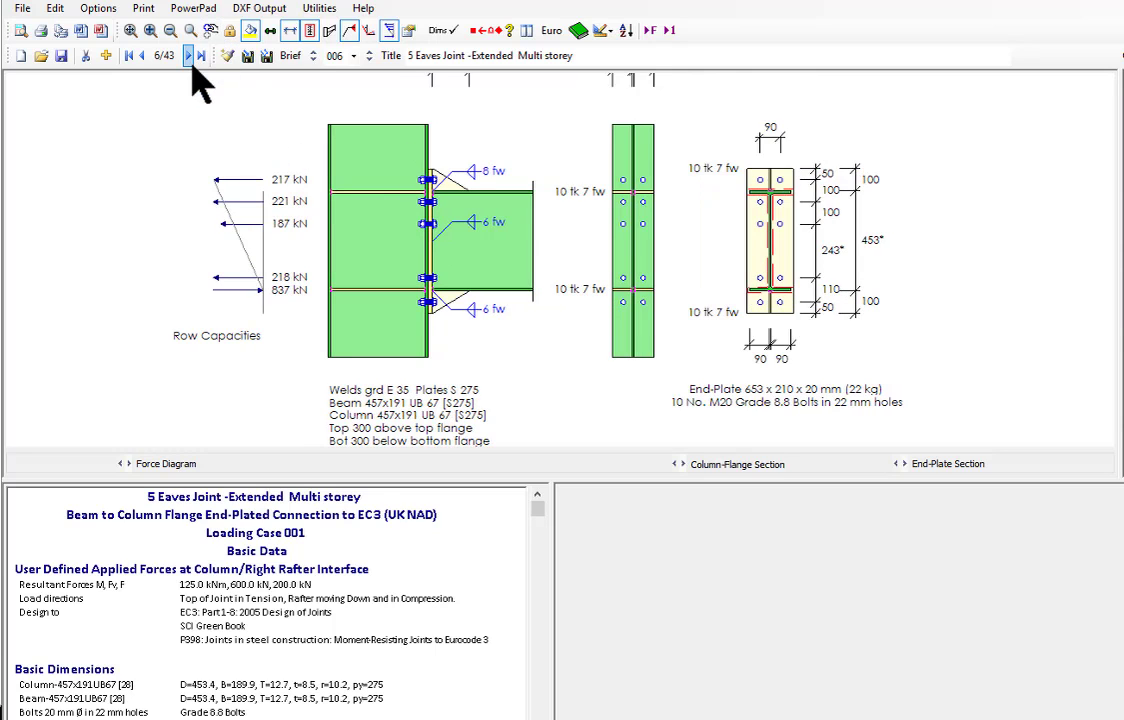
pyautogui.click(188, 57)
pyautogui.click(188, 57)
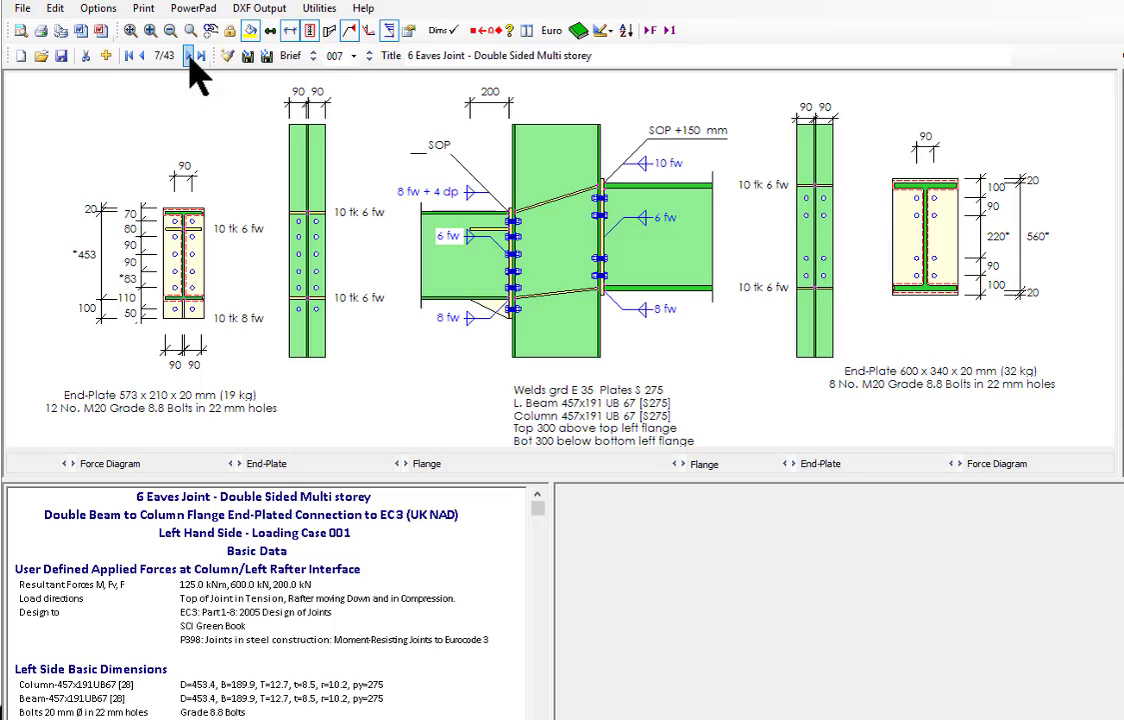
pyautogui.click(188, 57)
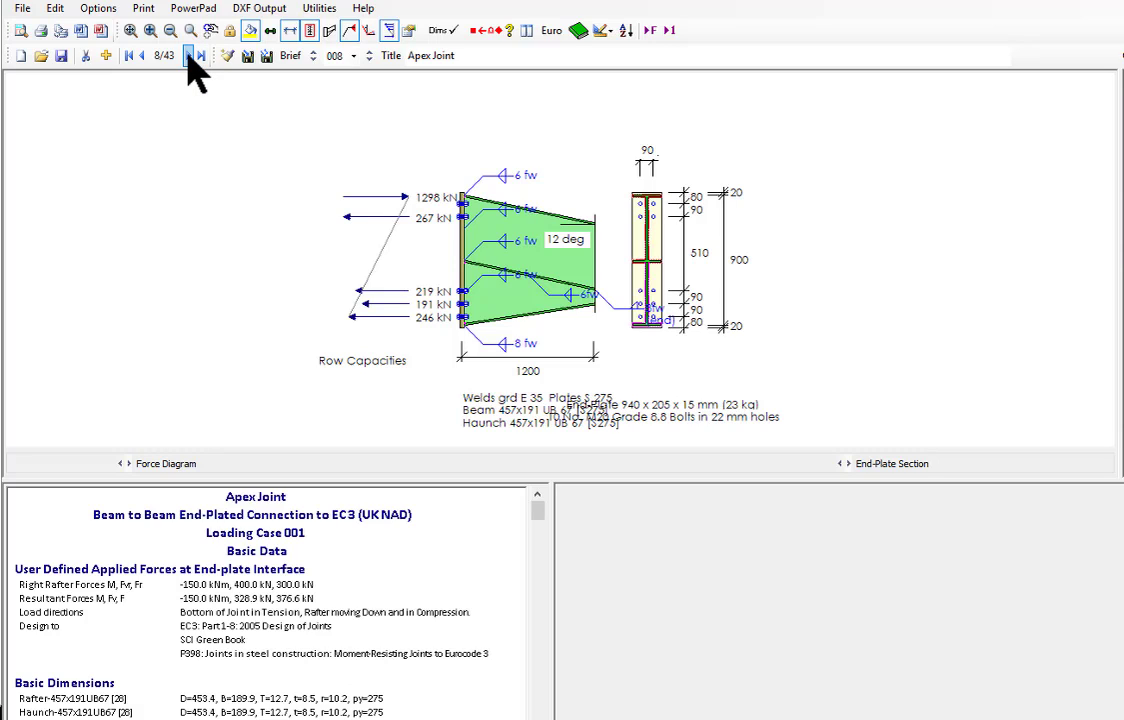
# Browse the beam-to-beam end-plated splice examples from End-Plated Splice to Extended End-Plate Splice
pyautogui.click(188, 56)
pyautogui.click(190, 58)
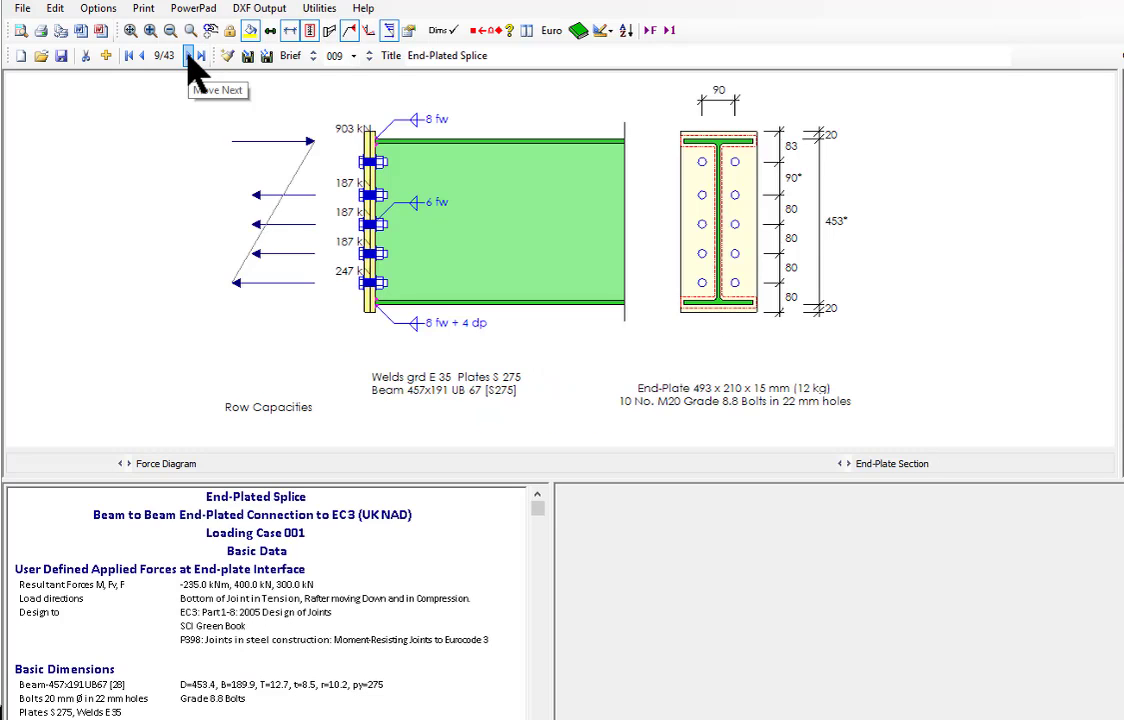
pyautogui.click(190, 58)
pyautogui.click(189, 57)
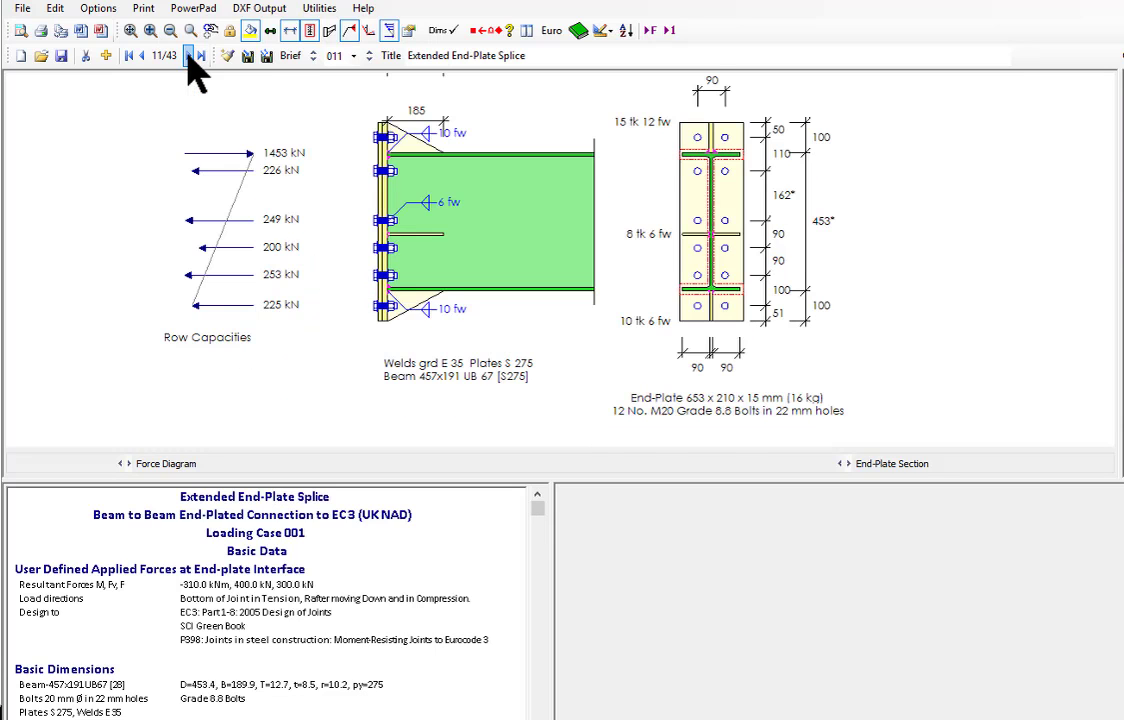
# Browse the slab base-plate examples up to Asymetrical Base-Plate and examine that connection's base-plate pressure calculations
pyautogui.click(190, 57)
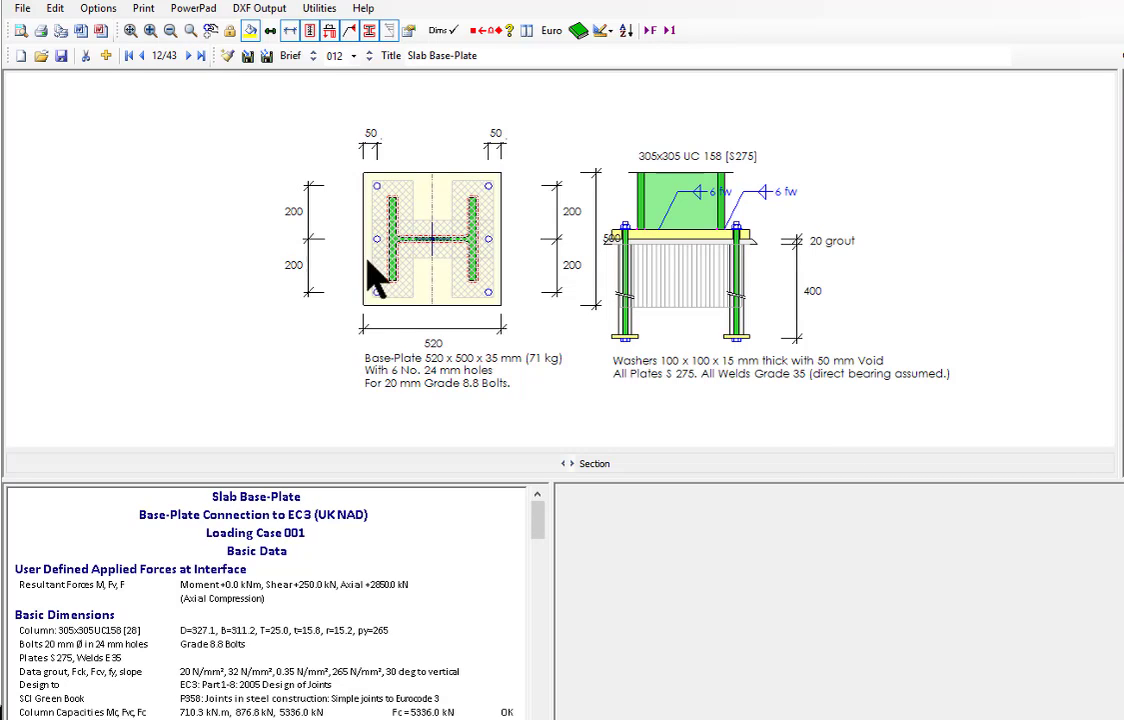
pyautogui.click(189, 56)
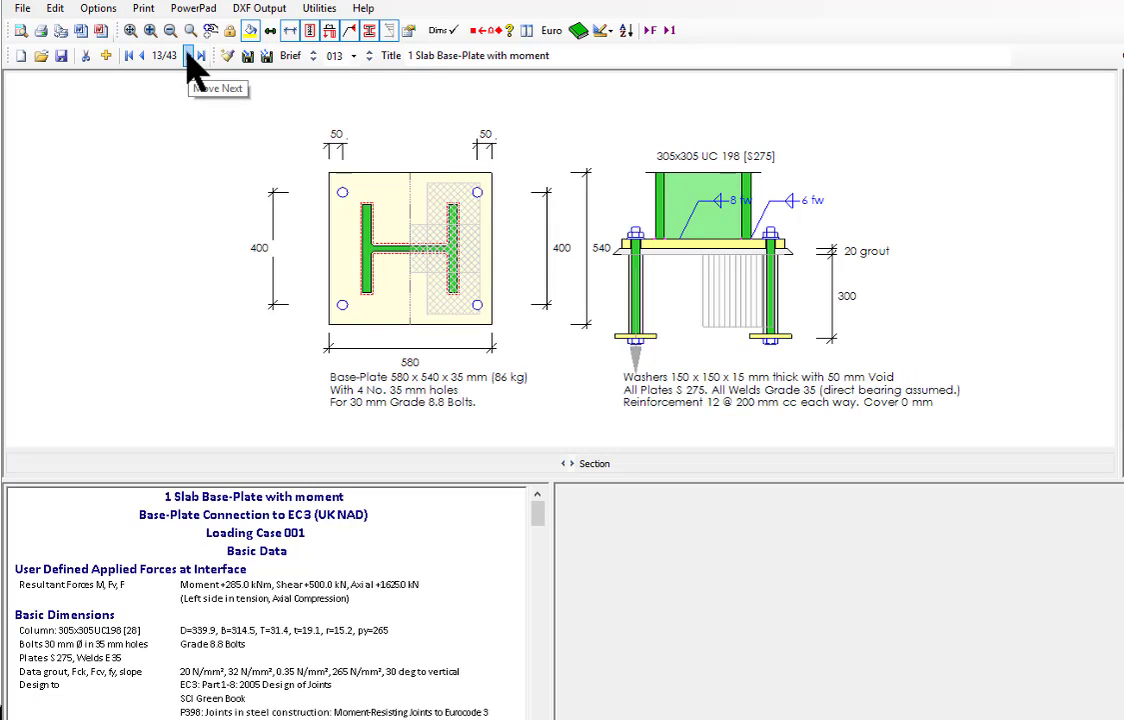
pyautogui.click(189, 56)
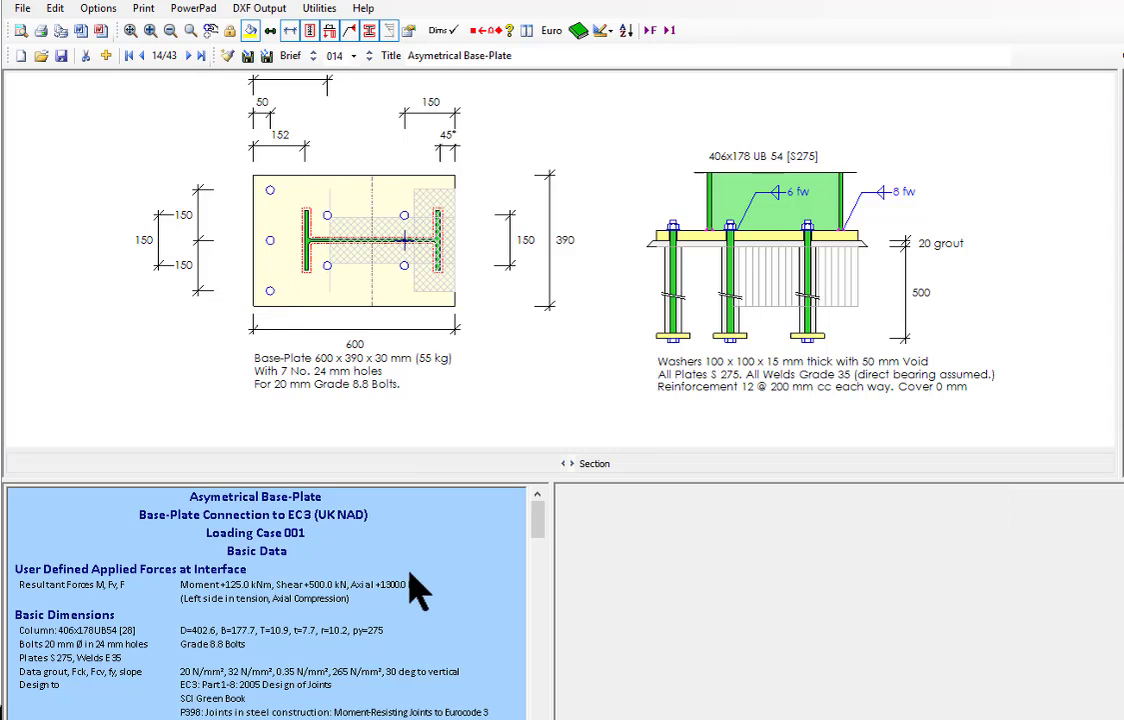
pyautogui.moveTo(545, 525); pyautogui.dragTo(557, 658)
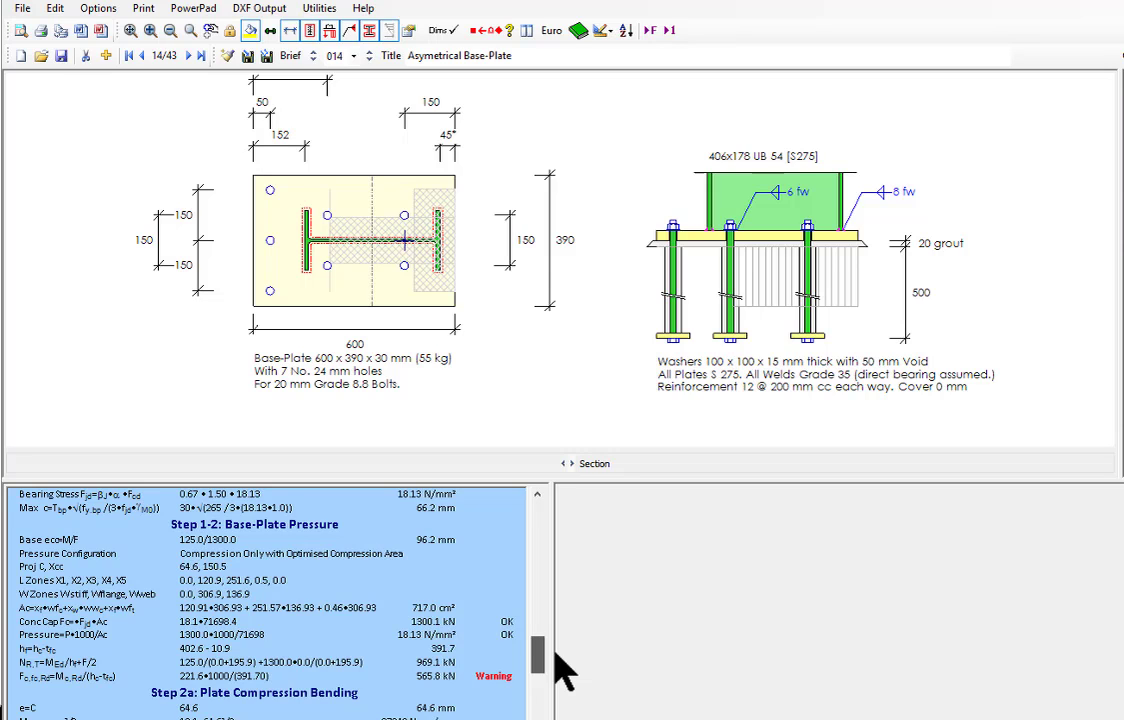
pyautogui.moveTo(538, 655); pyautogui.dragTo(522, 477)
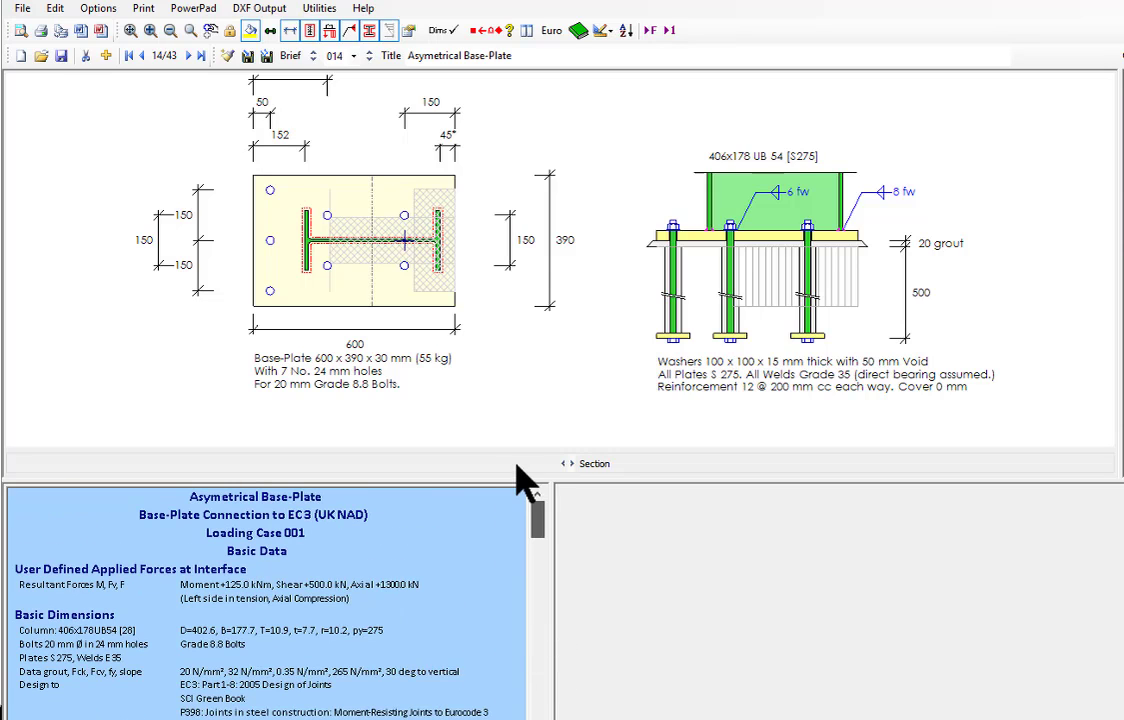
# Advance through the stiffened base-plate examples to Base-Plate sullt stiffened and review its dimensional checks
pyautogui.click(197, 57)
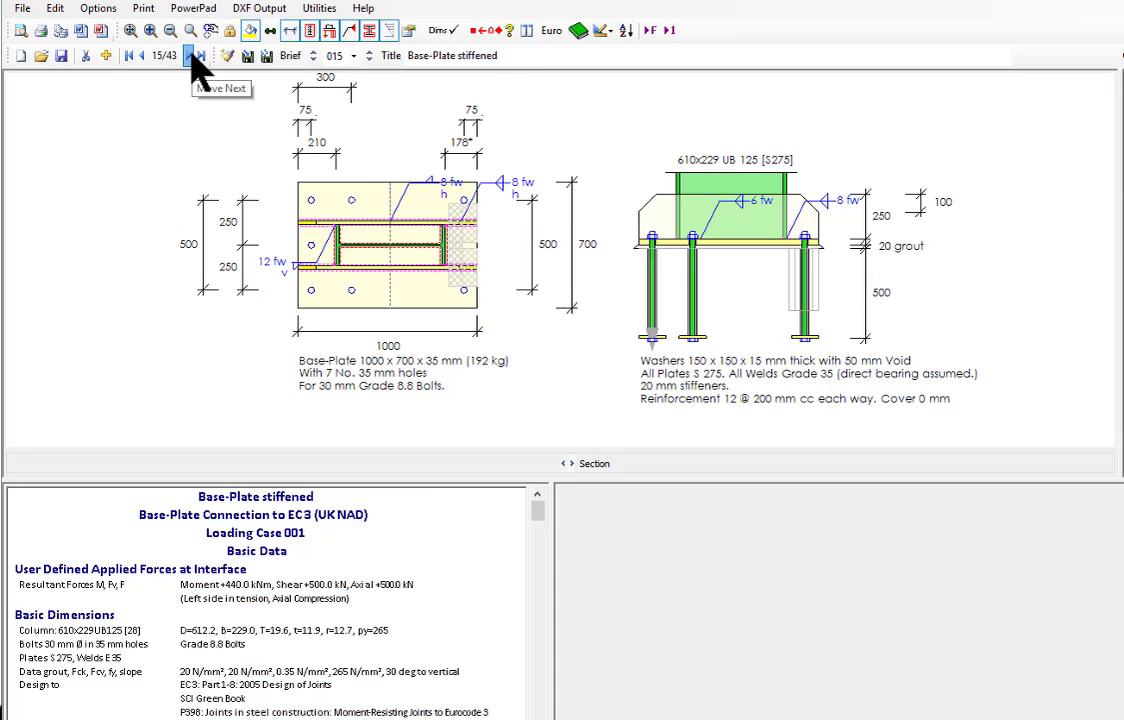
pyautogui.click(197, 57)
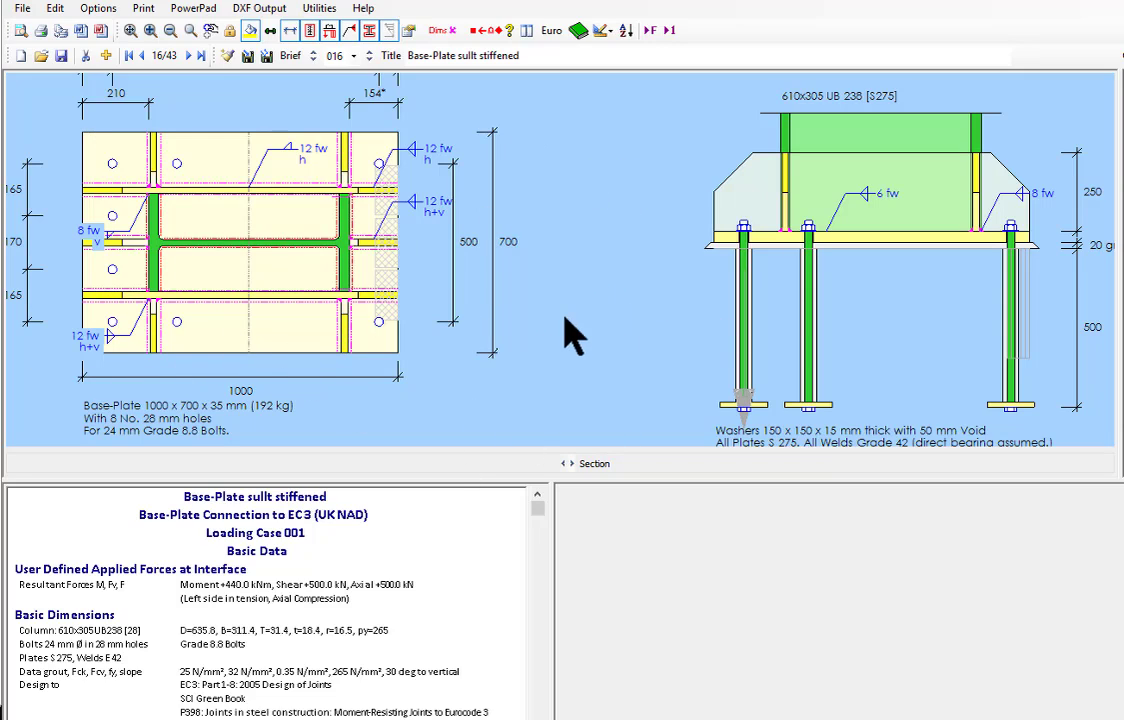
pyautogui.click(450, 29)
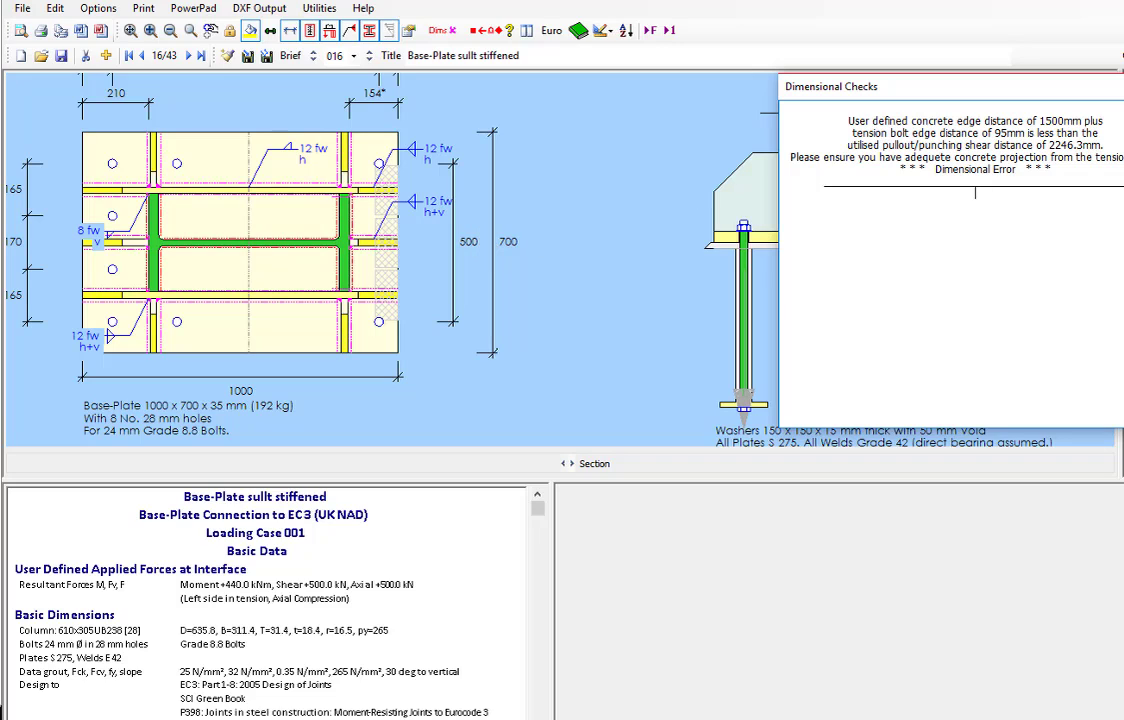
pyautogui.click(1122, 86)
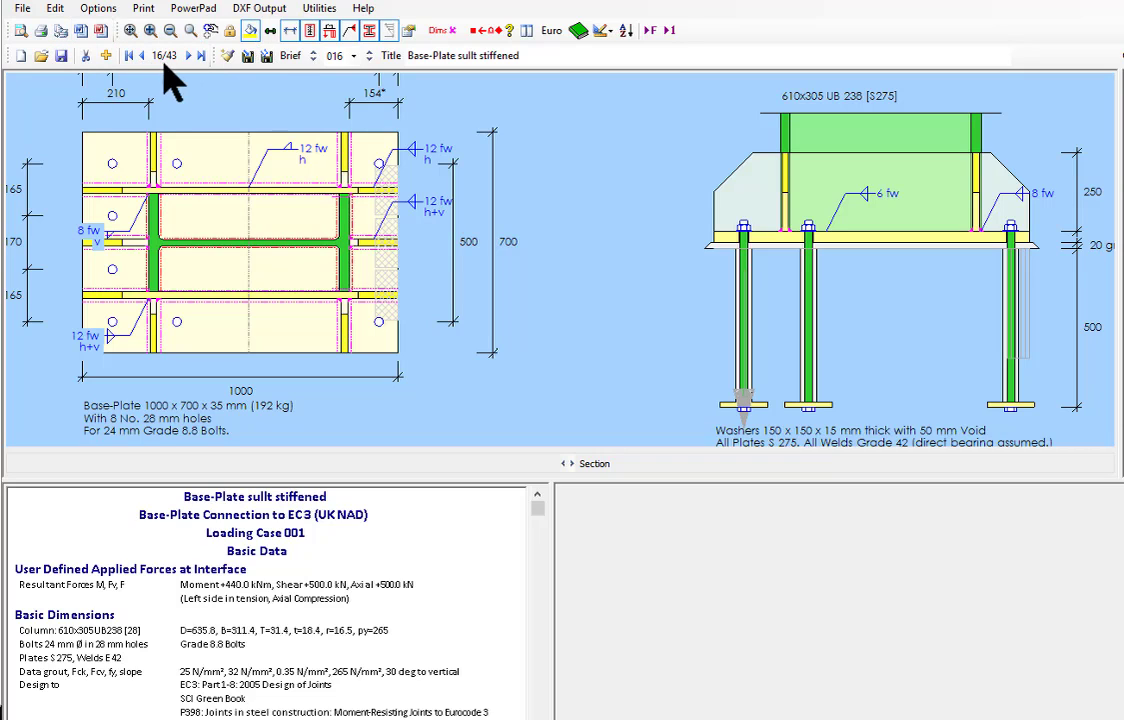
# Browse the base-plate examples from the stiffened recessed type with shear key through the CHS variants to Base-Plate RHS/SHS
pyautogui.click(189, 56)
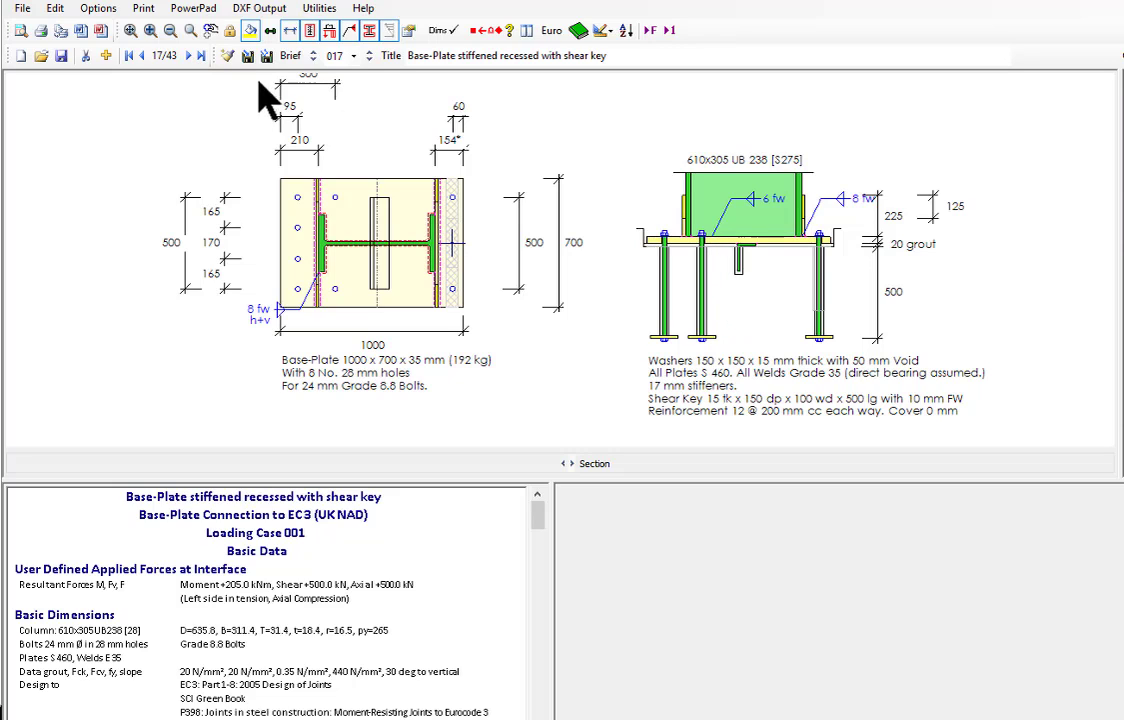
pyautogui.click(192, 57)
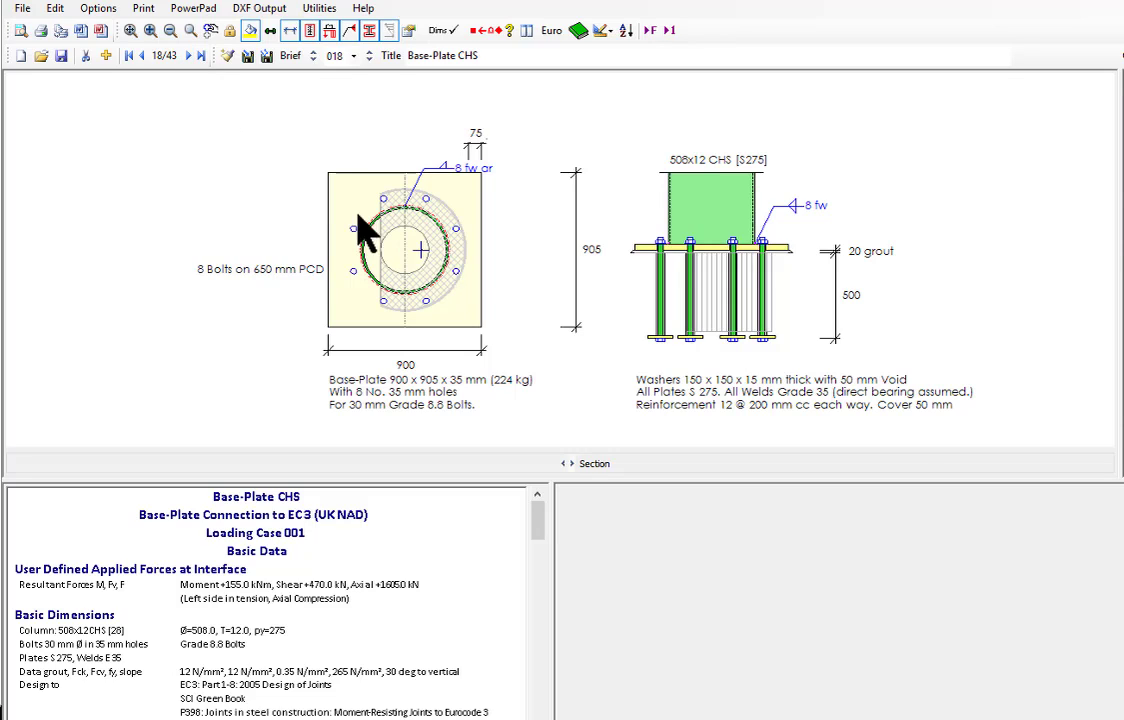
pyautogui.click(188, 56)
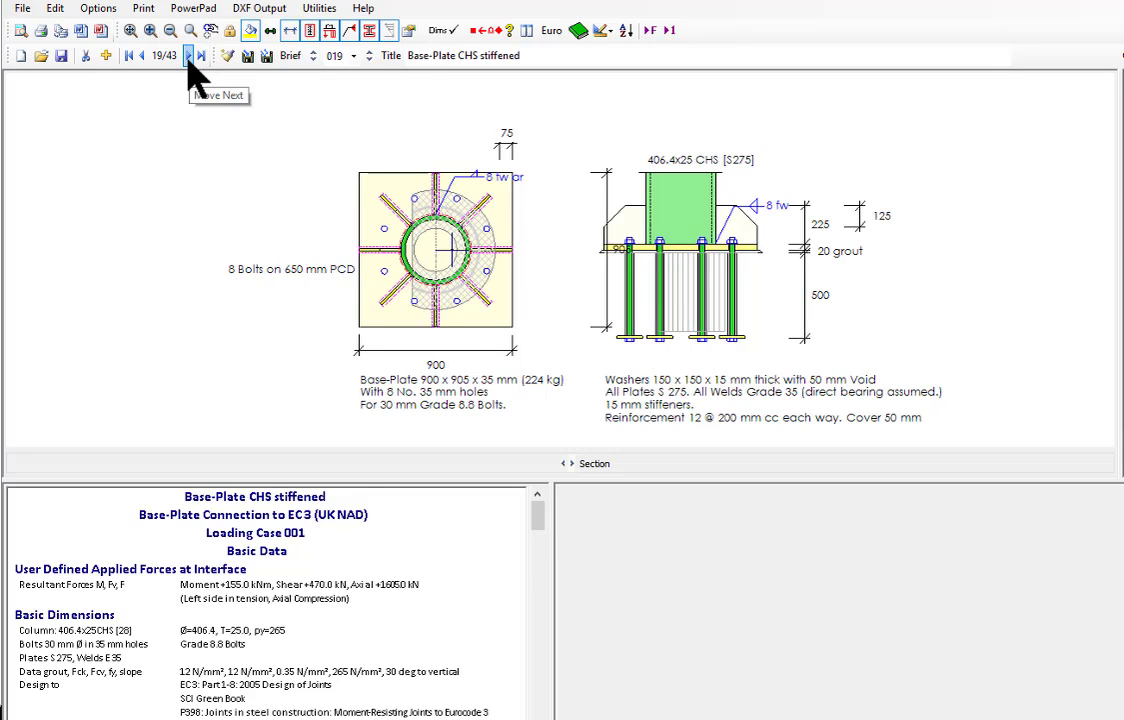
pyautogui.click(188, 56)
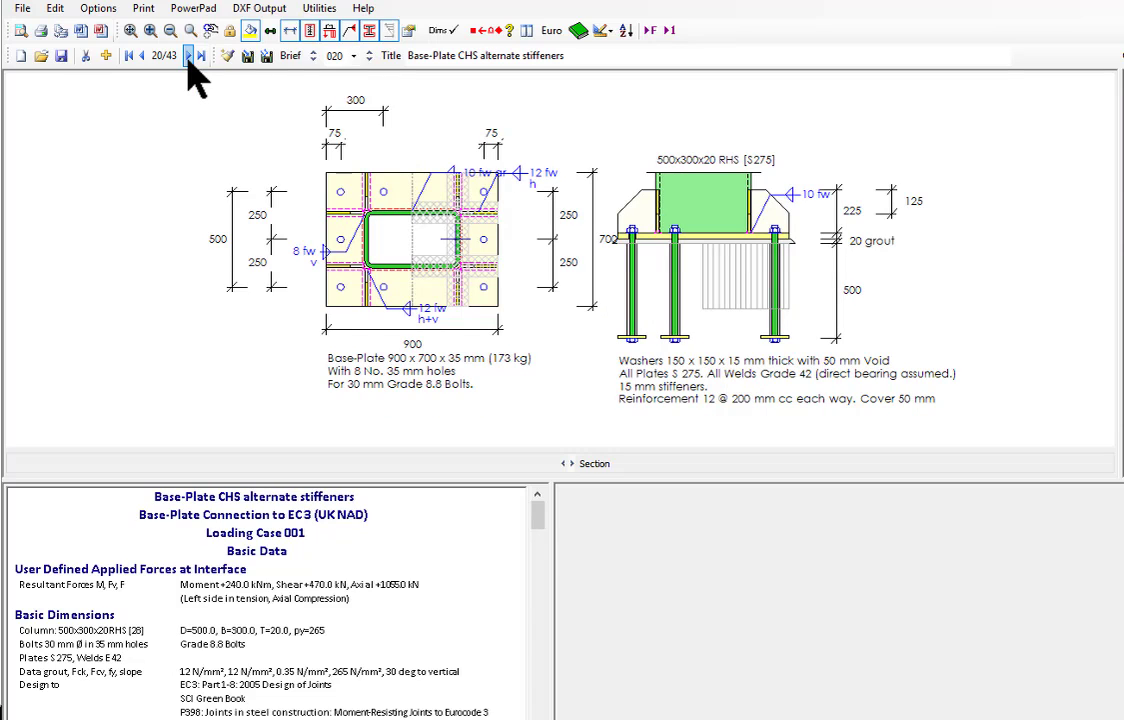
pyautogui.click(188, 56)
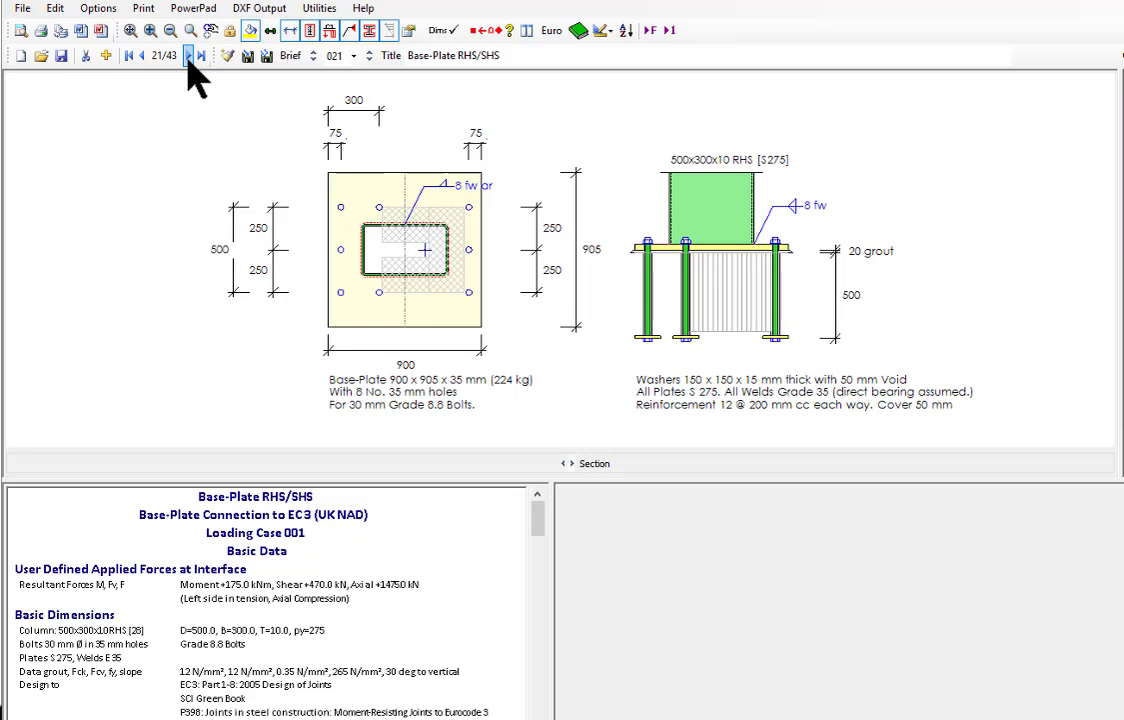
# Browse the beam-splice examples with outer and inner plates, and inspect the countersunk bolts in the outer top, inner bottom plate splice
pyautogui.click(188, 56)
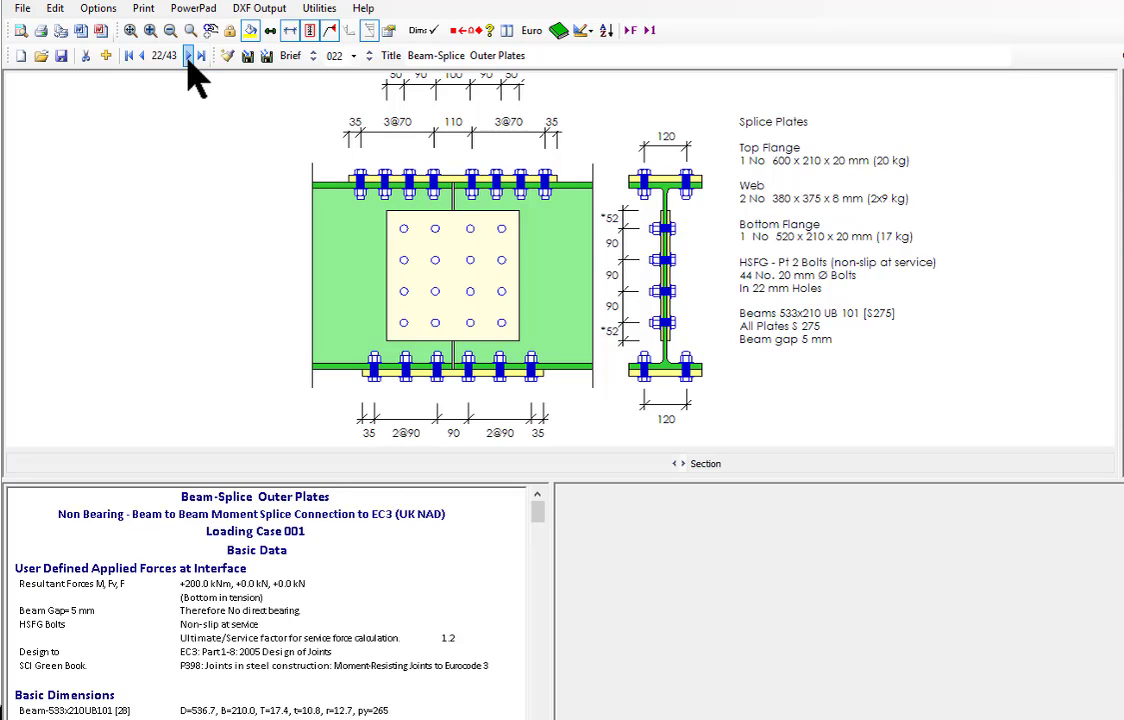
pyautogui.click(188, 56)
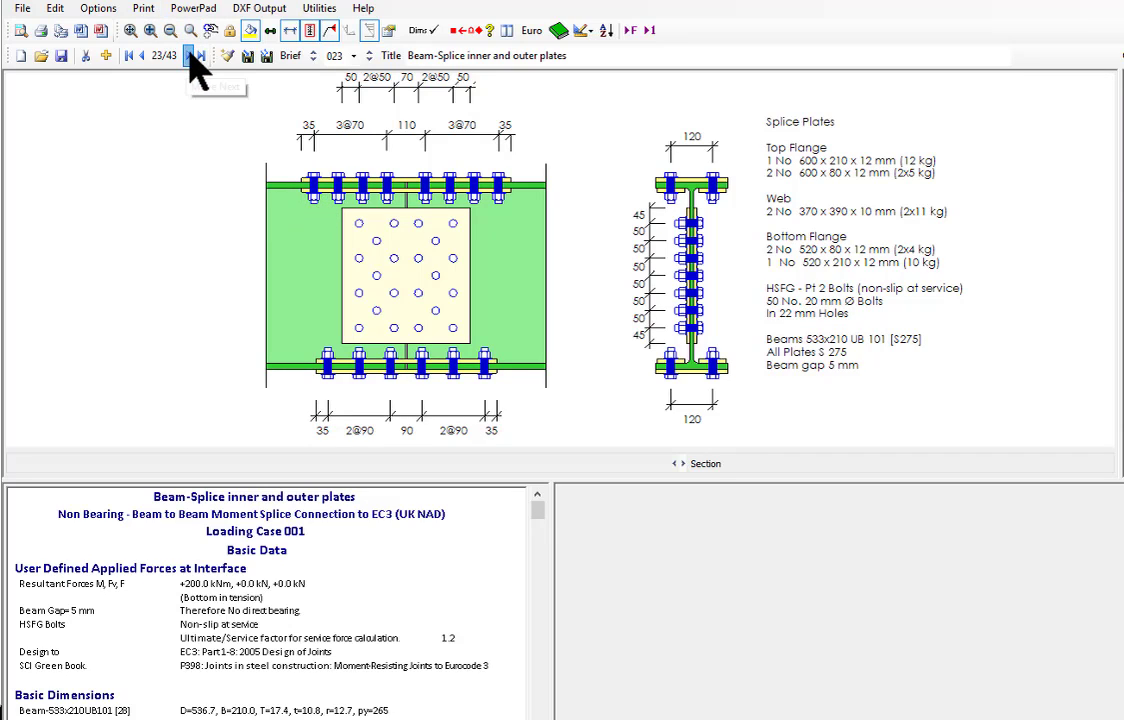
pyautogui.click(189, 56)
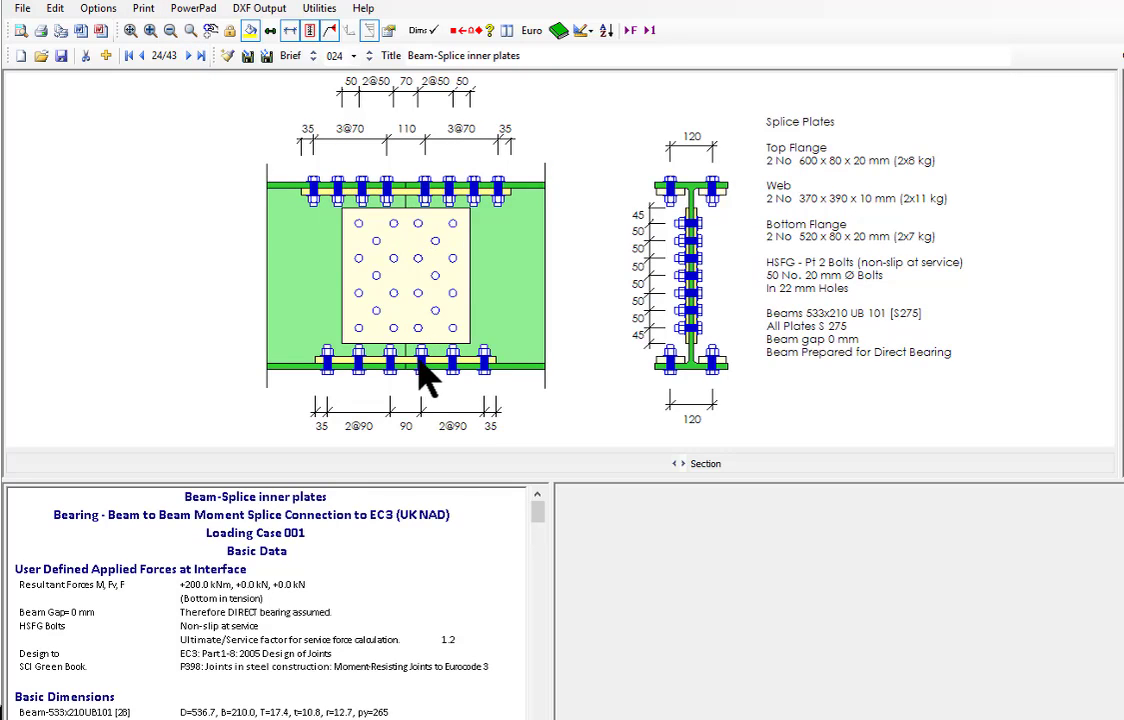
pyautogui.click(189, 56)
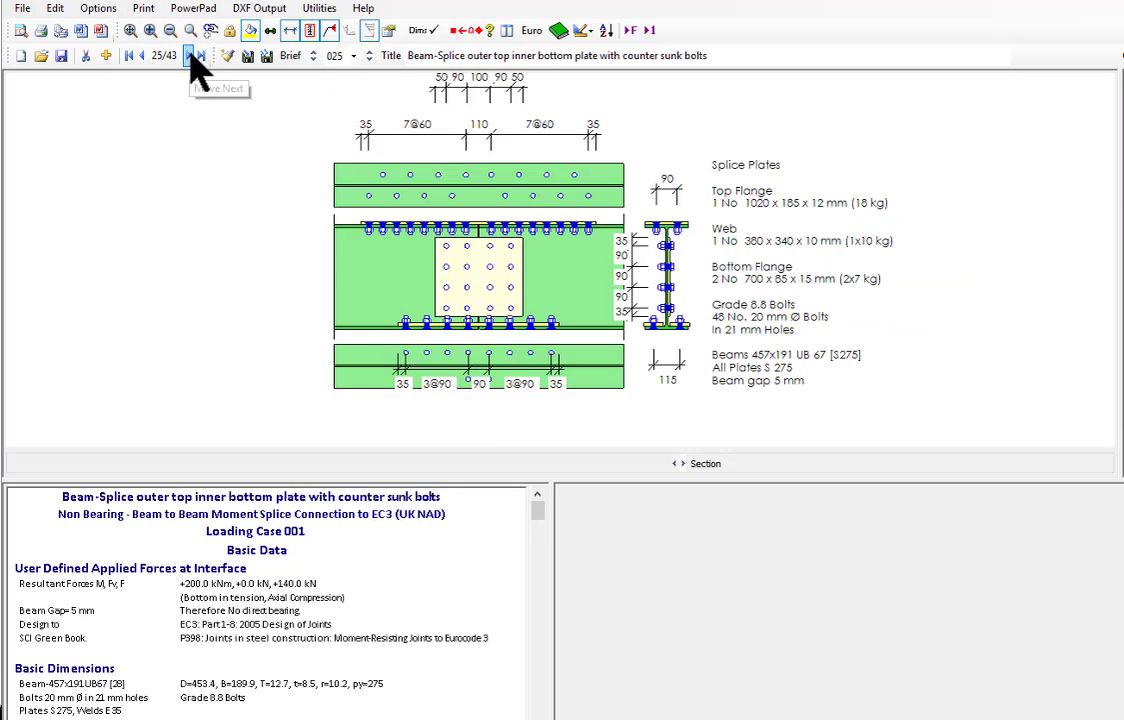
pyautogui.scroll(5, 505, 250)
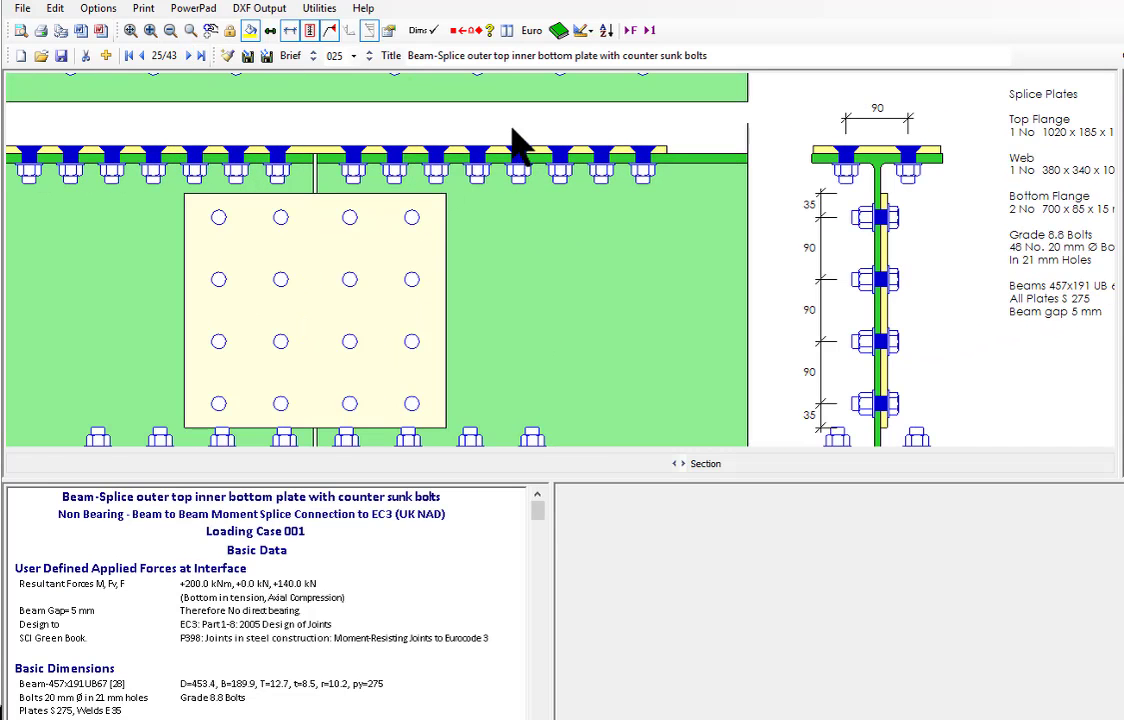
pyautogui.scroll(-2, 530, 268)
pyautogui.scroll(-3, 535, 283)
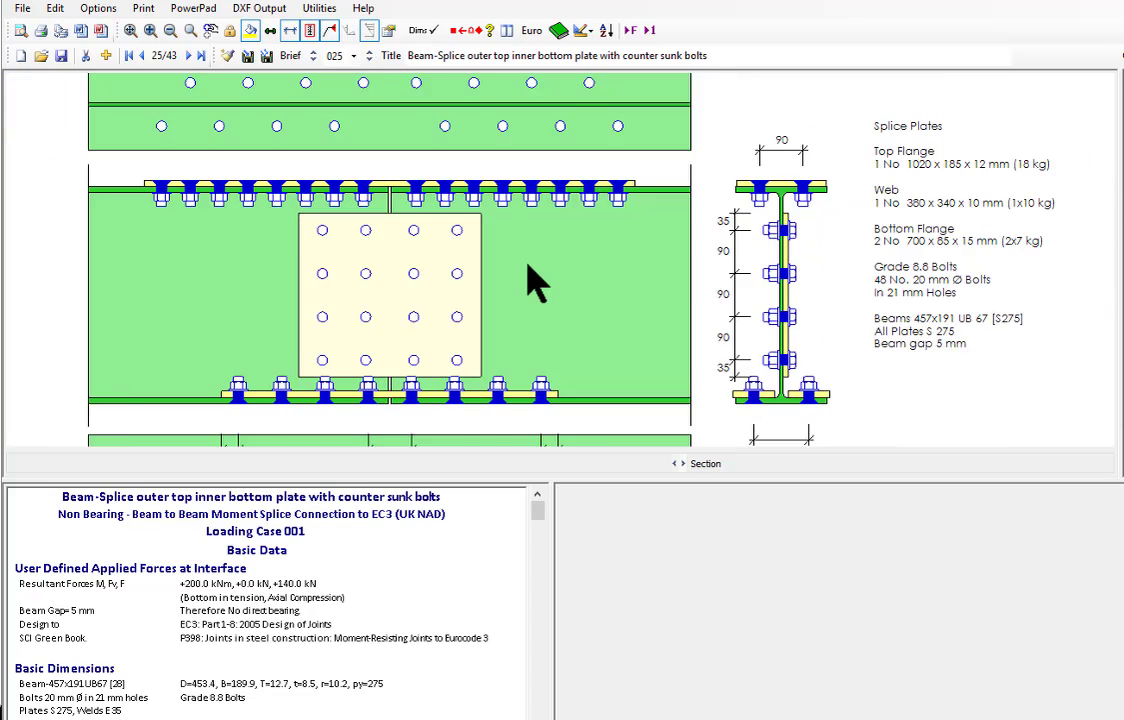
# View the end-plated beam splice and the web plate splice, examining the latter's minimum moment and web force calculations and drawing
pyautogui.click(189, 56)
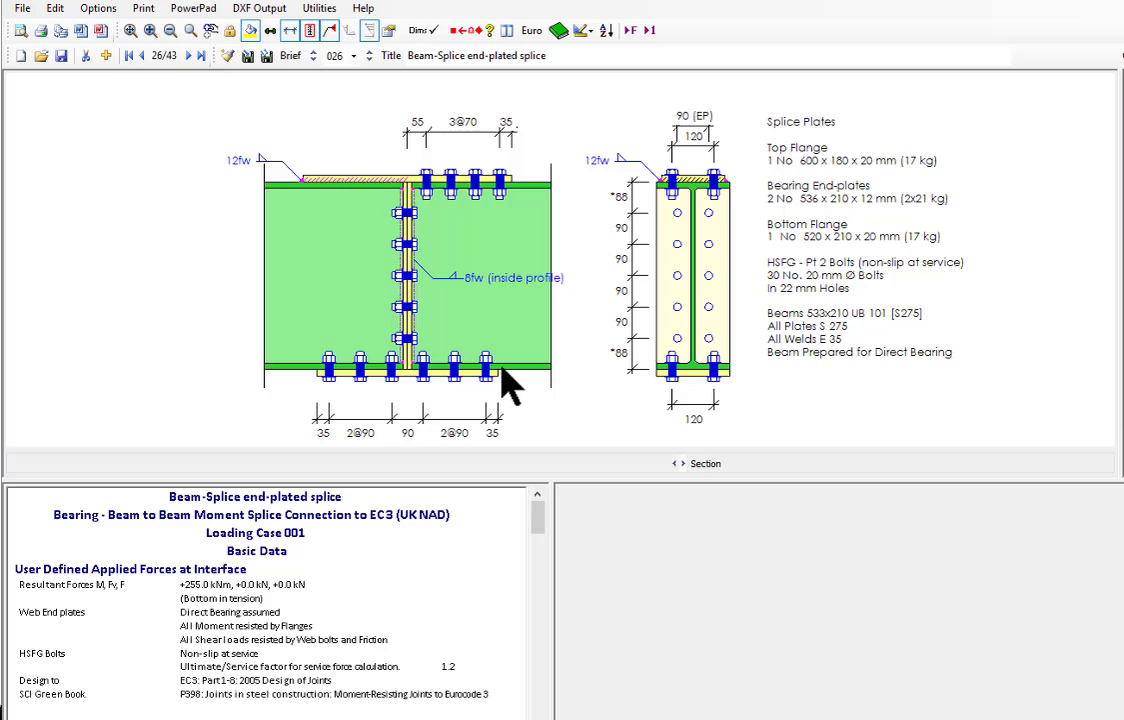
pyautogui.click(188, 57)
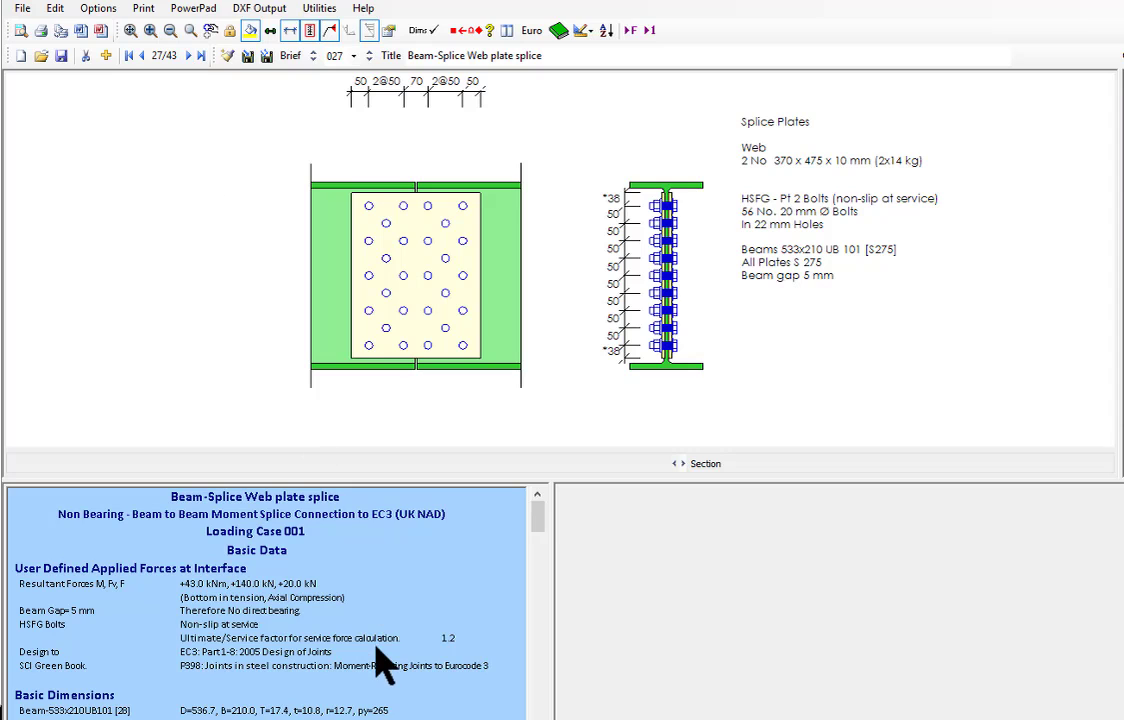
pyautogui.scroll(-10, 380, 660)
pyautogui.scroll(-12, 385, 655)
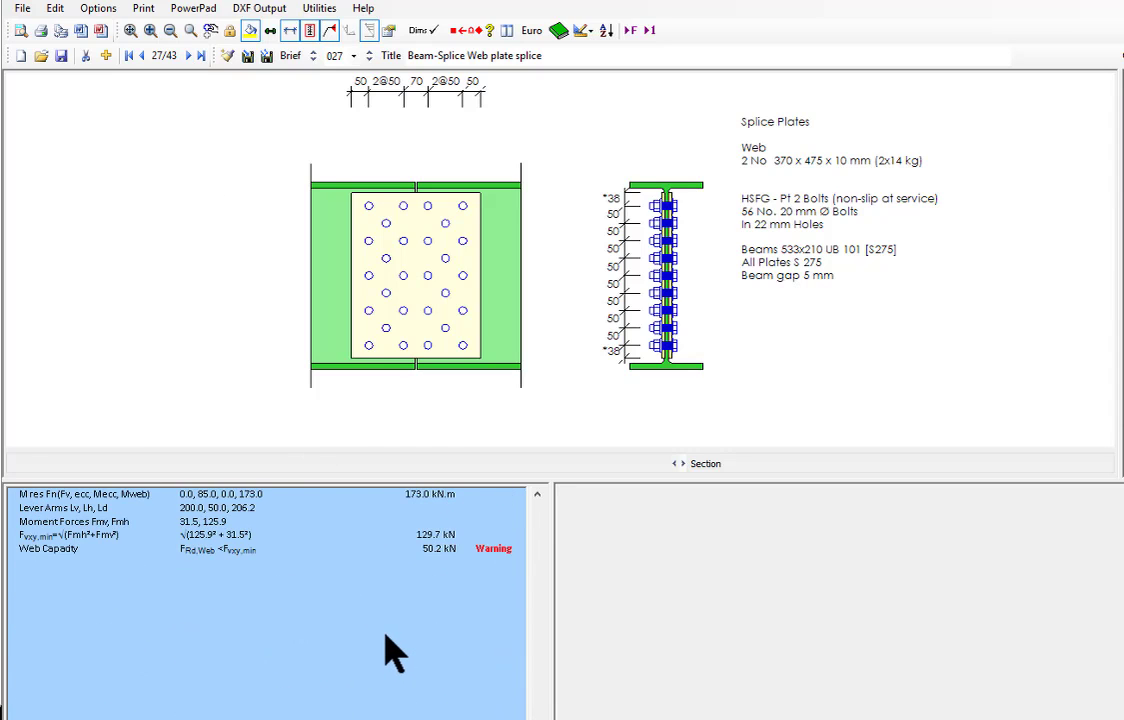
pyautogui.scroll(5, 385, 652)
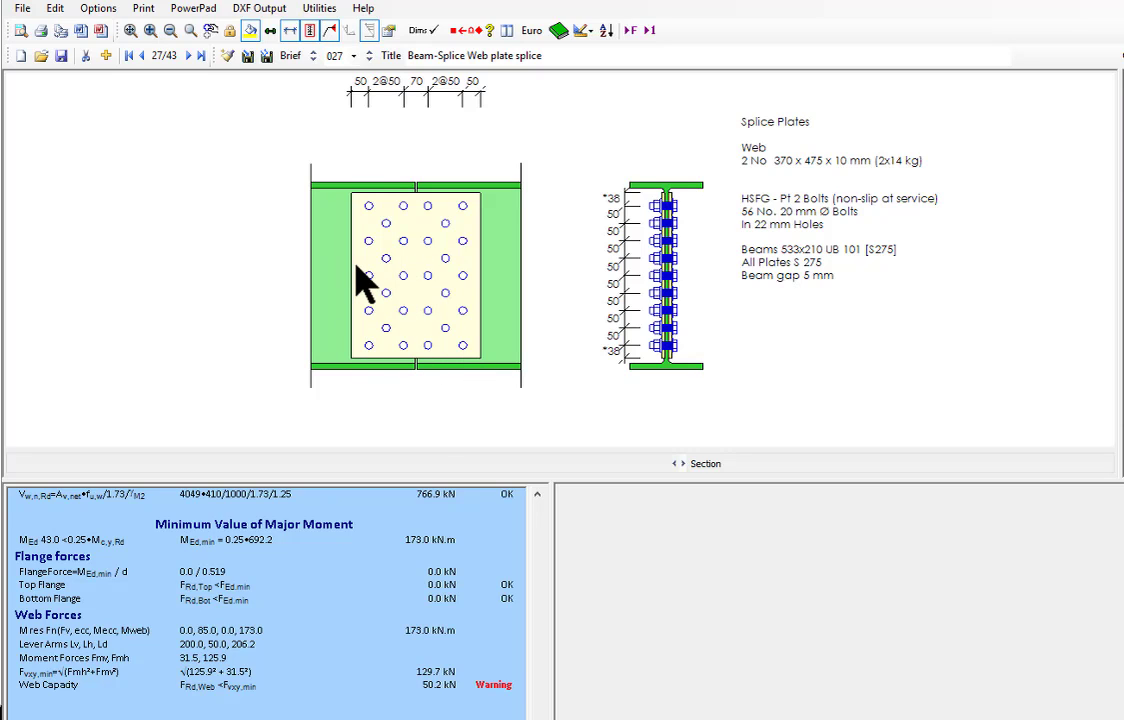
pyautogui.scroll(-10, 357, 265)
pyautogui.scroll(6, 496, 262)
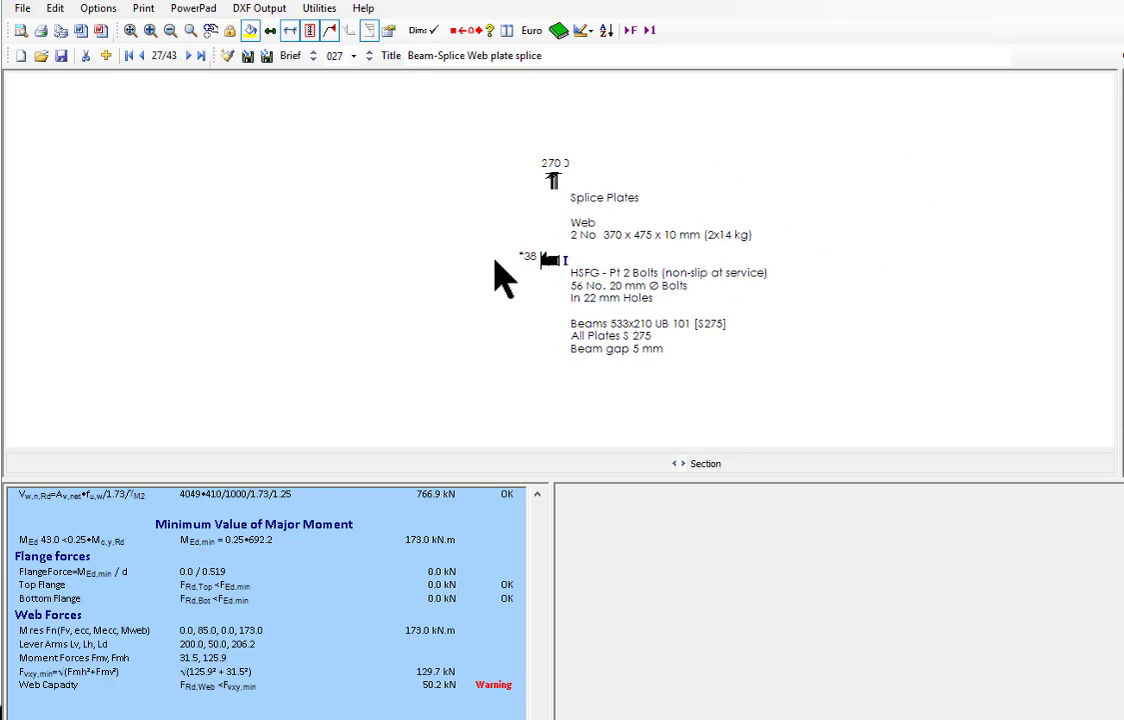
pyautogui.scroll(5, 498, 268)
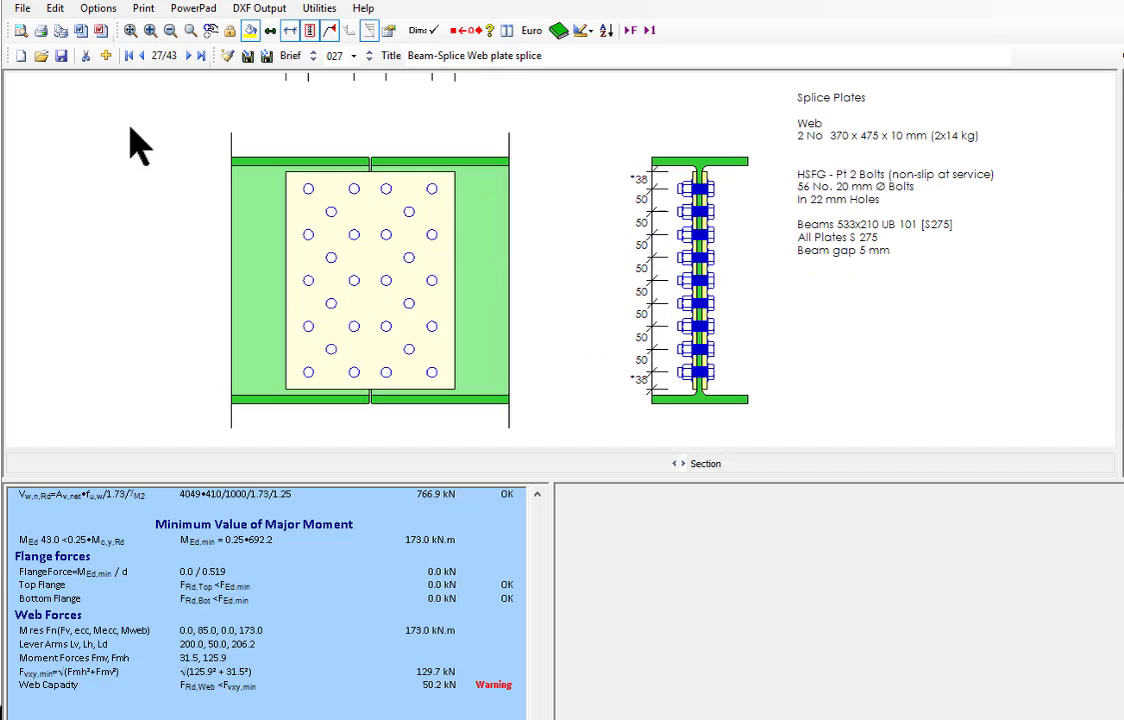
# Browse the column splice examples from the non-bearing splice with gap to Column Splice Cap & Base
pyautogui.click(189, 57)
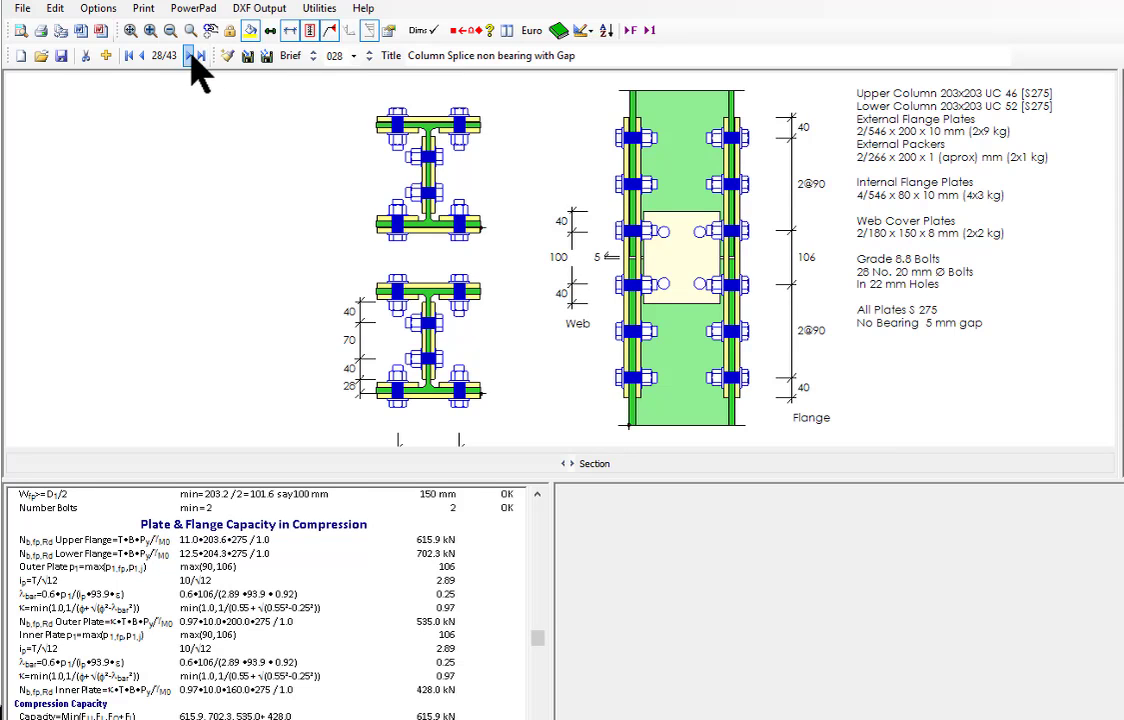
pyautogui.click(199, 56)
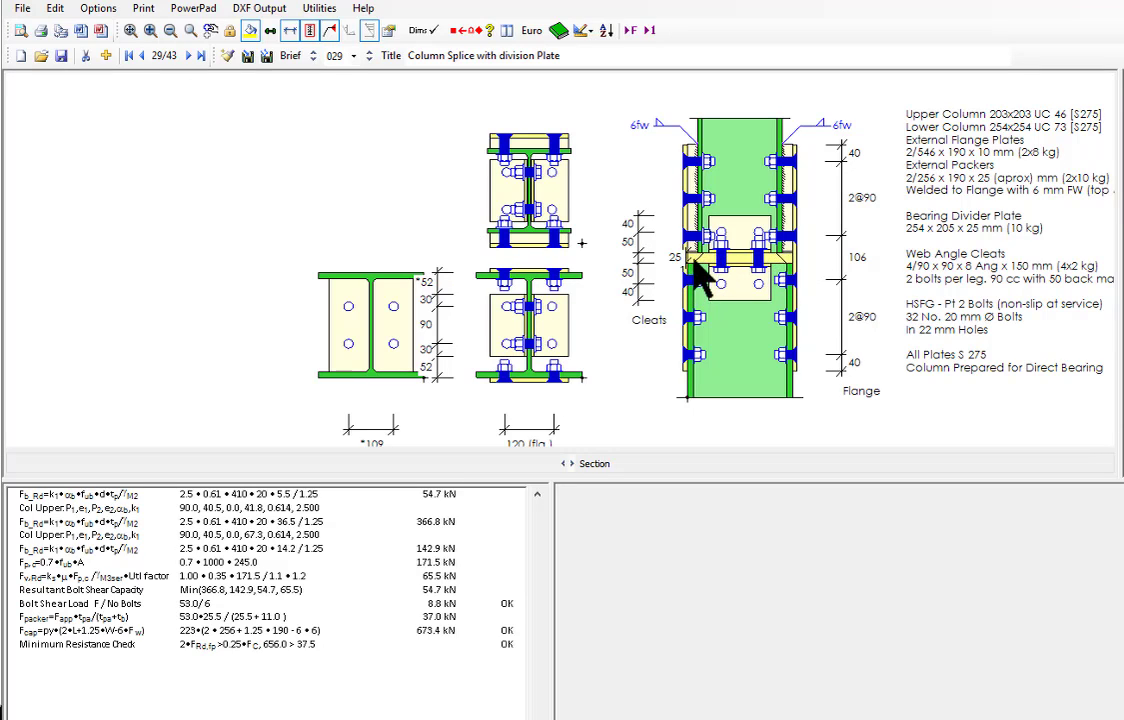
pyautogui.click(189, 57)
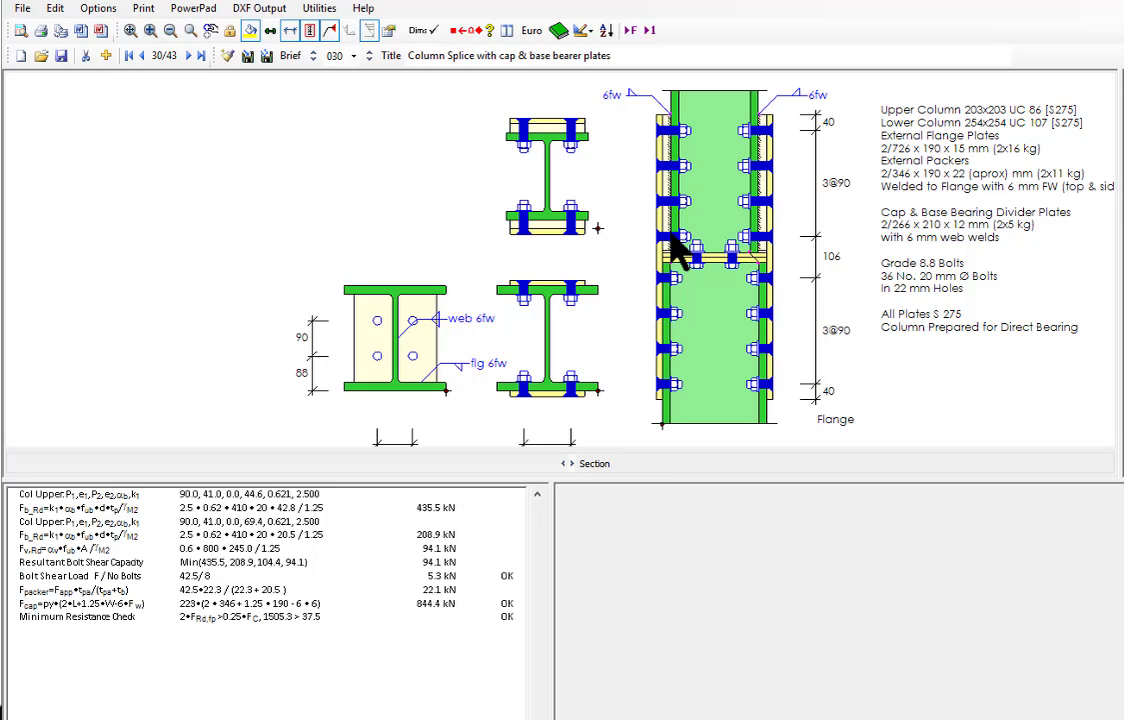
pyautogui.click(188, 56)
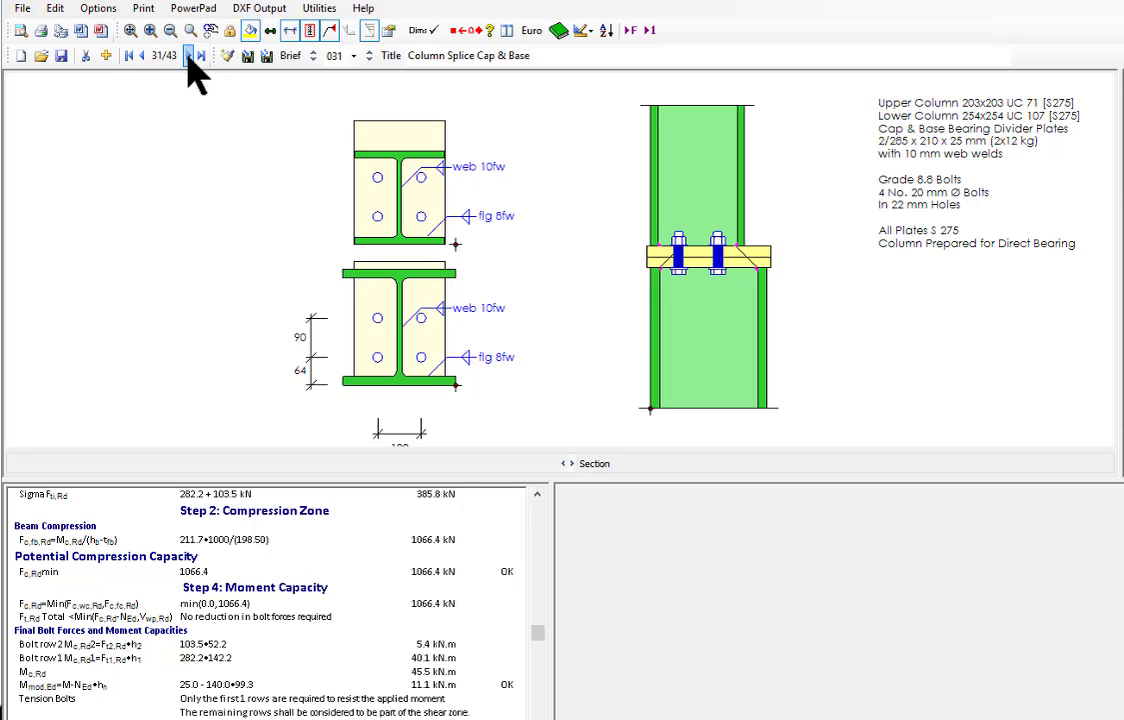
# Browse the CHS and rectangular hollow section splices and continue to Beam to Beam Flexible End-Plate with Asymetrical Plate Girders
pyautogui.click(188, 56)
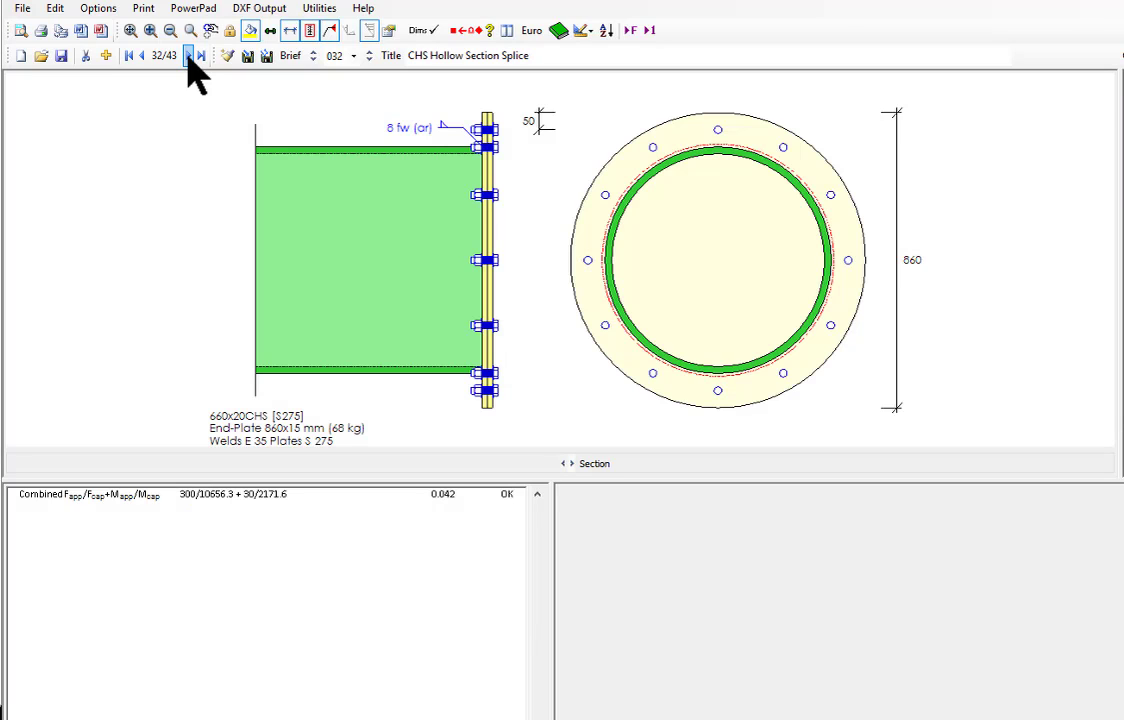
pyautogui.click(188, 56)
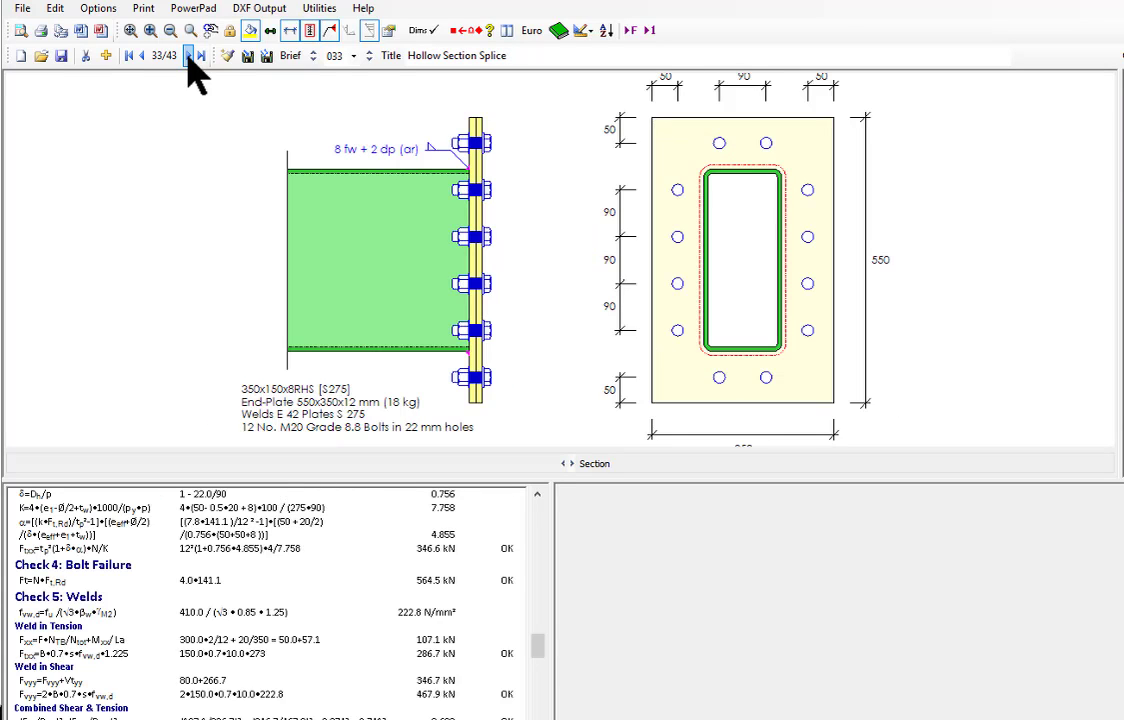
pyautogui.click(188, 56)
pyautogui.click(188, 56)
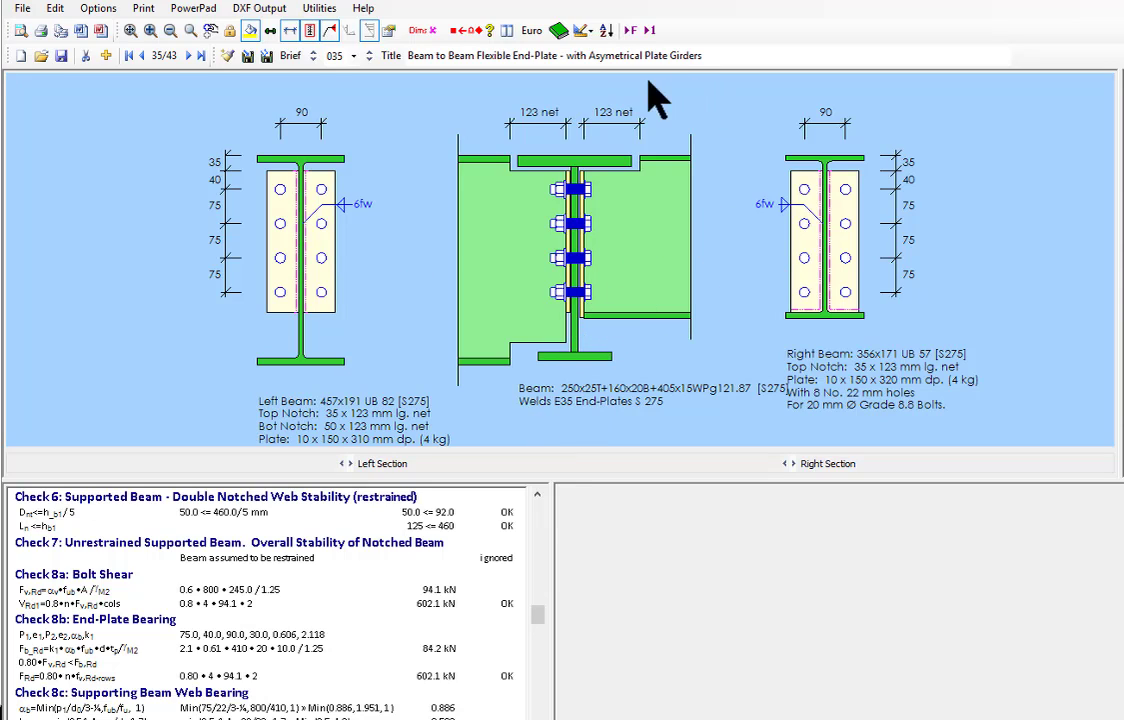
# Read the asymmetrical plate girder joint's dimensional checks and browse the remaining beam-to-beam flexible end-plate, fin-plate and angle cleat examples
pyautogui.click(424, 31)
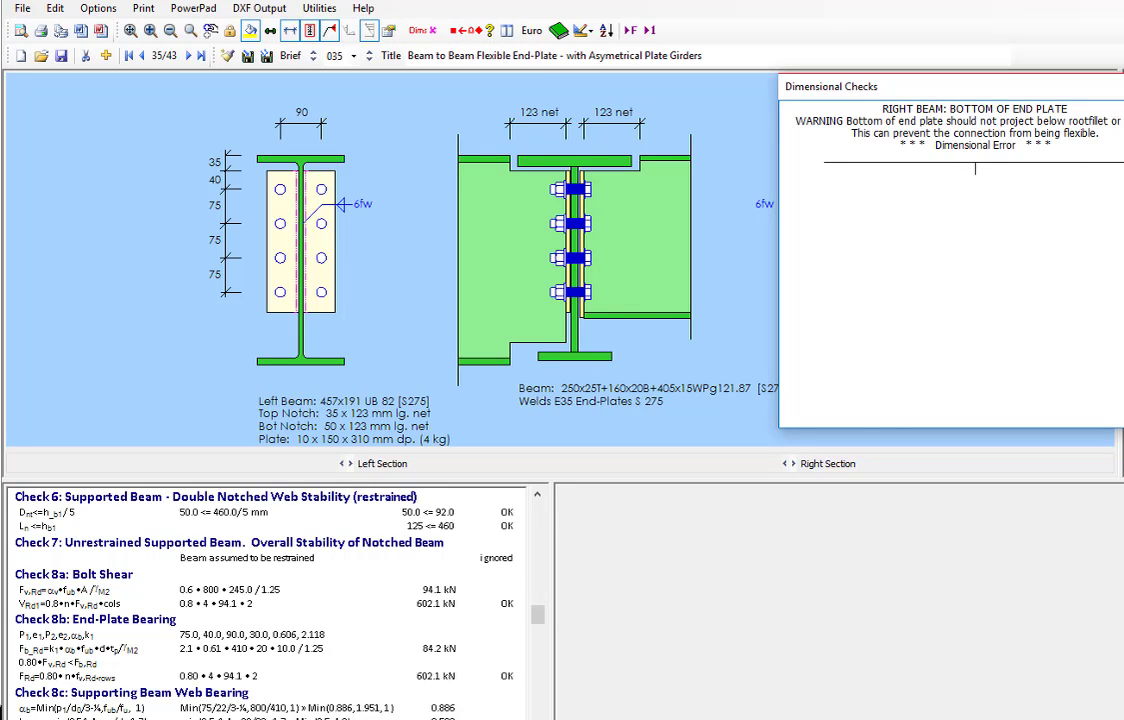
pyautogui.click(1122, 86)
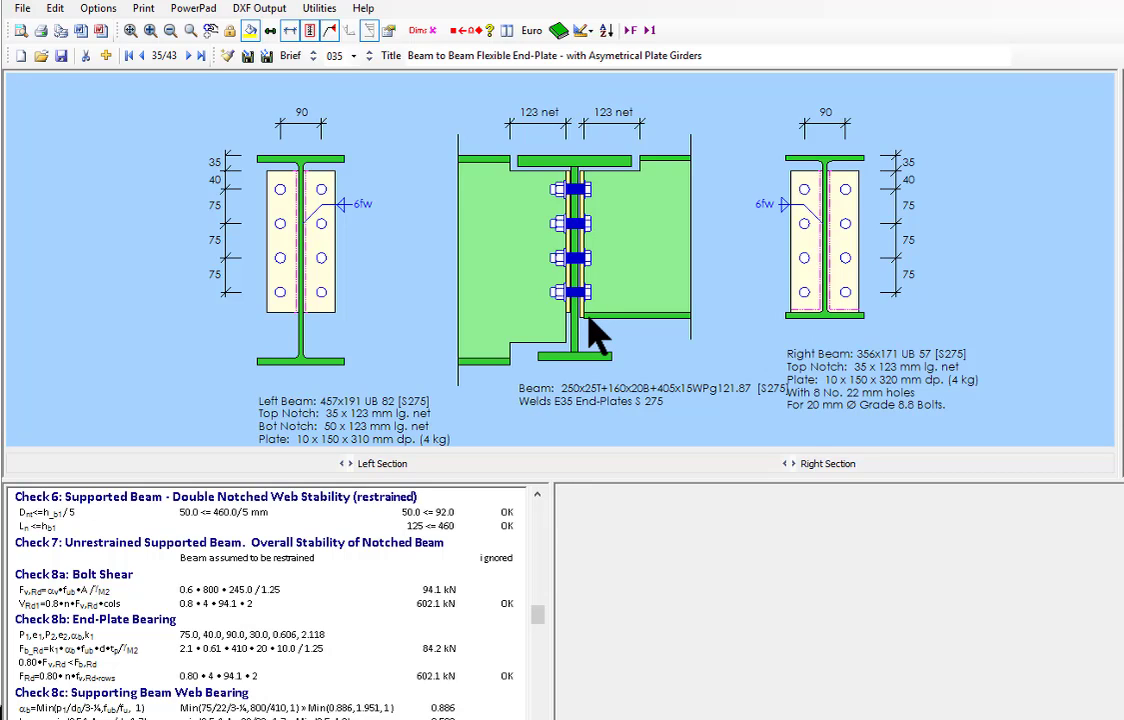
pyautogui.click(188, 56)
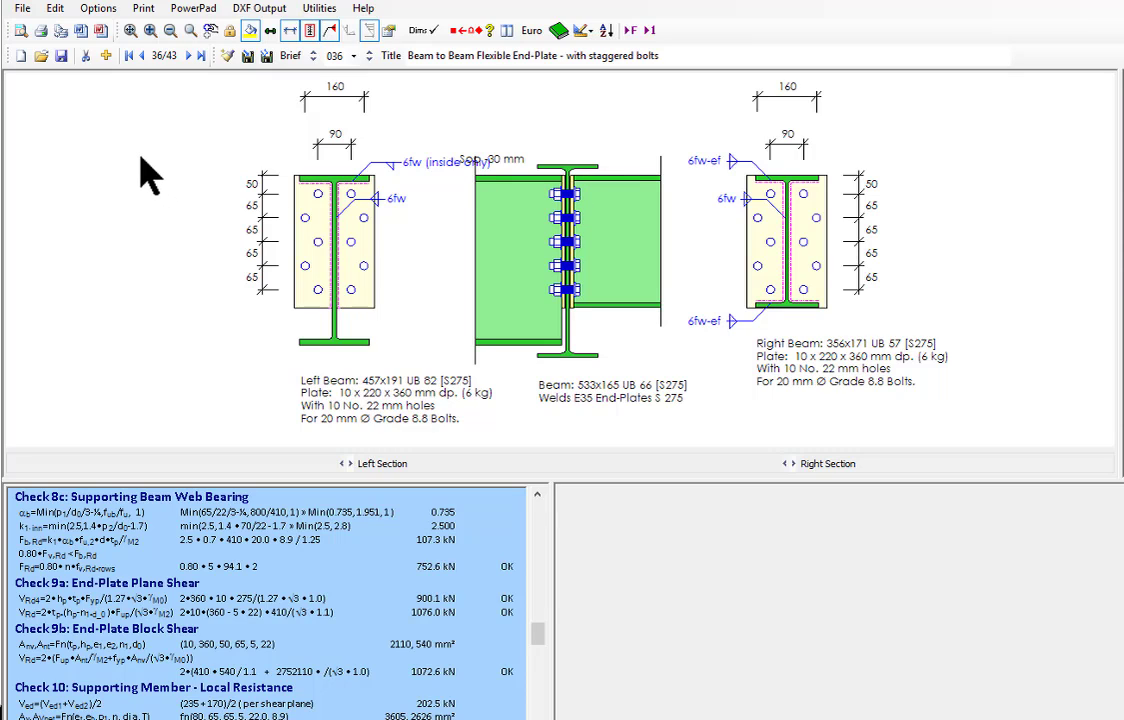
pyautogui.click(189, 57)
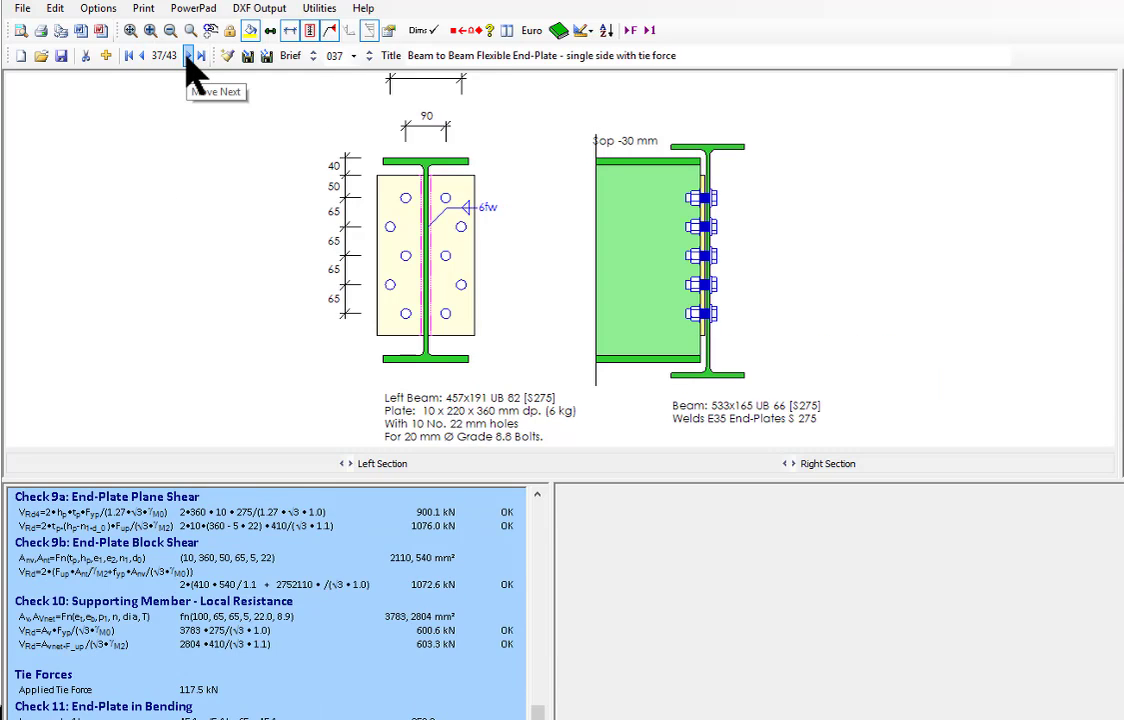
pyautogui.click(189, 57)
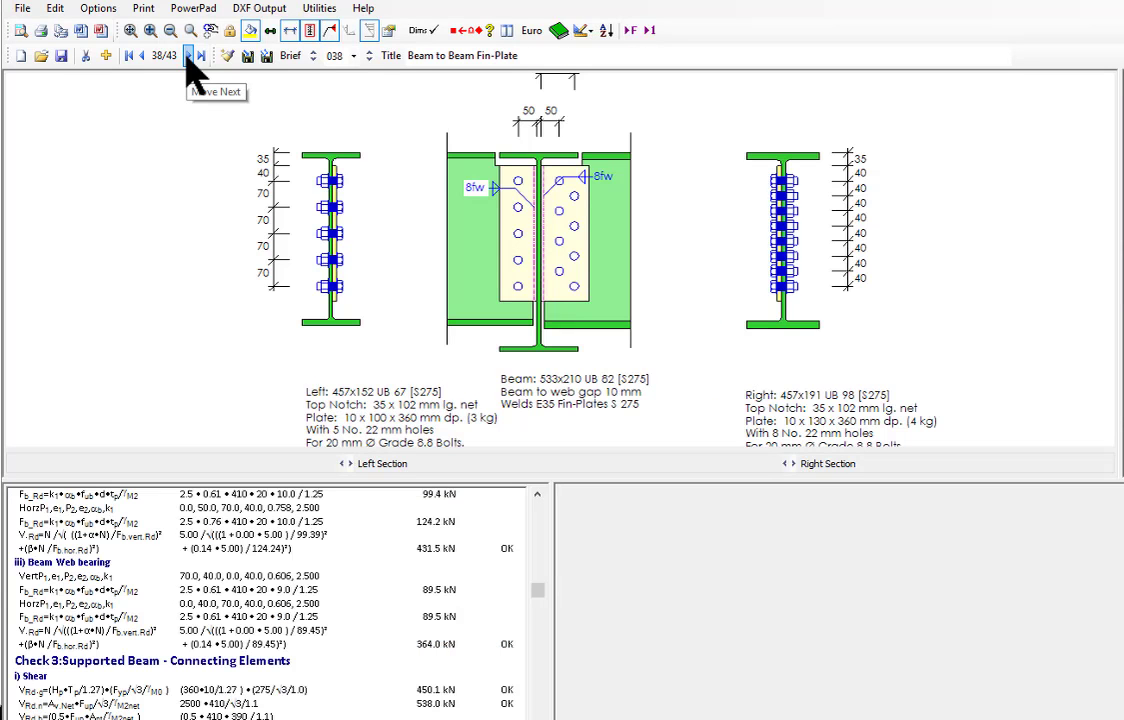
pyautogui.click(189, 57)
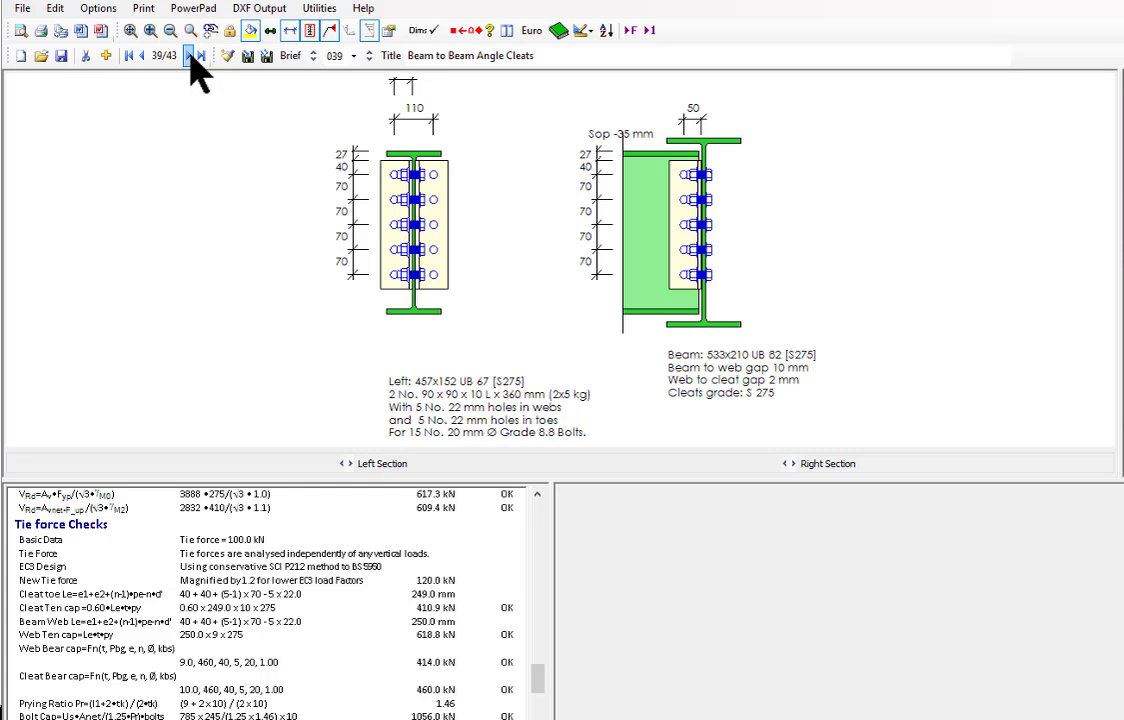
# Go to the Beam to Column Flexible End-Plate example and view its flange elevation and plan
pyautogui.click(190, 57)
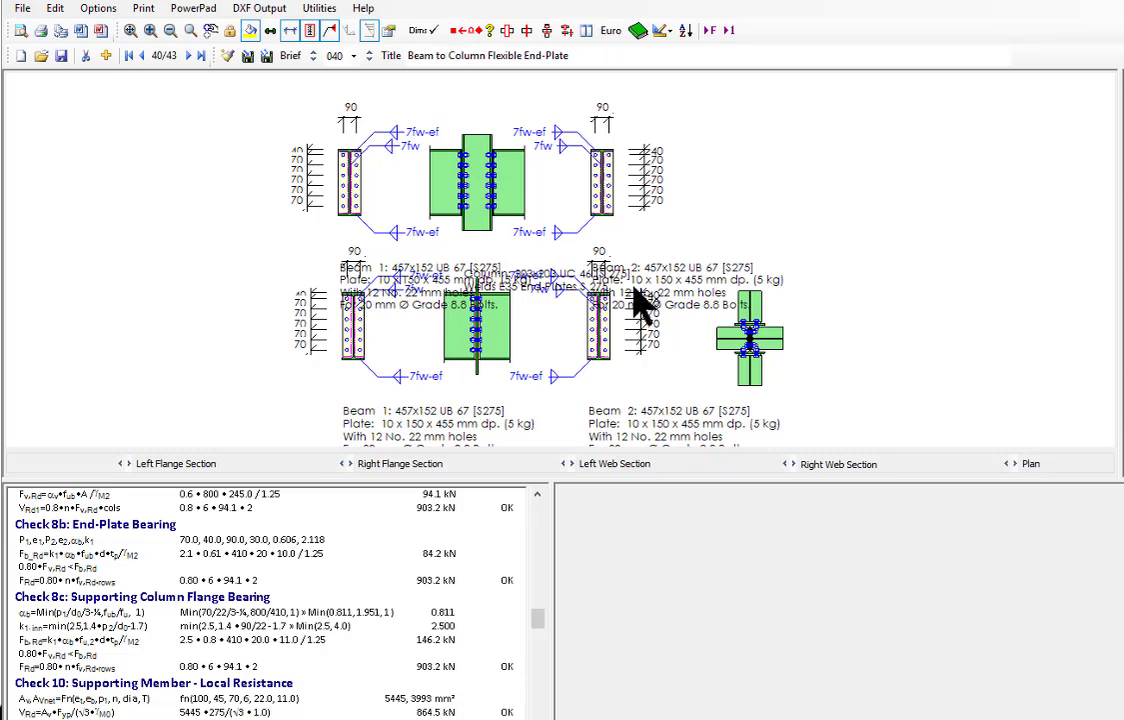
pyautogui.click(508, 32)
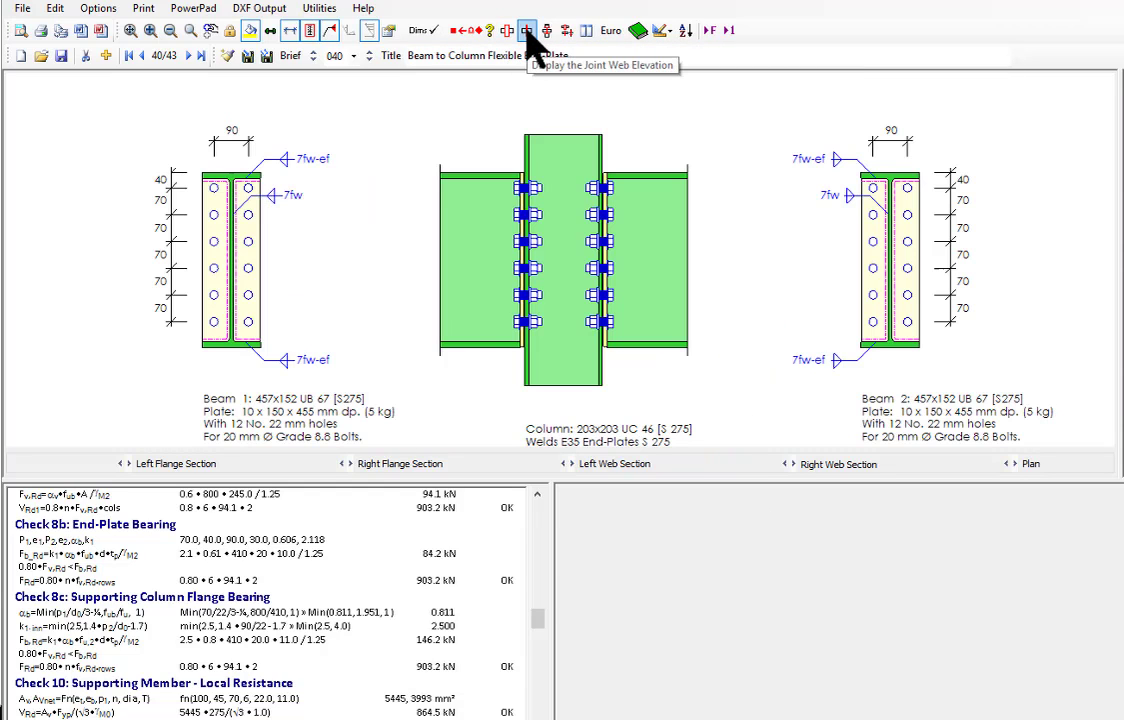
pyautogui.click(509, 32)
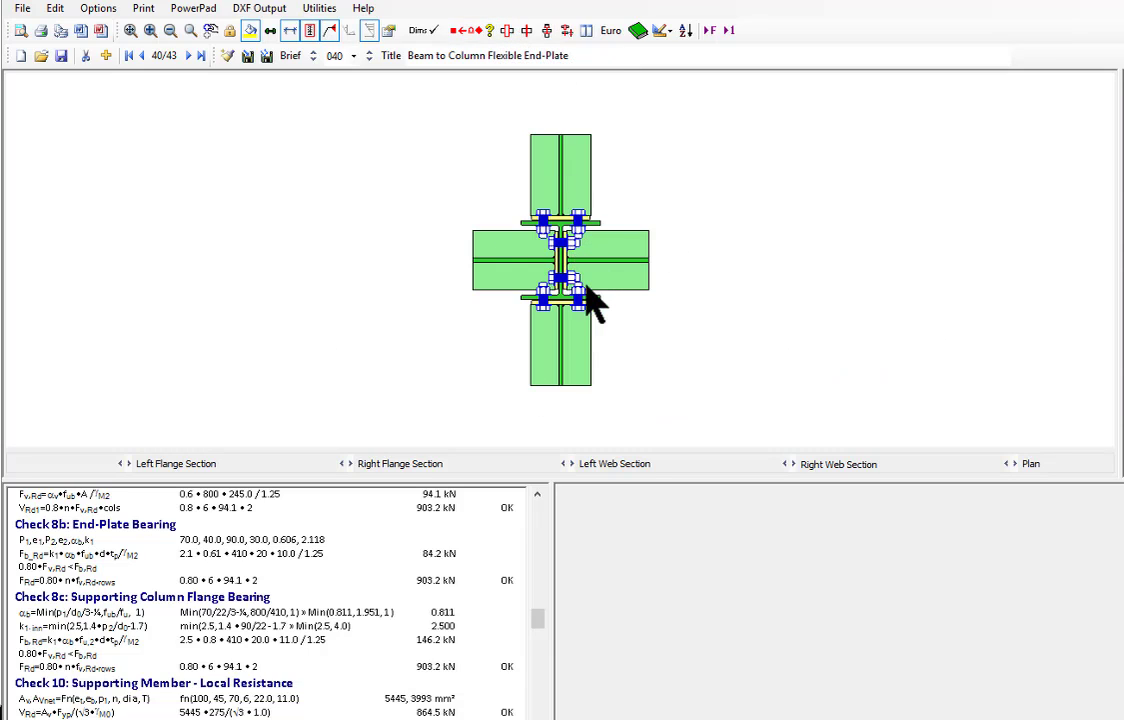
# Browse the beam-to-column fin-plate and angle cleat examples, viewing the fin-plate joint in plan and the first cleat joint in flange elevation
pyautogui.click(190, 52)
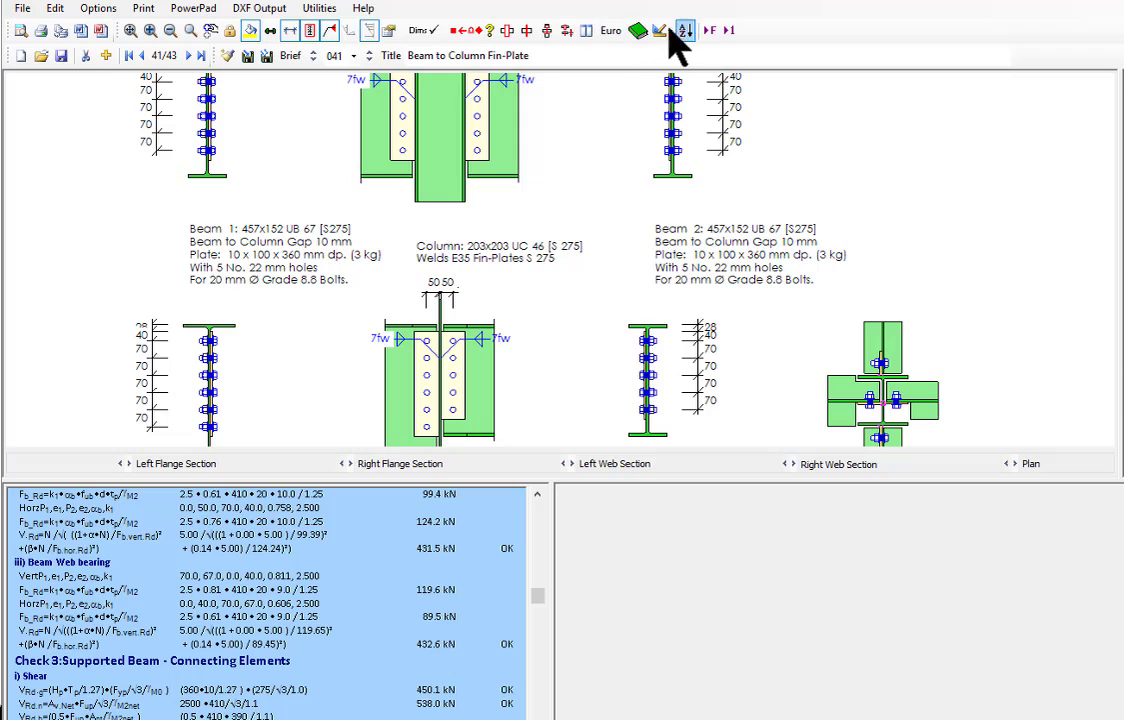
pyautogui.click(547, 30)
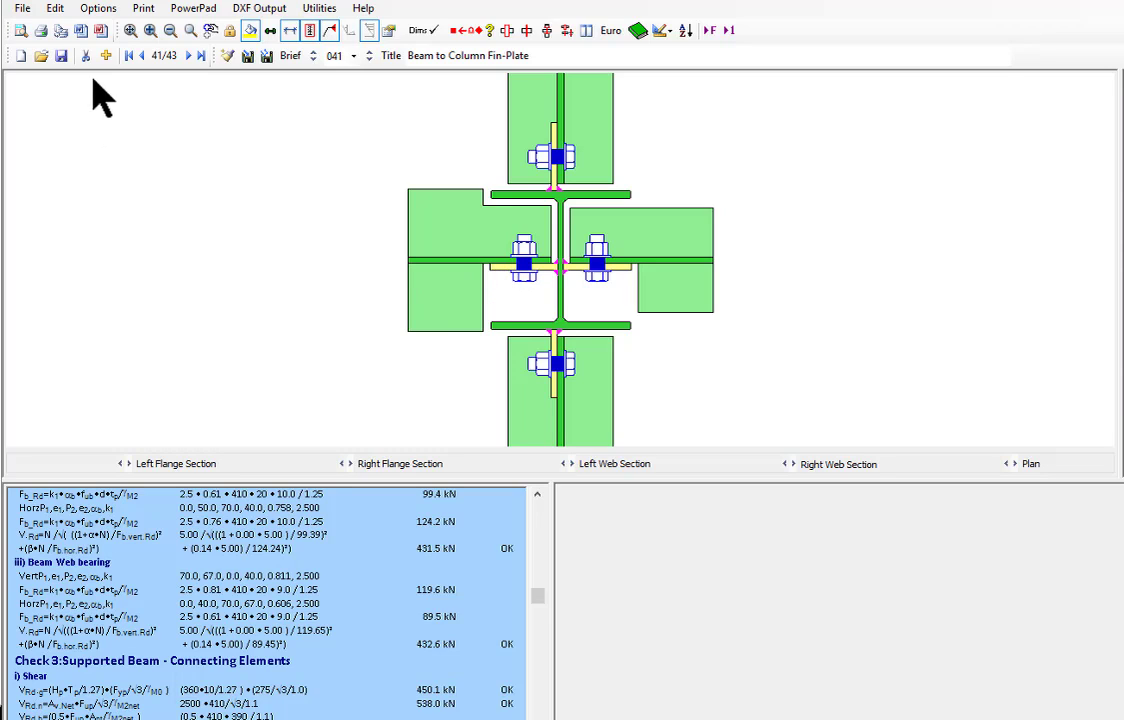
pyautogui.click(189, 56)
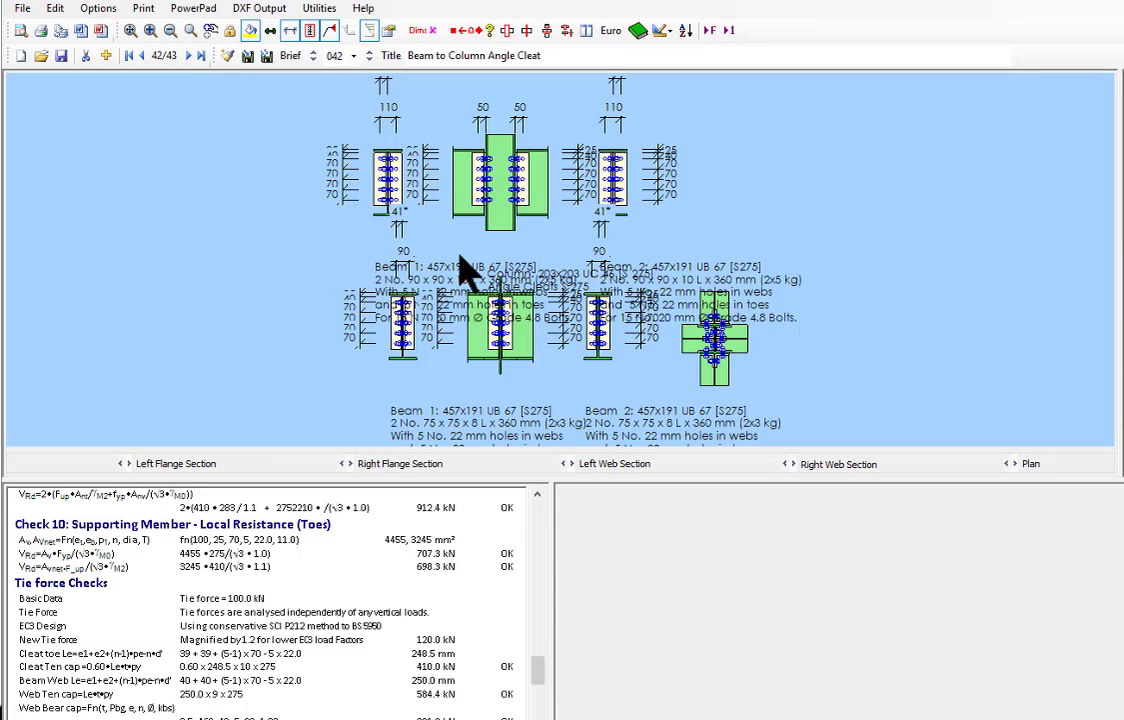
pyautogui.click(507, 30)
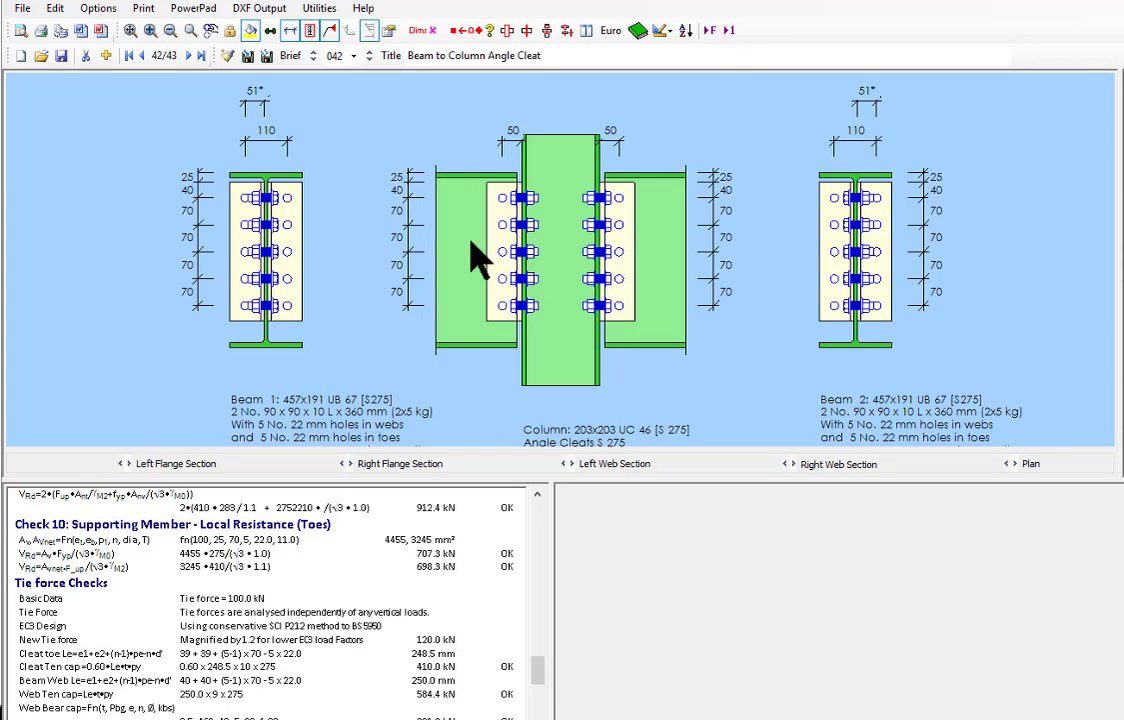
pyautogui.click(190, 56)
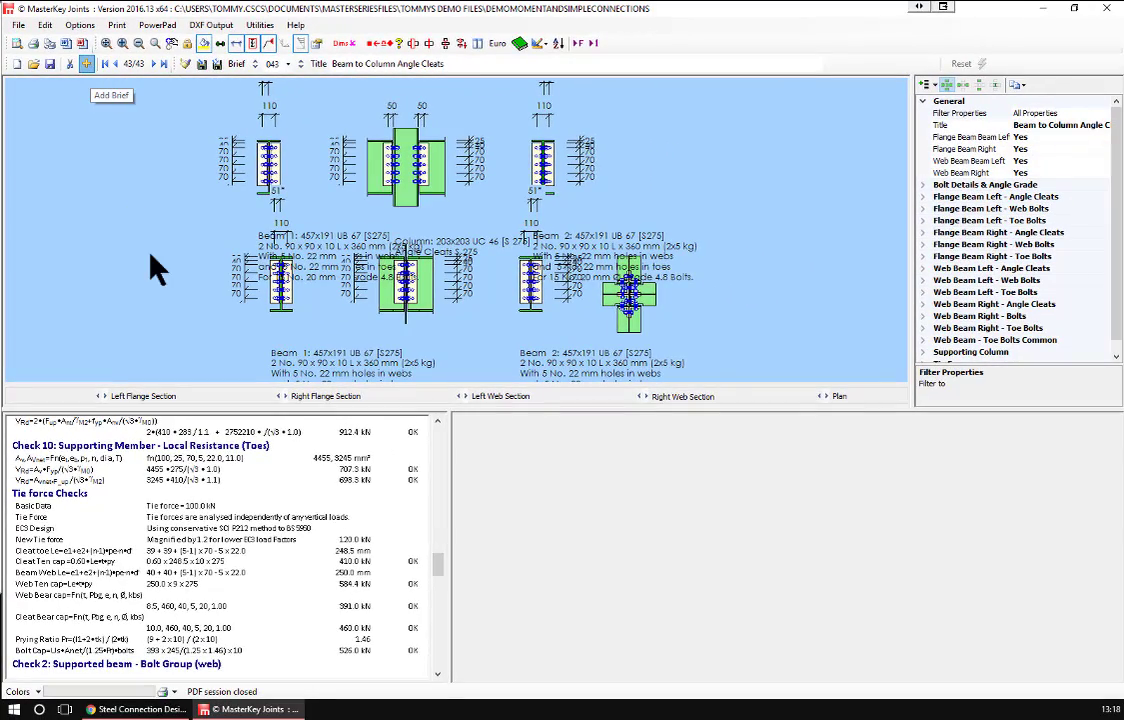
# Add a new brief with a Beam to Column Flange (Eaves) moment connection
pyautogui.click(66, 44)
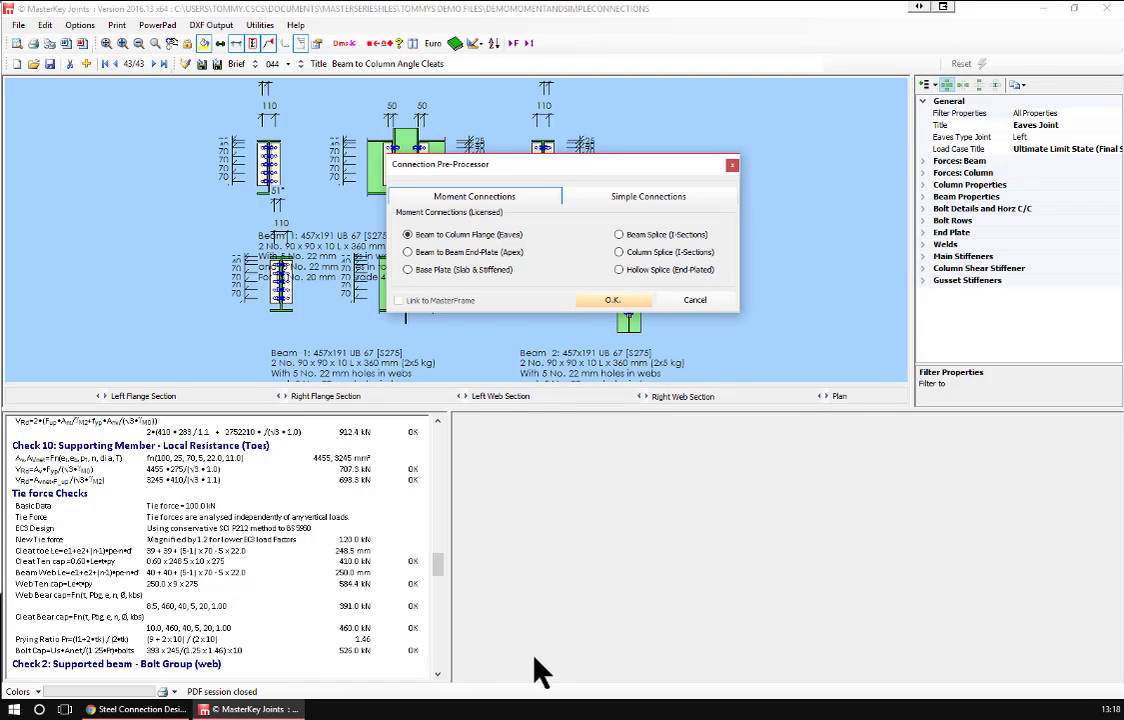
pyautogui.press('Return')
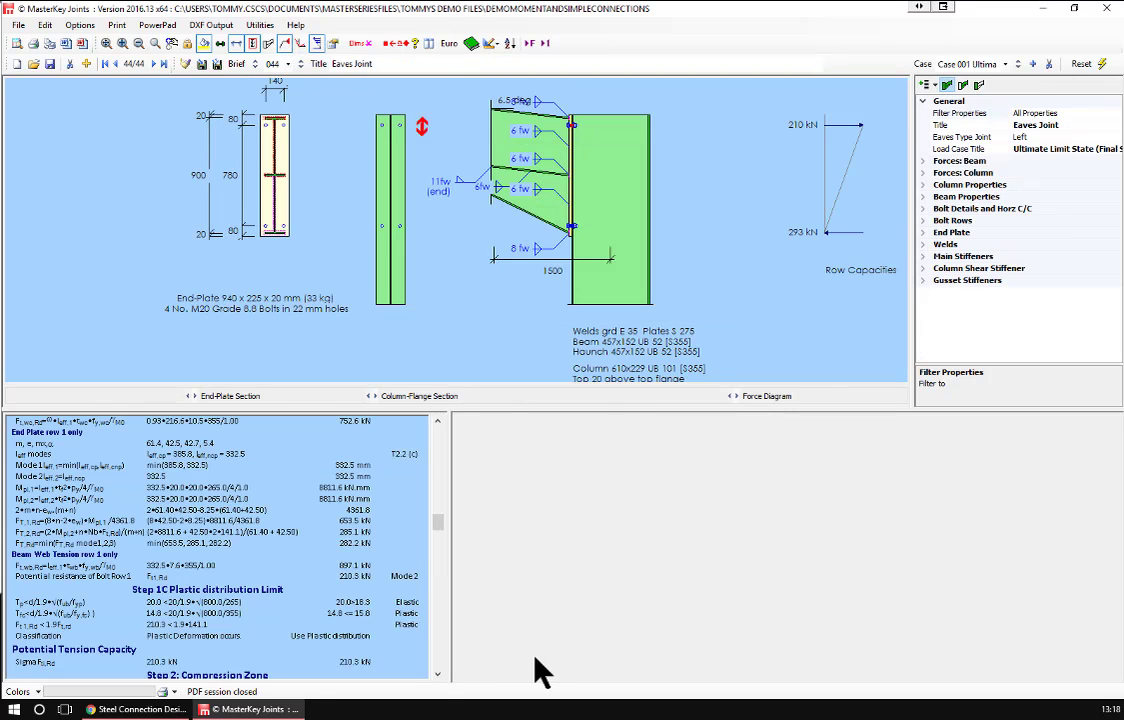
# Set the eaves joint's beam moment to 425 kNm and its haunch end moment to 350 kNm
pyautogui.click(949, 161)
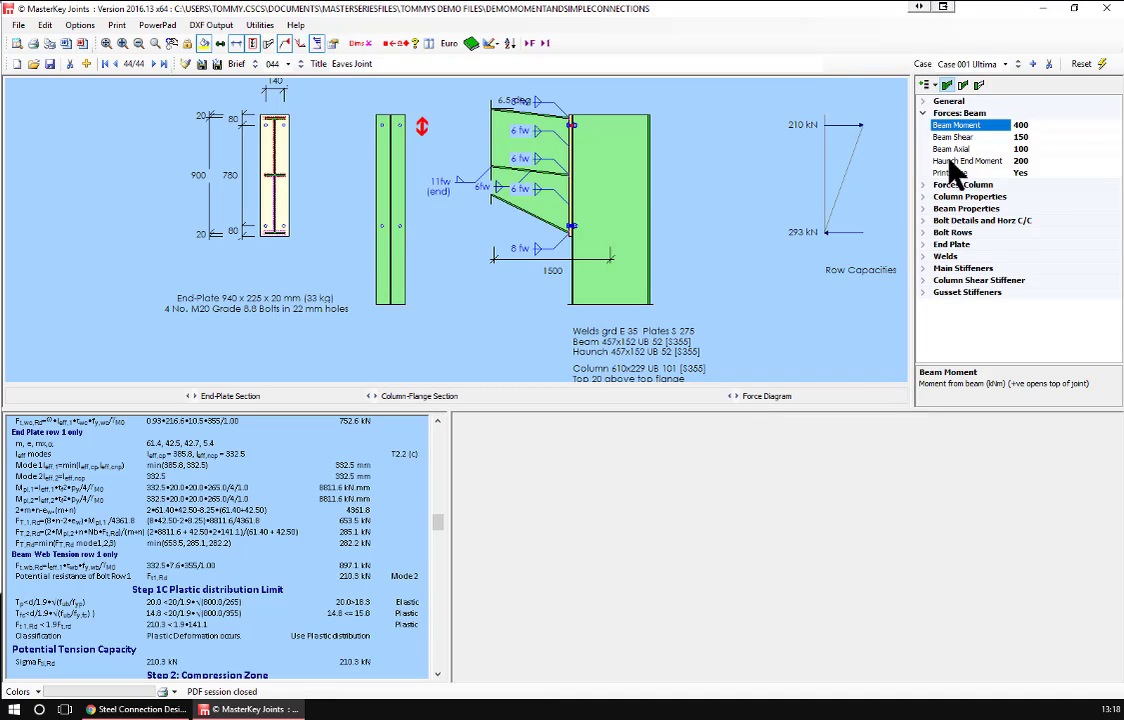
pyautogui.click(1022, 125)
pyautogui.press('BackSpace')
pyautogui.write('25')
pyautogui.press('Delete')
pyautogui.press('Down')
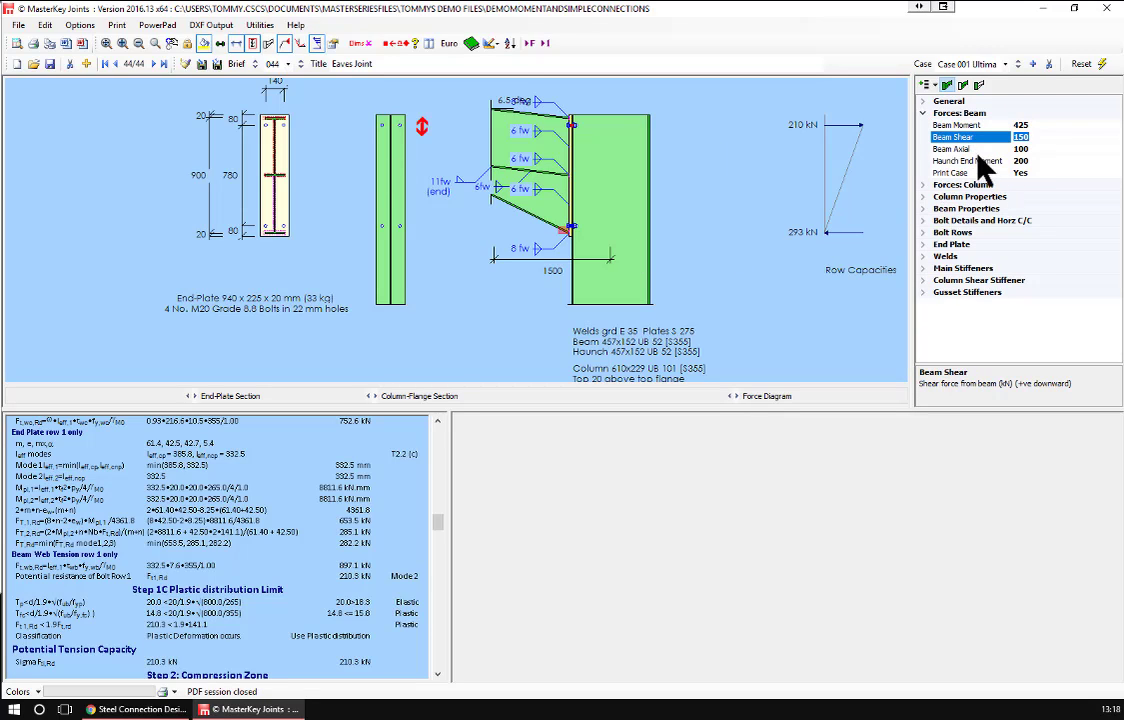
pyautogui.press('Down')
pyautogui.press('Down')
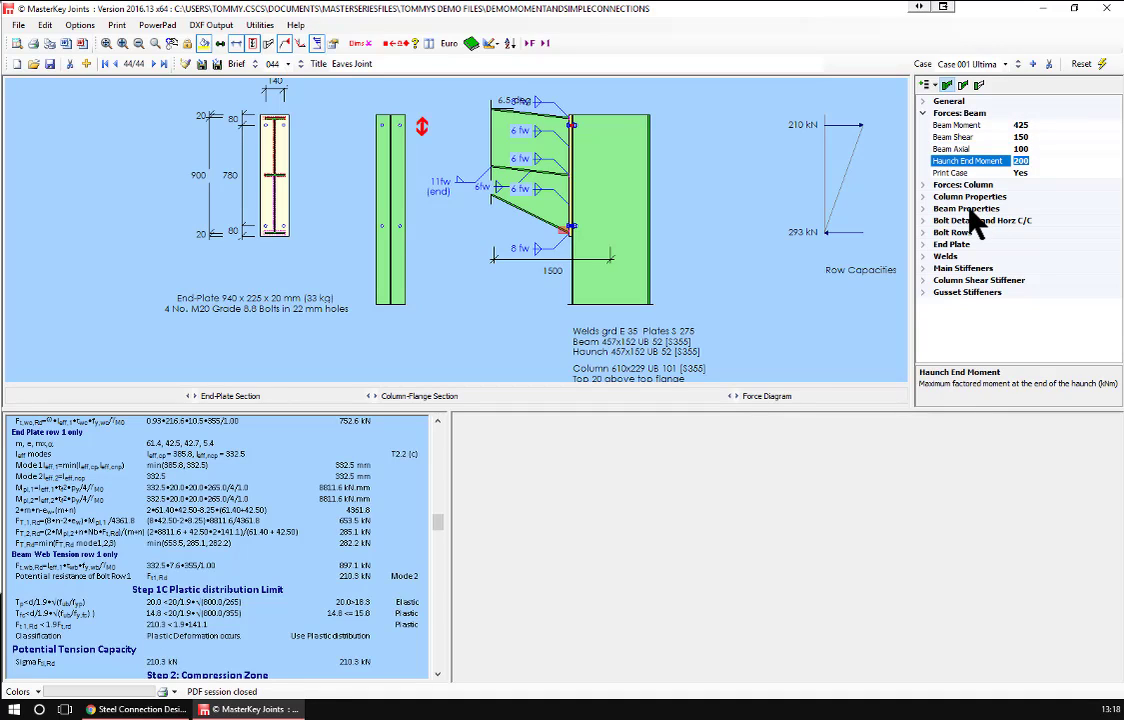
pyautogui.write('350')
# Review the column forces and column section properties, and set the beam slope to 5 degrees
pyautogui.click(963, 184)
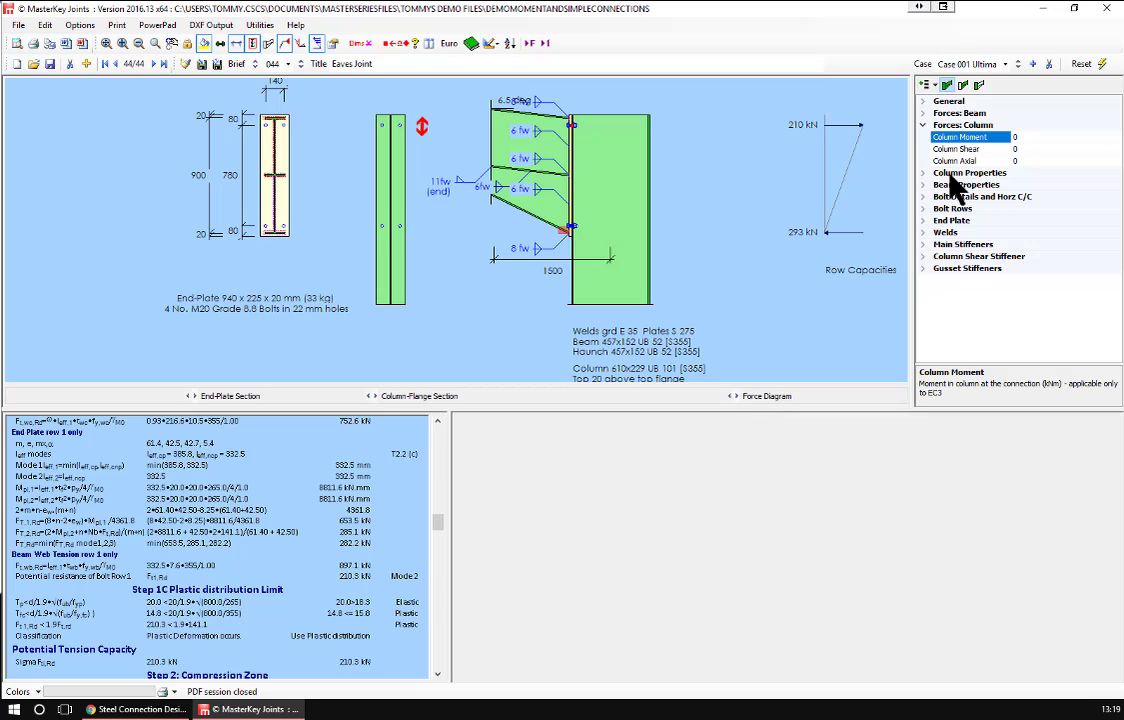
pyautogui.click(960, 173)
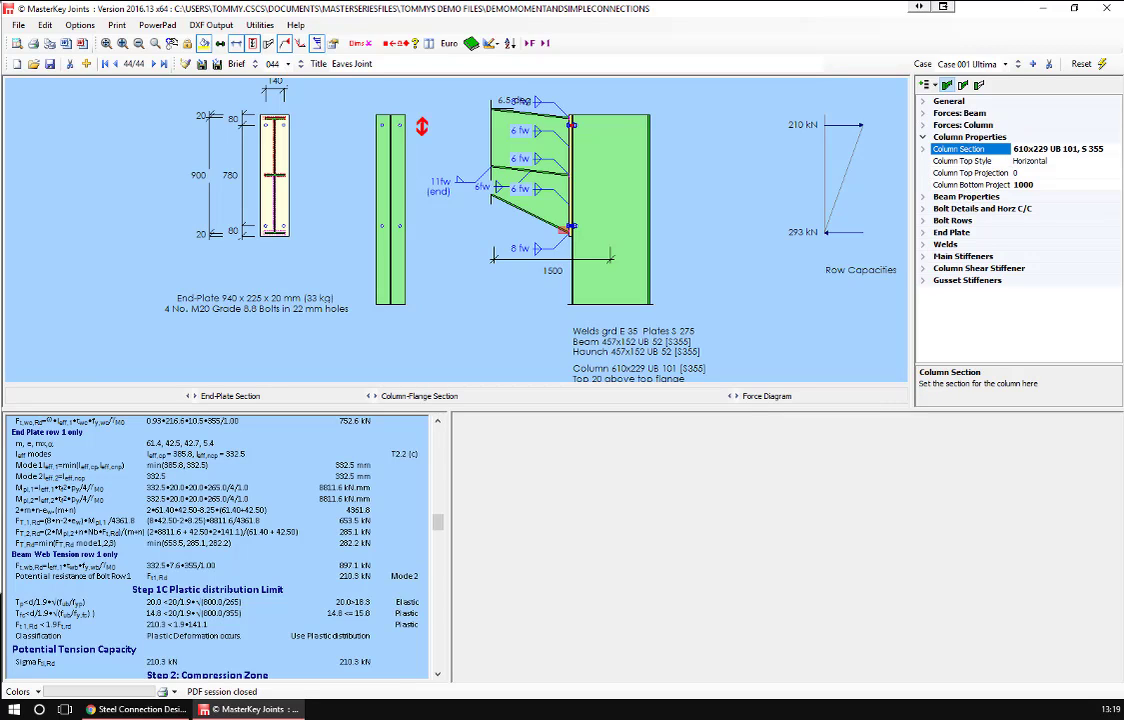
pyautogui.click(950, 198)
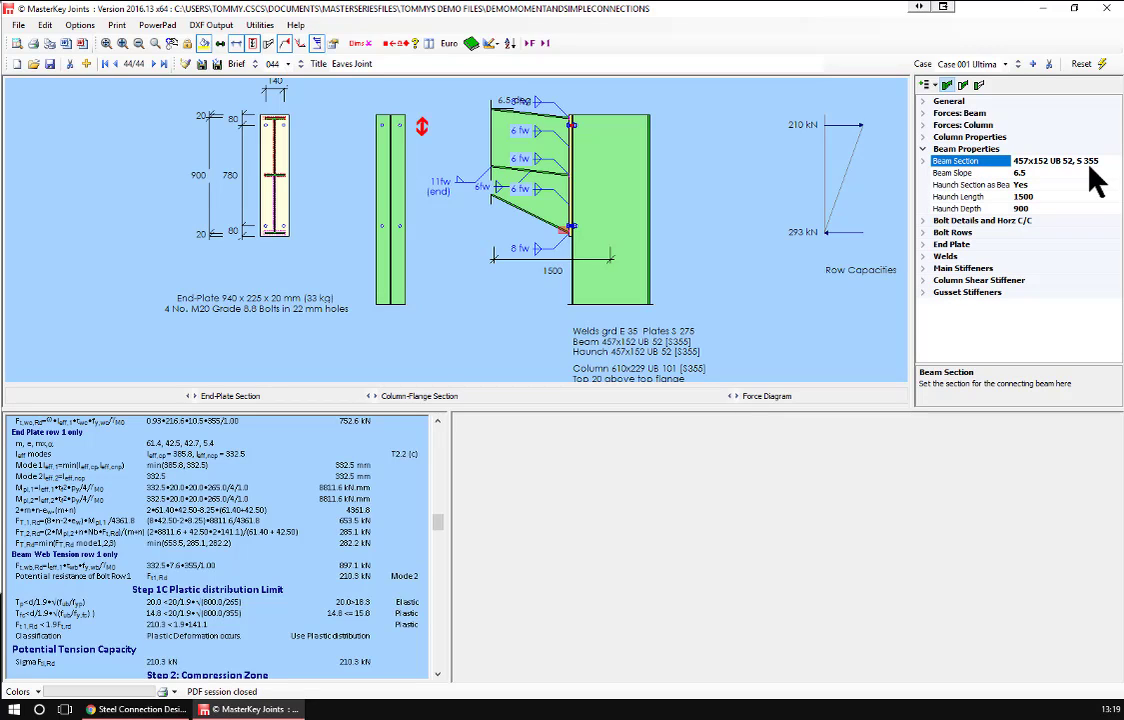
pyautogui.click(990, 174)
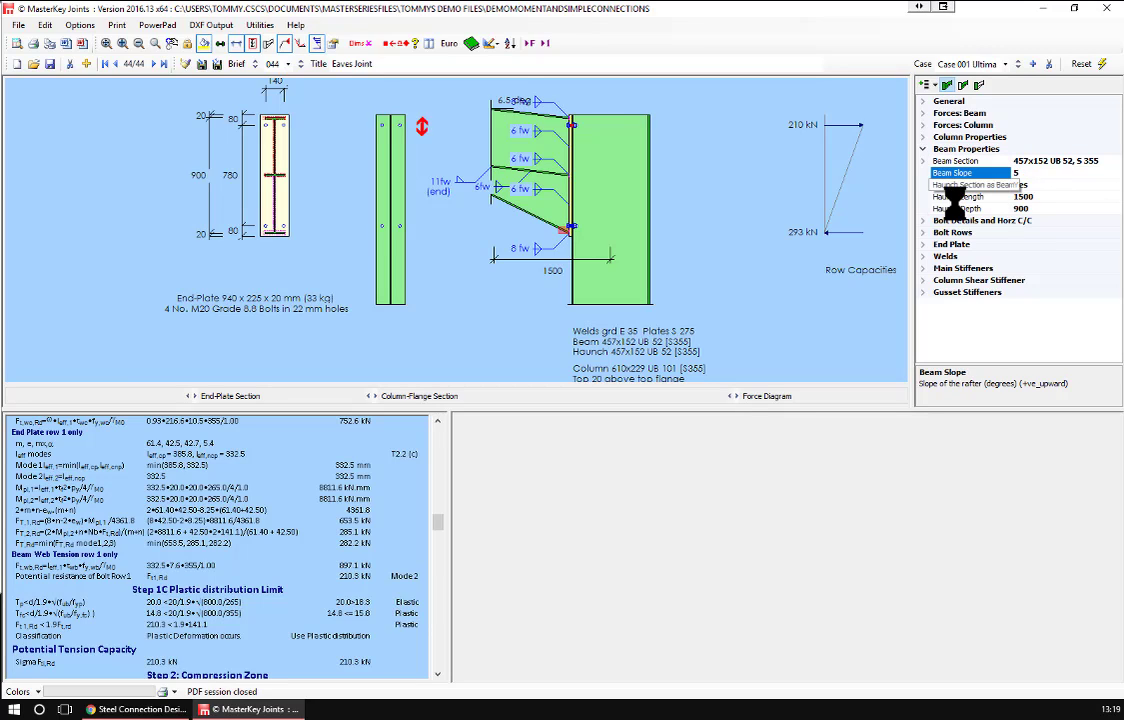
pyautogui.press('Return')
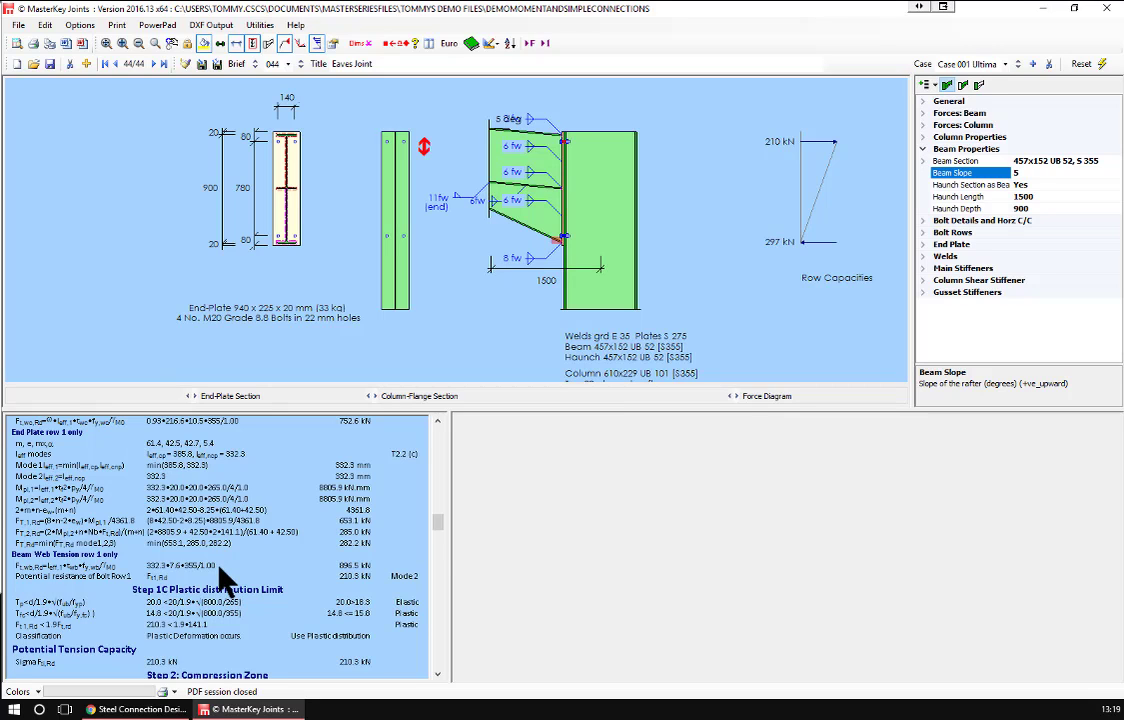
# Examine the summary of results and the dimensional checks, and inspect the highlighted area at the haunch flange near the lower bolts
pyautogui.moveTo(442, 519); pyautogui.dragTo(445, 474)
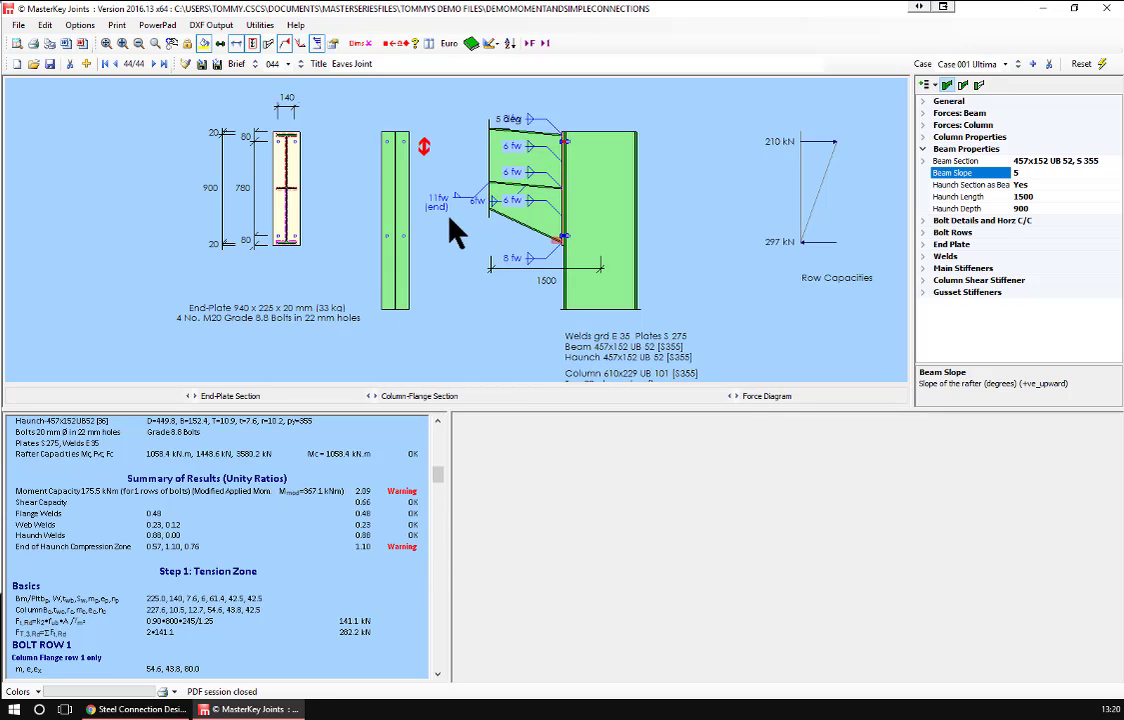
pyautogui.click(366, 45)
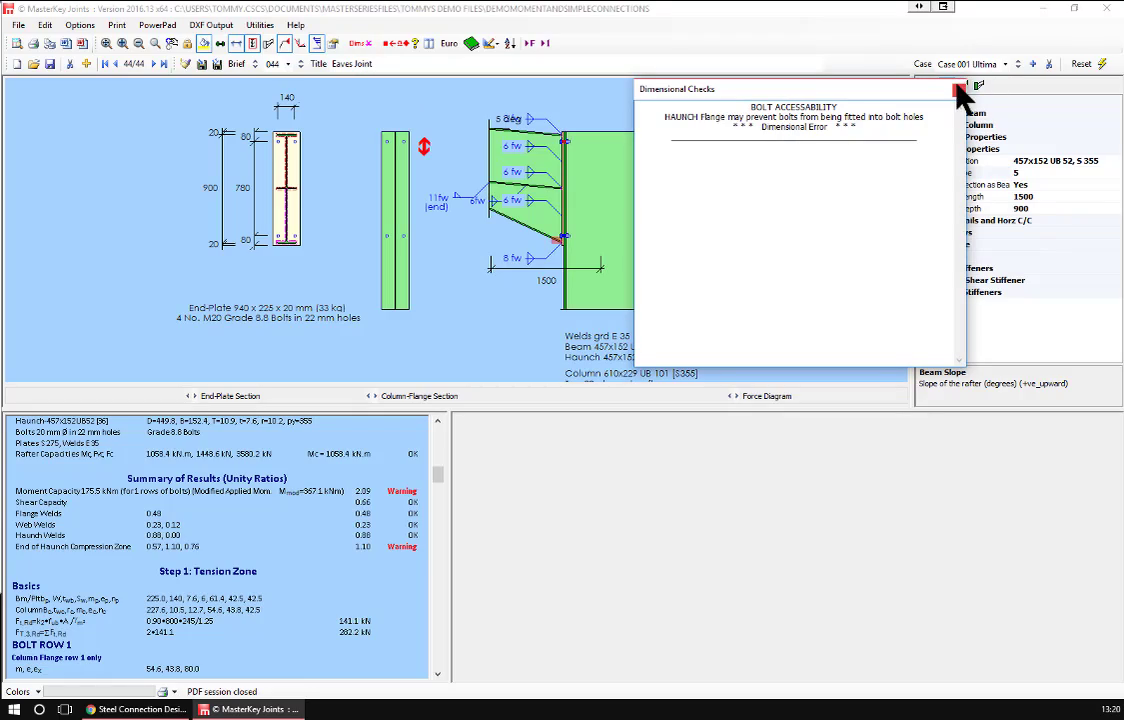
pyautogui.click(958, 92)
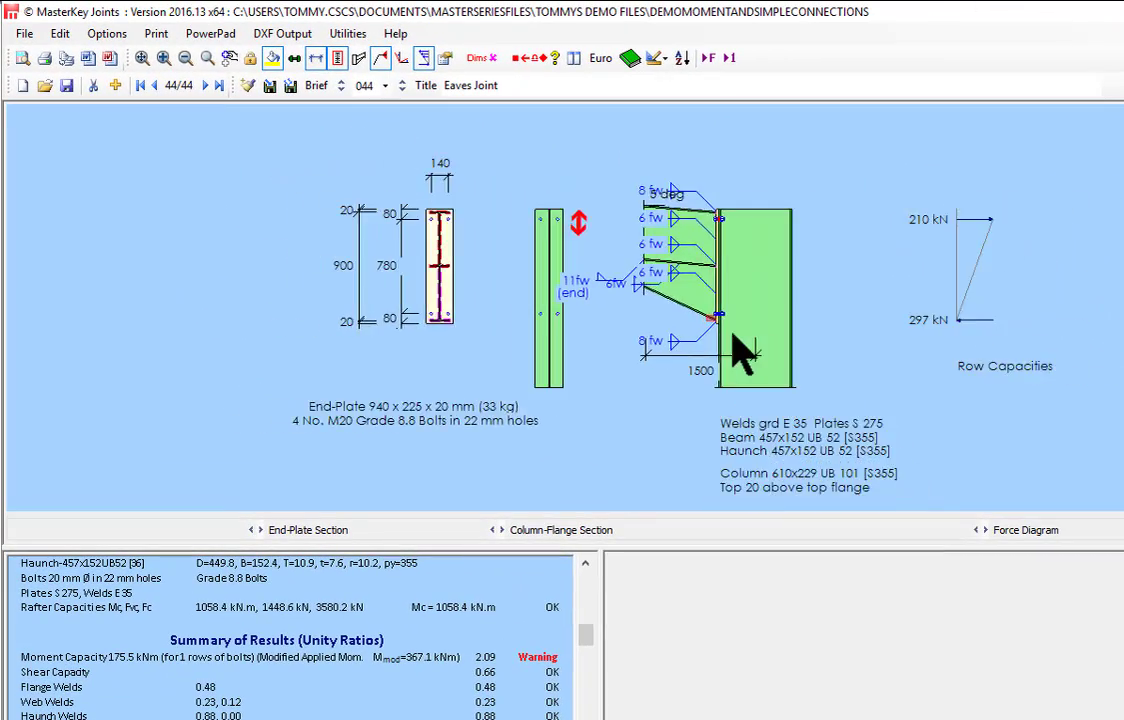
pyautogui.scroll(5, 740, 350)
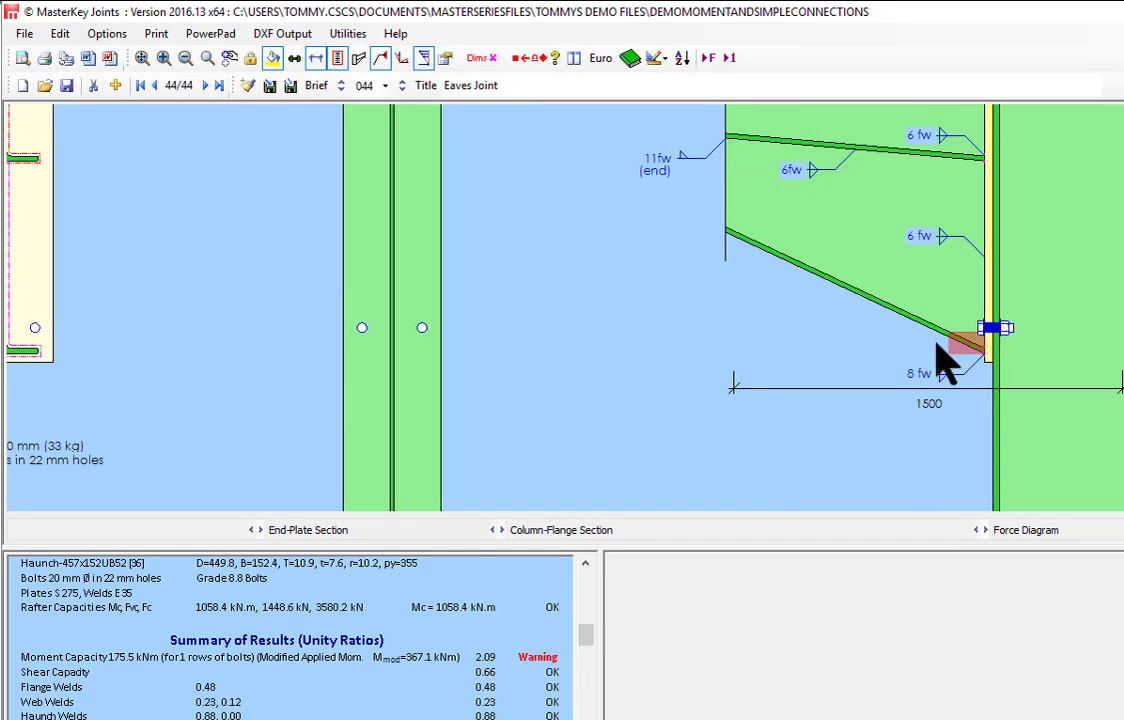
pyautogui.scroll(-5, 830, 388)
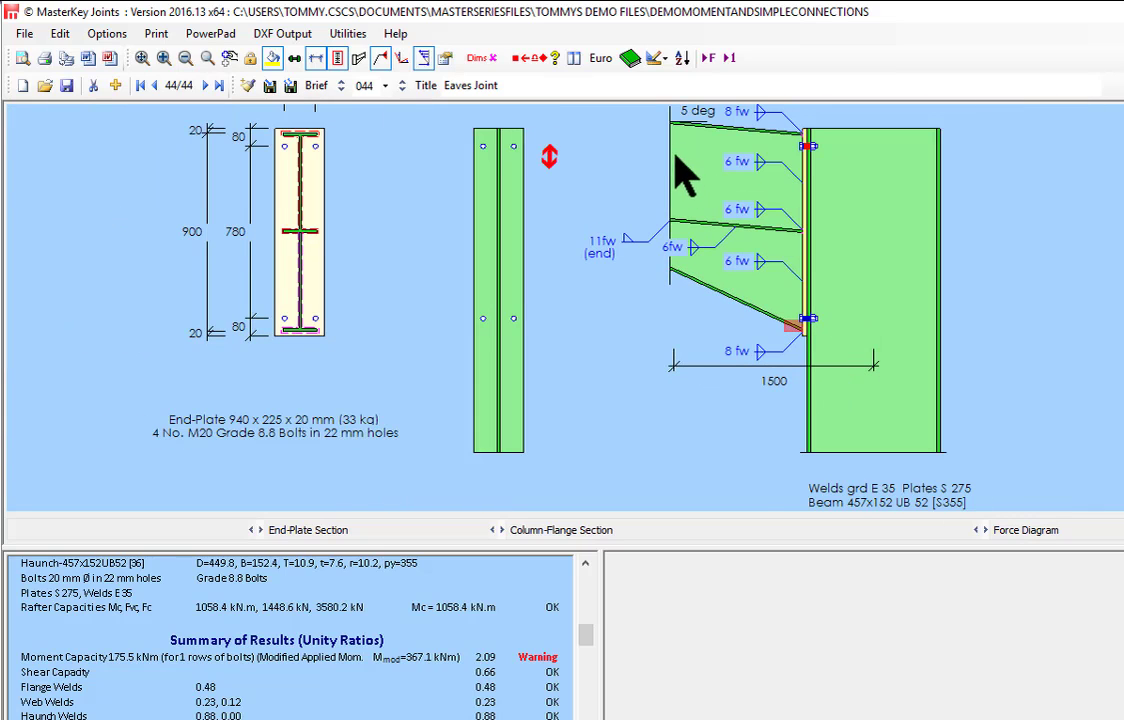
pyautogui.scroll(-2, 672, 156)
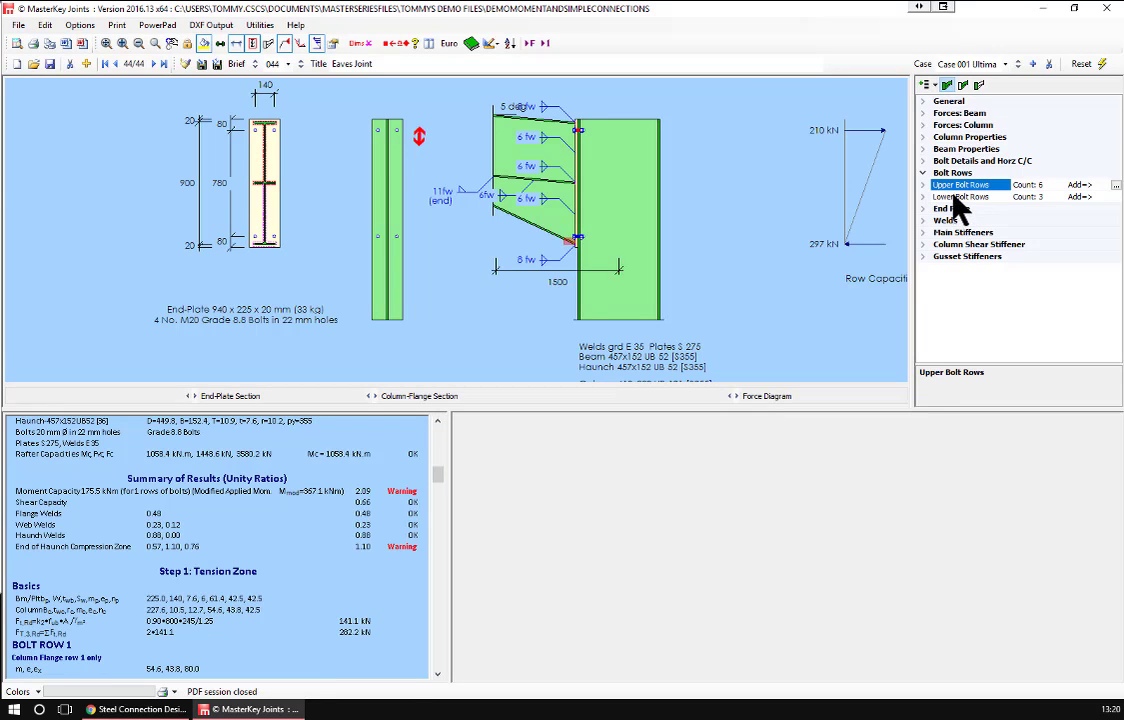
# Set the first lower bolt row's spacing to 90 mm and increase it to 100 mm
pyautogui.doubleClick(962, 196)
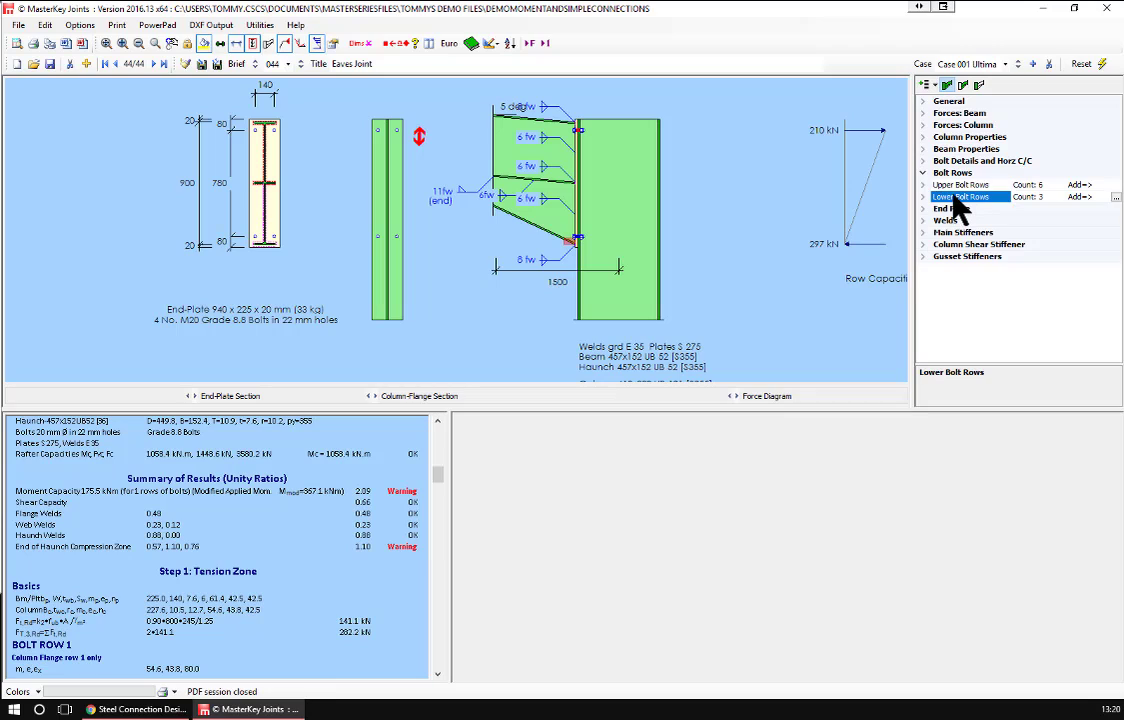
pyautogui.click(968, 209)
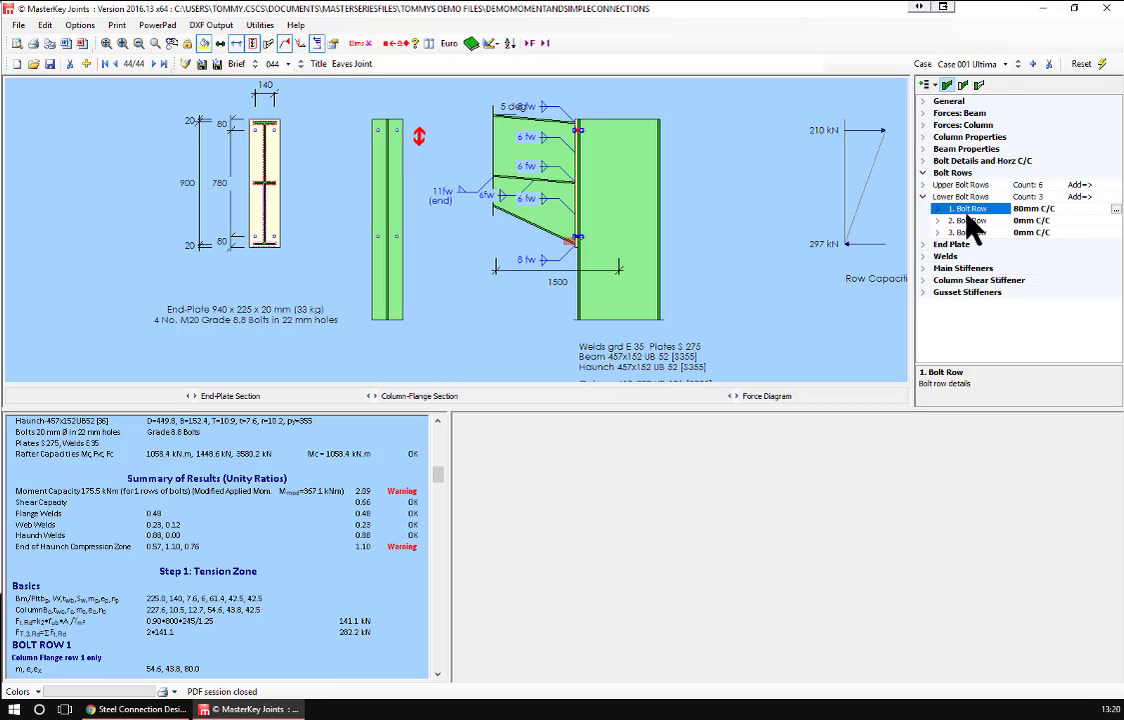
pyautogui.write('8')
pyautogui.press('BackSpace')
pyautogui.write('90')
pyautogui.press('Return')
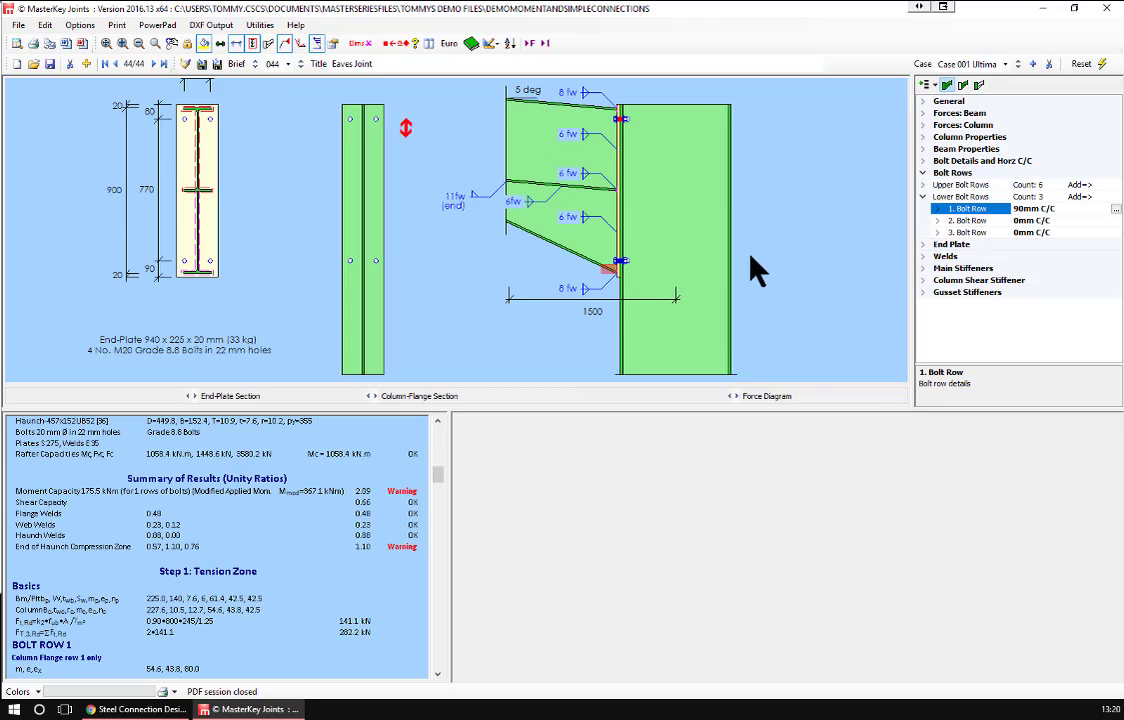
pyautogui.write('100')
pyautogui.press('Return')
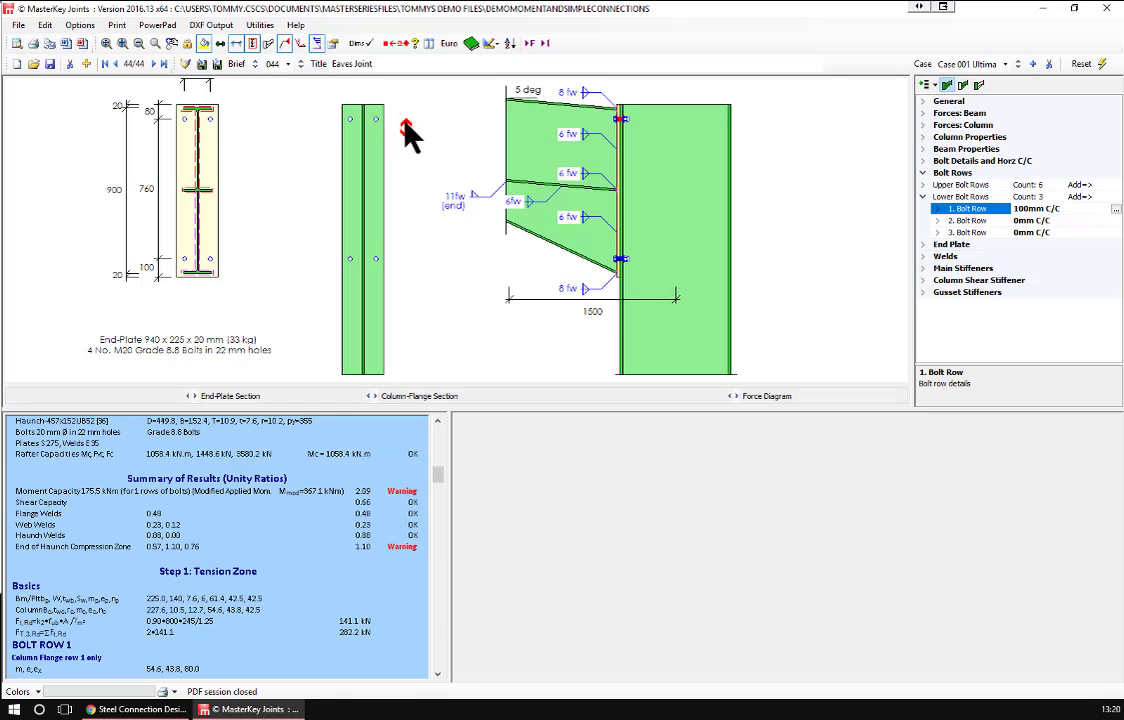
# Show the failure symbols legend, view its base and eaves symbol sets, and return to the joint properties
pyautogui.click(418, 46)
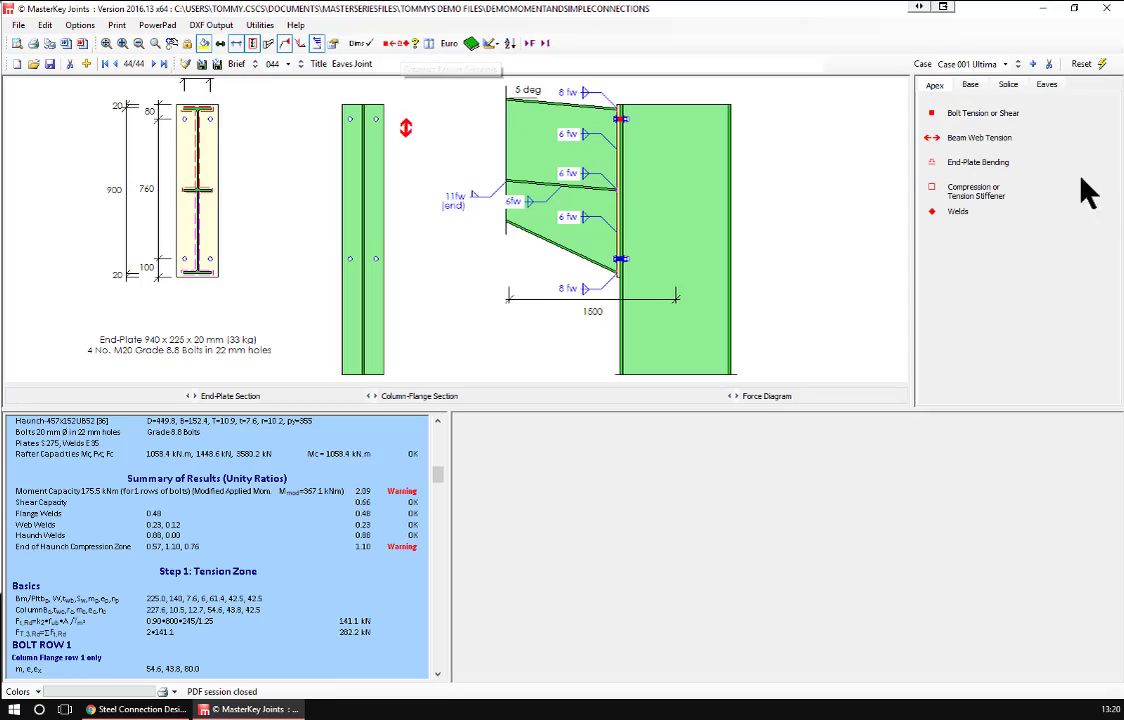
pyautogui.click(971, 87)
pyautogui.click(1046, 86)
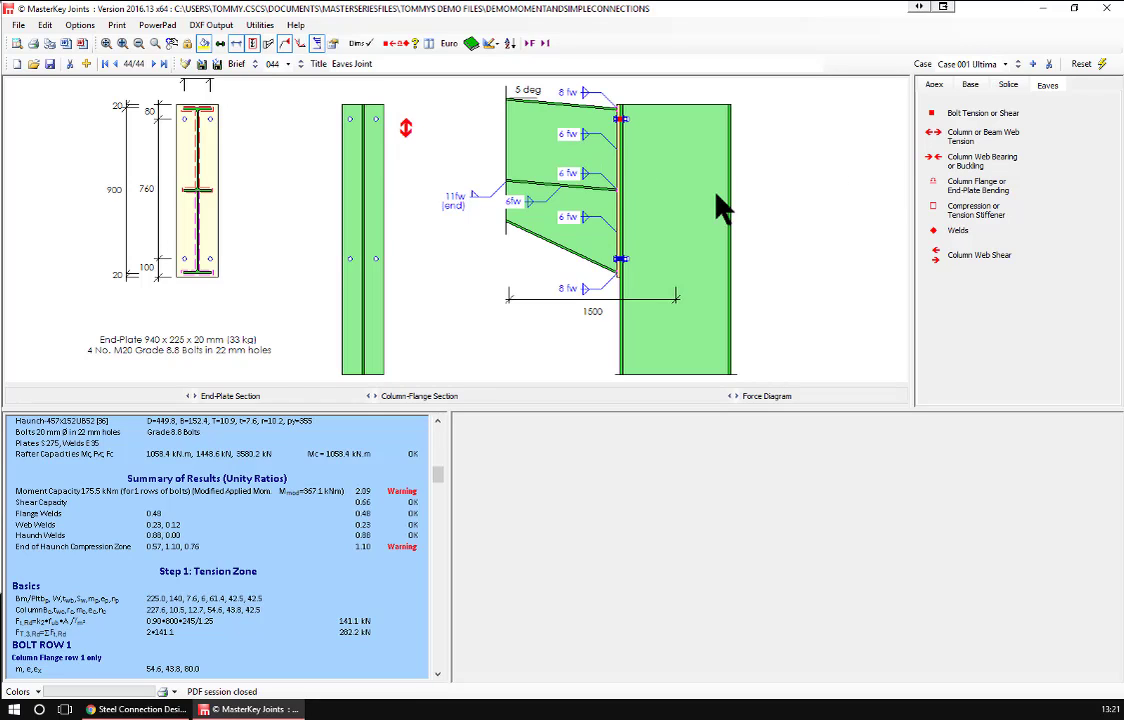
pyautogui.click(401, 43)
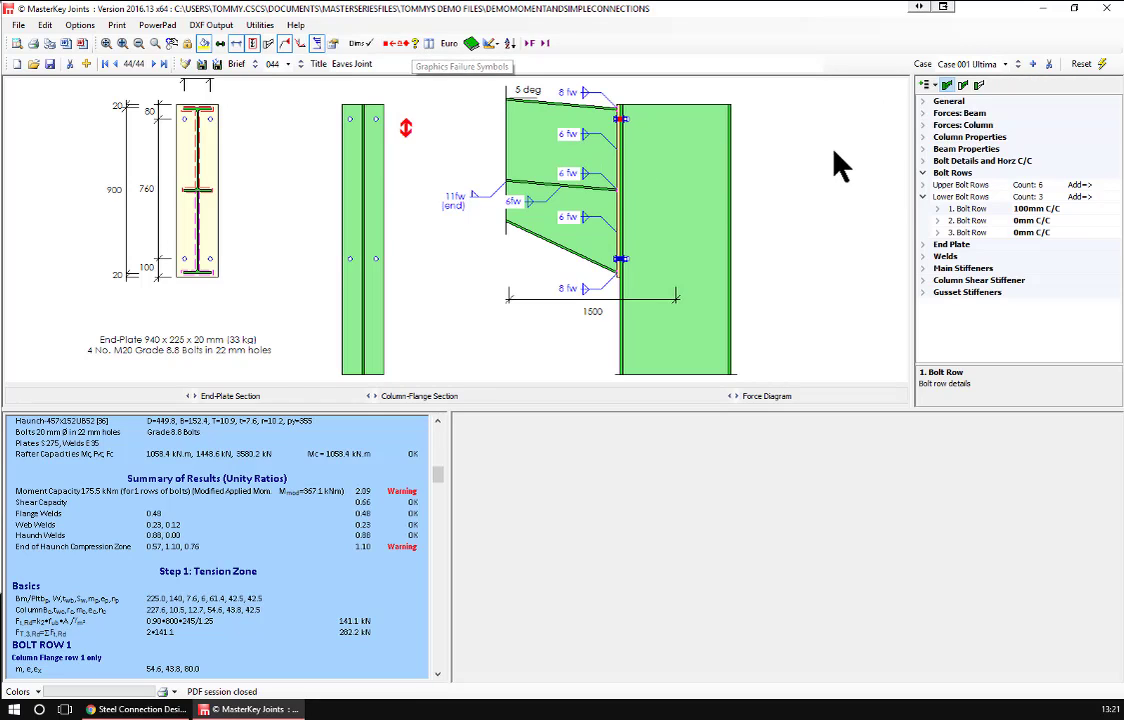
# Add an 8 mm thick full-depth beam web stiffener at the end of the haunch
pyautogui.click(960, 269)
pyautogui.click(952, 257)
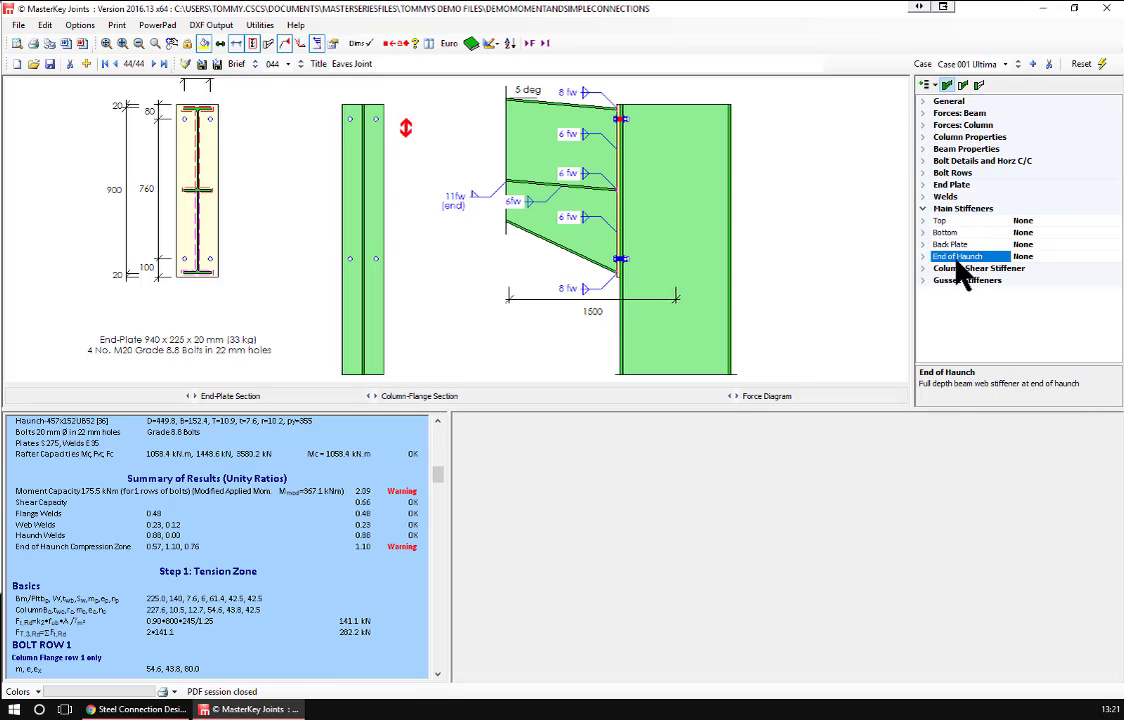
pyautogui.write('8')
pyautogui.press('Return')
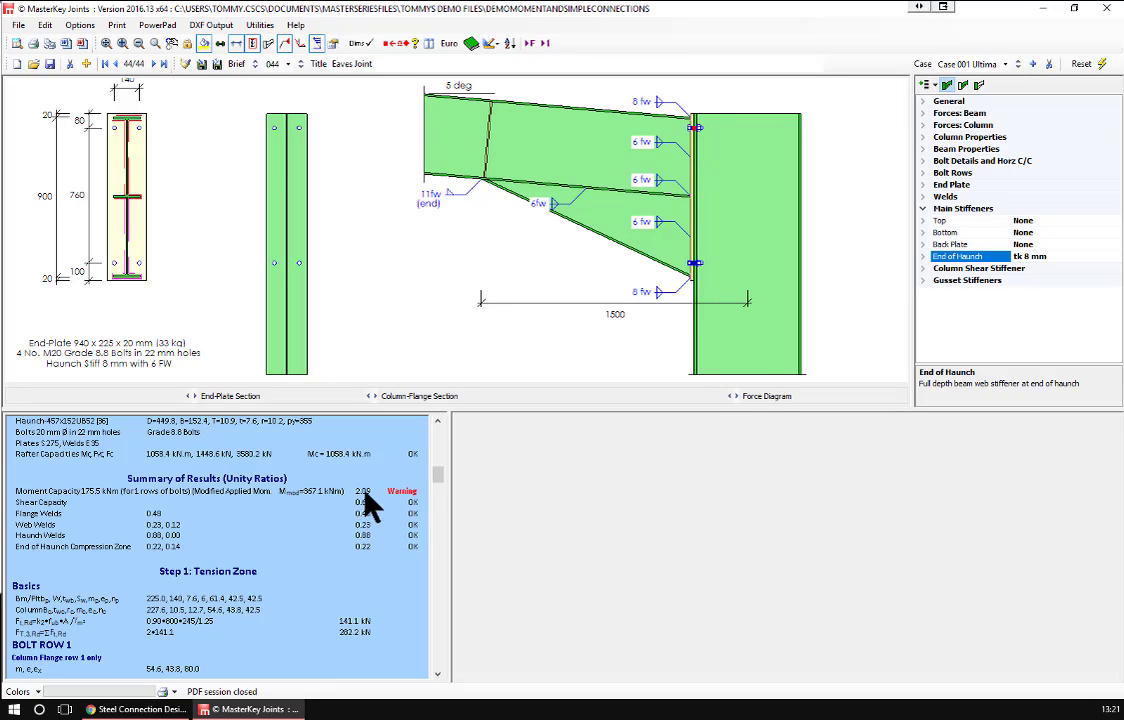
# Add second and third upper bolt rows, each at 80 mm spacing
pyautogui.click(955, 175)
pyautogui.doubleClick(955, 187)
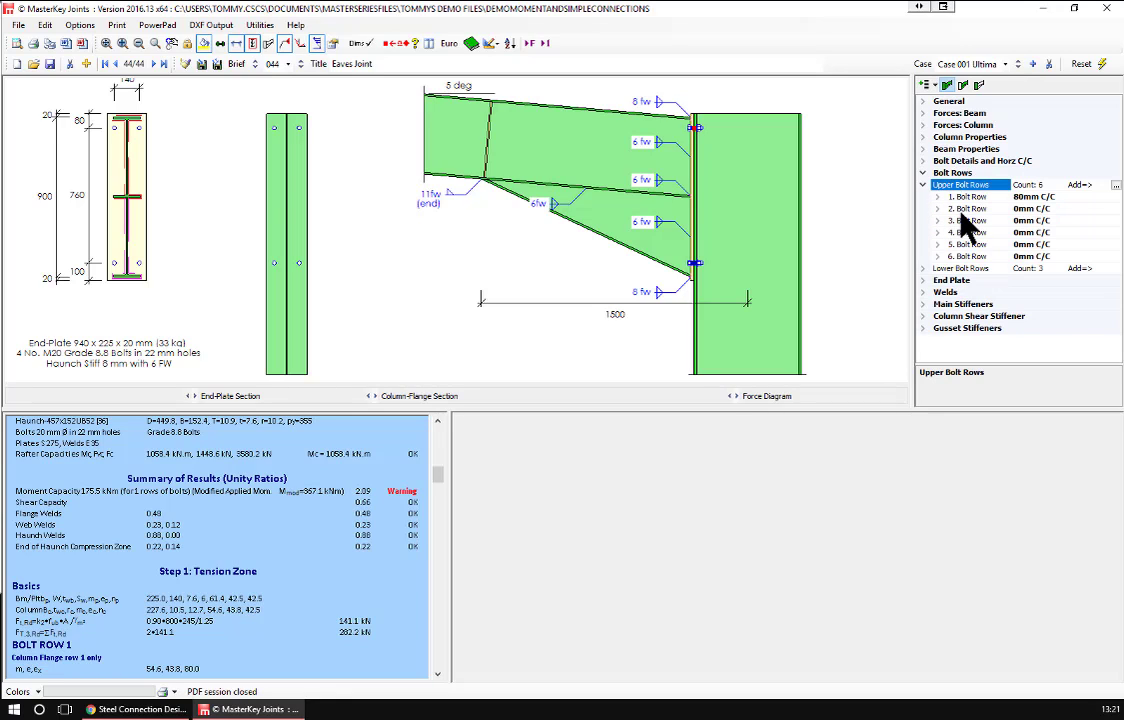
pyautogui.click(964, 210)
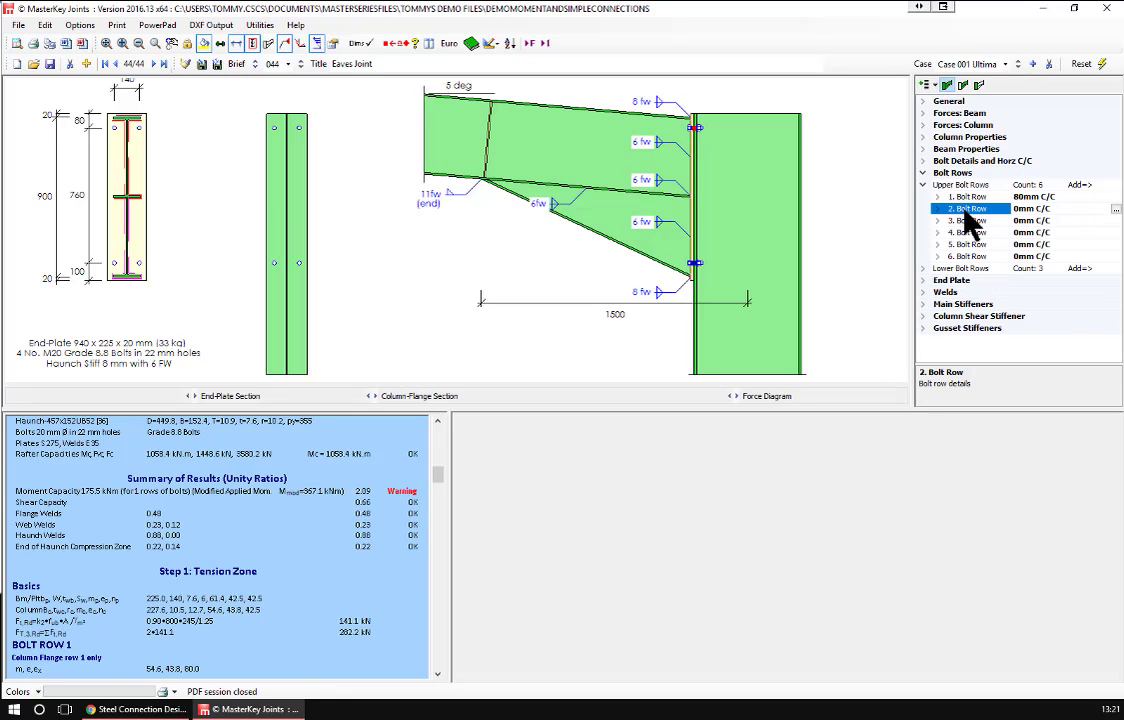
pyautogui.write('80')
pyautogui.press('Down')
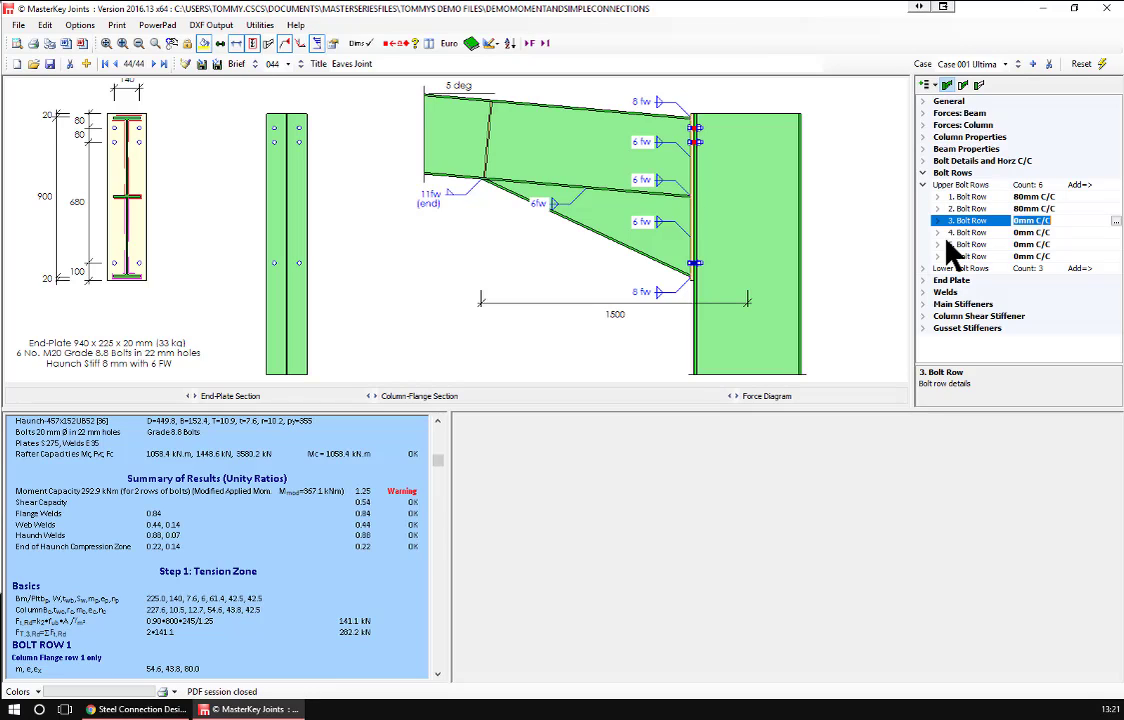
pyautogui.write('80')
pyautogui.press('Down')
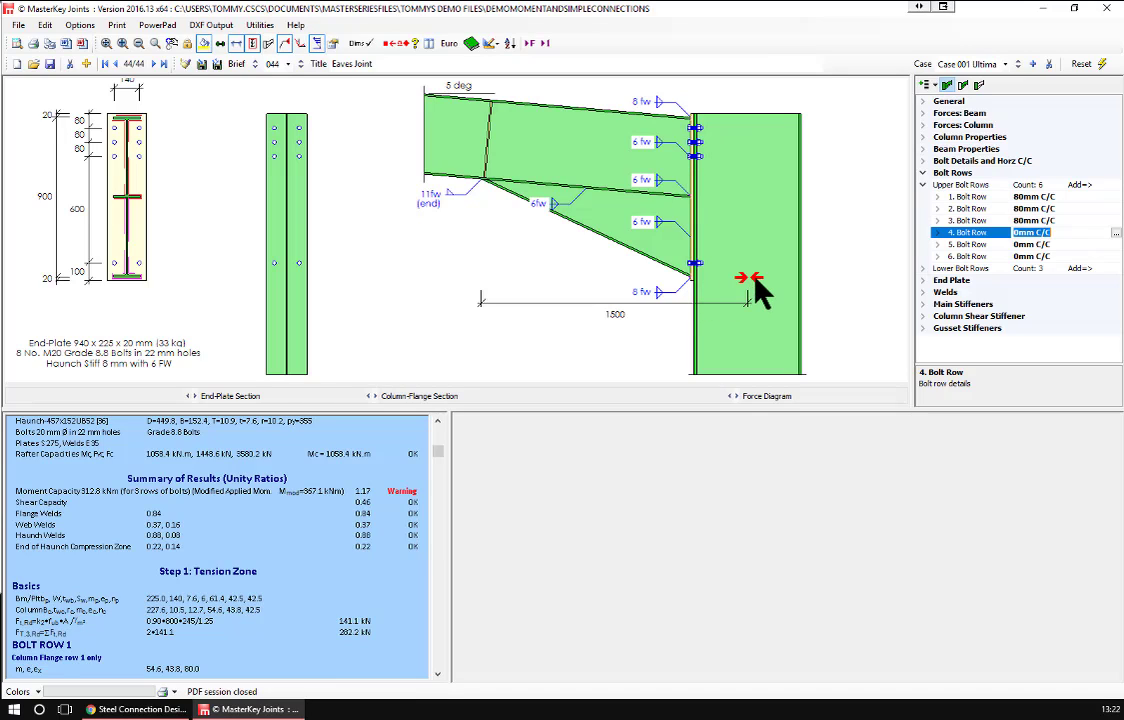
# Add a 10 mm thick bottom horizontal stiffener to the column web
pyautogui.click(955, 305)
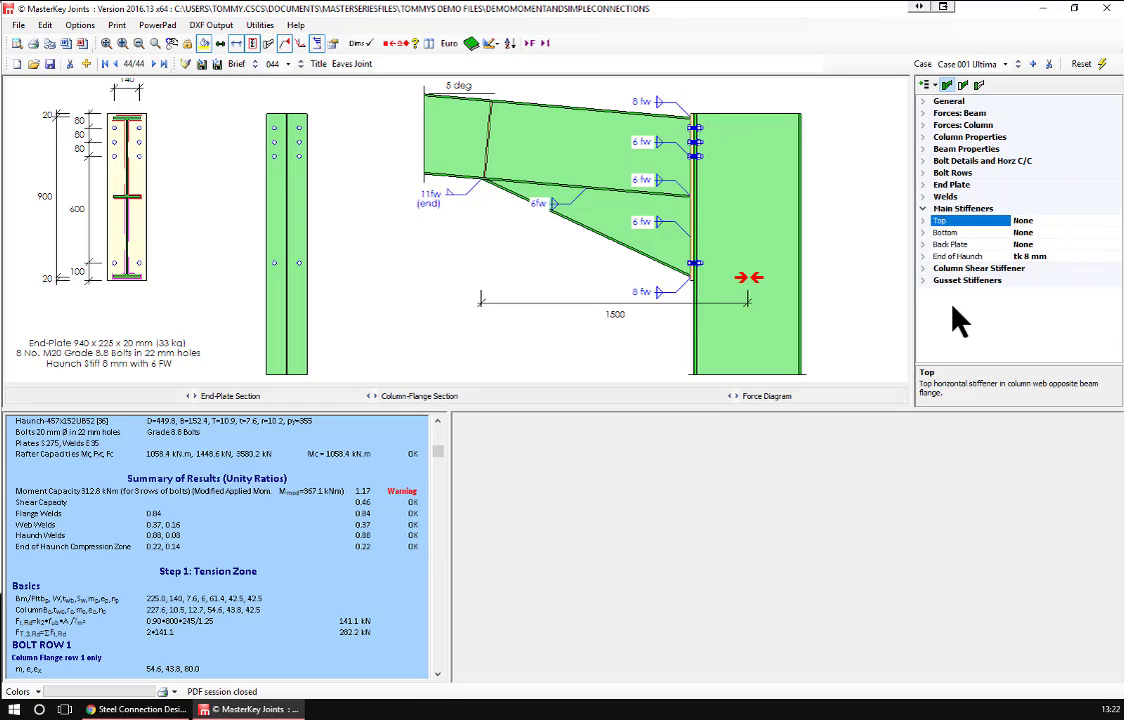
pyautogui.click(948, 234)
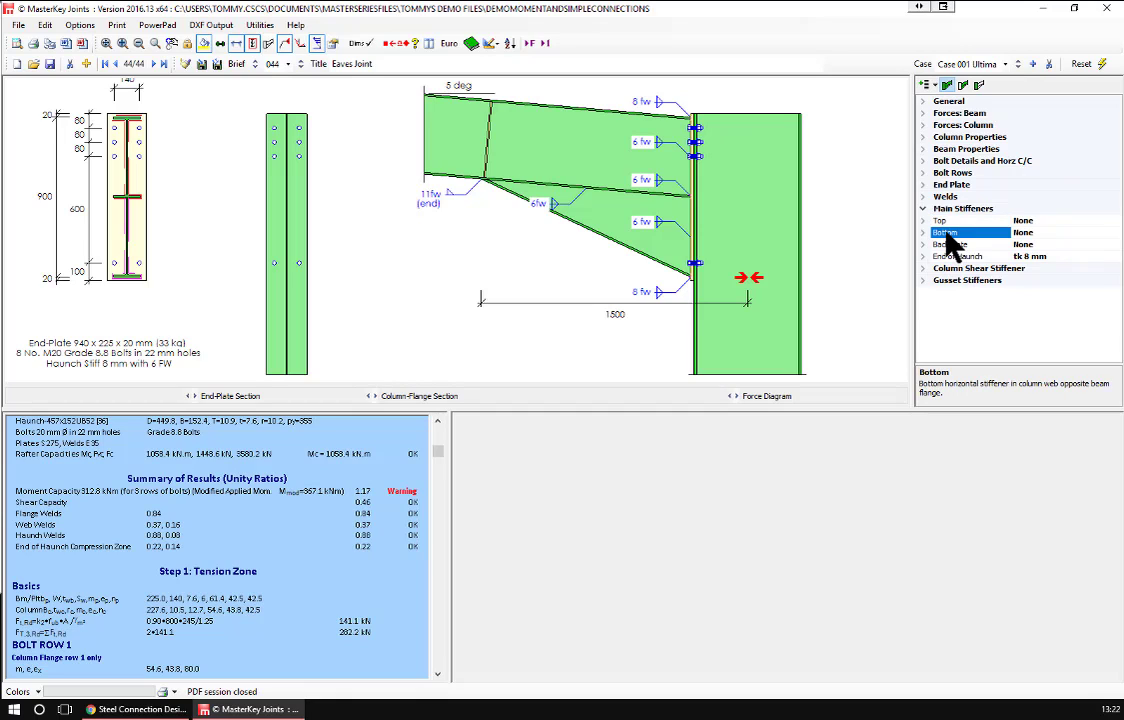
pyautogui.write('10')
pyautogui.press('Return')
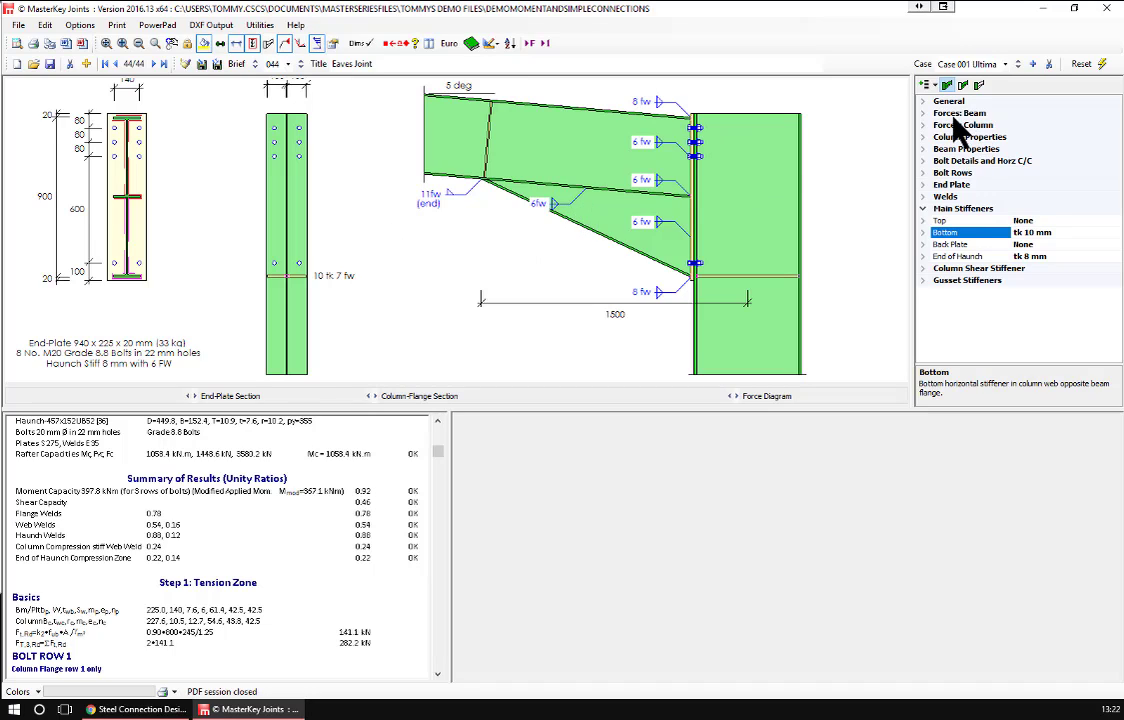
# Add a second load case with a beam moment of -250 kNm and a beam shear of -100 kN
pyautogui.click(1005, 64)
pyautogui.click(1000, 78)
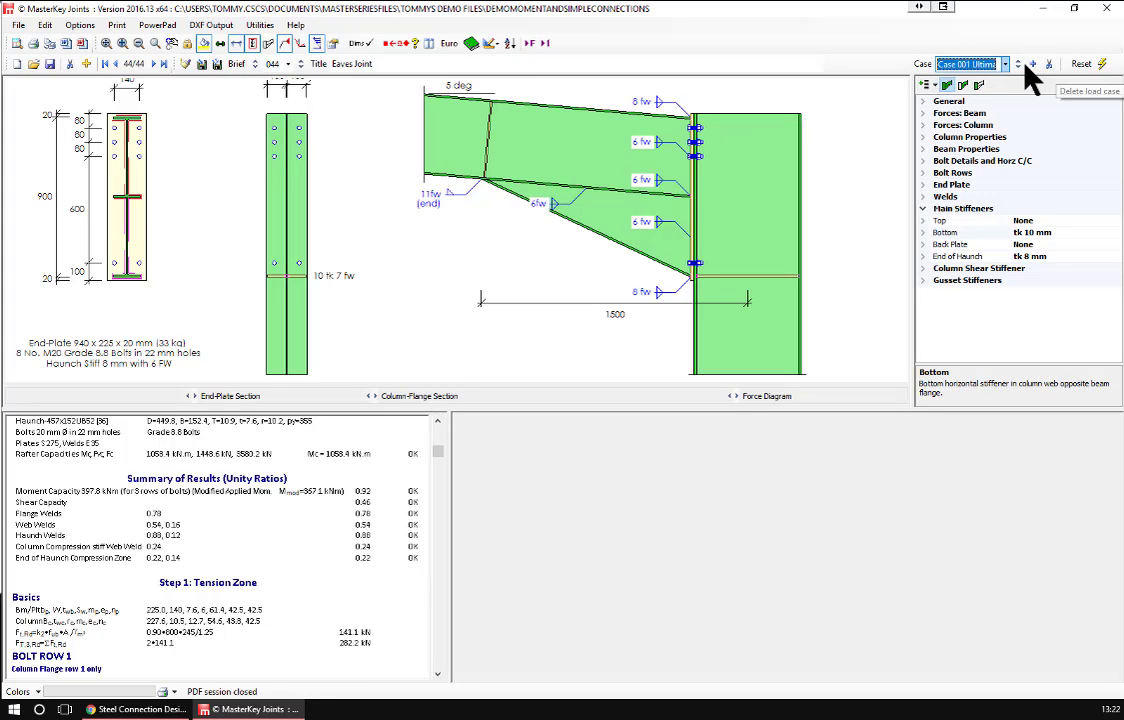
pyautogui.click(1035, 64)
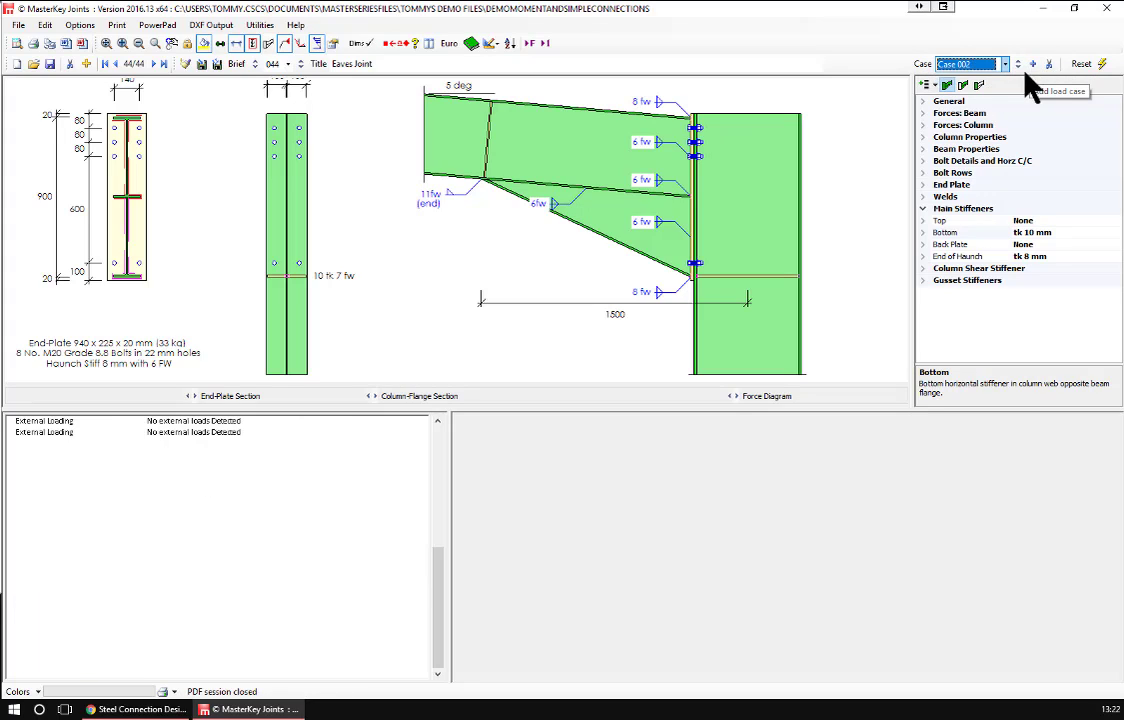
pyautogui.click(952, 114)
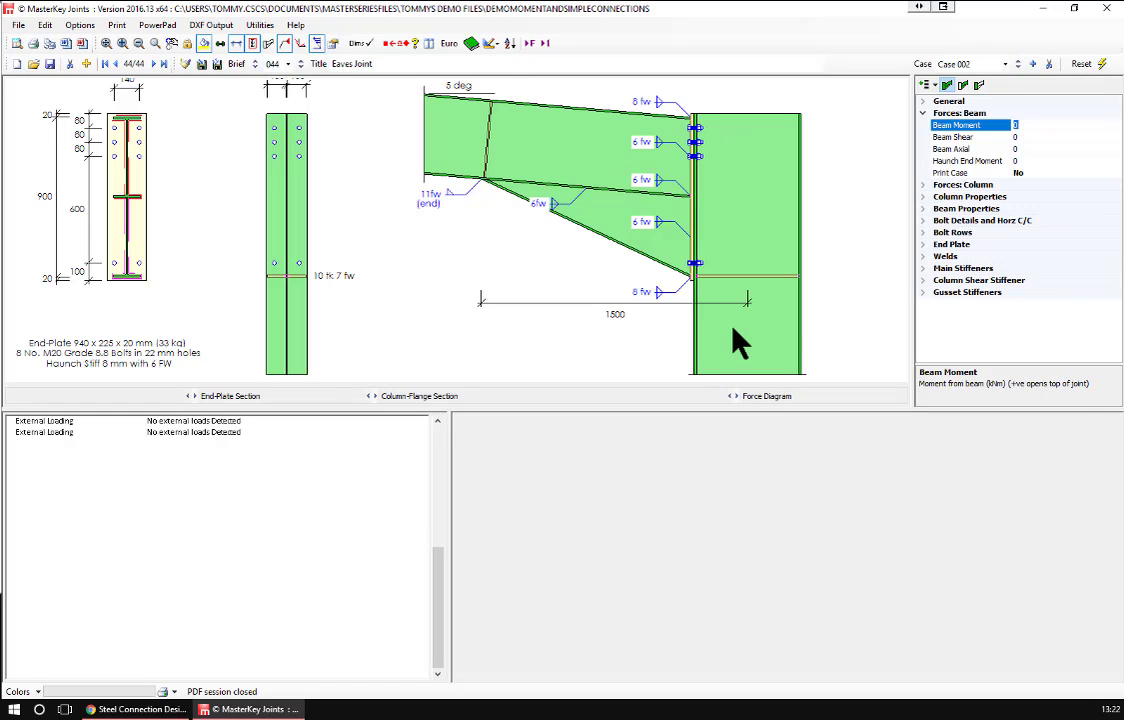
pyautogui.write('-250')
pyautogui.click(950, 138)
pyautogui.write('-100')
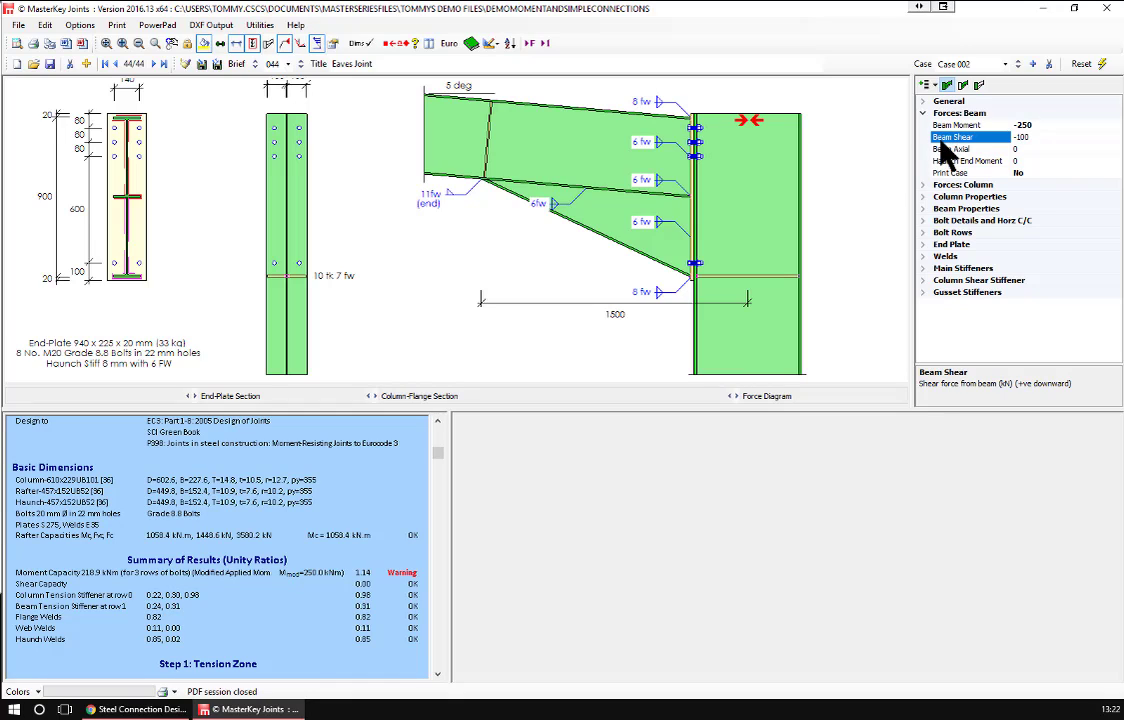
# Set Case 002's beam axial force to -150 kN and haunch end moment to -200 kNm, and include the case in printing
pyautogui.click(942, 150)
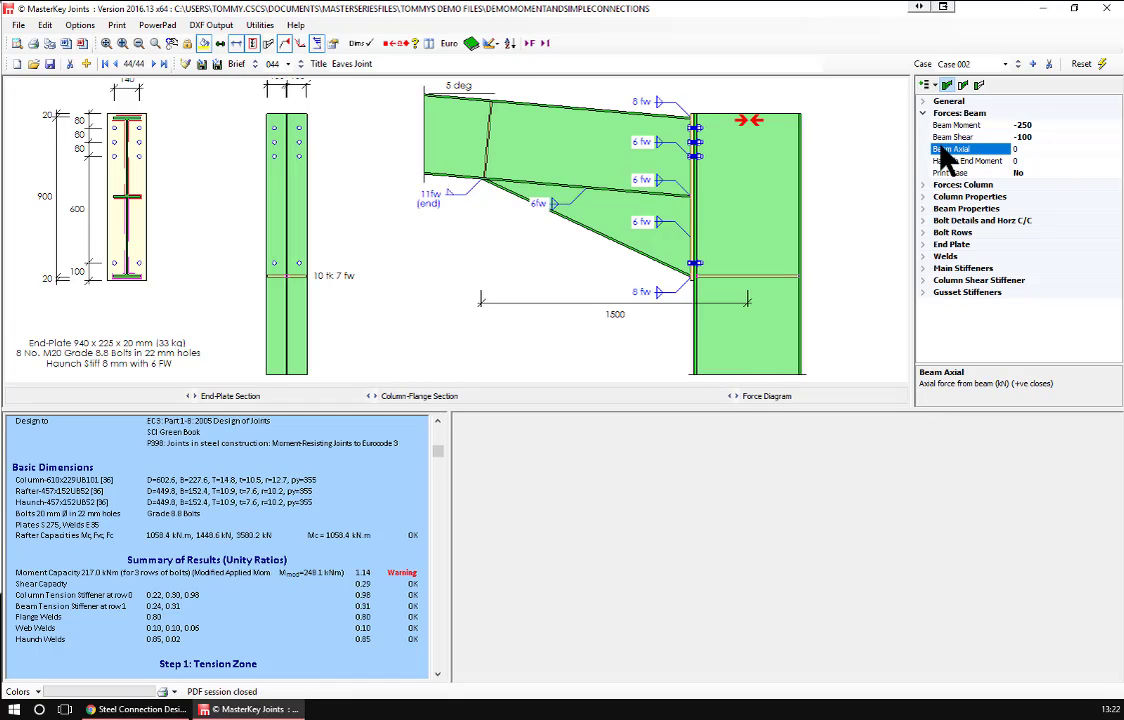
pyautogui.write('-150')
pyautogui.click(950, 162)
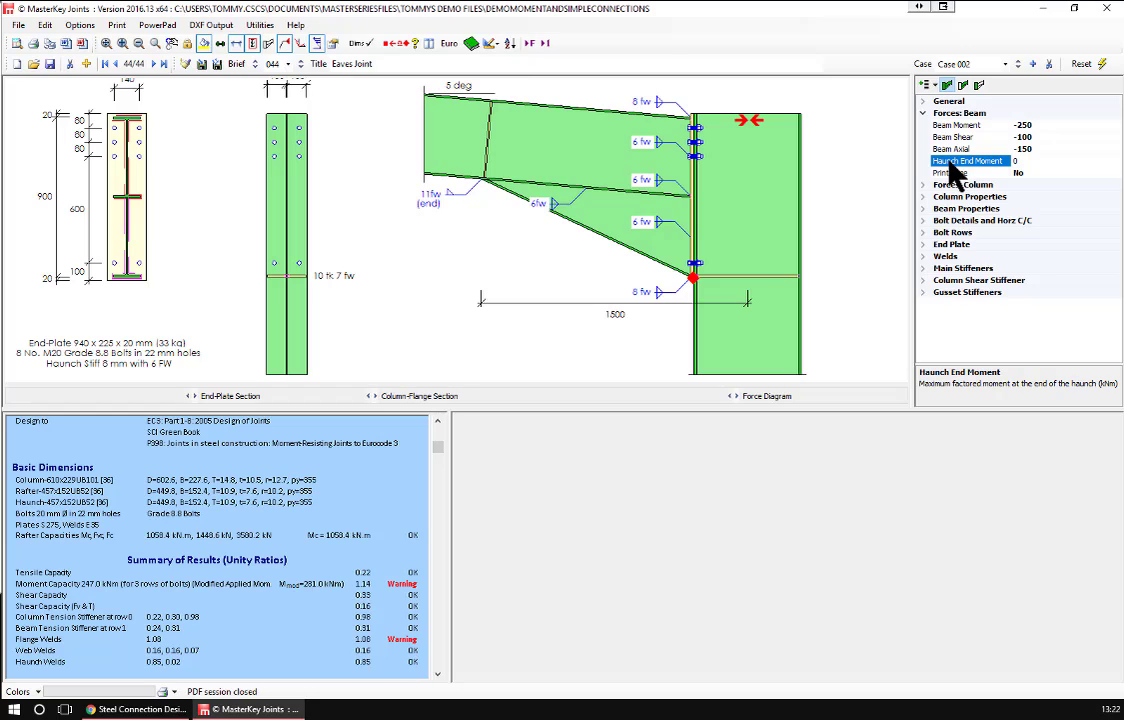
pyautogui.write('-200')
pyautogui.press('Return')
pyautogui.doubleClick(948, 173)
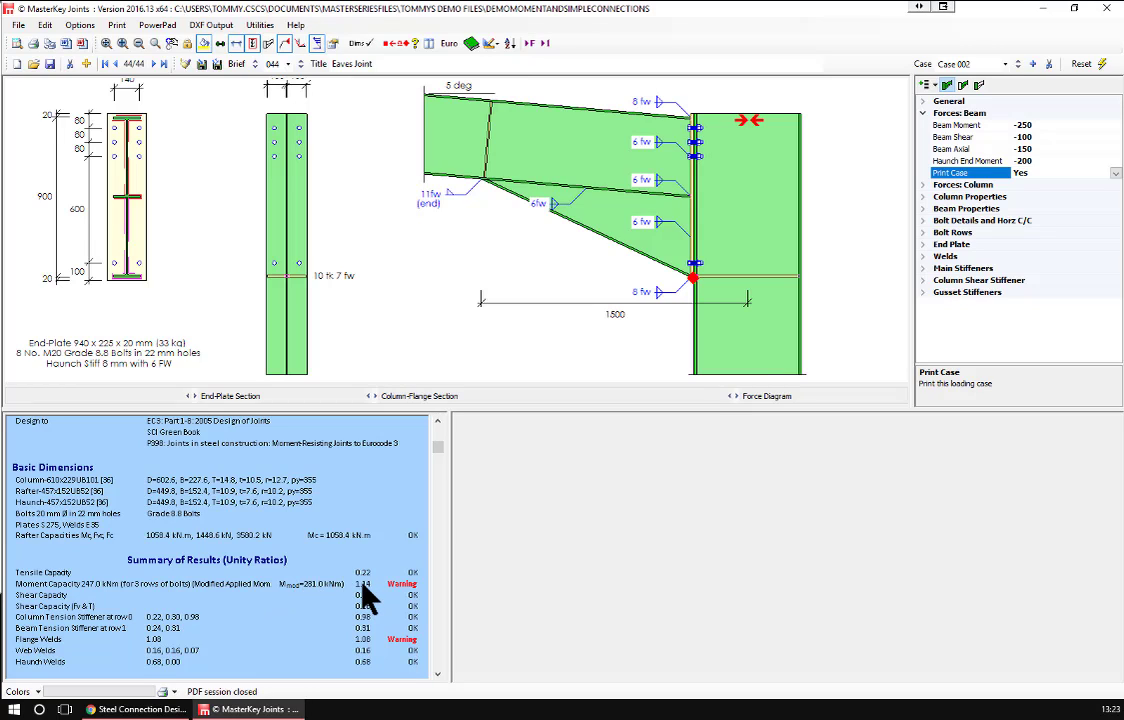
# Add a 10 mm thick top horizontal stiffener to the column web and review its weld size and stiffener type
pyautogui.click(361, 644)
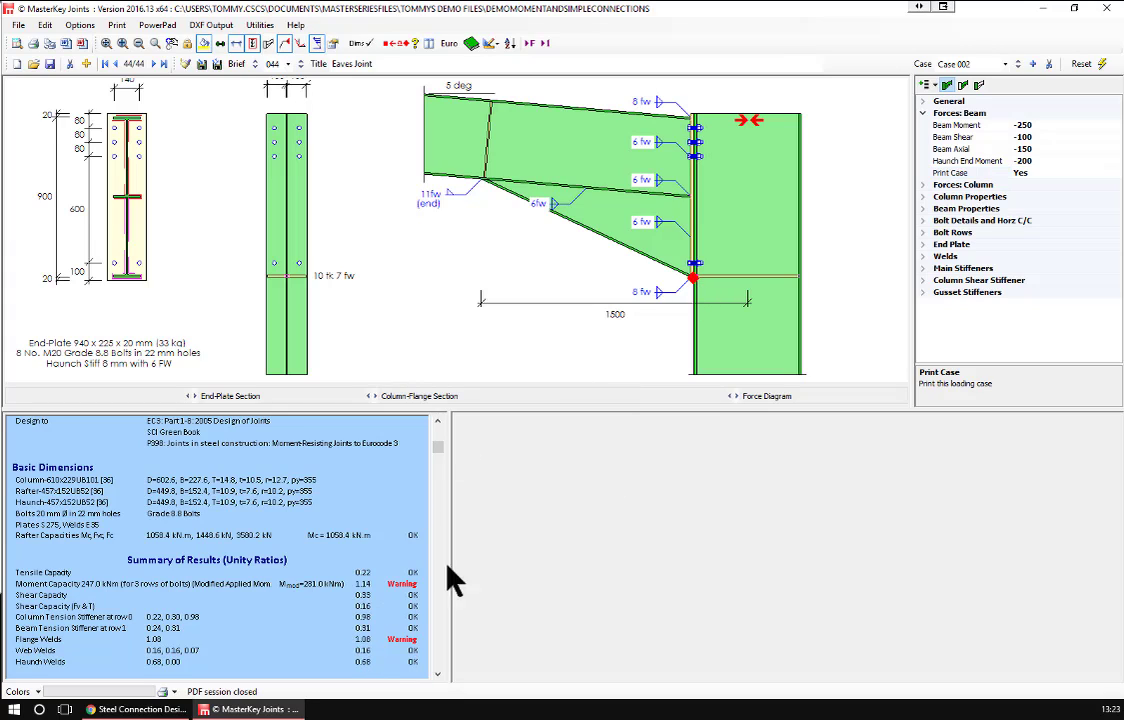
pyautogui.click(946, 256)
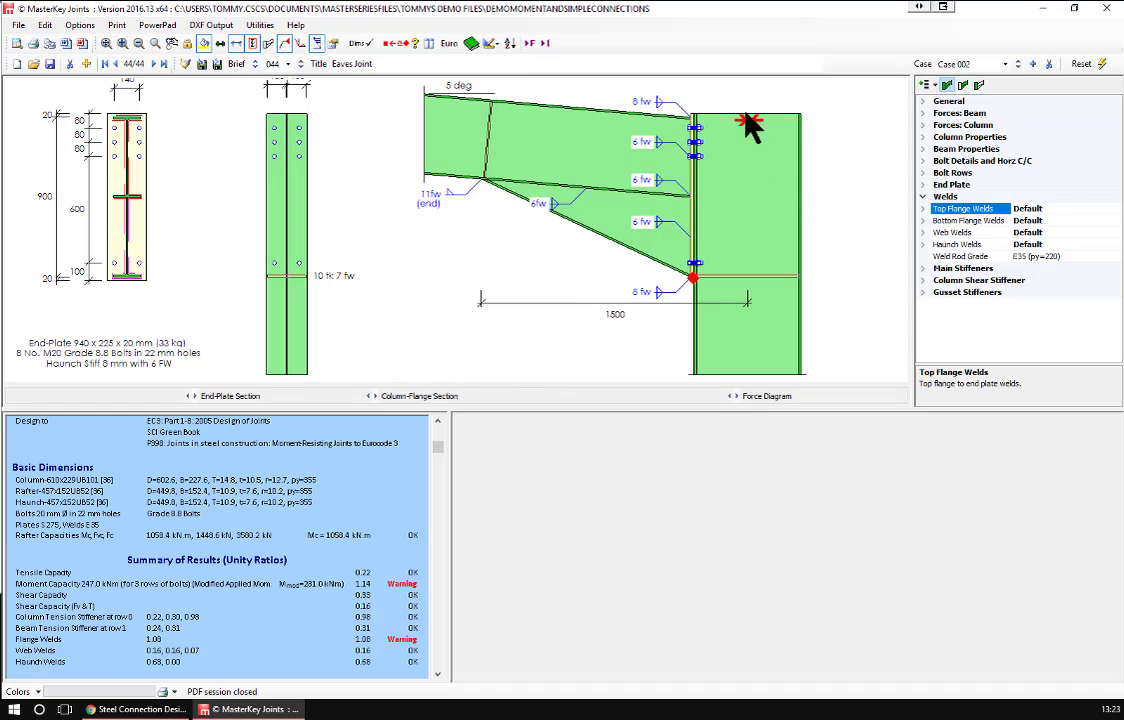
pyautogui.click(939, 269)
pyautogui.press('Down')
pyautogui.press('Down')
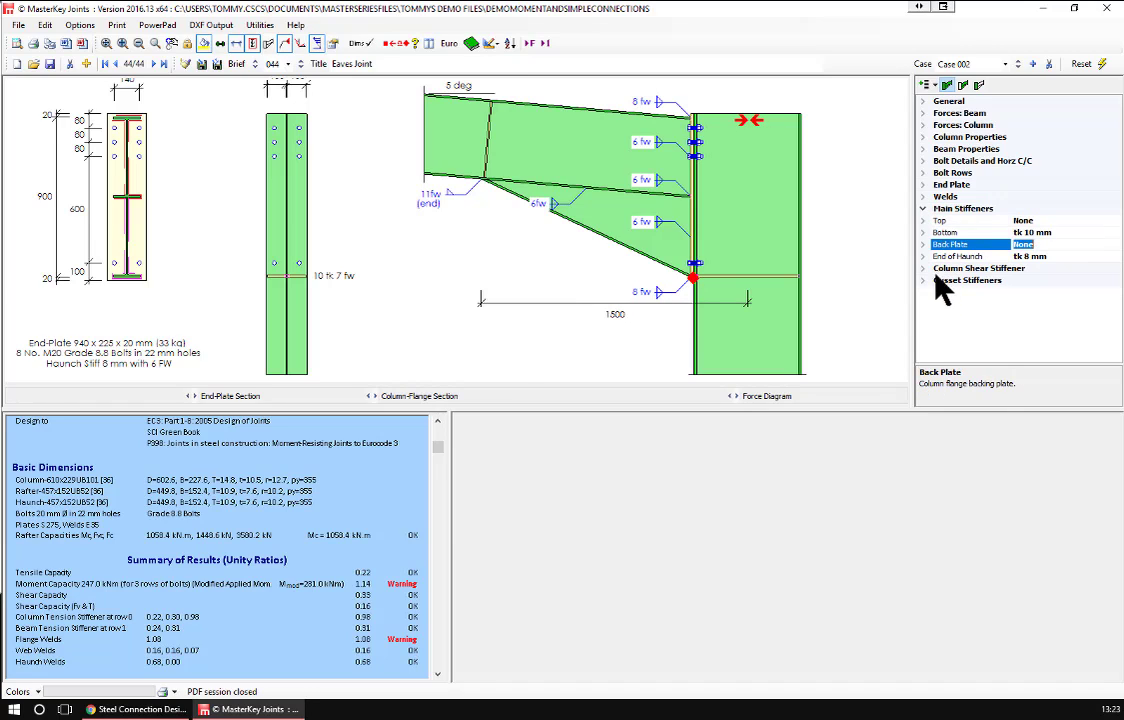
pyautogui.click(938, 221)
pyautogui.write('10')
pyautogui.press('Return')
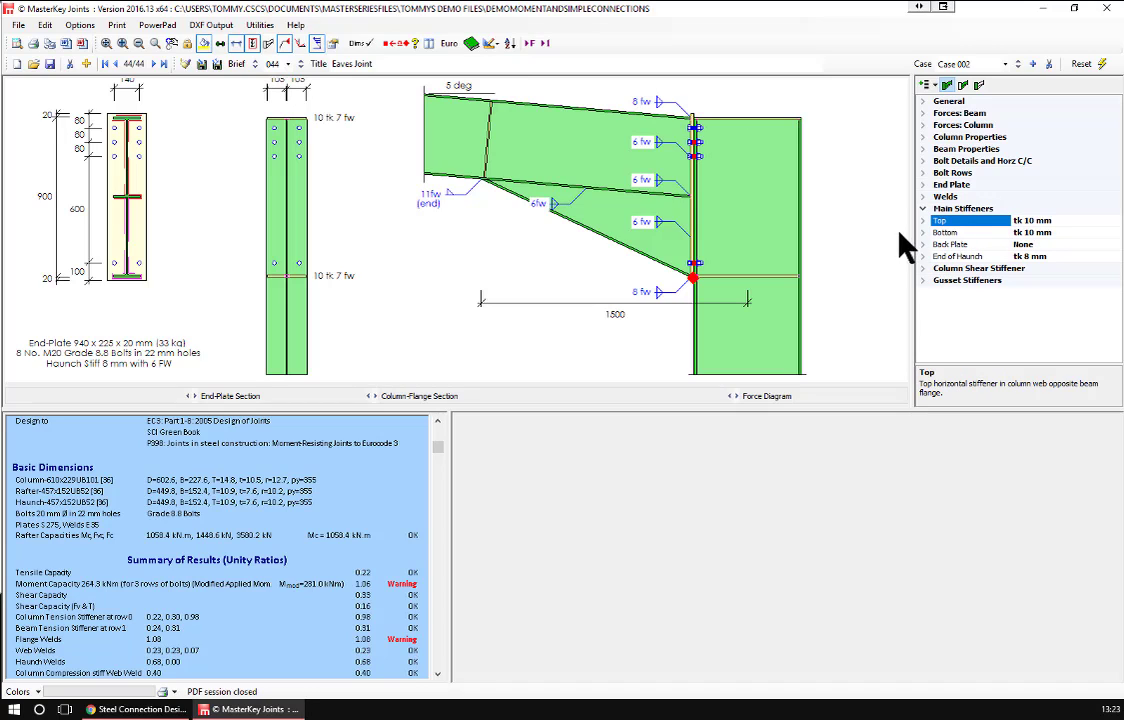
pyautogui.click(923, 221)
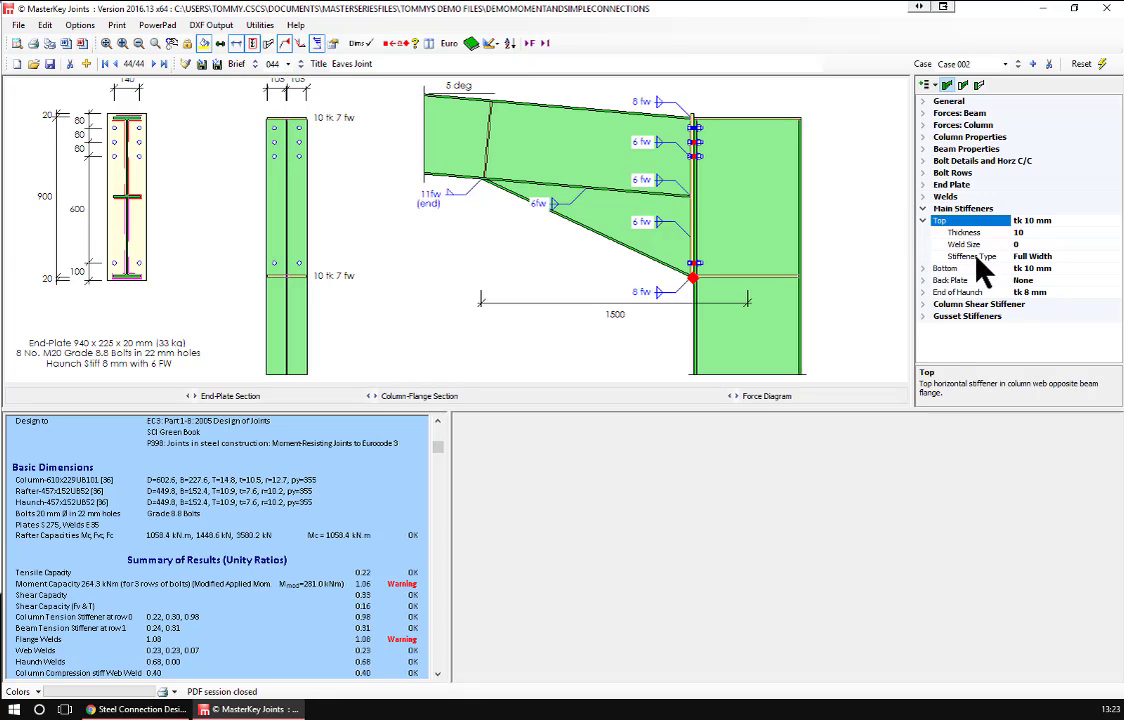
pyautogui.click(924, 221)
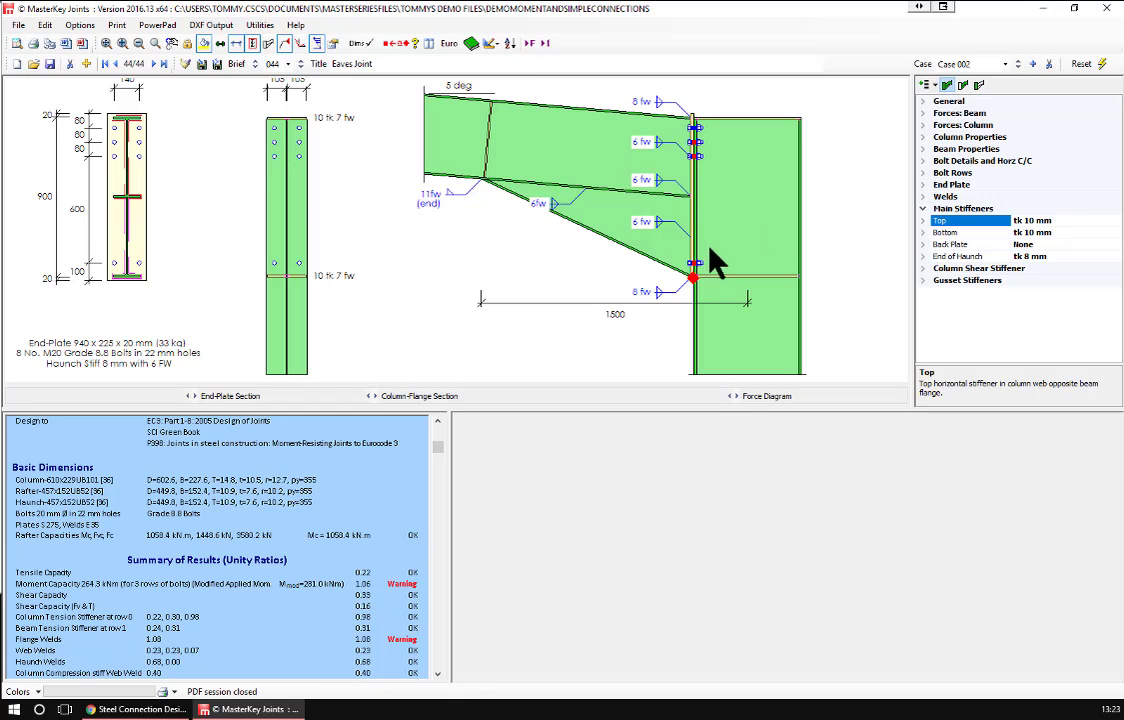
# Add a second lower bolt row at 80 mm spacing
pyautogui.click(953, 172)
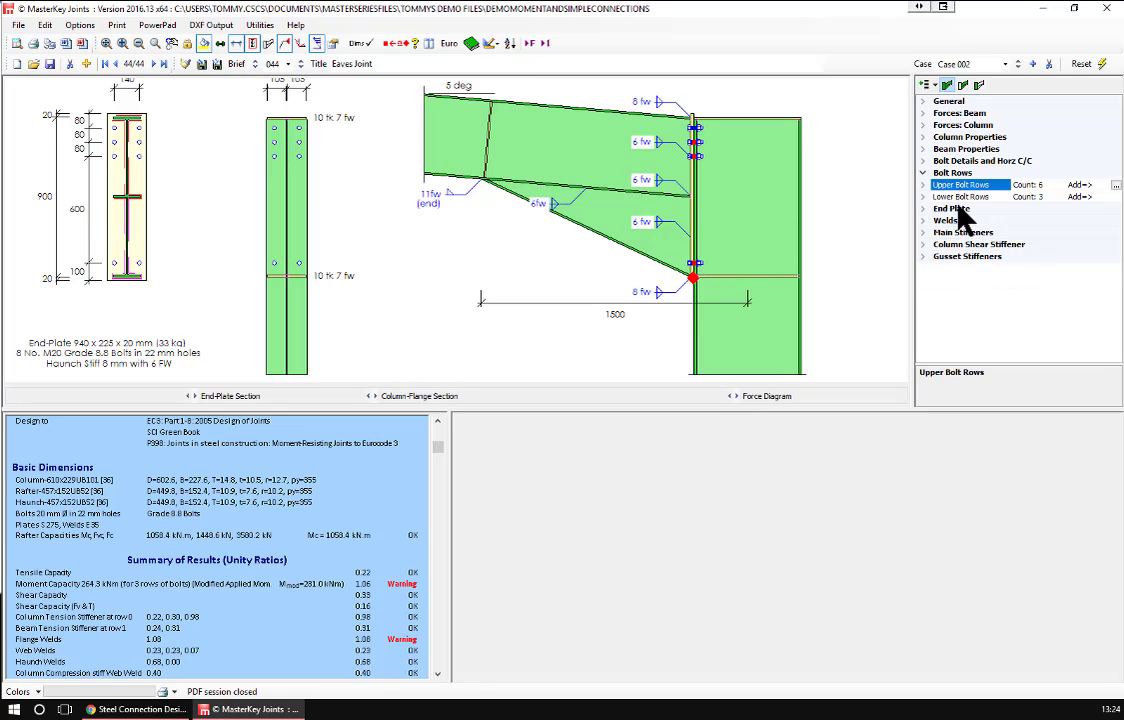
pyautogui.click(960, 196)
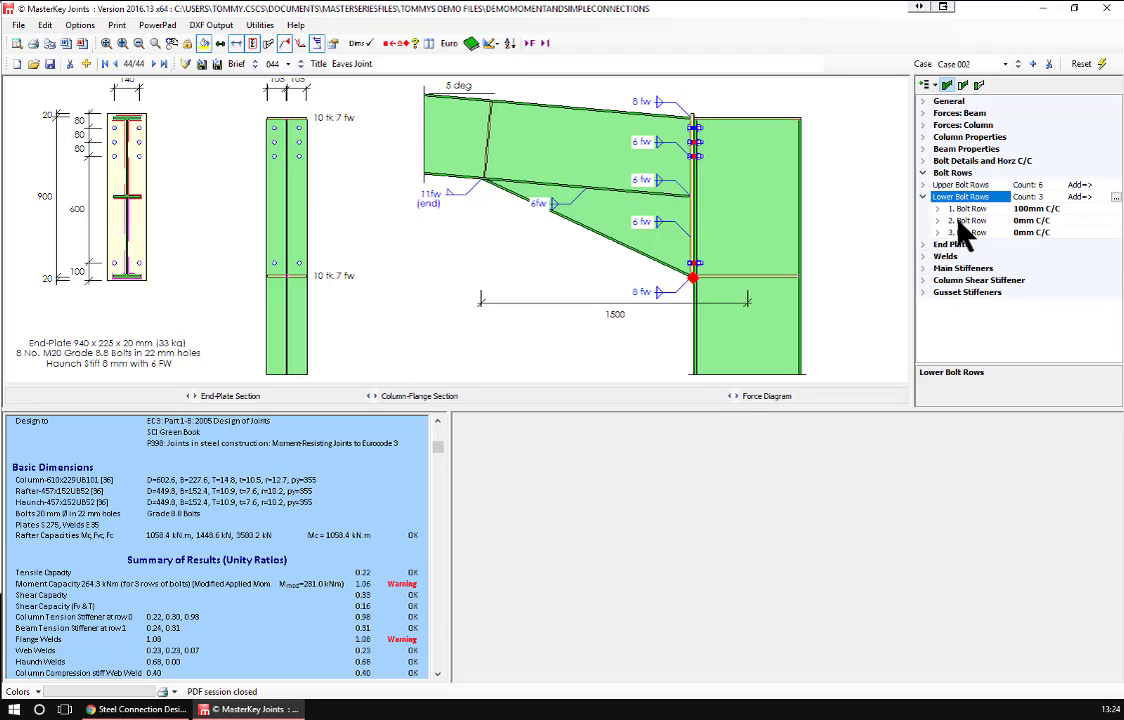
pyautogui.click(966, 221)
pyautogui.write('80')
pyautogui.press('Return')
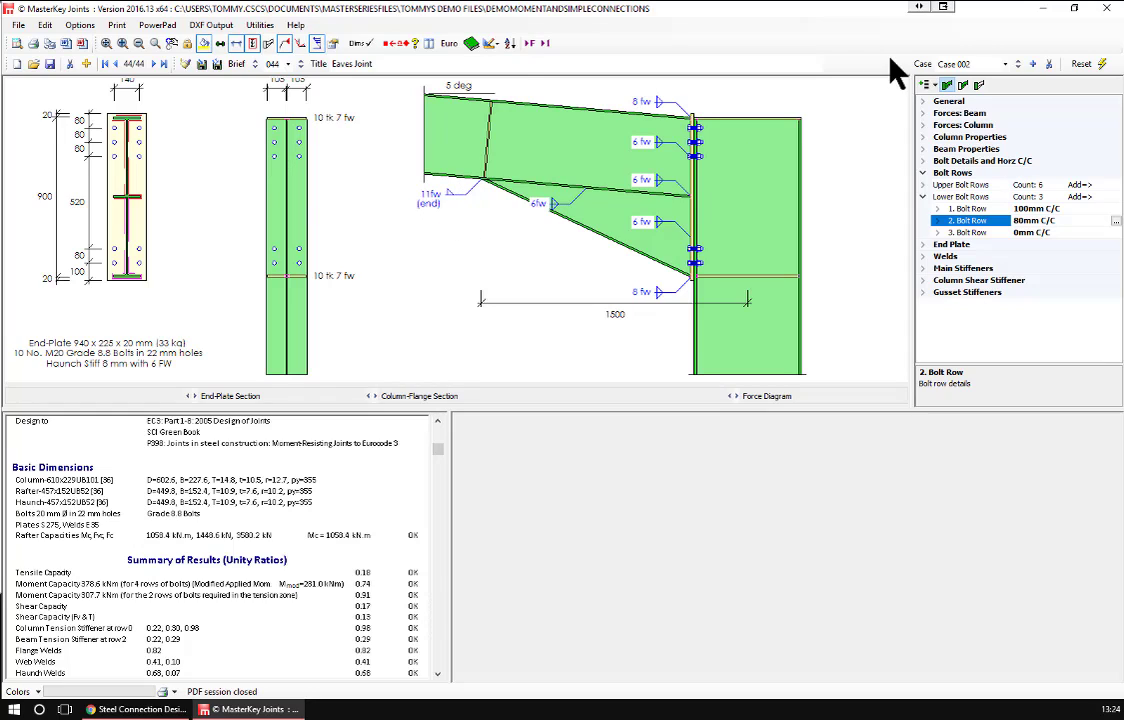
# Review Case 001's results and scan the current brief for design or dimensional failures across the load cases
pyautogui.click(1018, 64)
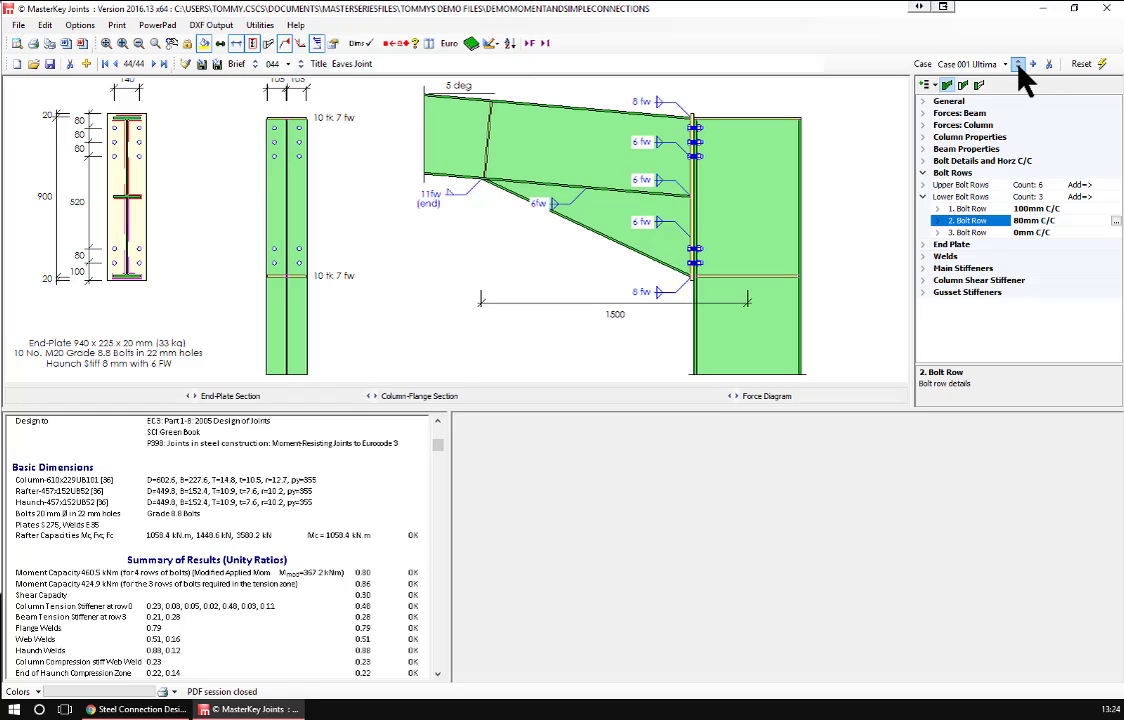
pyautogui.click(548, 48)
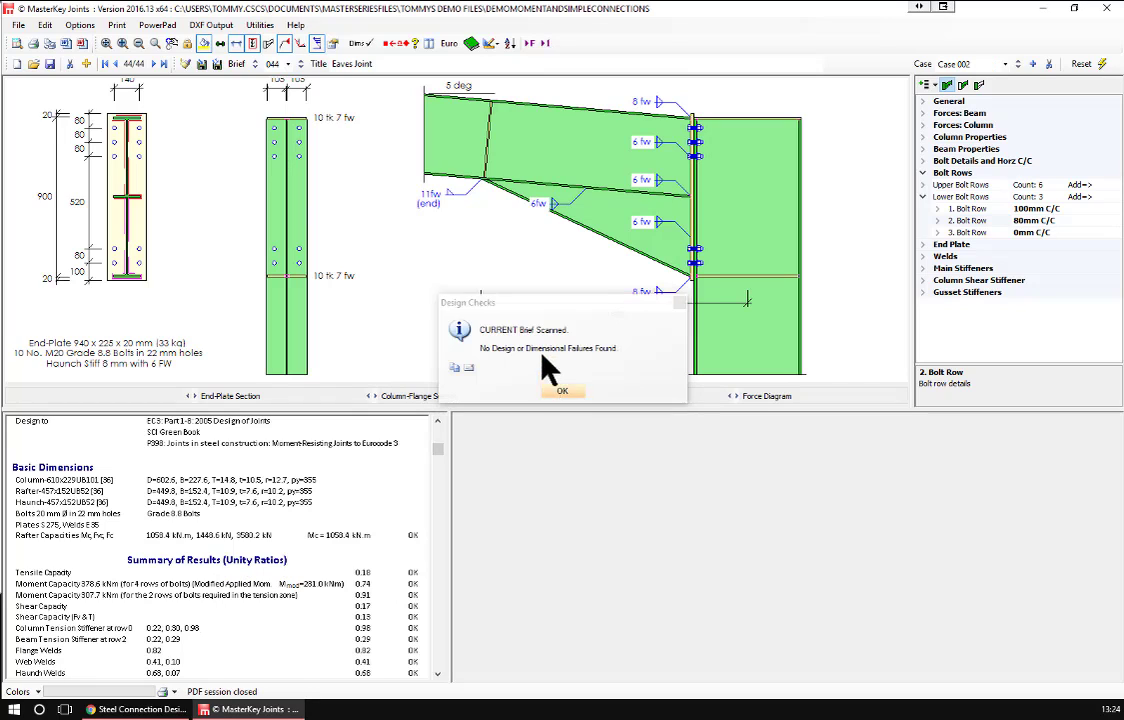
pyautogui.click(559, 392)
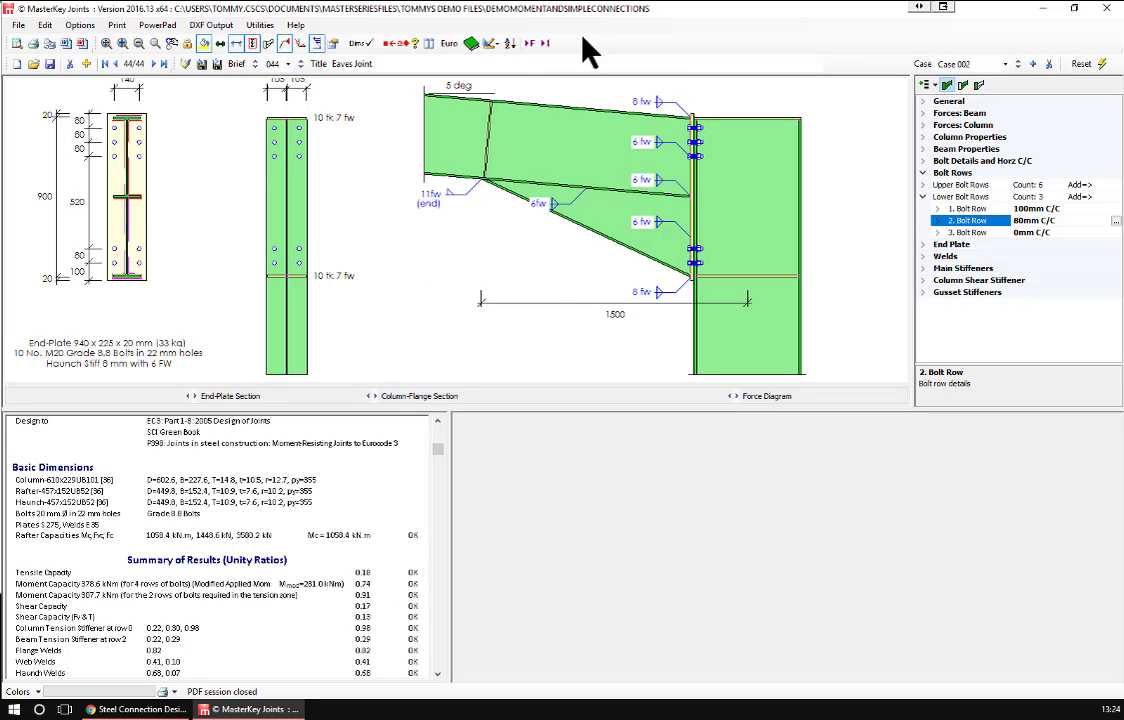
pyautogui.click(546, 44)
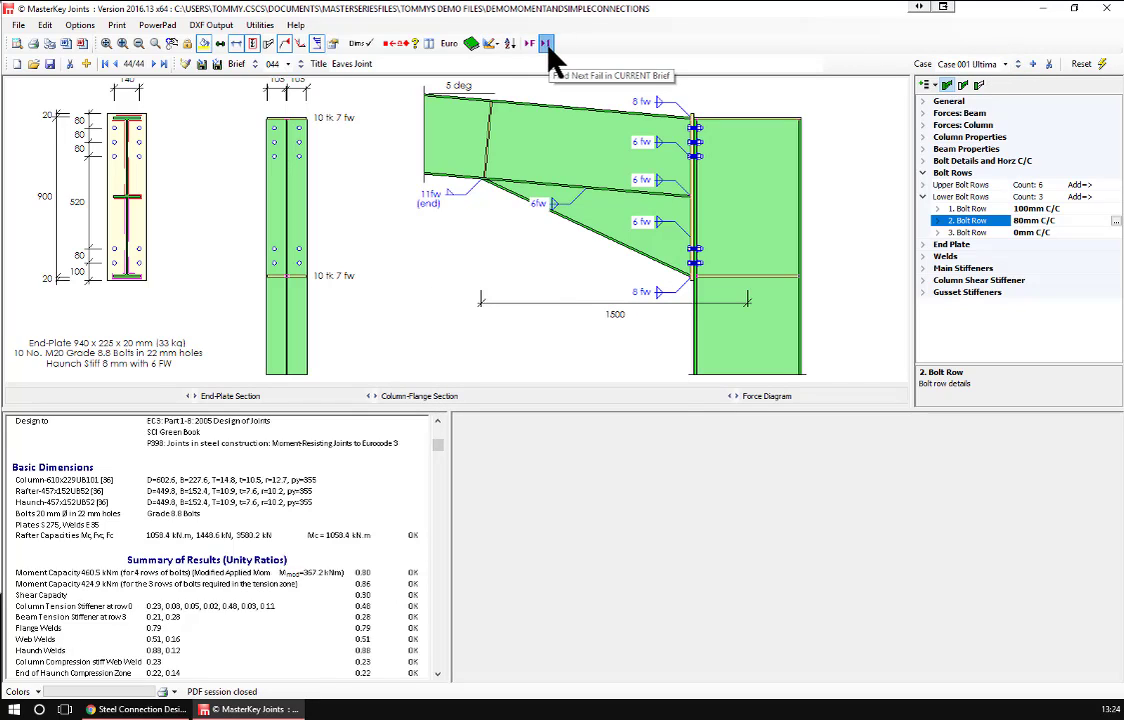
pyautogui.click(560, 392)
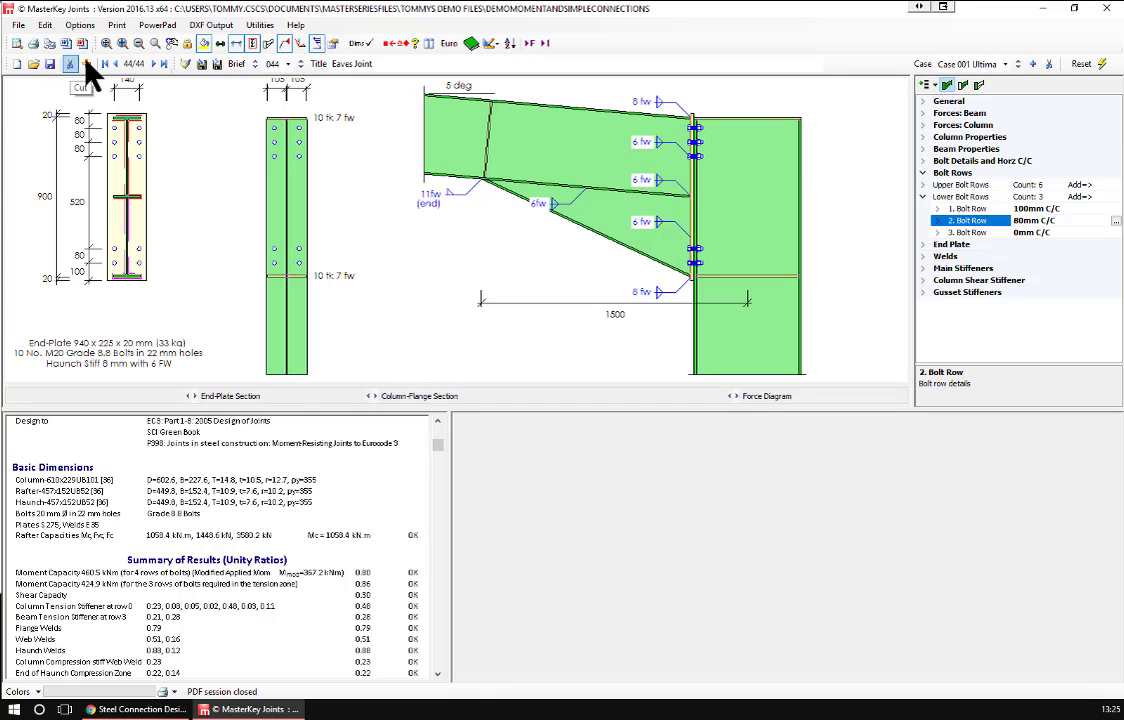
# Copy and append the eaves joint as a new brief, titled "Eaves Joint Copy"
pyautogui.click(186, 66)
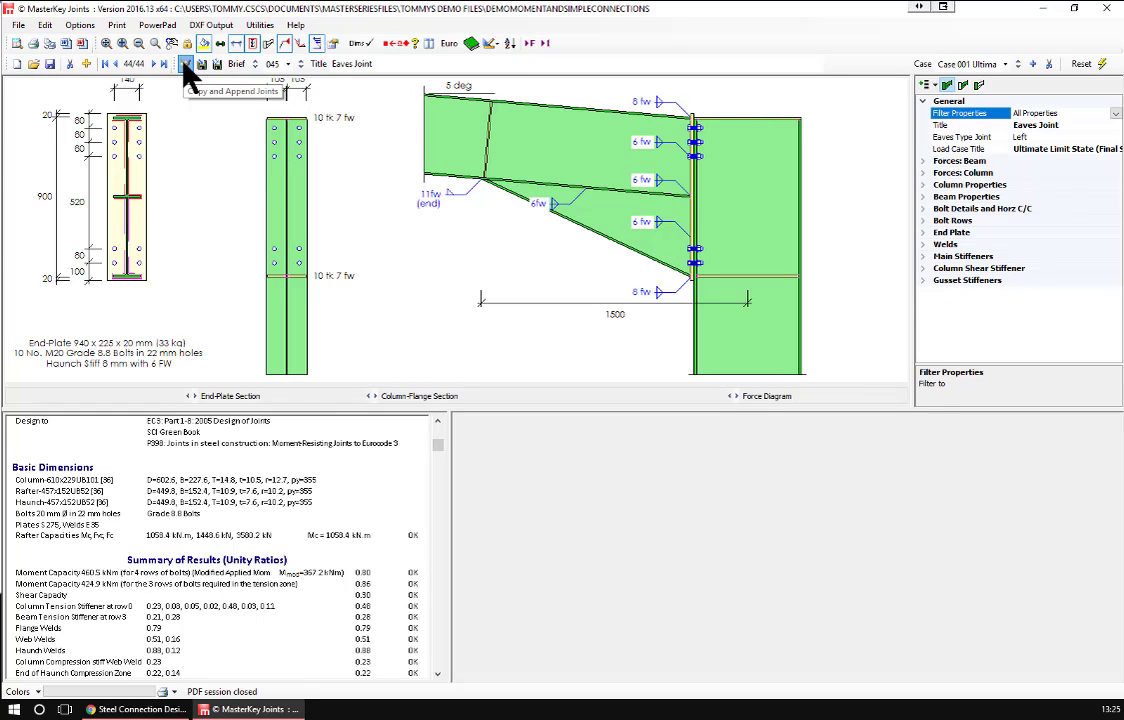
pyautogui.click(378, 64)
pyautogui.write('Copy')
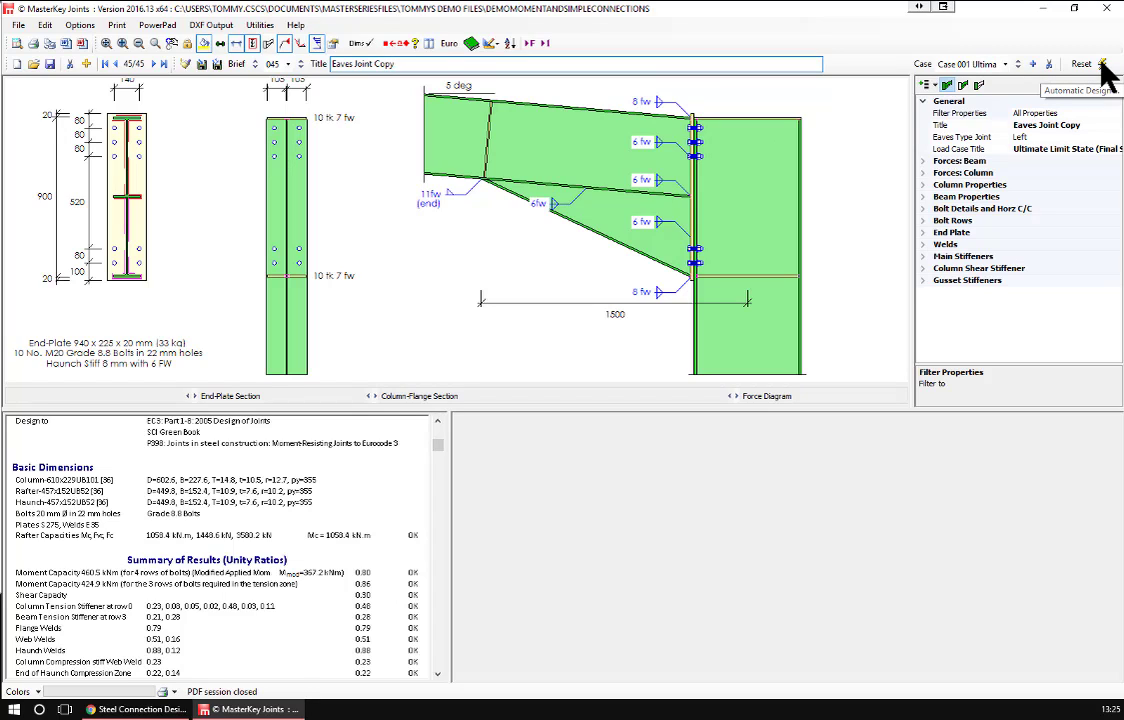
# Reset the copied eaves joint, deleting its additional bolts and stiffeners
pyautogui.click(1102, 62)
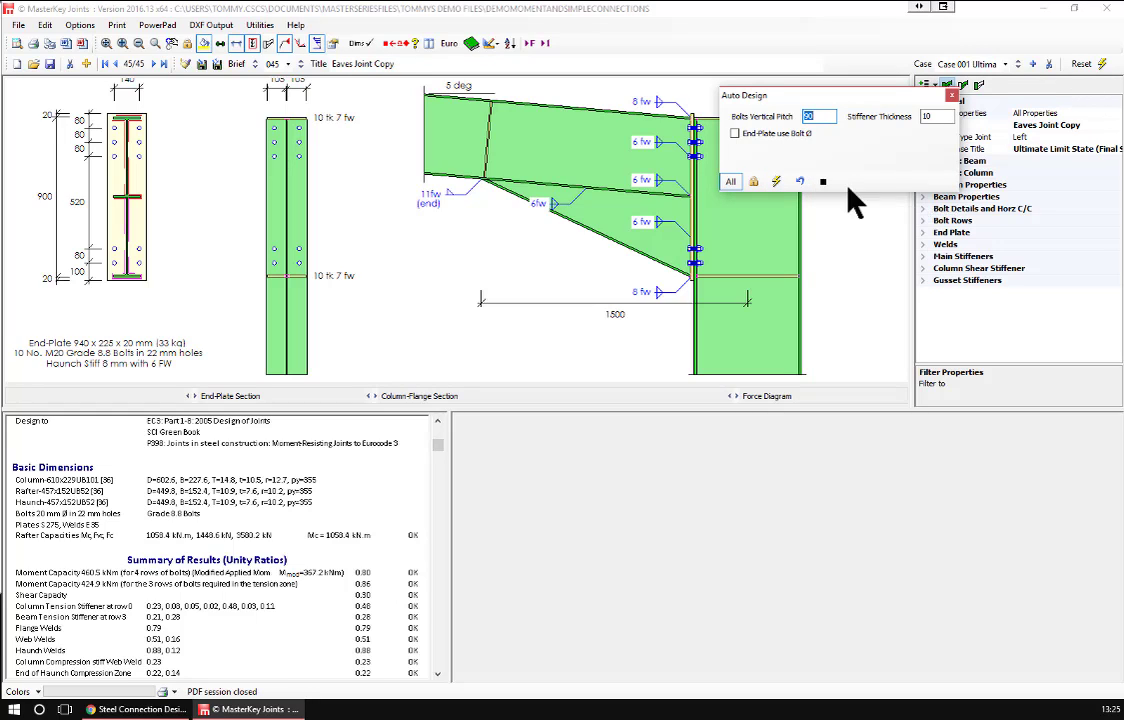
pyautogui.click(952, 94)
pyautogui.click(1082, 64)
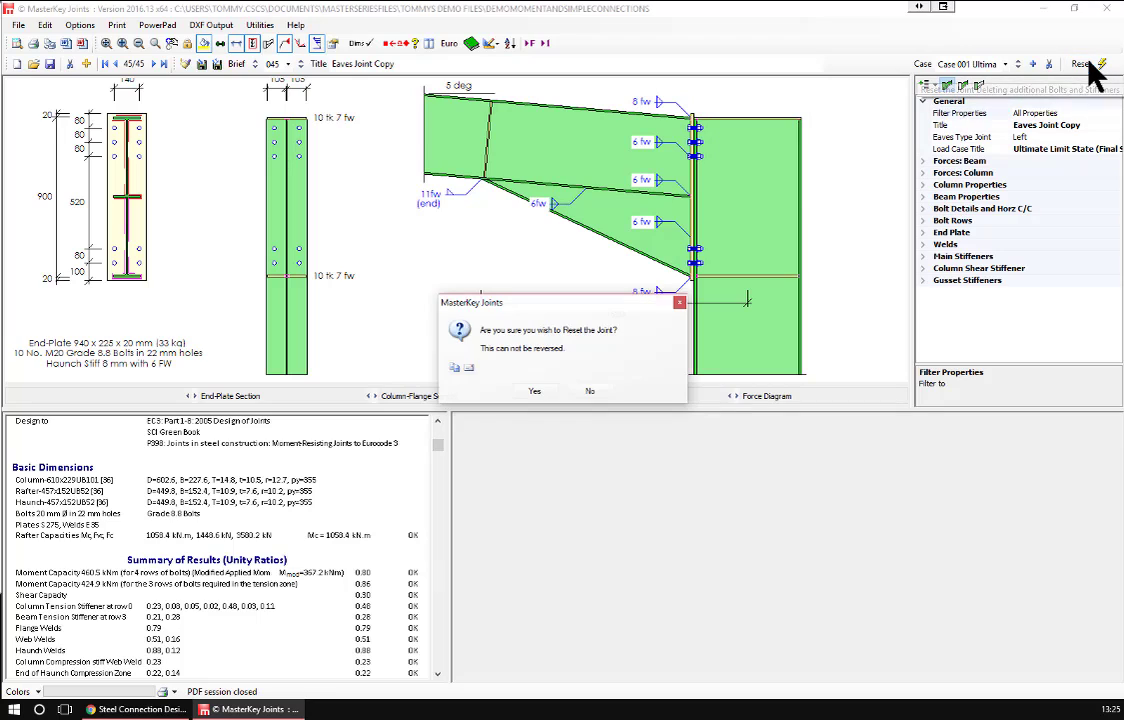
pyautogui.click(536, 392)
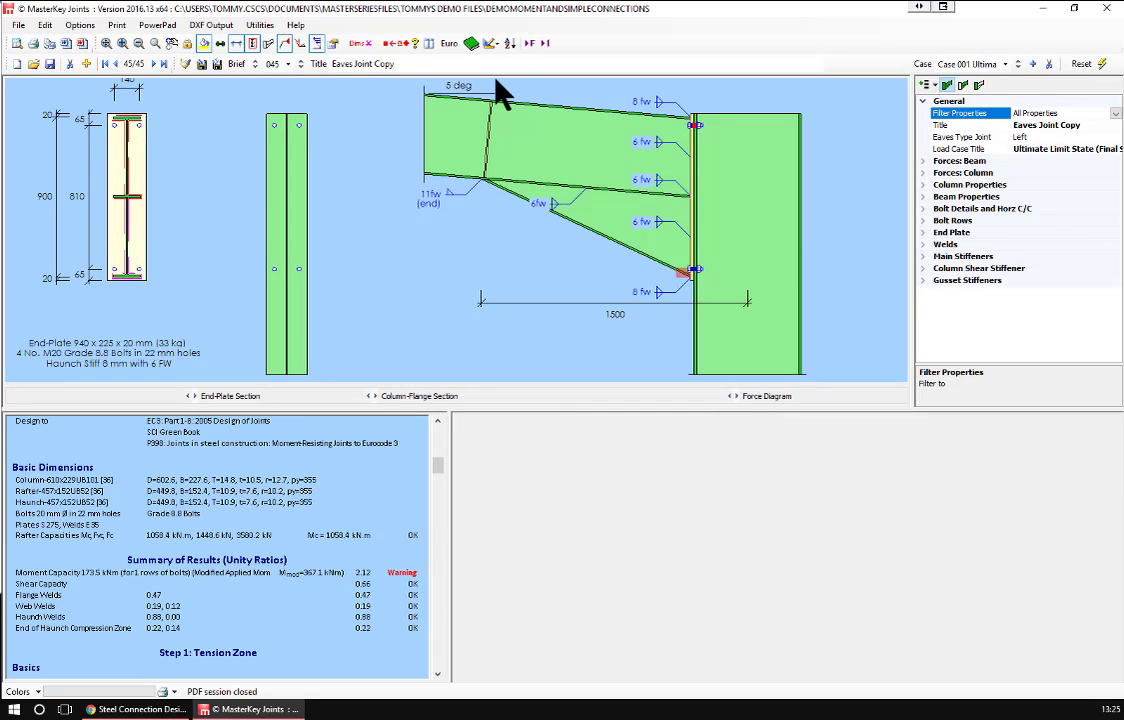
# Set the first lower bolt row's spacing to 100 mm
pyautogui.doubleClick(956, 210)
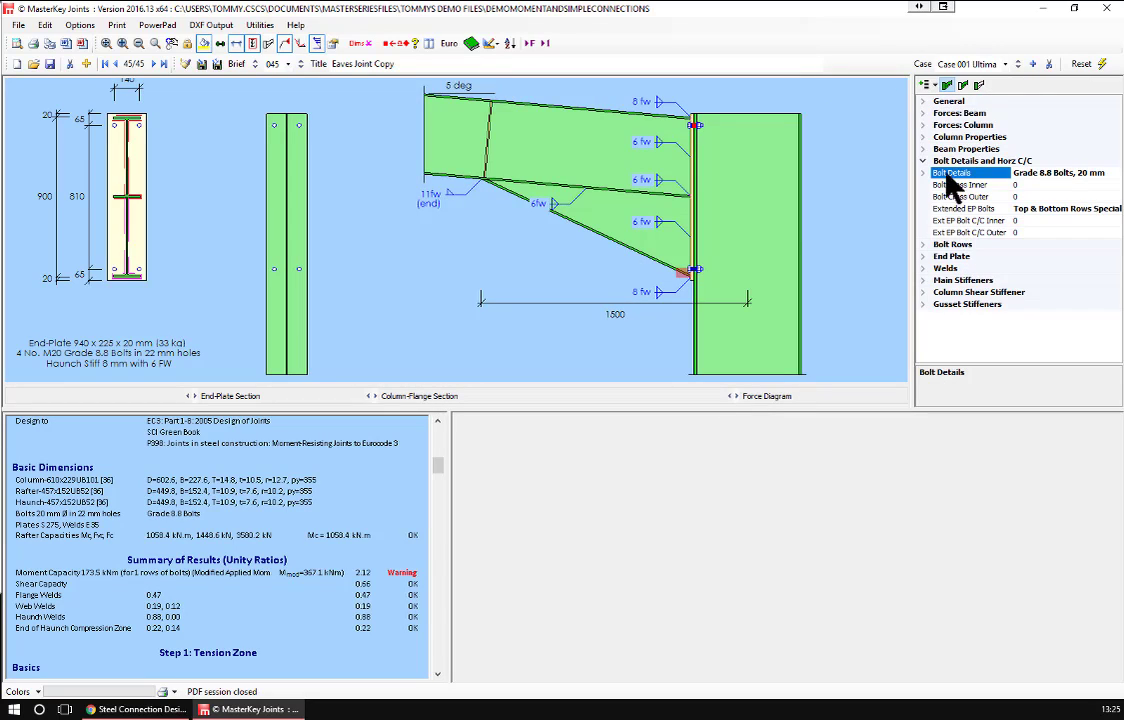
pyautogui.click(955, 160)
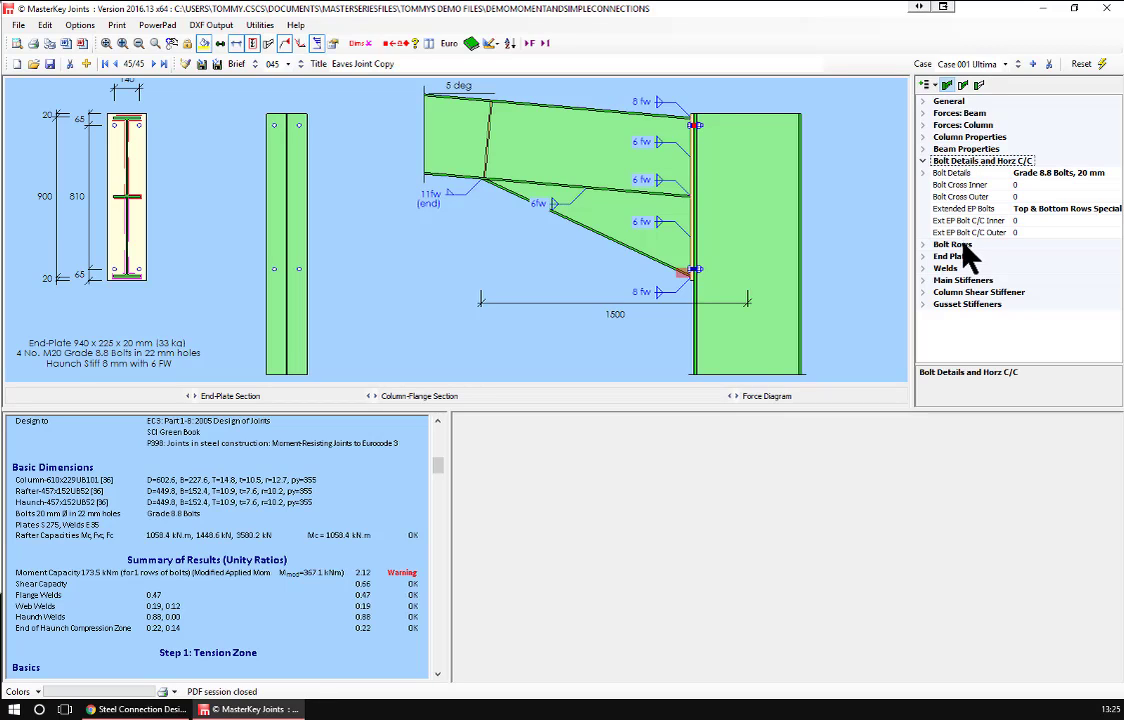
pyautogui.doubleClick(965, 292)
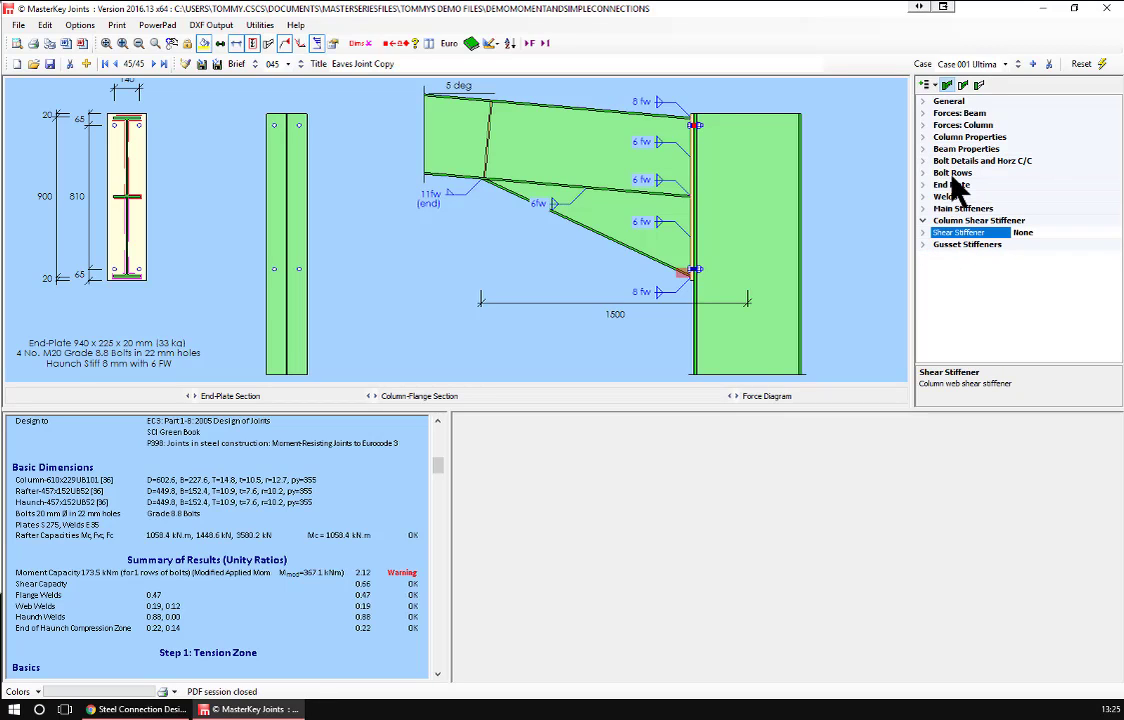
pyautogui.doubleClick(951, 174)
pyautogui.doubleClick(956, 197)
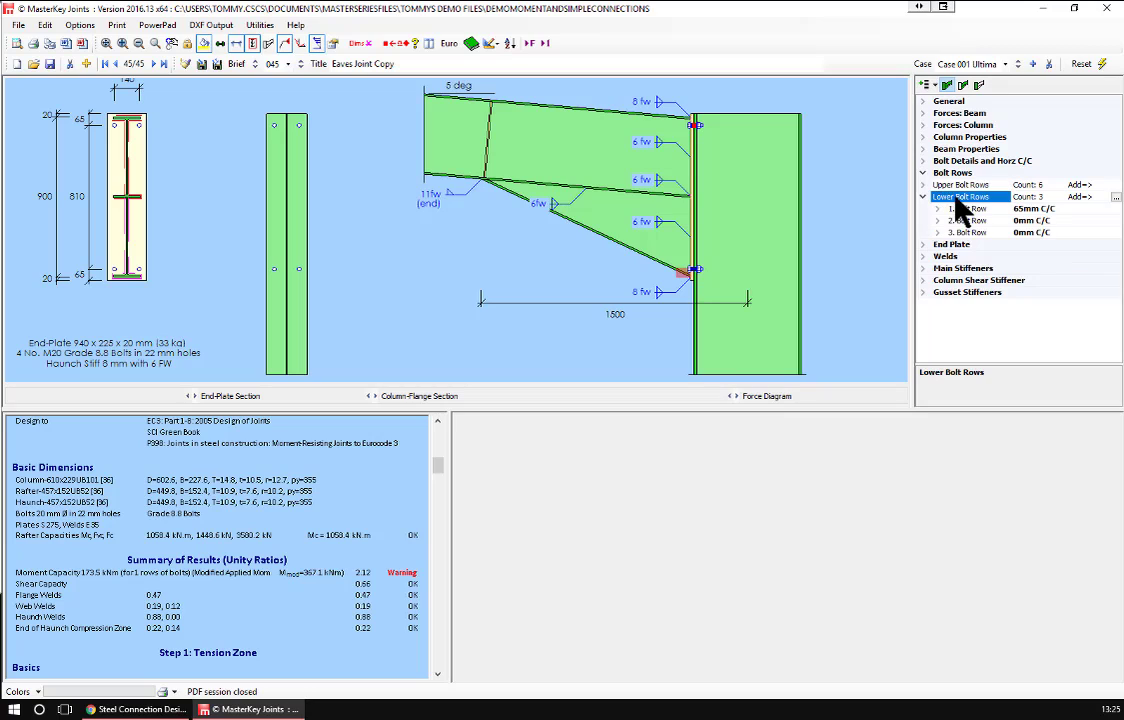
pyautogui.click(968, 211)
pyautogui.write('100')
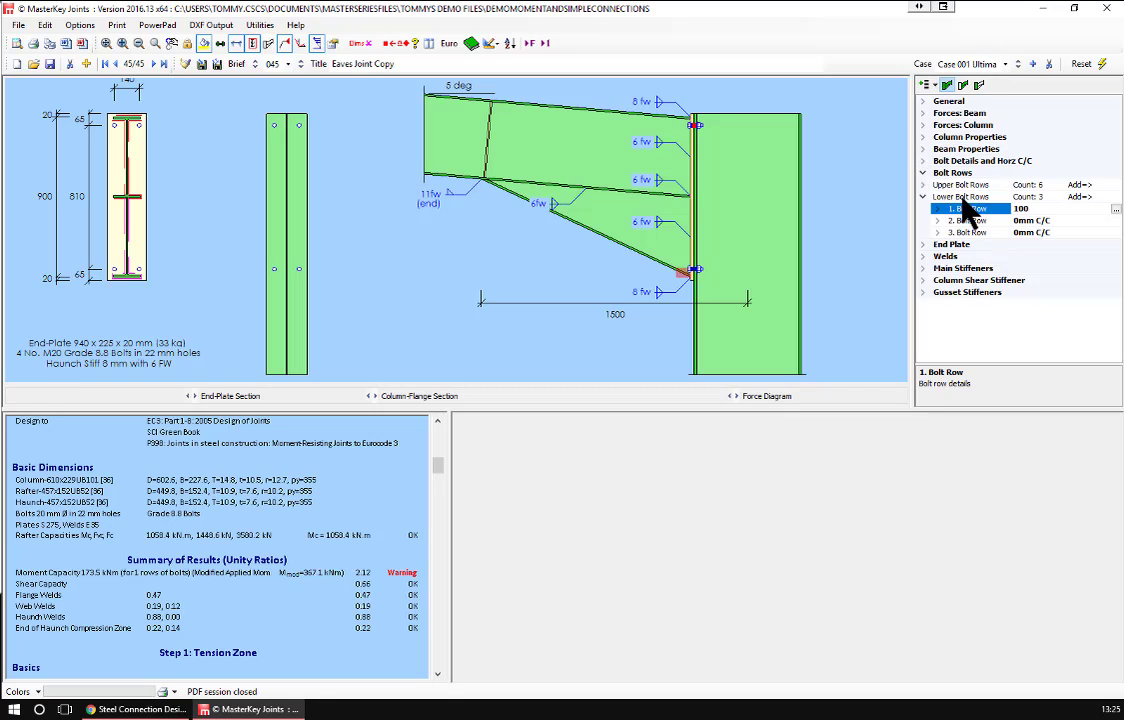
# Set the first upper bolt row's spacing to 80 mm
pyautogui.click(955, 172)
pyautogui.click(966, 188)
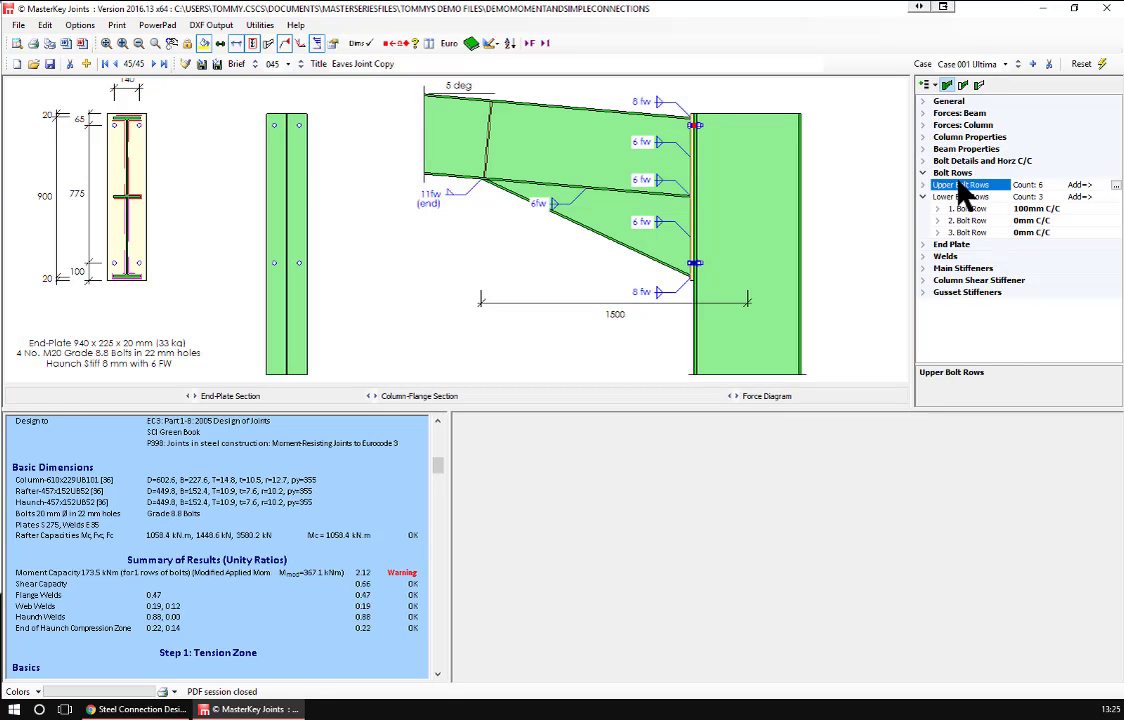
pyautogui.doubleClick(960, 185)
pyautogui.click(966, 197)
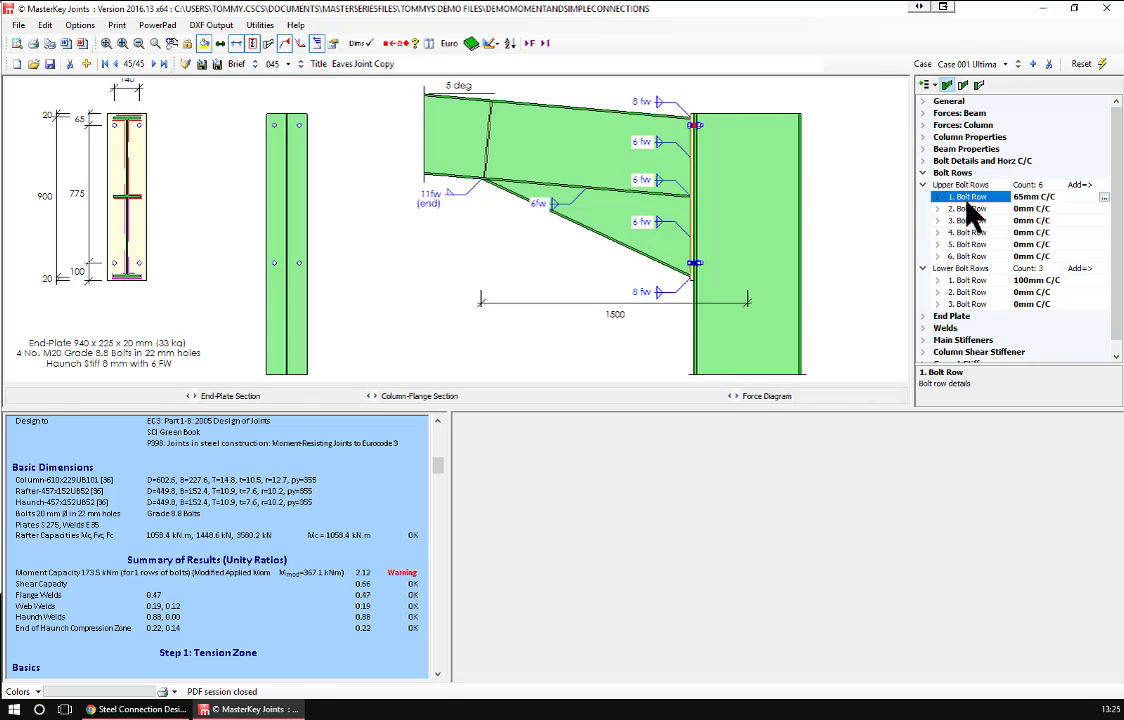
pyautogui.write('80')
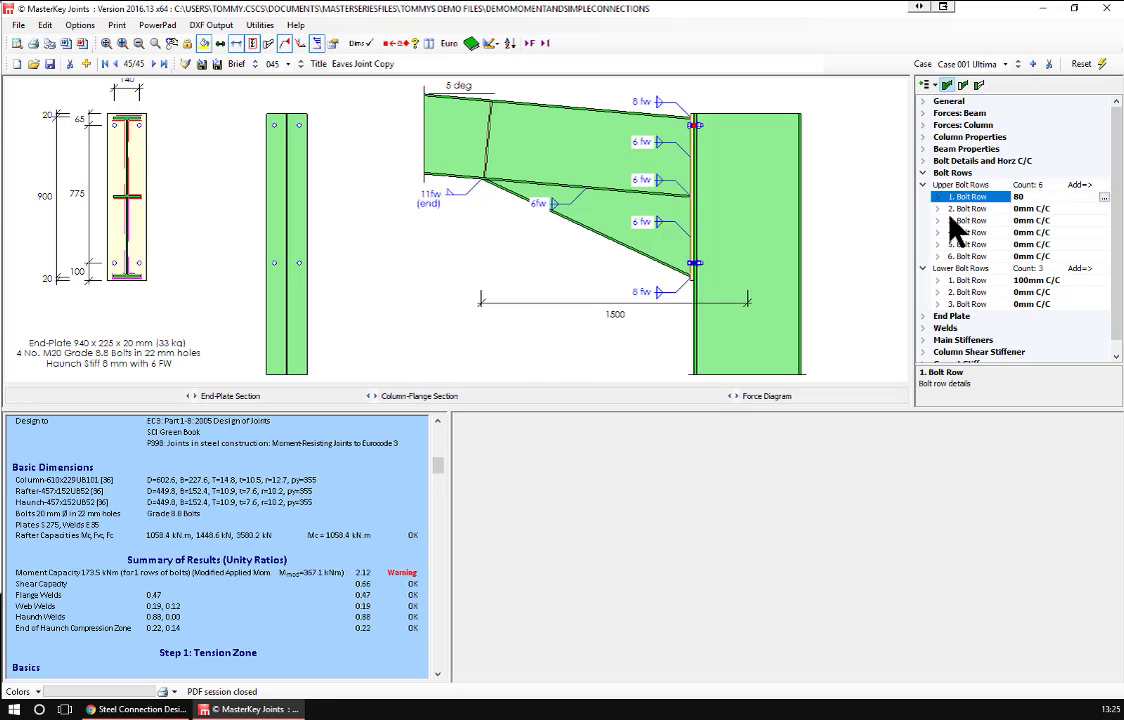
pyautogui.click(962, 211)
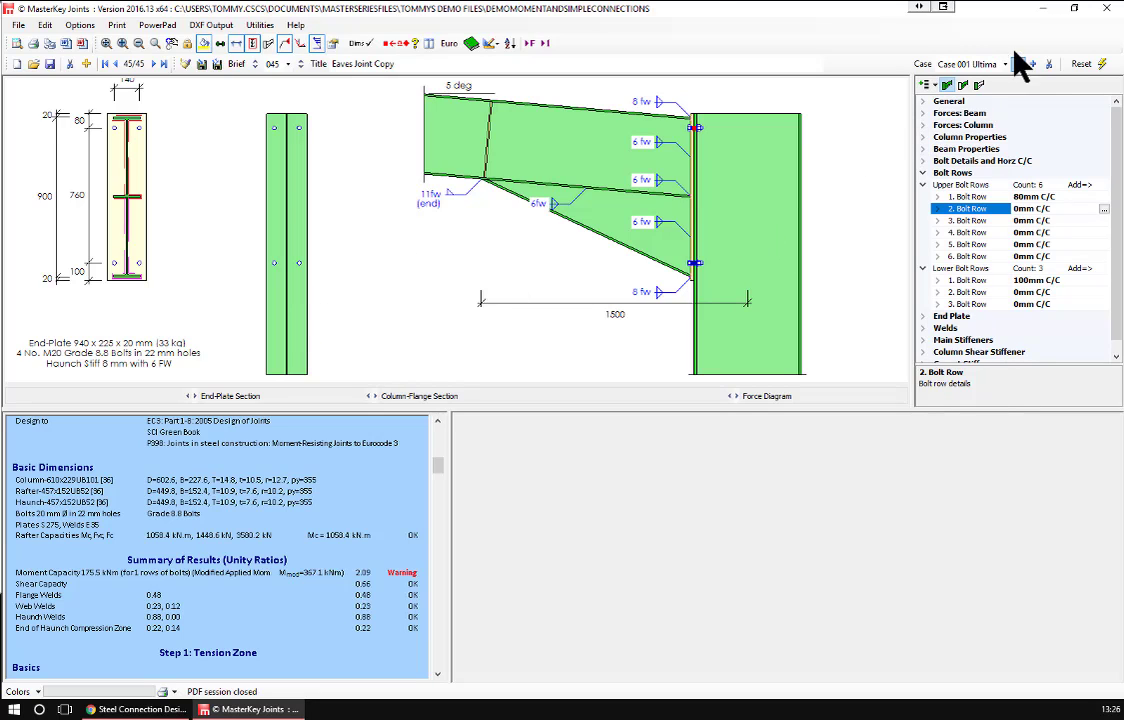
# Run the automatic design on the eaves joint with a 10 mm stiffener thickness
pyautogui.click(1101, 64)
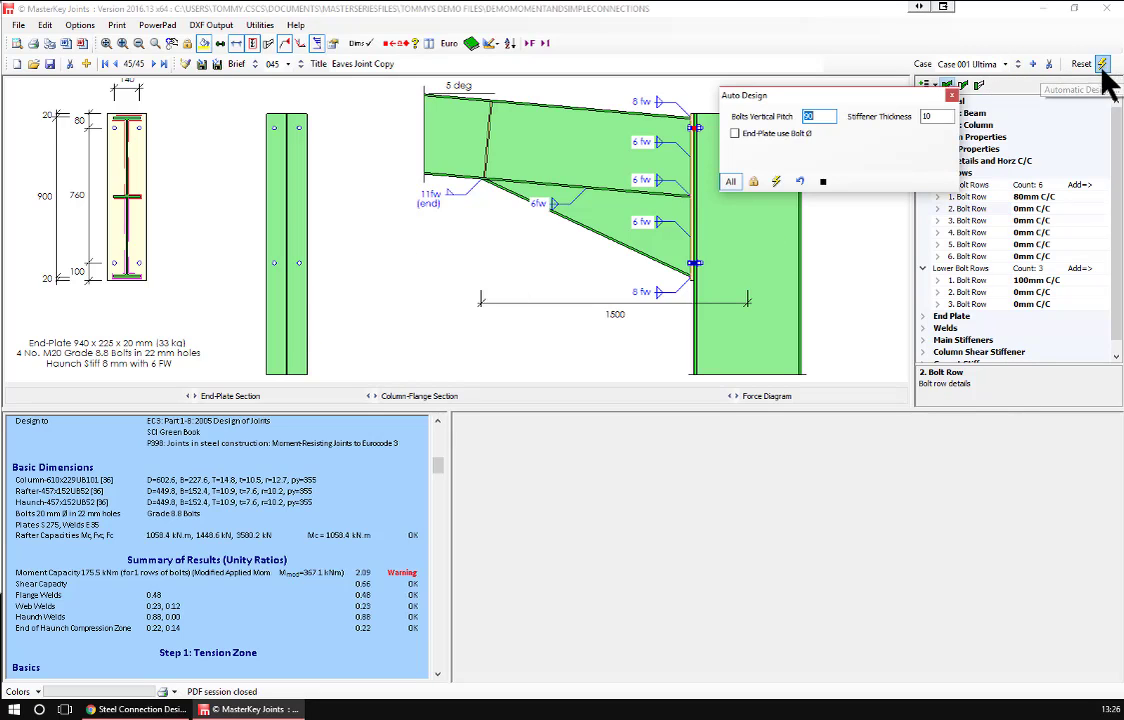
pyautogui.click(753, 182)
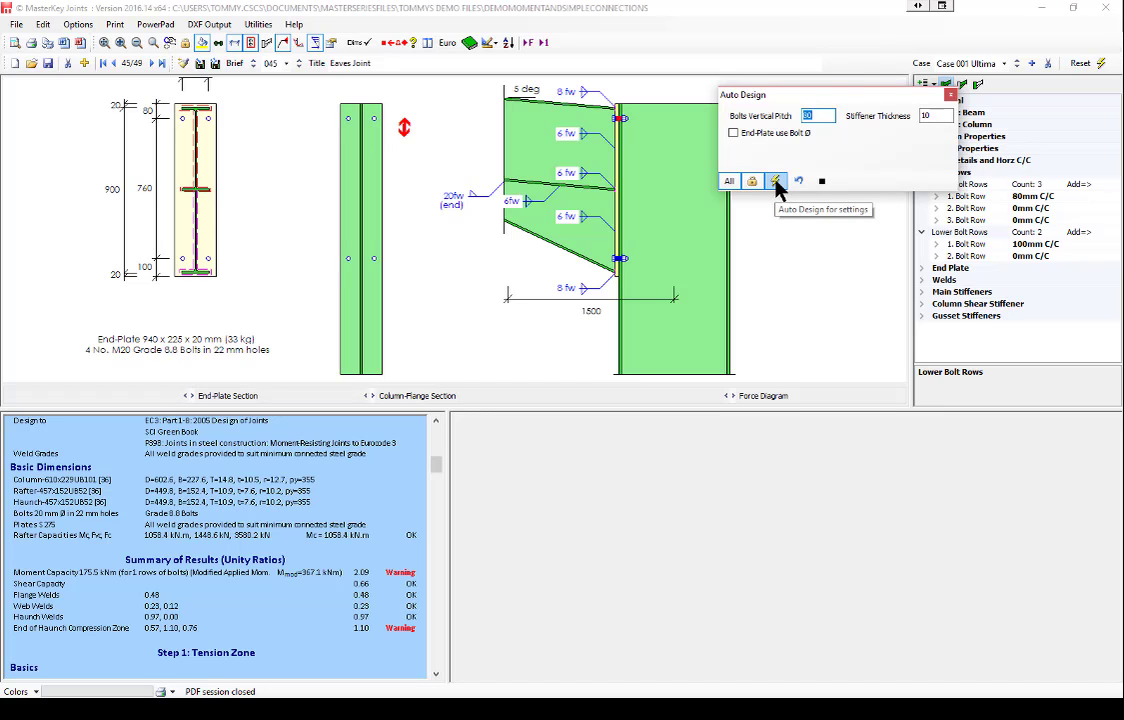
pyautogui.click(776, 183)
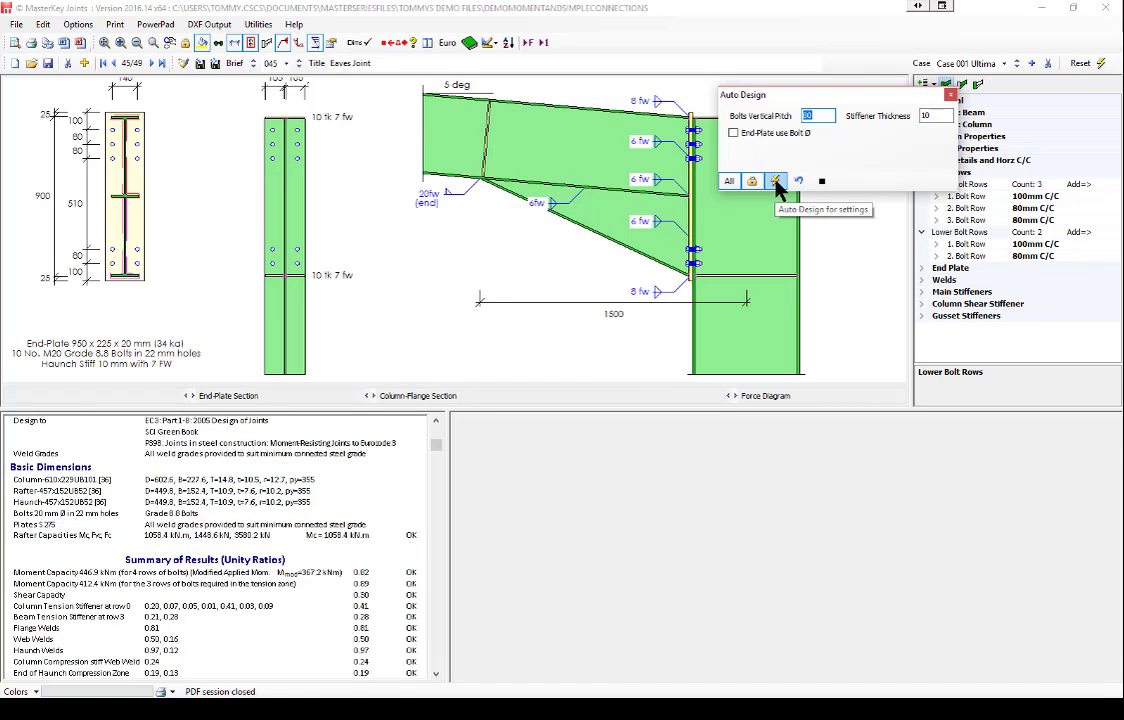
pyautogui.click(950, 96)
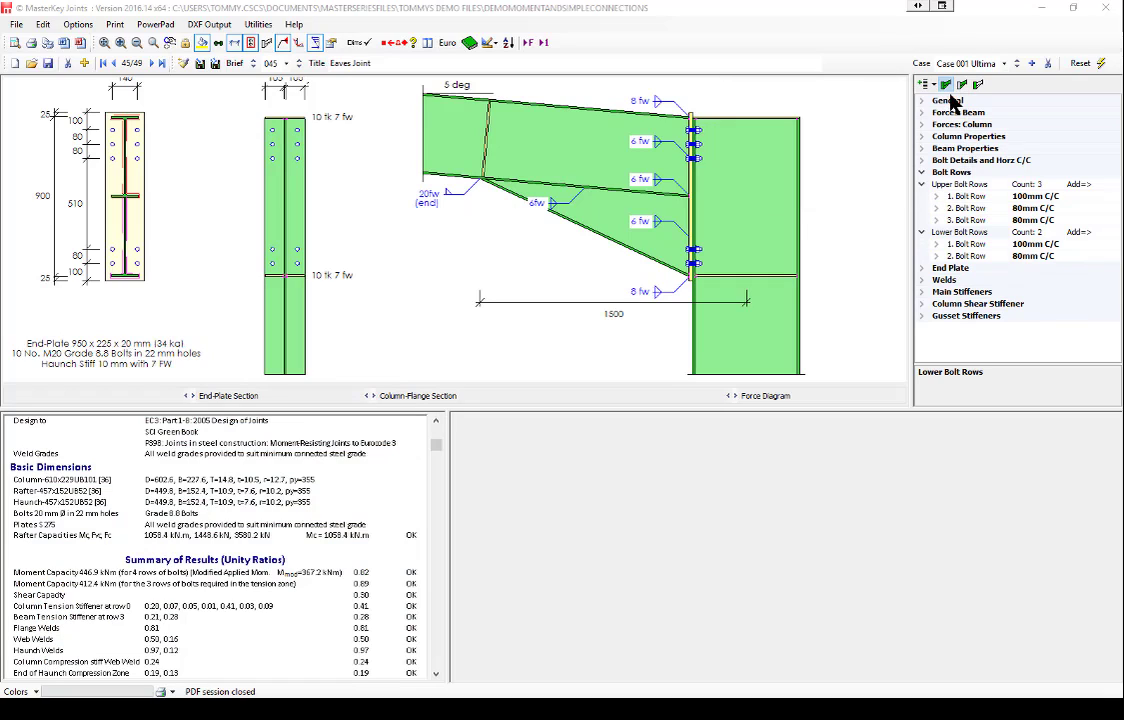
# Review the joint's results for the wind reversal Case 002 and return to Case 001 Ultimate Limit State
pyautogui.click(1017, 64)
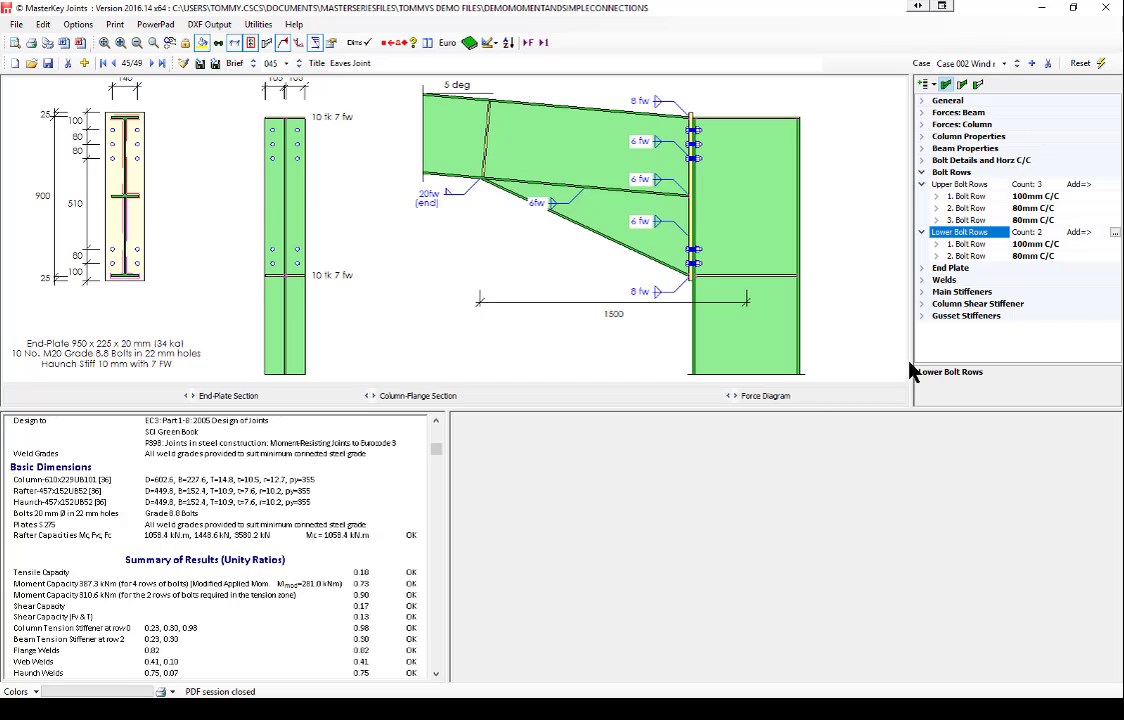
pyautogui.click(1002, 64)
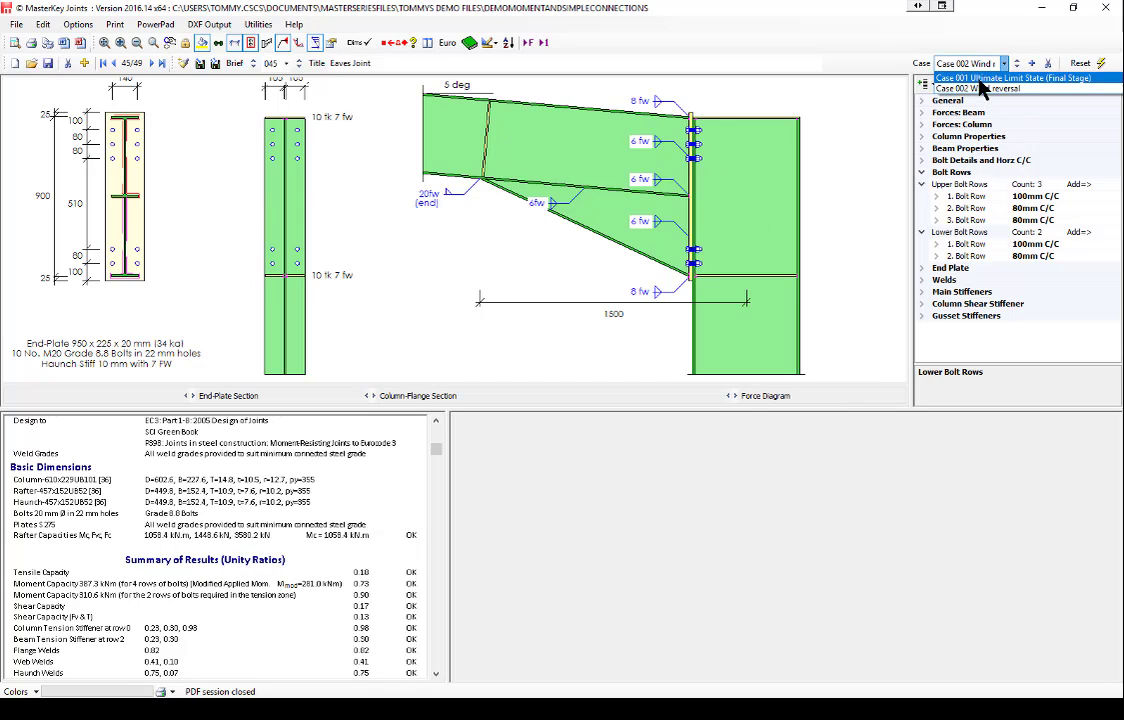
pyautogui.click(983, 77)
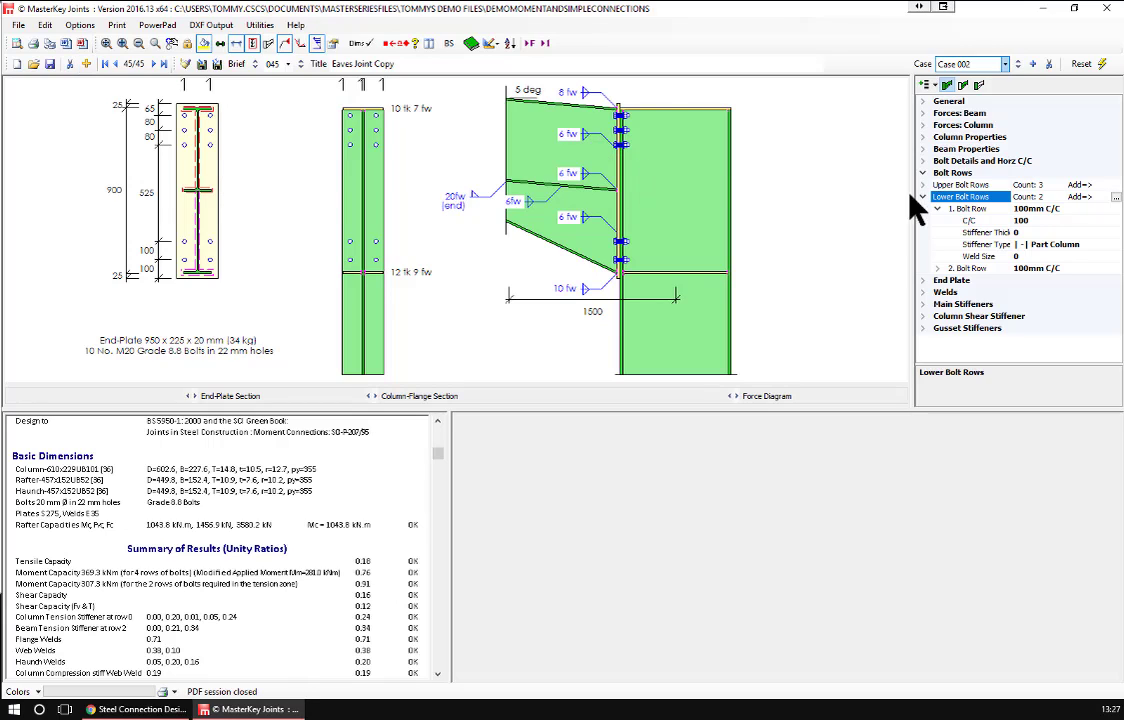
# Set the haunch welds to a 10 mm flange end weld and a 6 mm web weld
pyautogui.click(942, 292)
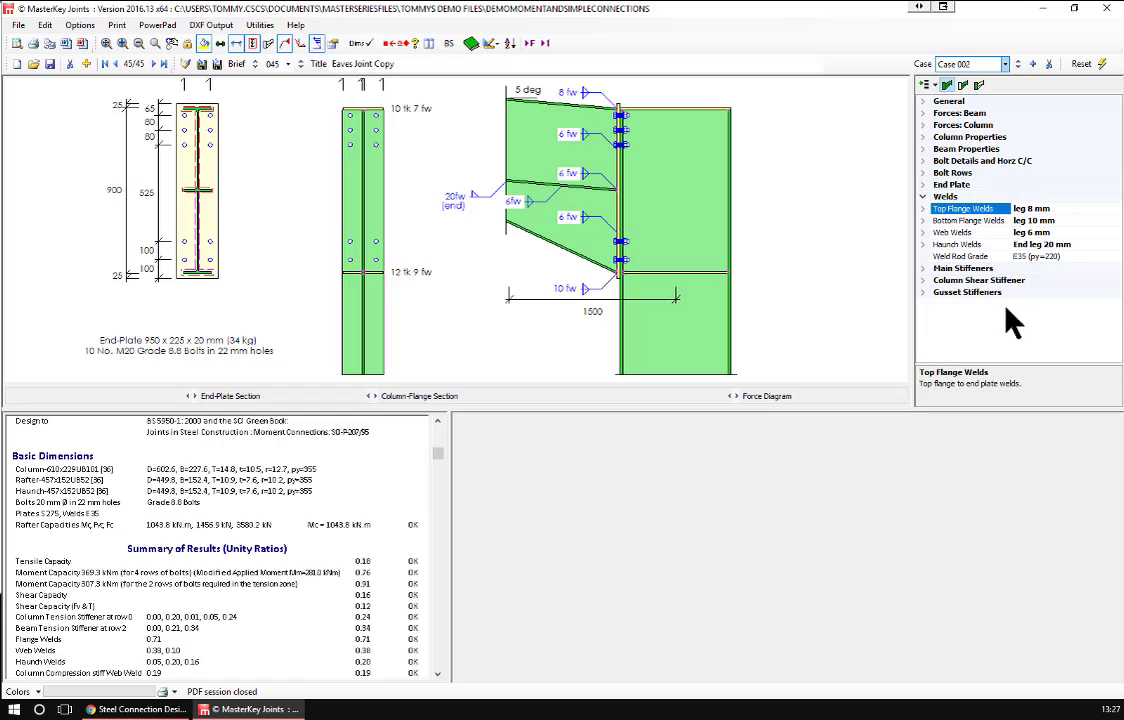
pyautogui.click(950, 245)
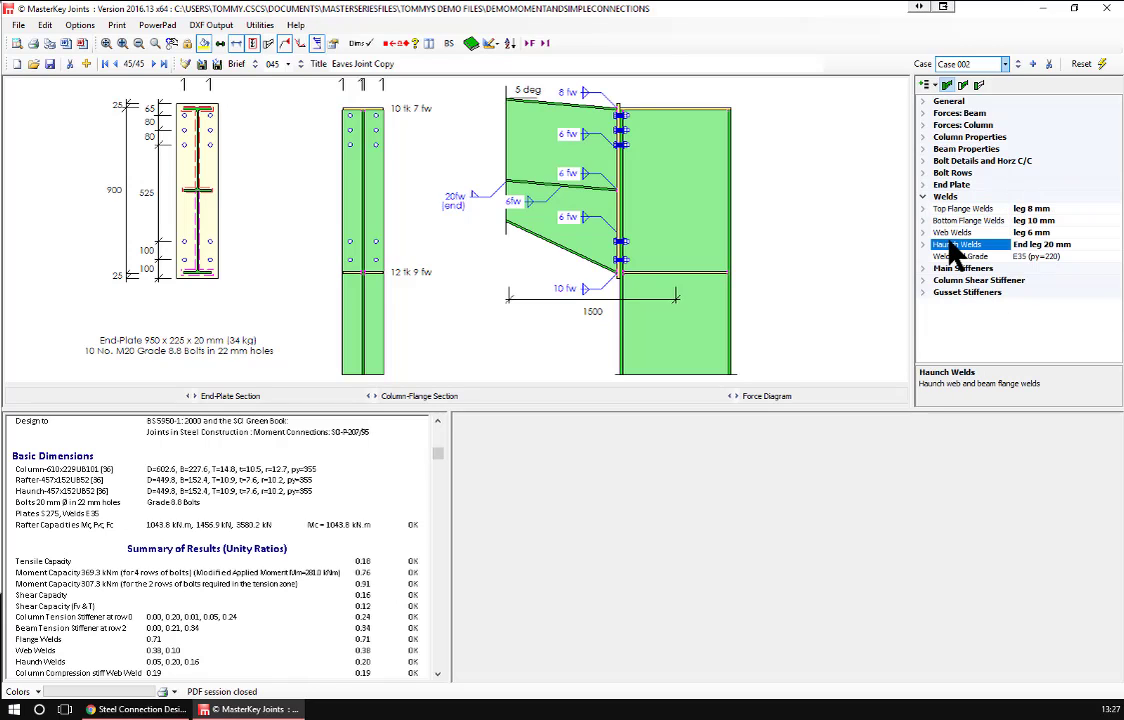
pyautogui.click(950, 247)
pyautogui.click(970, 257)
pyautogui.write('10')
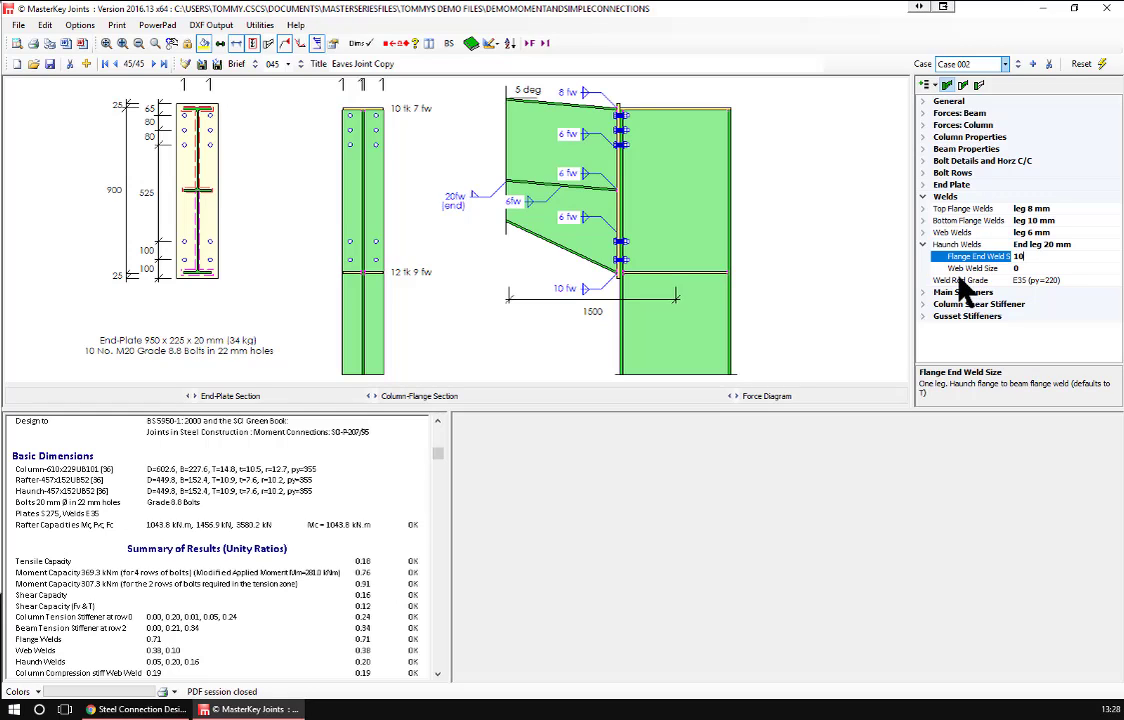
pyautogui.click(962, 269)
pyautogui.write('6')
pyautogui.press('Return')
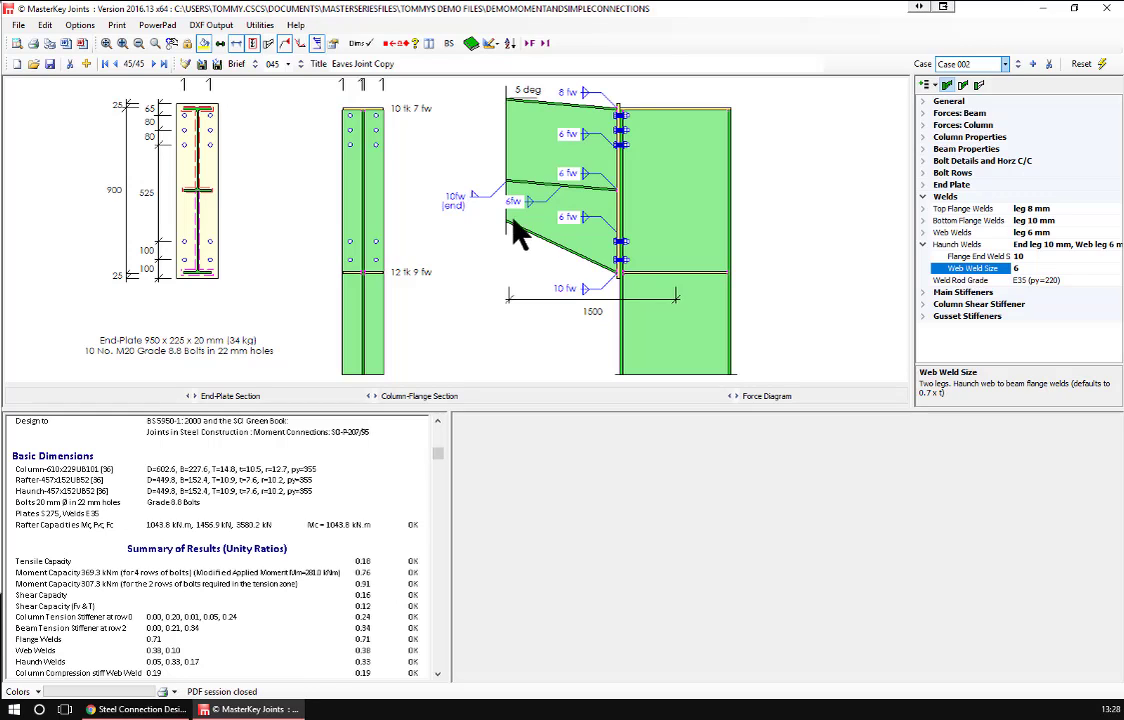
# Switch to load Case 001 and set the haunch flange end weld size to 8 mm
pyautogui.click(1019, 65)
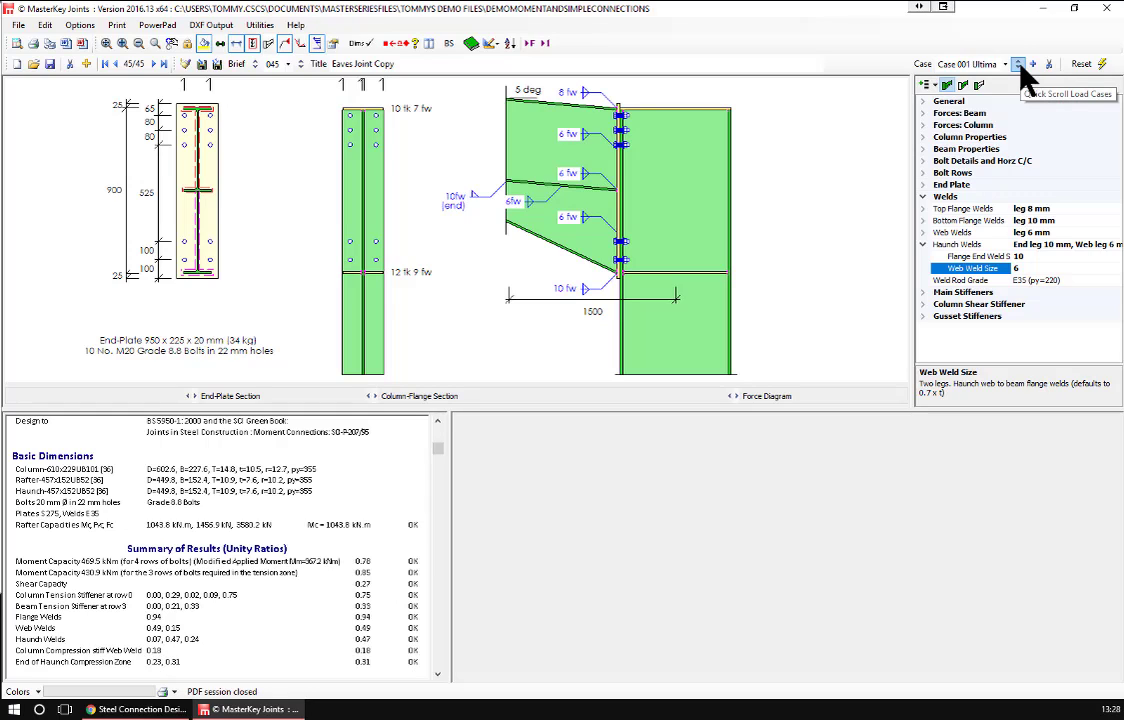
pyautogui.click(966, 257)
pyautogui.write('8')
pyautogui.press('Return')
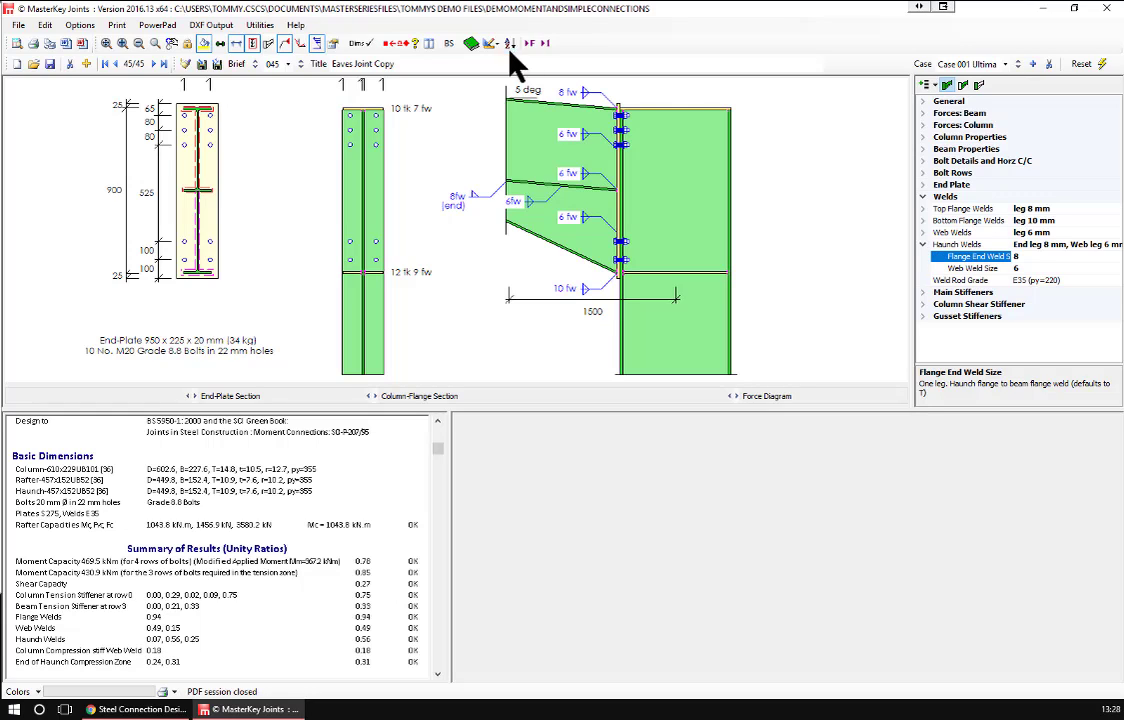
# Switch the design code from BS to Eurocode and set the haunch flange end weld size to 10 mm
pyautogui.click(446, 47)
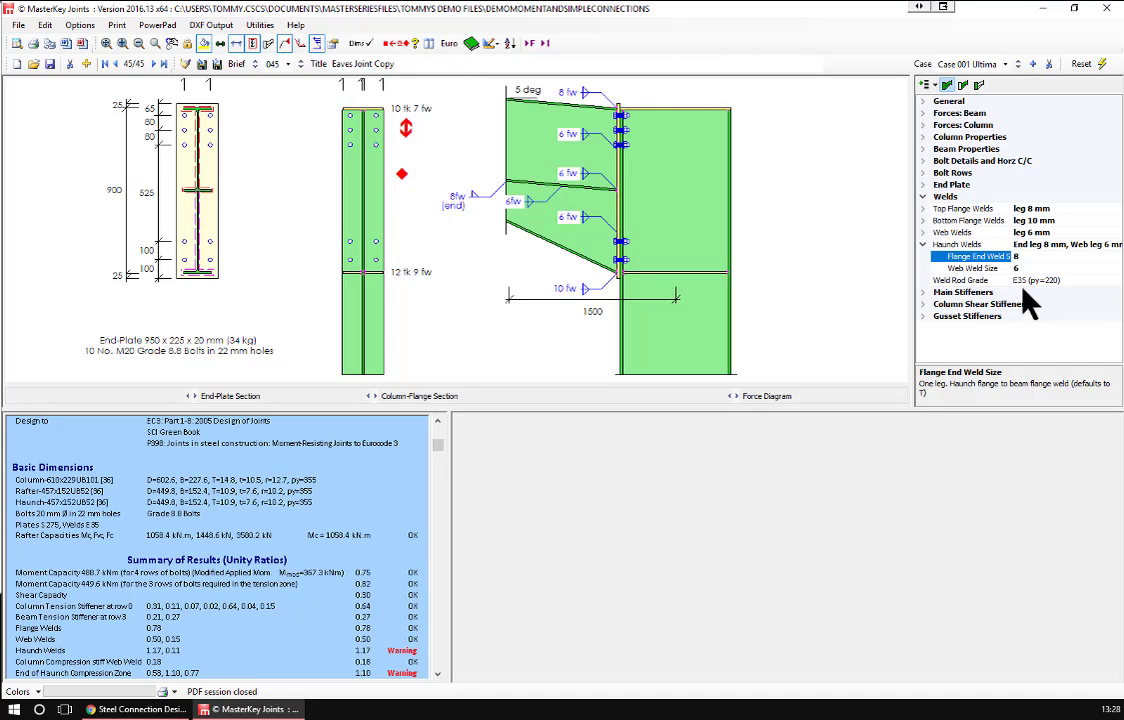
pyautogui.write('10')
pyautogui.press('Return')
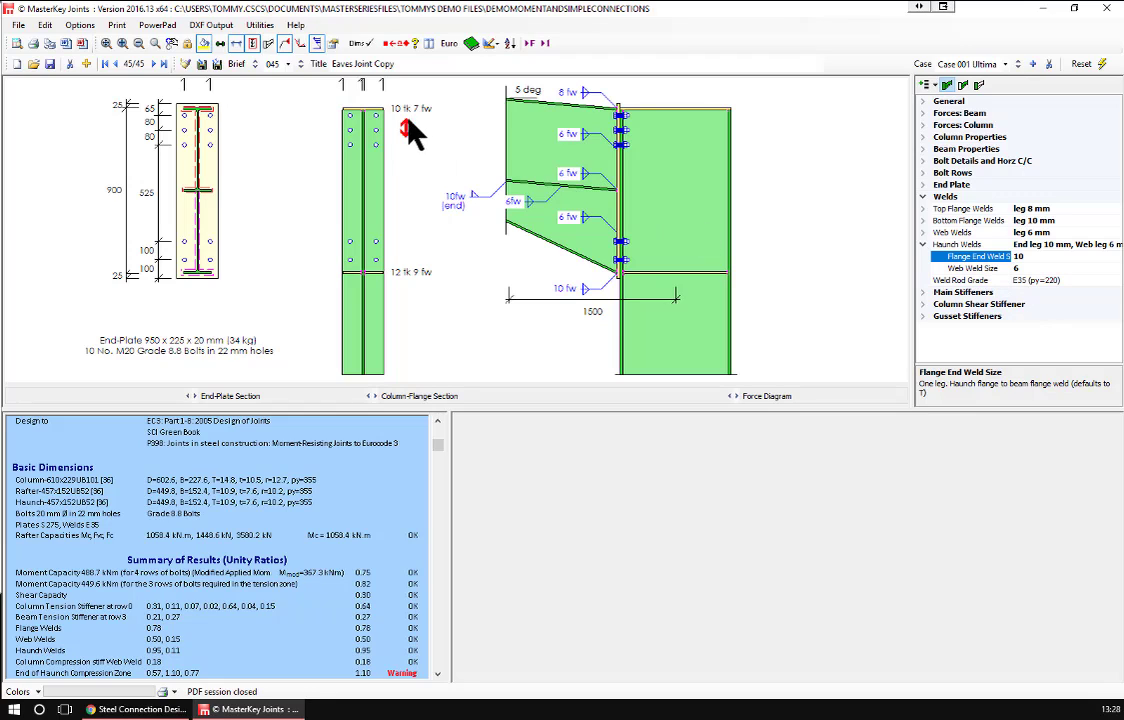
# Add a 10 mm thick full-depth beam web stiffener at the end of the haunch
pyautogui.click(952, 293)
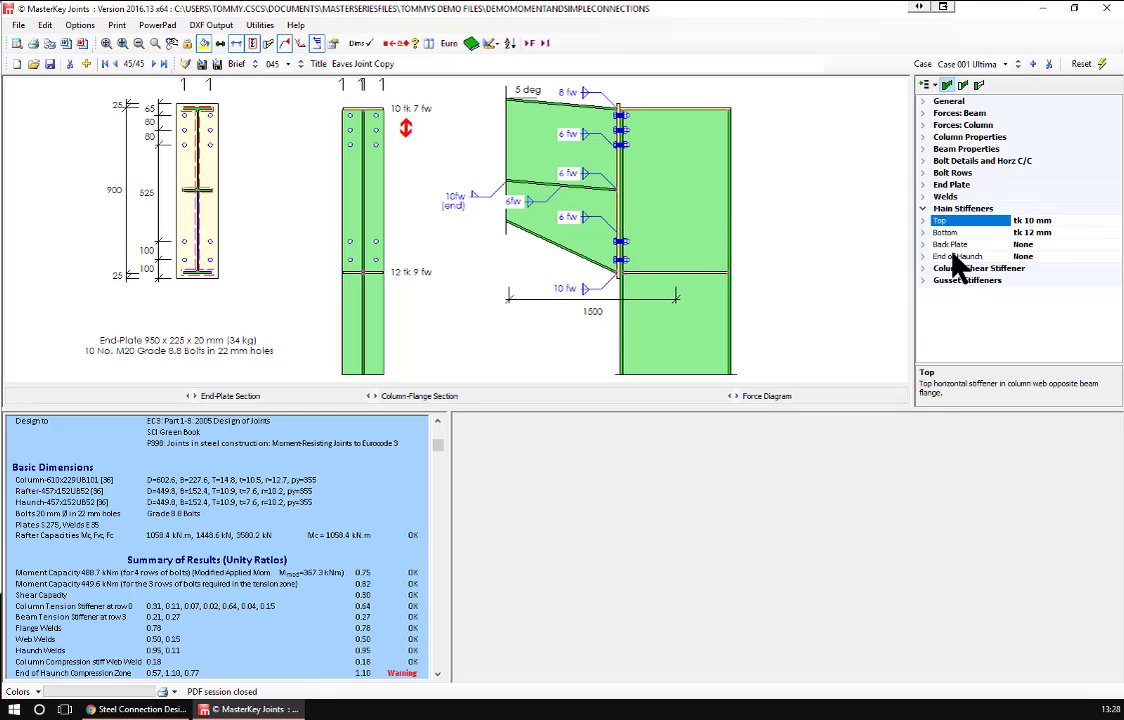
pyautogui.click(957, 258)
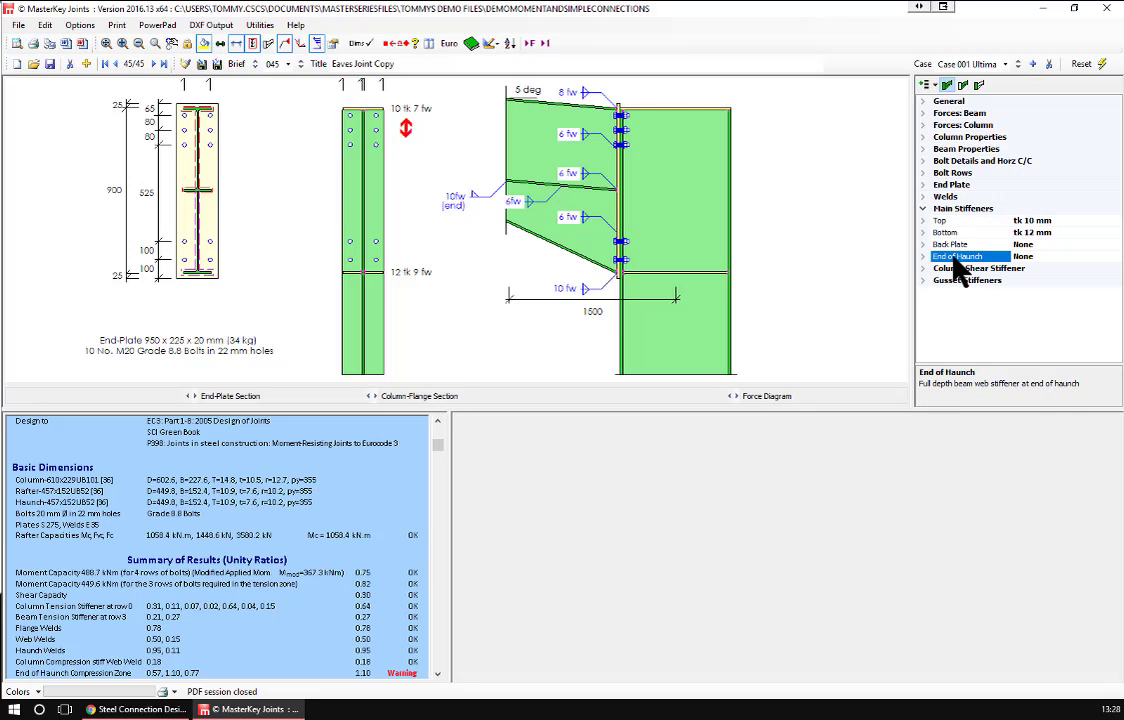
pyautogui.doubleClick(955, 258)
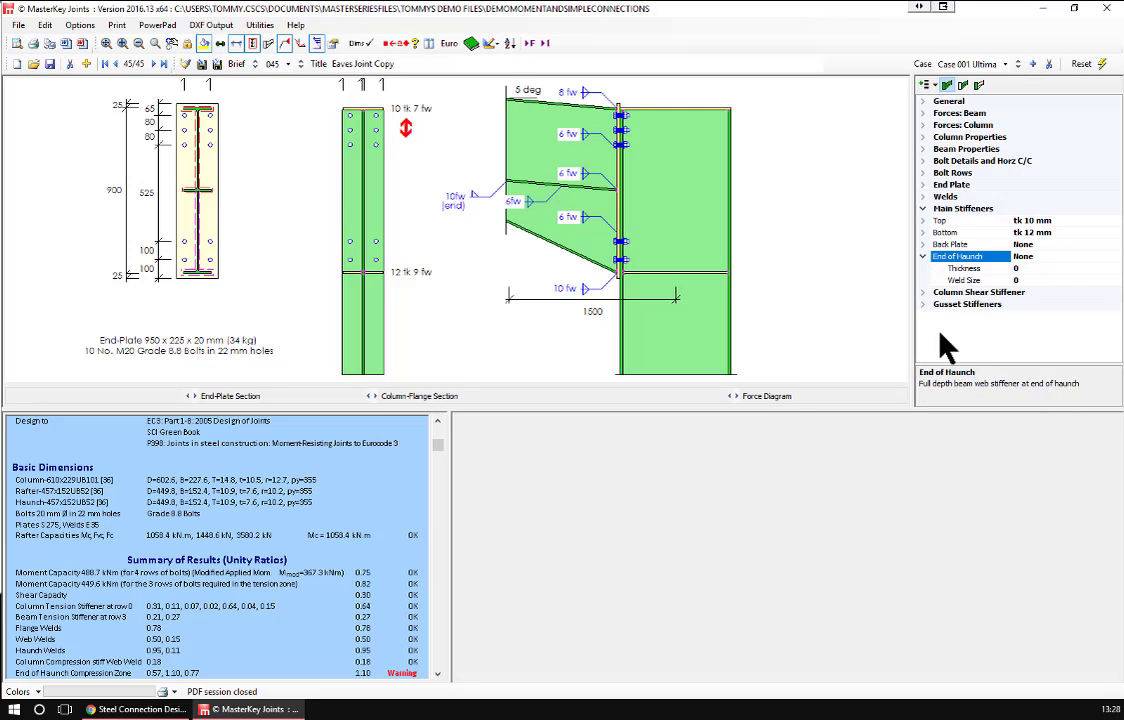
pyautogui.click(963, 270)
pyautogui.write('10')
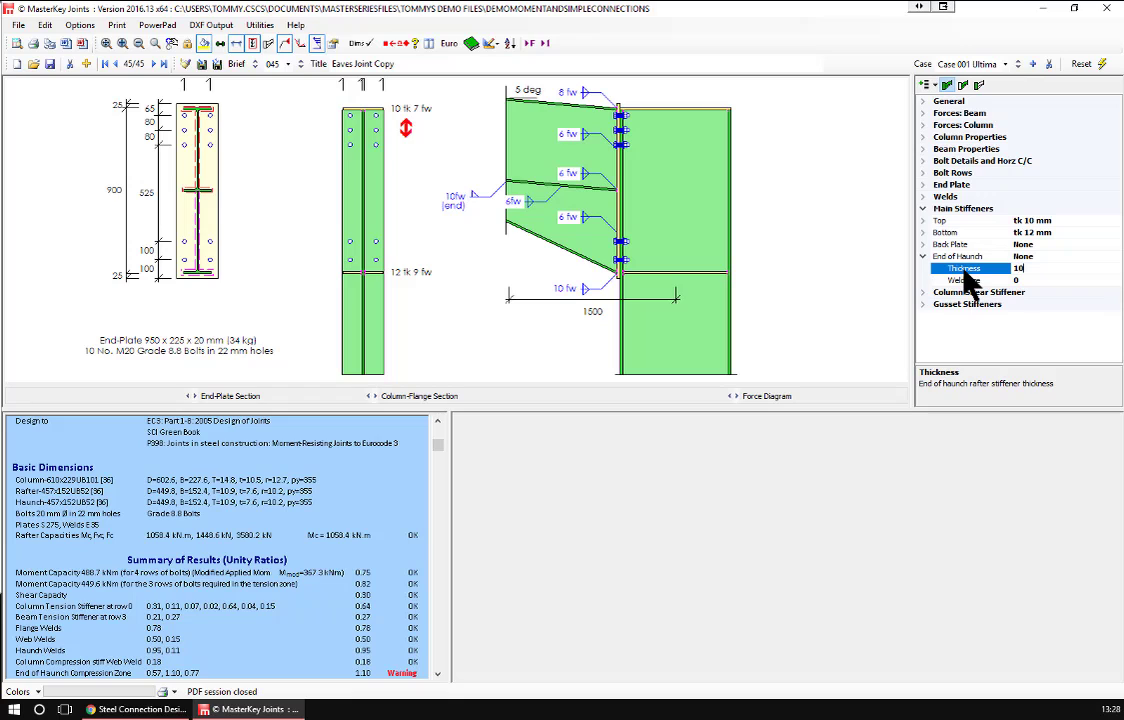
pyautogui.press('Return')
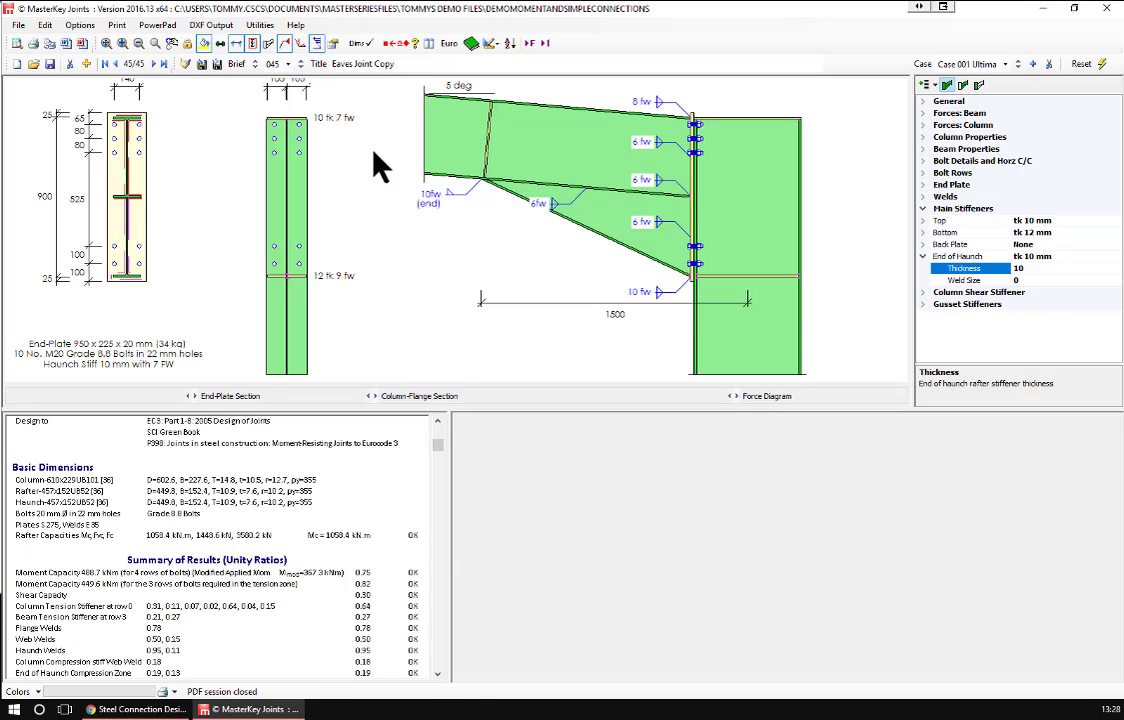
# Create a new base-plate joint and set its Case 001 forces to a 25 kNm moment and 350 kN axial load
pyautogui.click(87, 64)
pyautogui.click(447, 384)
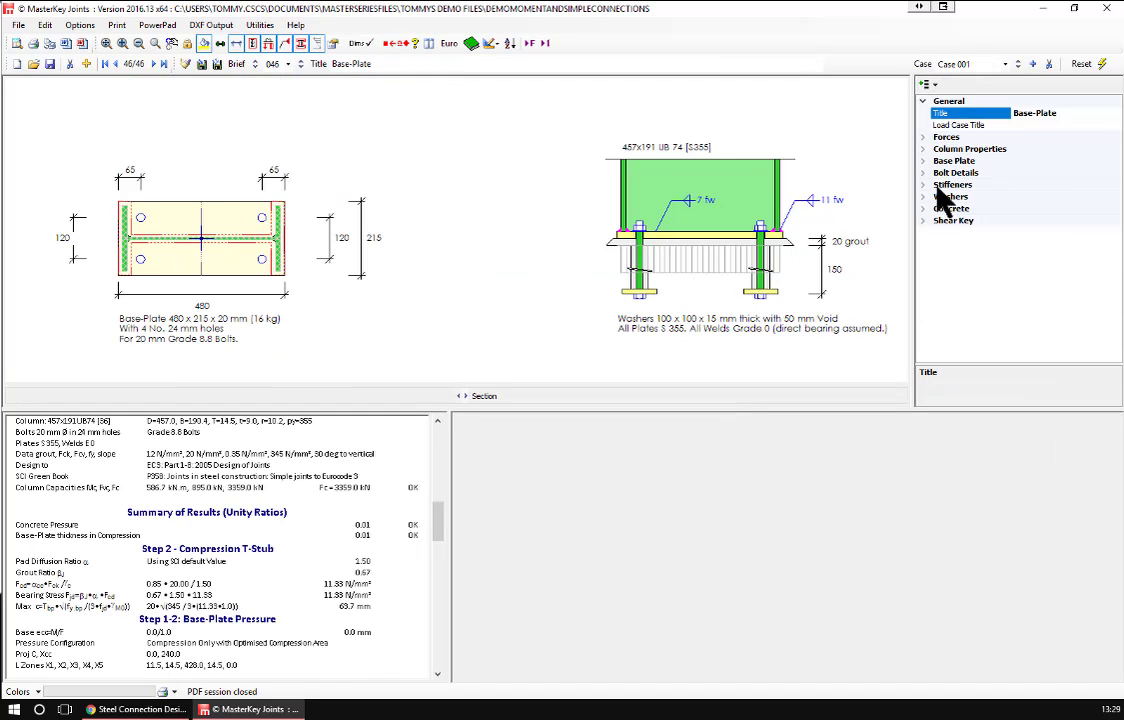
pyautogui.click(940, 138)
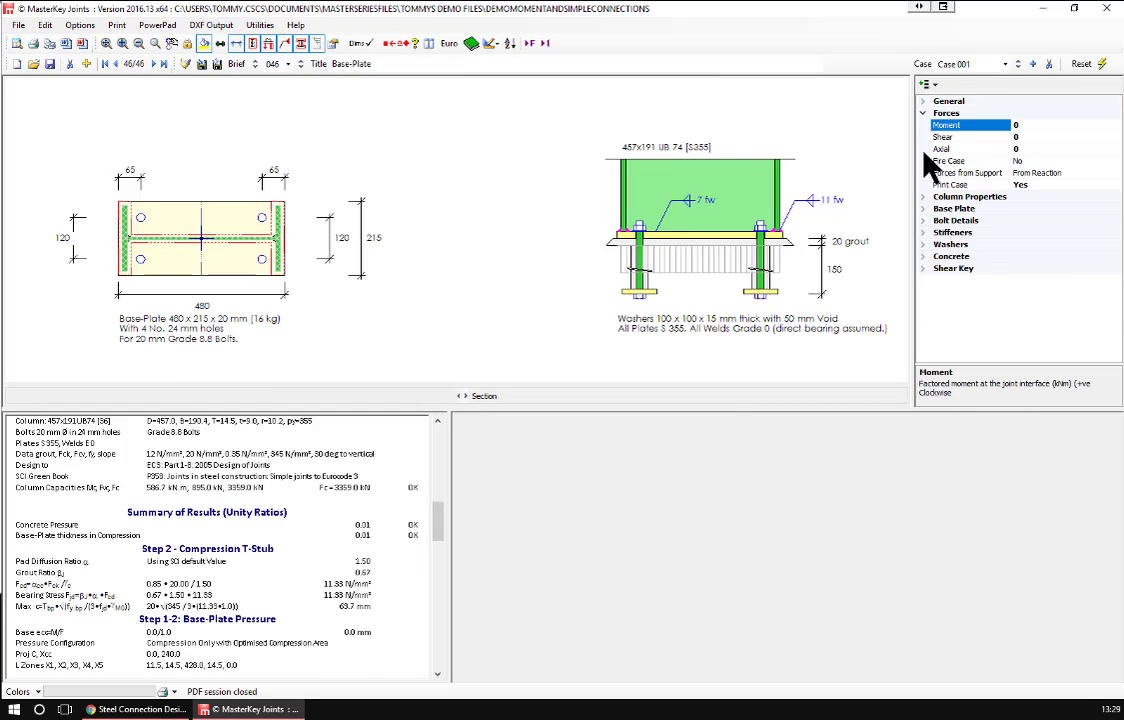
pyautogui.write('25')
pyautogui.press('Down')
pyautogui.press('Down')
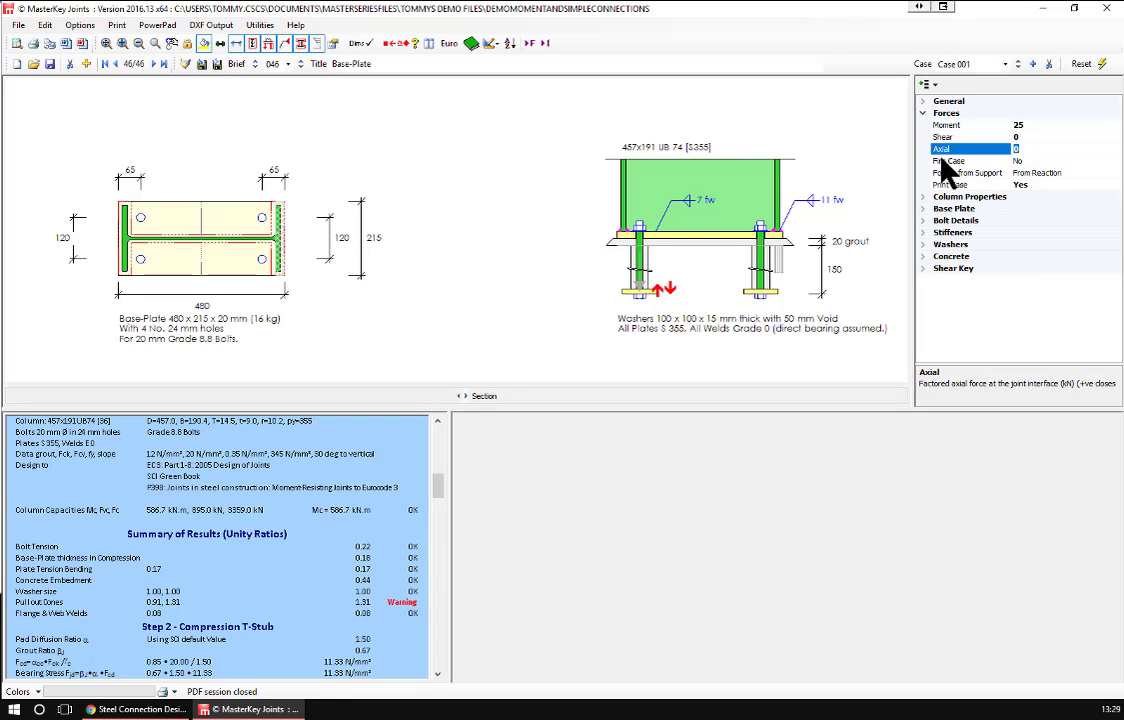
pyautogui.write('350')
pyautogui.press('Return')
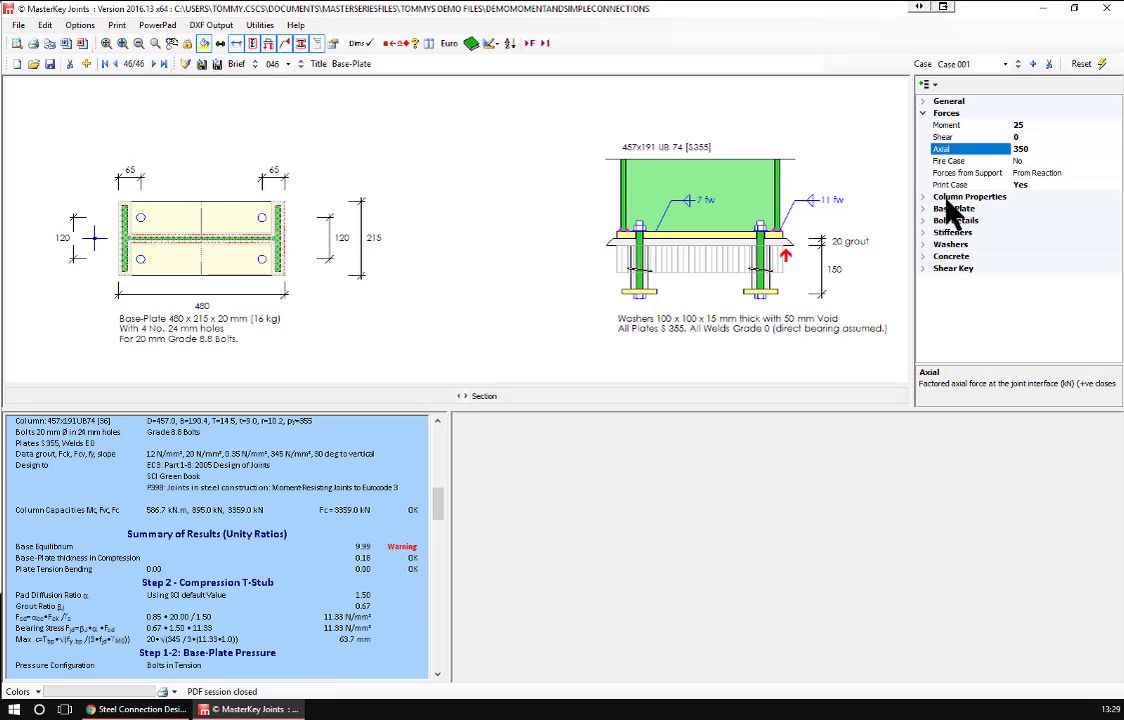
# Change the column to section type UC with the 203x203 UC 52 section
pyautogui.click(955, 197)
pyautogui.doubleClick(945, 137)
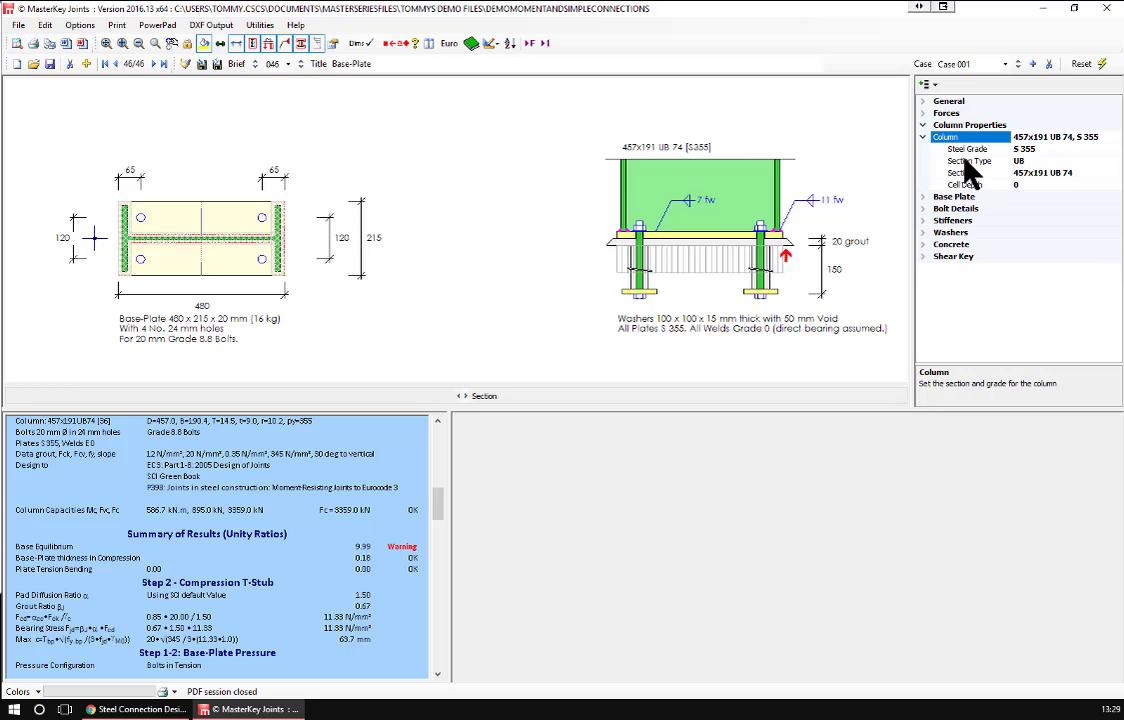
pyautogui.click(968, 161)
pyautogui.click(1086, 162)
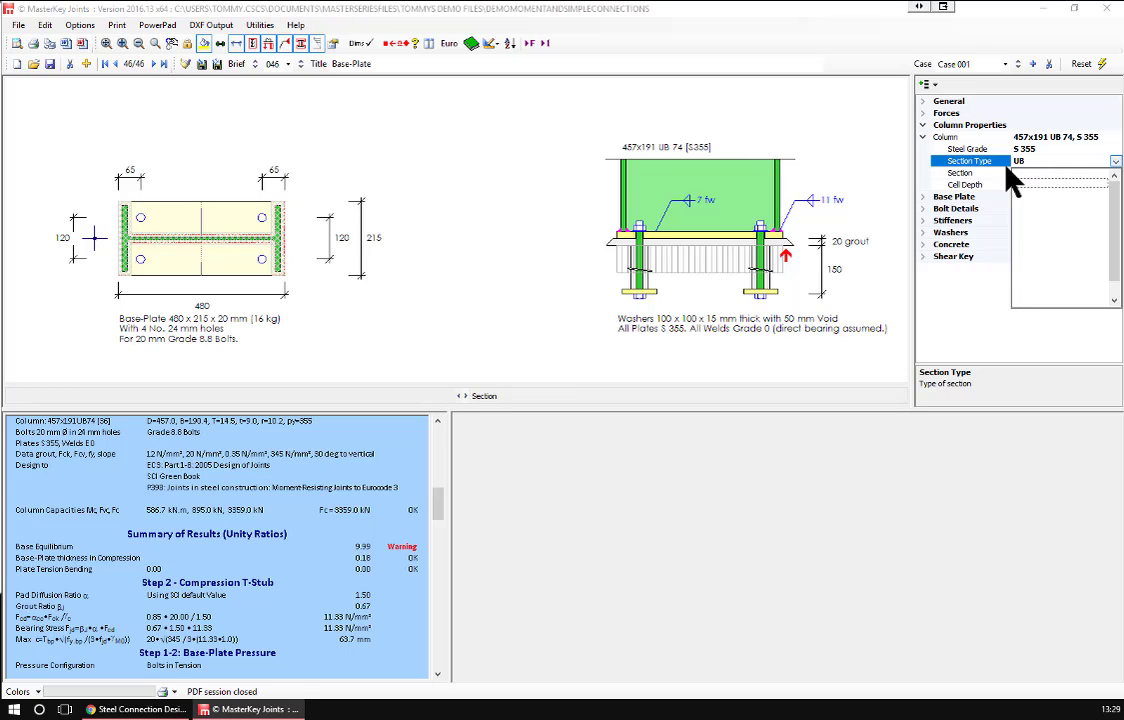
pyautogui.click(1025, 192)
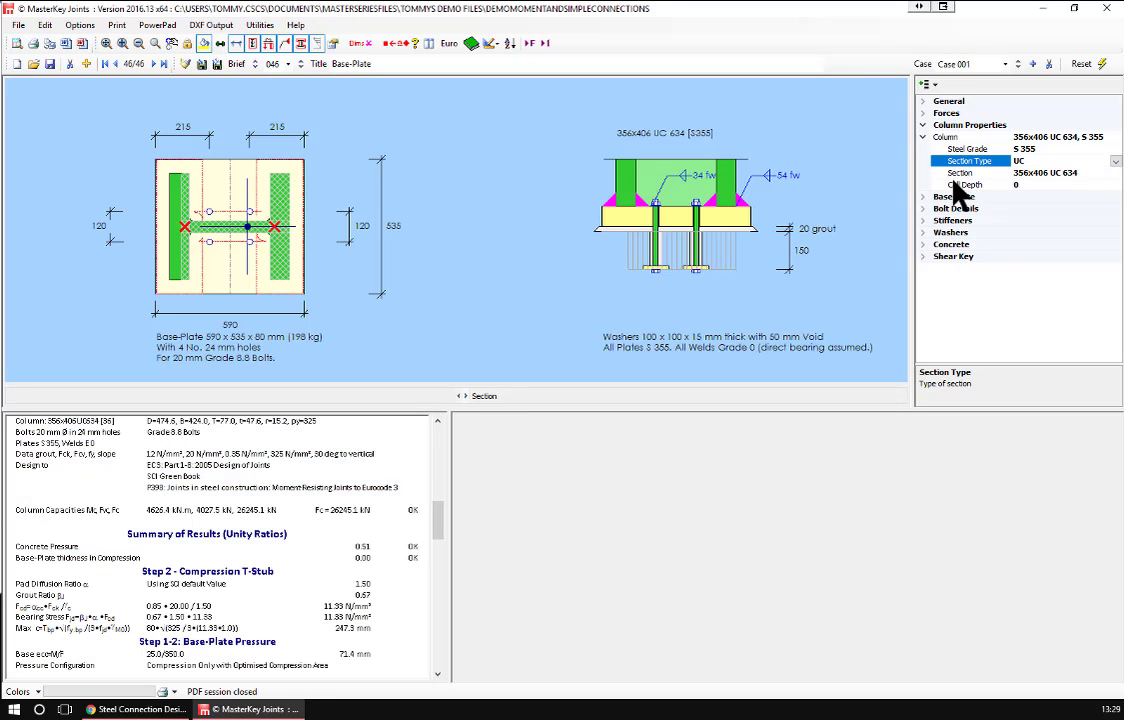
pyautogui.click(958, 176)
pyautogui.doubleClick(958, 174)
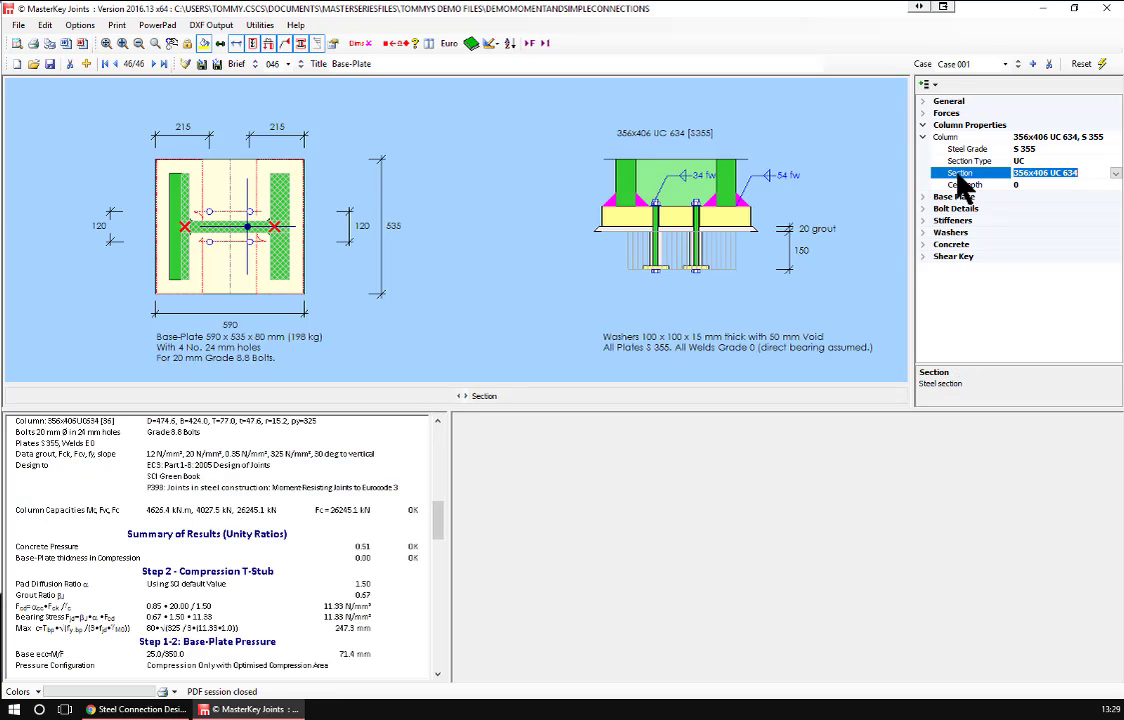
pyautogui.click(1116, 173)
pyautogui.scroll(-6, 1048, 305)
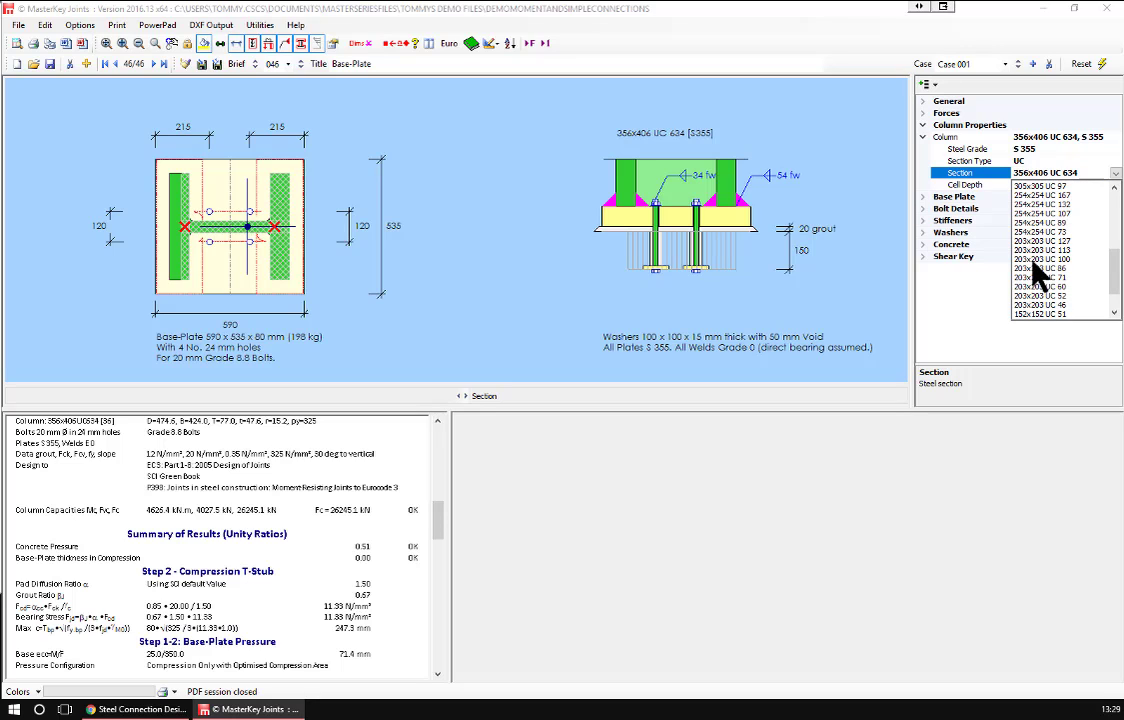
pyautogui.click(1041, 297)
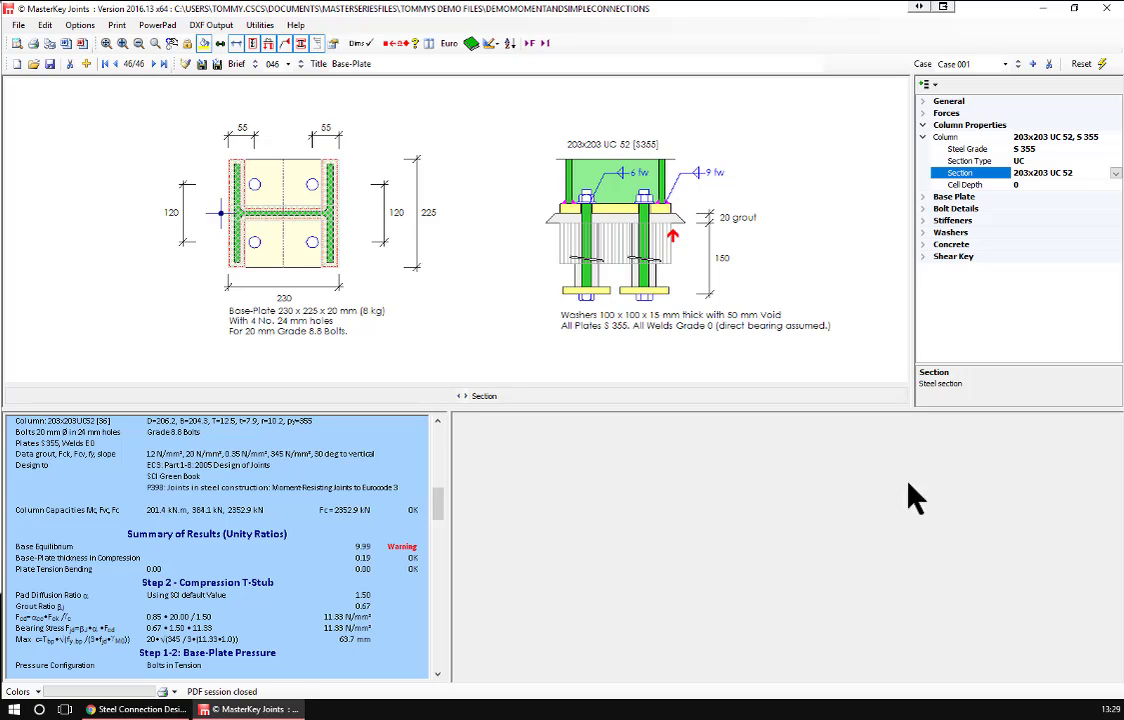
# Set the base plate's breadth and length to 400 mm each
pyautogui.click(952, 197)
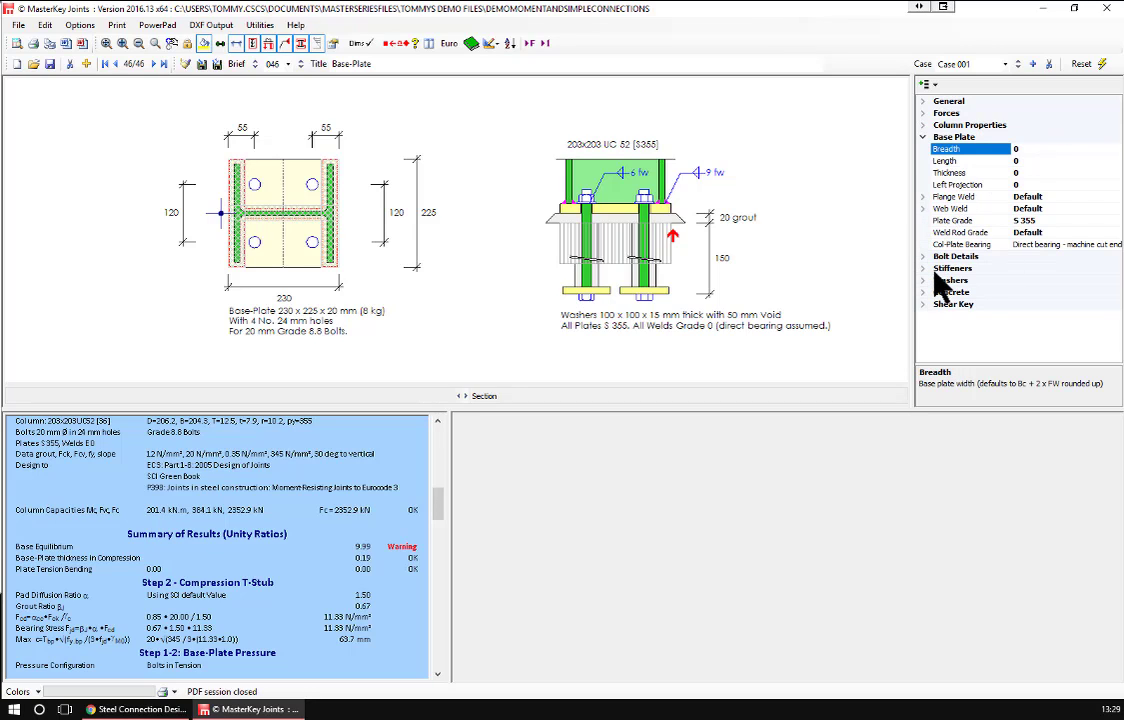
pyautogui.write('400')
pyautogui.press('Return')
pyautogui.press('Tab')
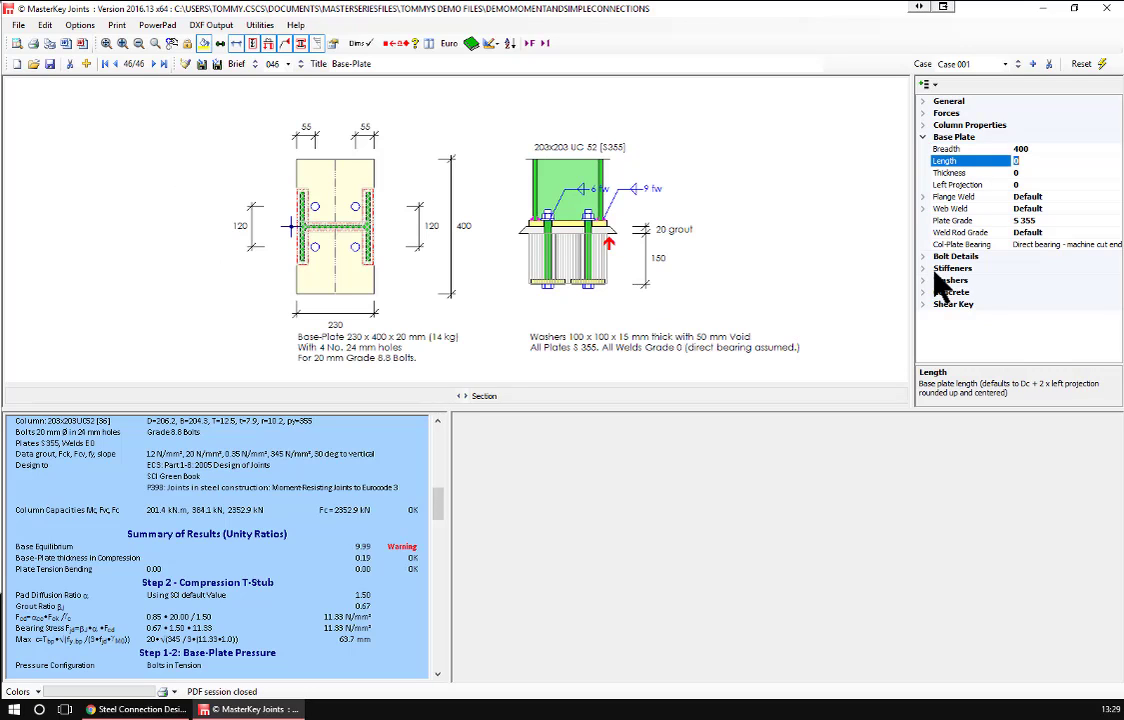
pyautogui.write('400')
pyautogui.press('Return')
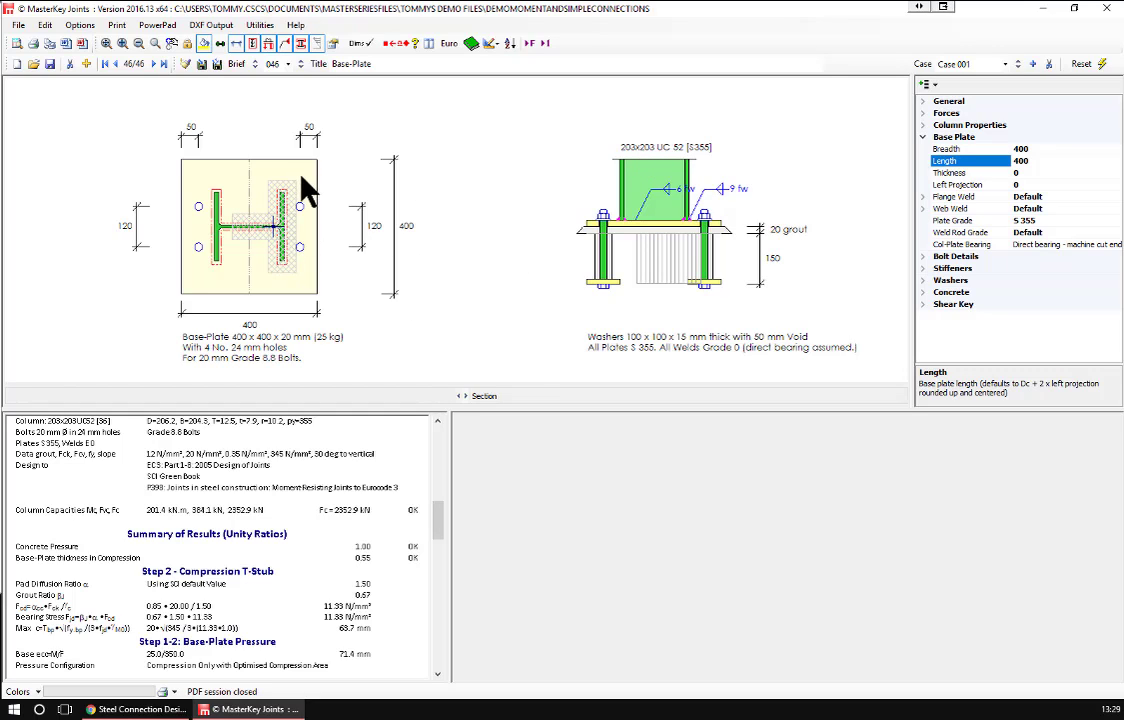
# Review the base-plate pressure calculations and set the concrete grade to 30
pyautogui.moveTo(440, 535); pyautogui.dragTo(450, 585)
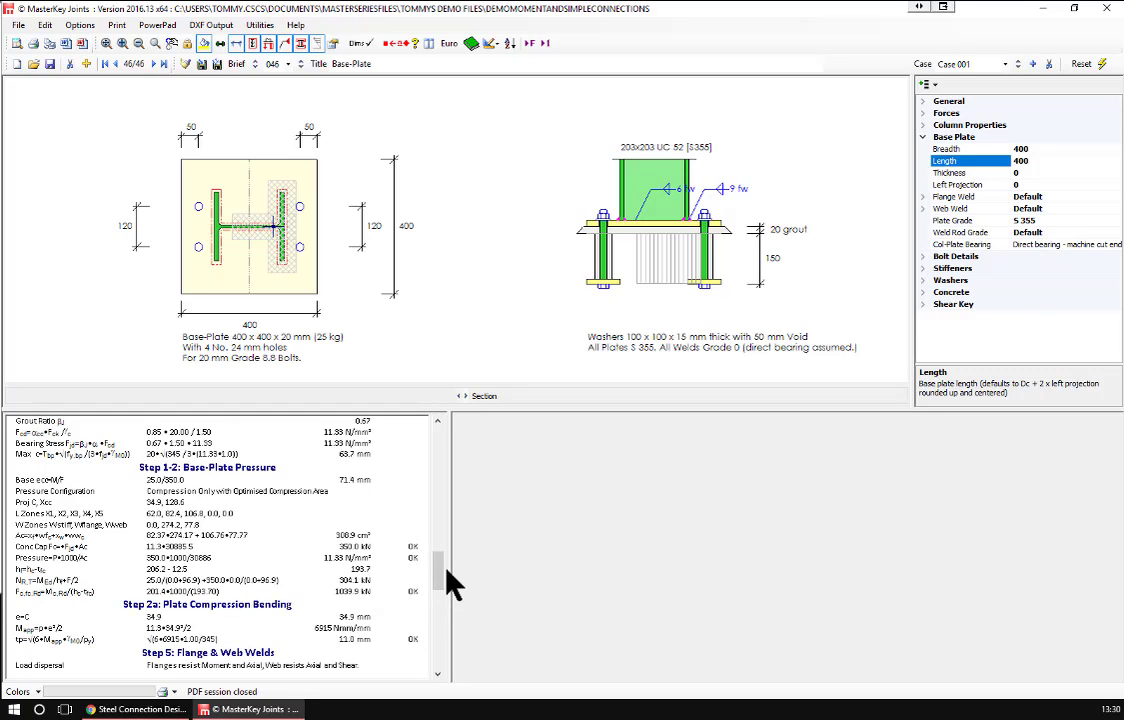
pyautogui.scroll(3, 173, 486)
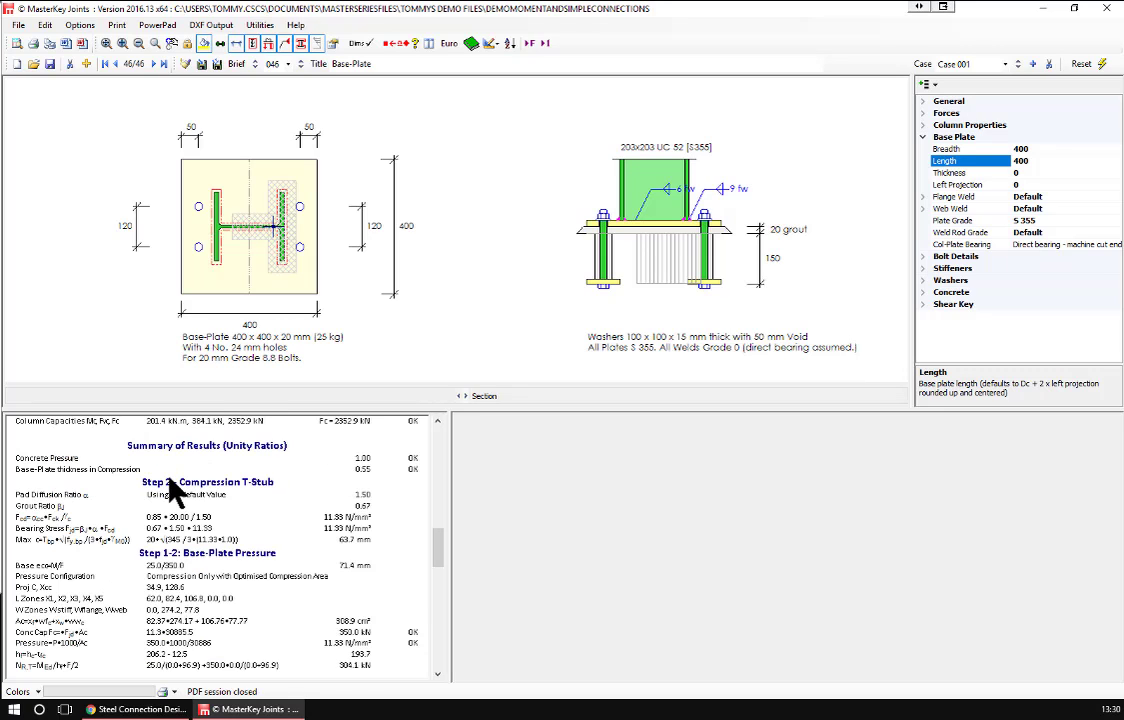
pyautogui.scroll(-3, 110, 455)
pyautogui.scroll(2, 70, 431)
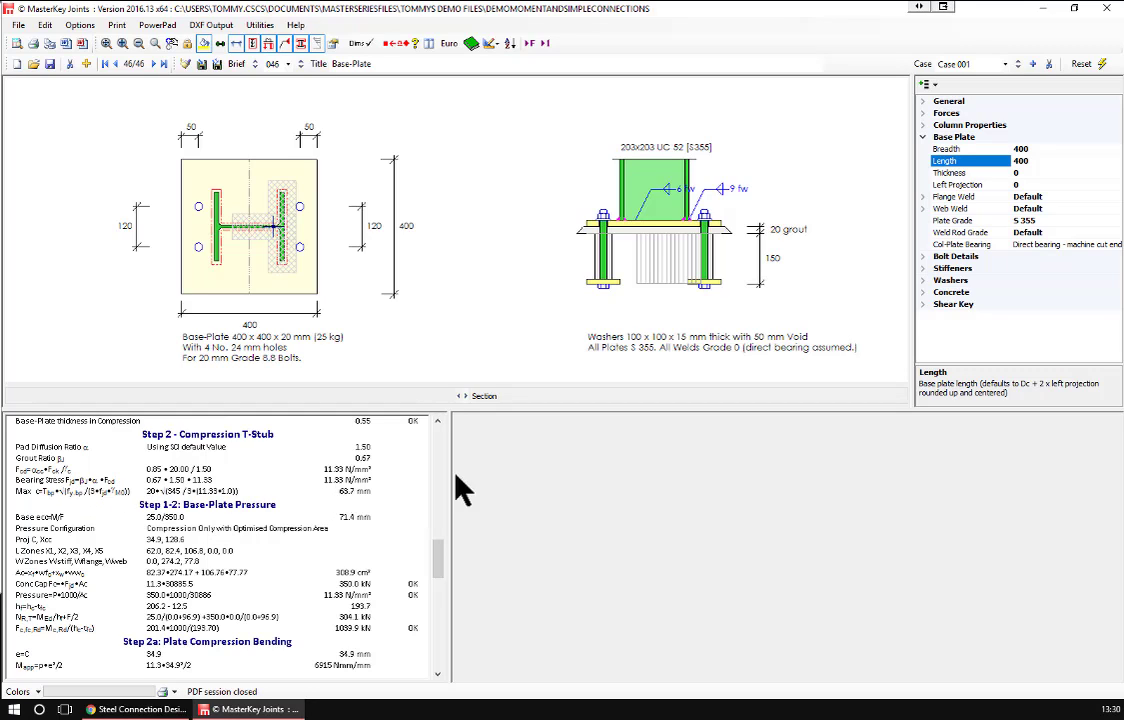
pyautogui.click(935, 292)
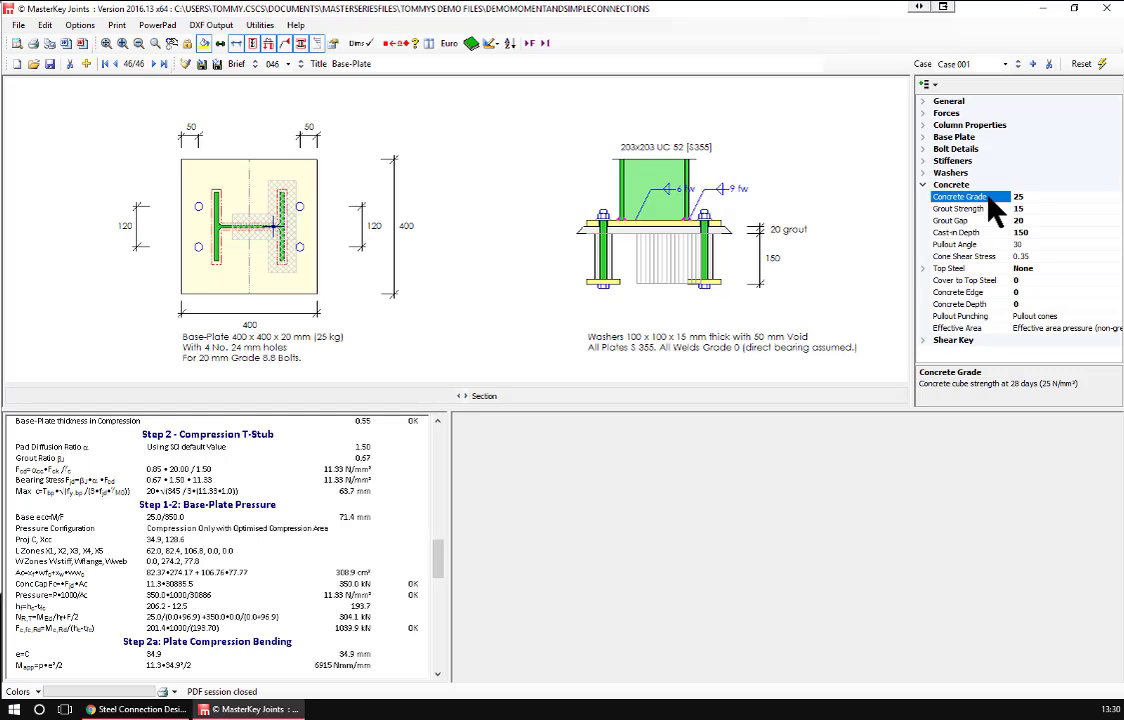
pyautogui.write('30')
pyautogui.press('Return')
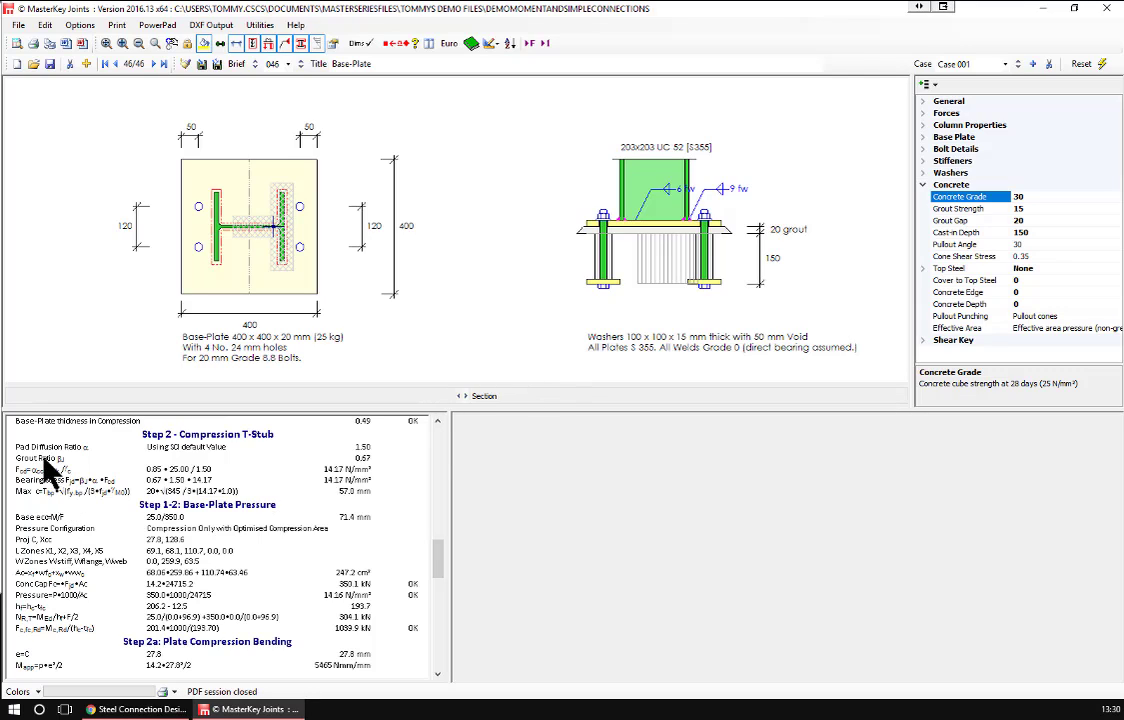
# Set the foundation's concrete edge distance to 1000 mm and its concrete depth to 500 mm
pyautogui.click(953, 293)
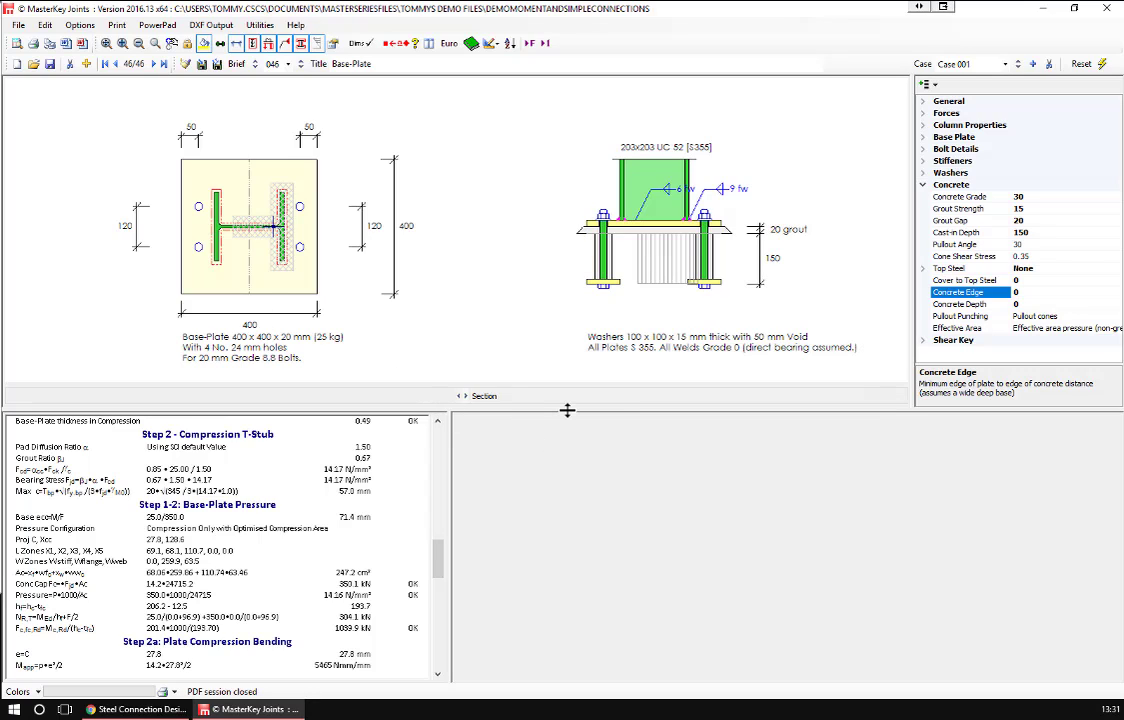
pyautogui.write('1000')
pyautogui.click(940, 304)
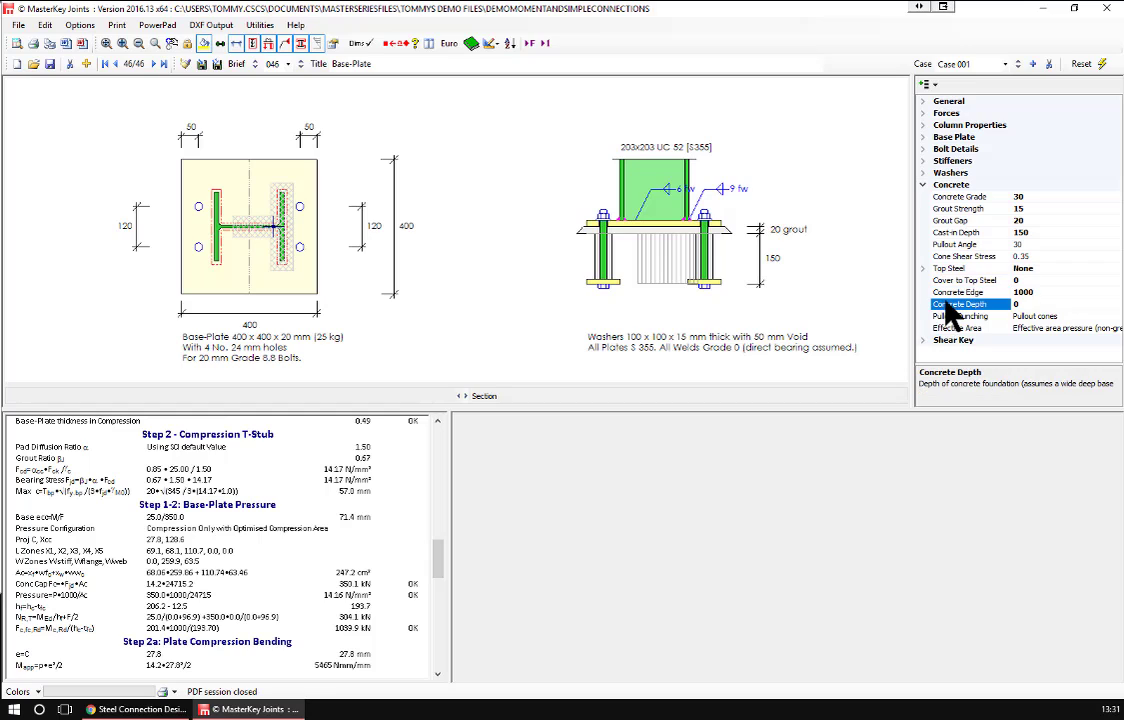
pyautogui.write('500')
pyautogui.press('Return')
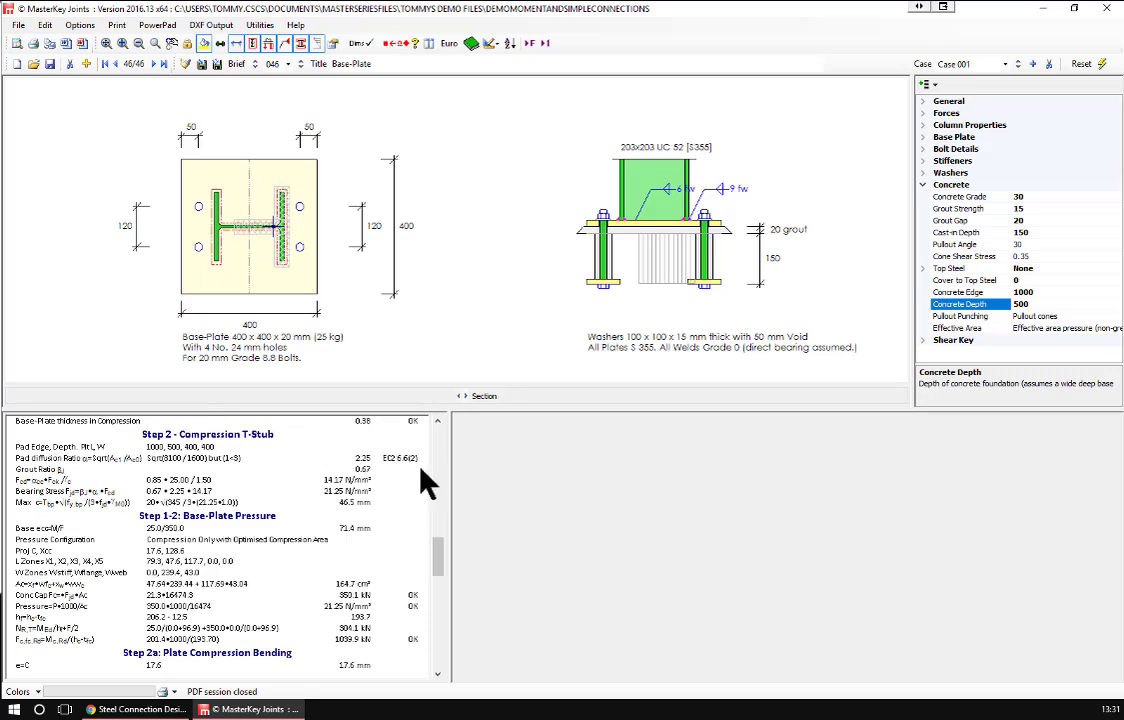
# Add a second load case with an axial uplift force of -200 kN
pyautogui.moveTo(432, 568)
pyautogui.mouseDown()
pyautogui.moveTo(429, 442)
pyautogui.moveTo(424, 568)
pyautogui.mouseUp()
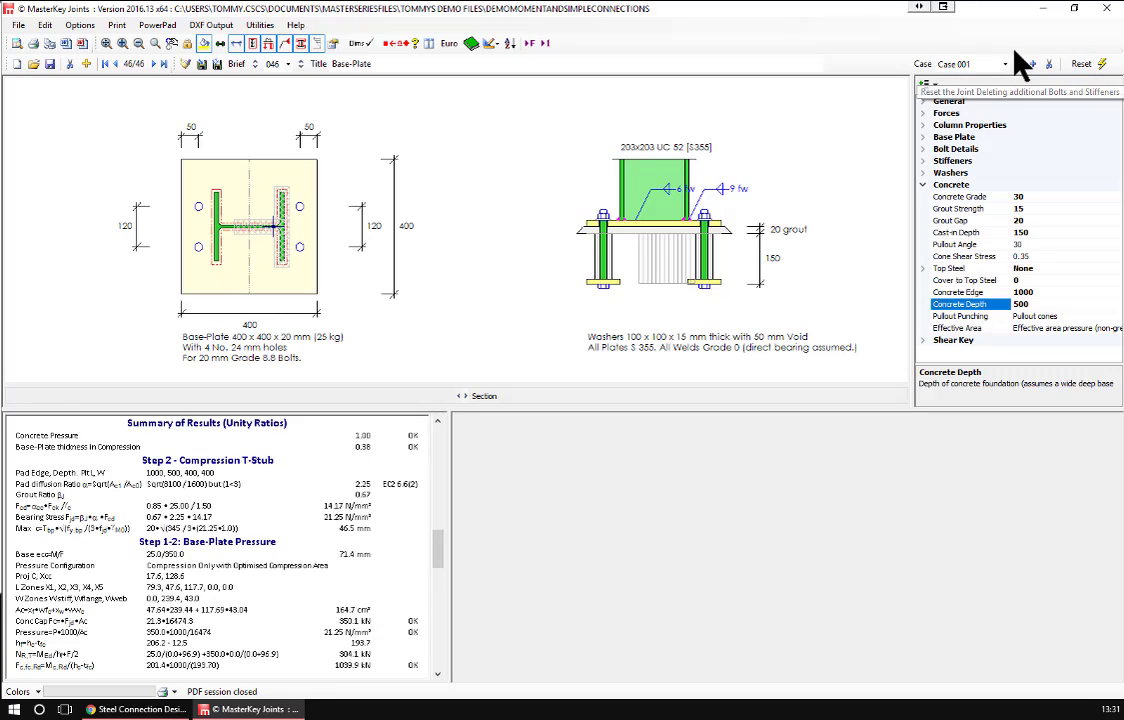
pyautogui.click(1036, 66)
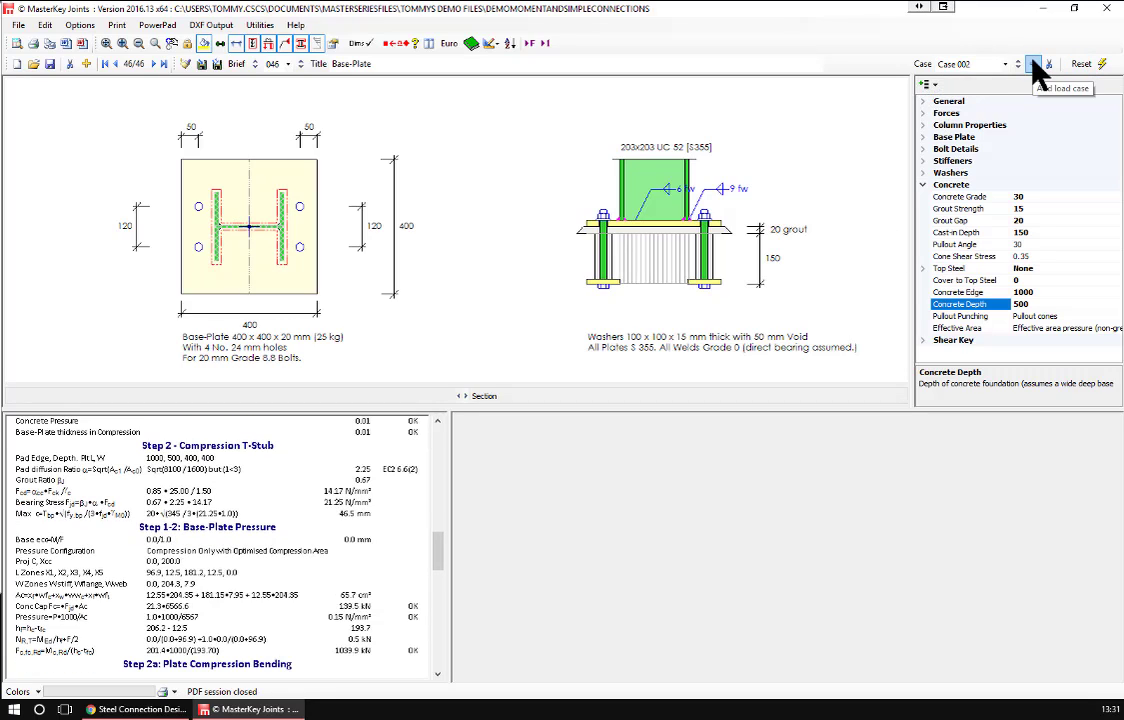
pyautogui.click(958, 113)
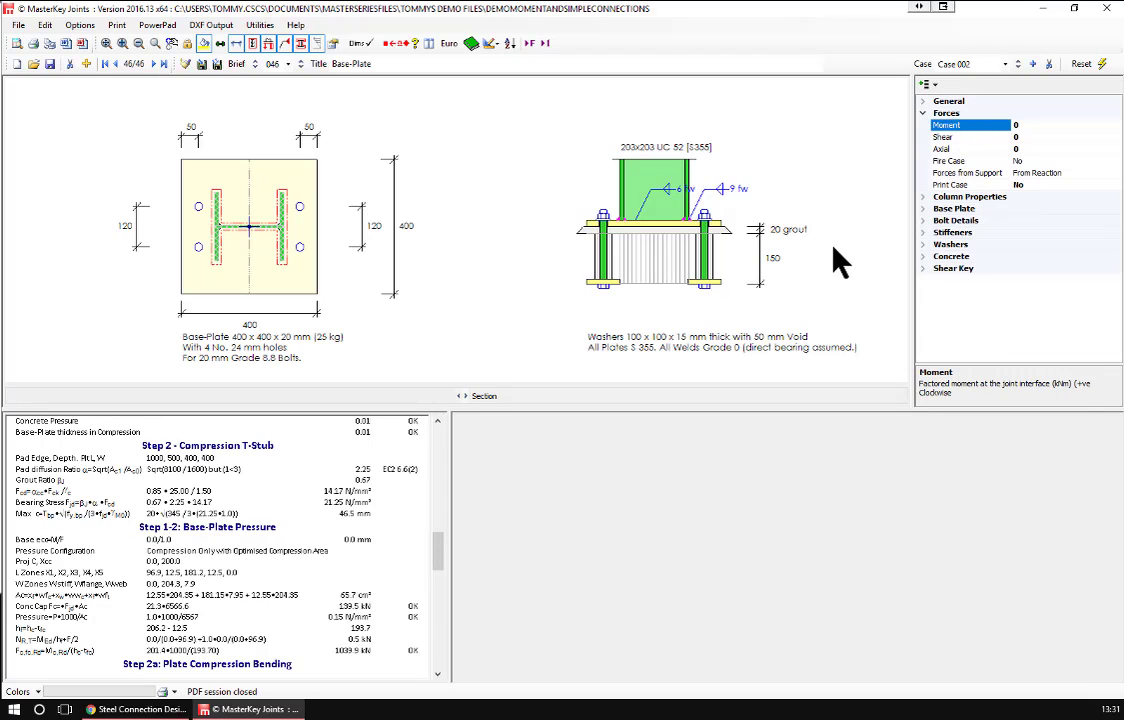
pyautogui.press('Down')
pyautogui.press('Down')
pyautogui.write('-200')
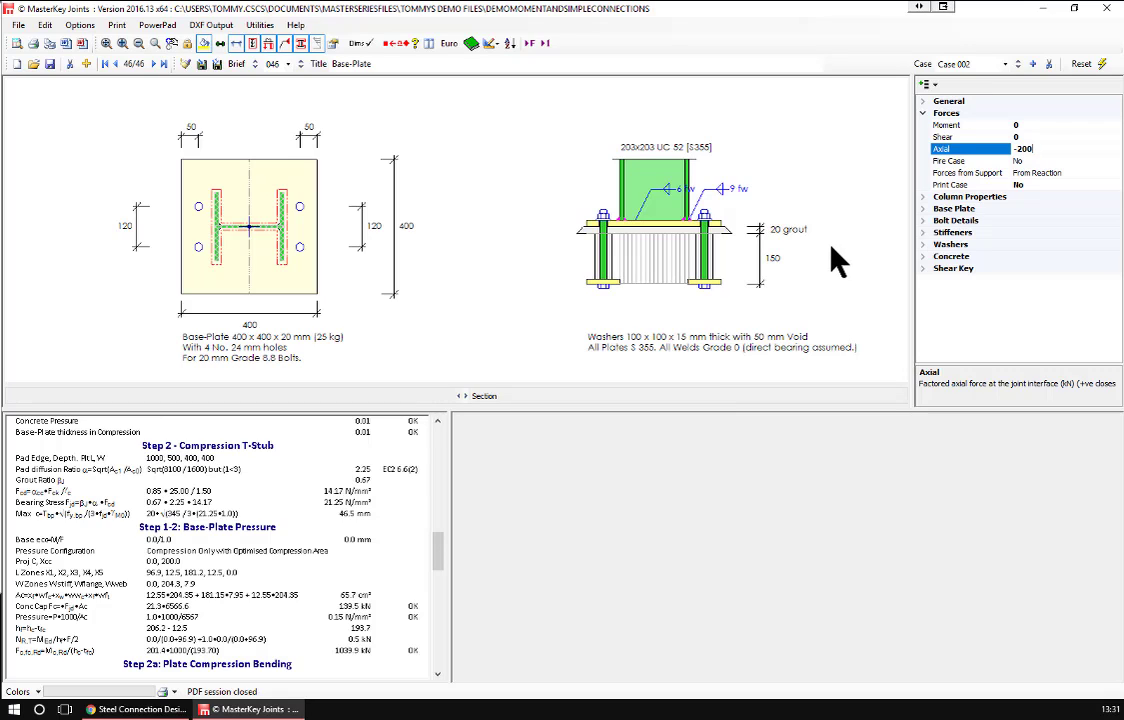
pyautogui.click(948, 162)
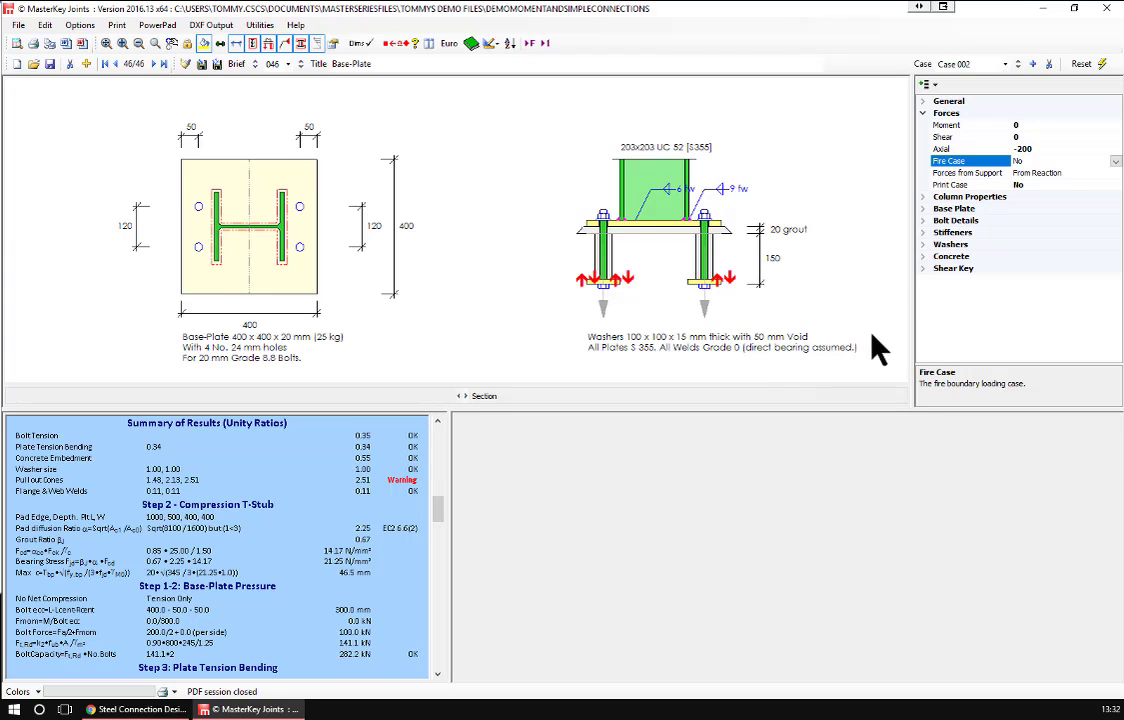
# Set the inner cross-centres of the base plate's left-side exterior bolts to 250 mm
pyautogui.click(962, 222)
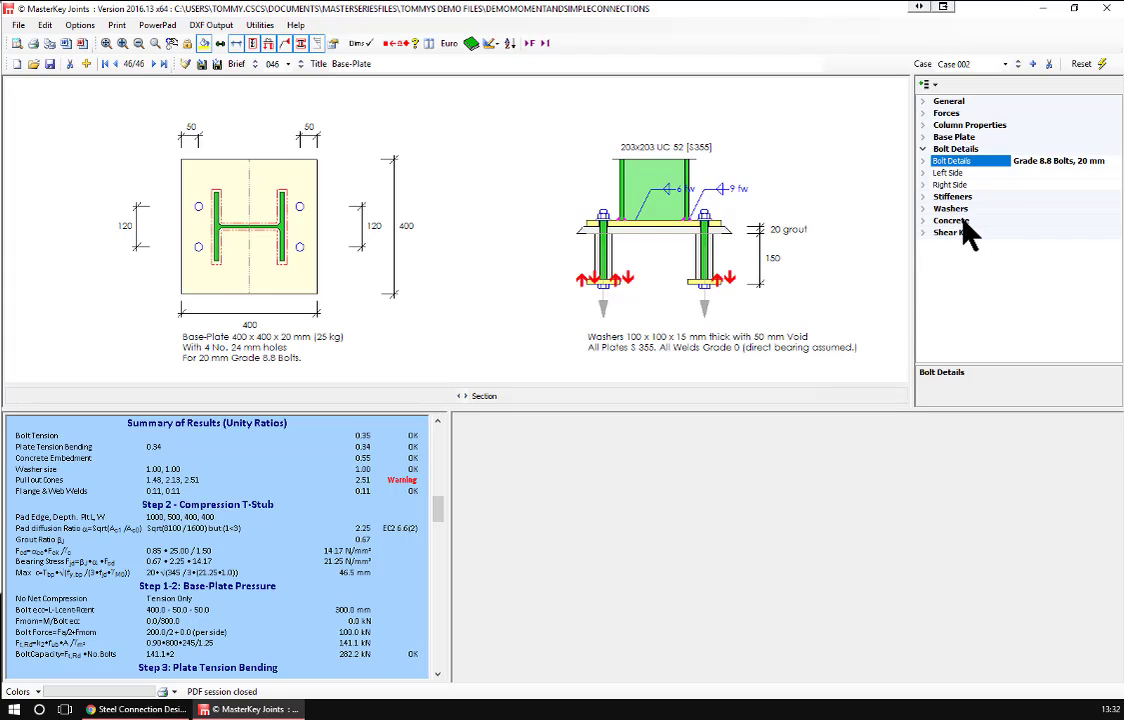
pyautogui.click(947, 174)
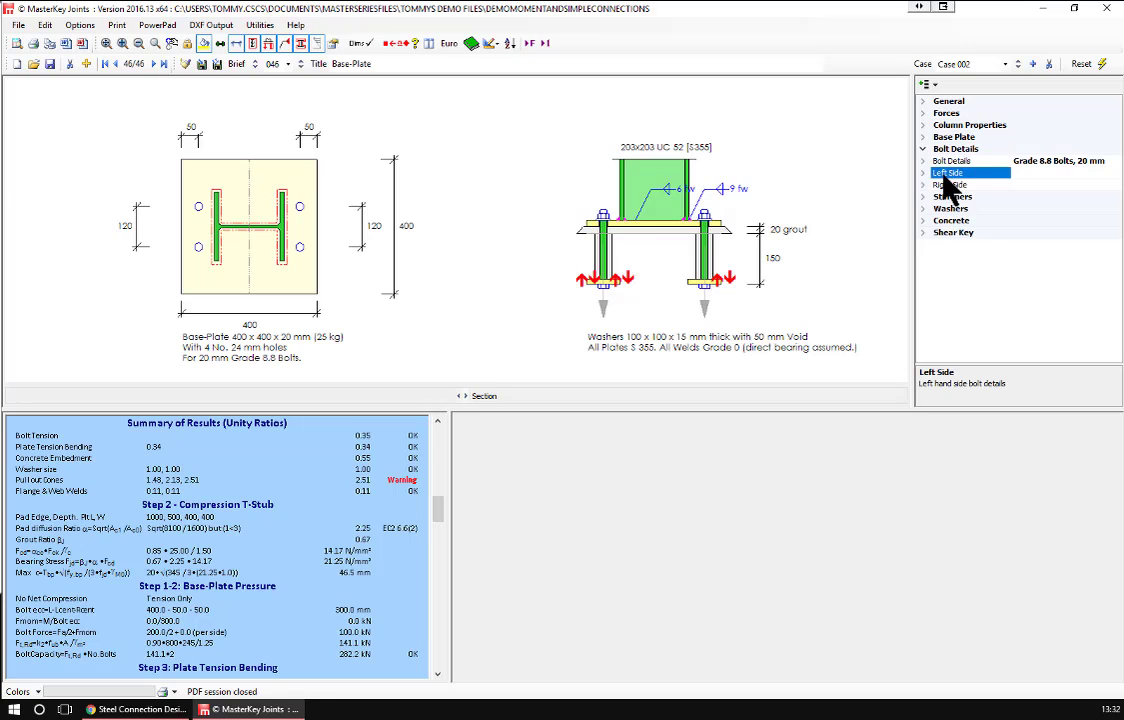
pyautogui.doubleClick(959, 197)
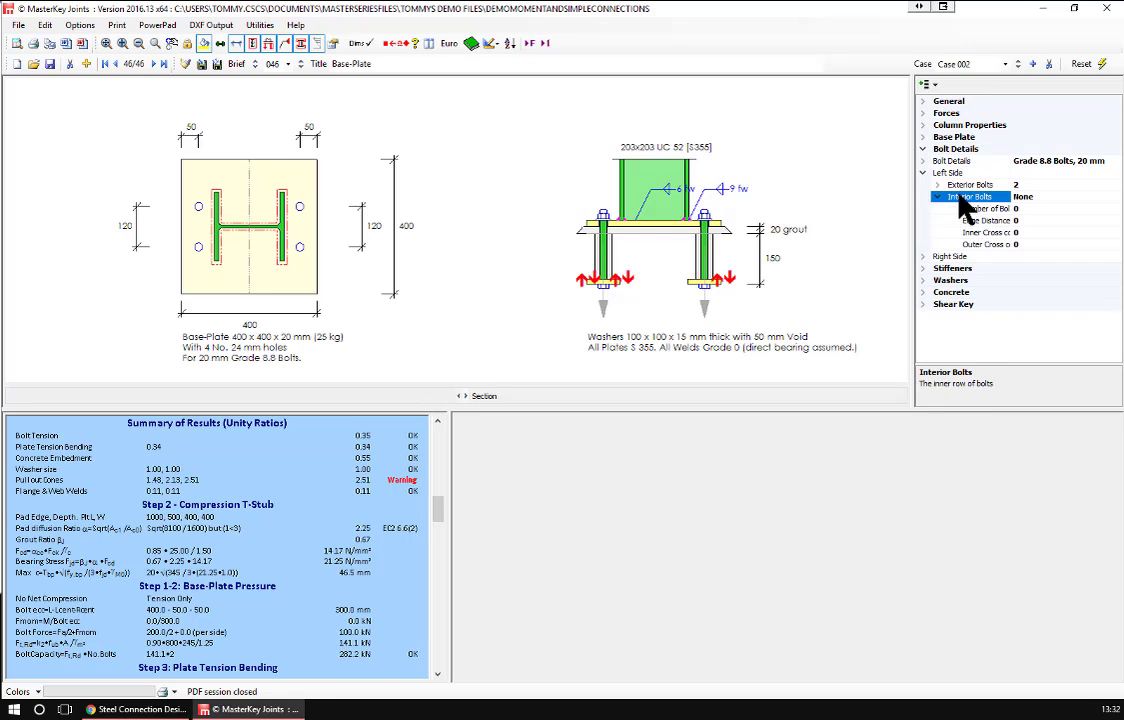
pyautogui.doubleClick(952, 183)
pyautogui.press('Down')
pyautogui.press('Down')
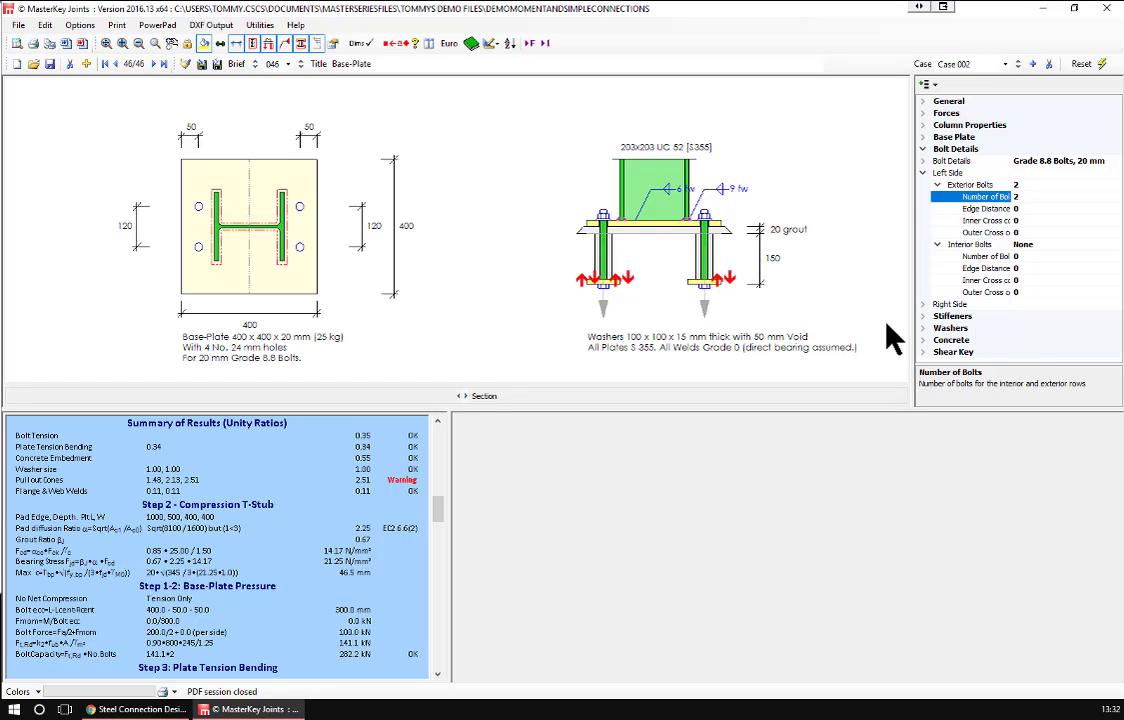
pyautogui.press('Down')
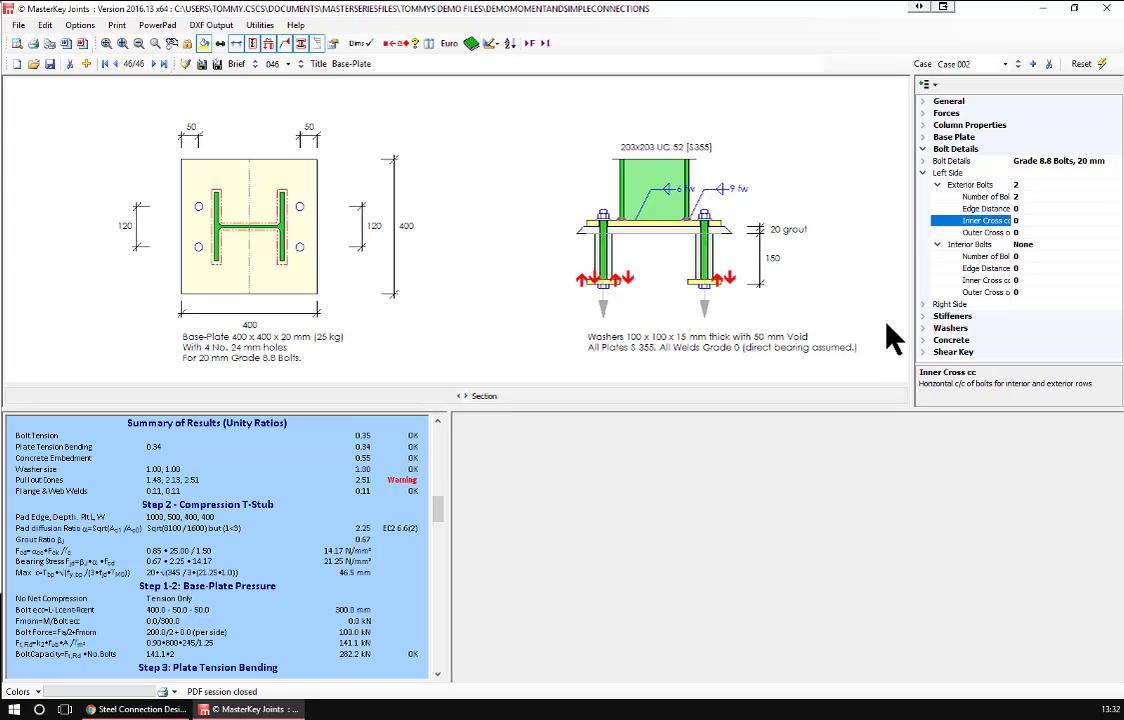
pyautogui.write('200')
pyautogui.press('BackSpace')
pyautogui.press('BackSpace')
pyautogui.write('50')
pyautogui.press('Return')
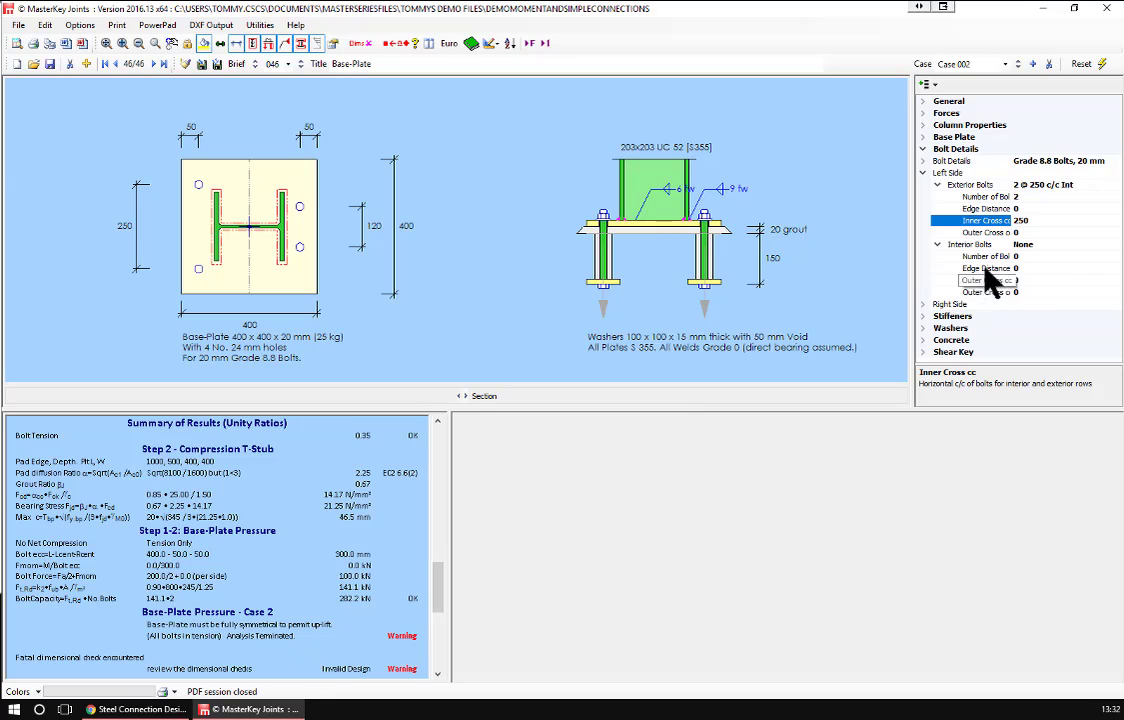
# Set the inner cross-centres of the right-side exterior bolts to 250 mm to match the left side
pyautogui.doubleClick(959, 304)
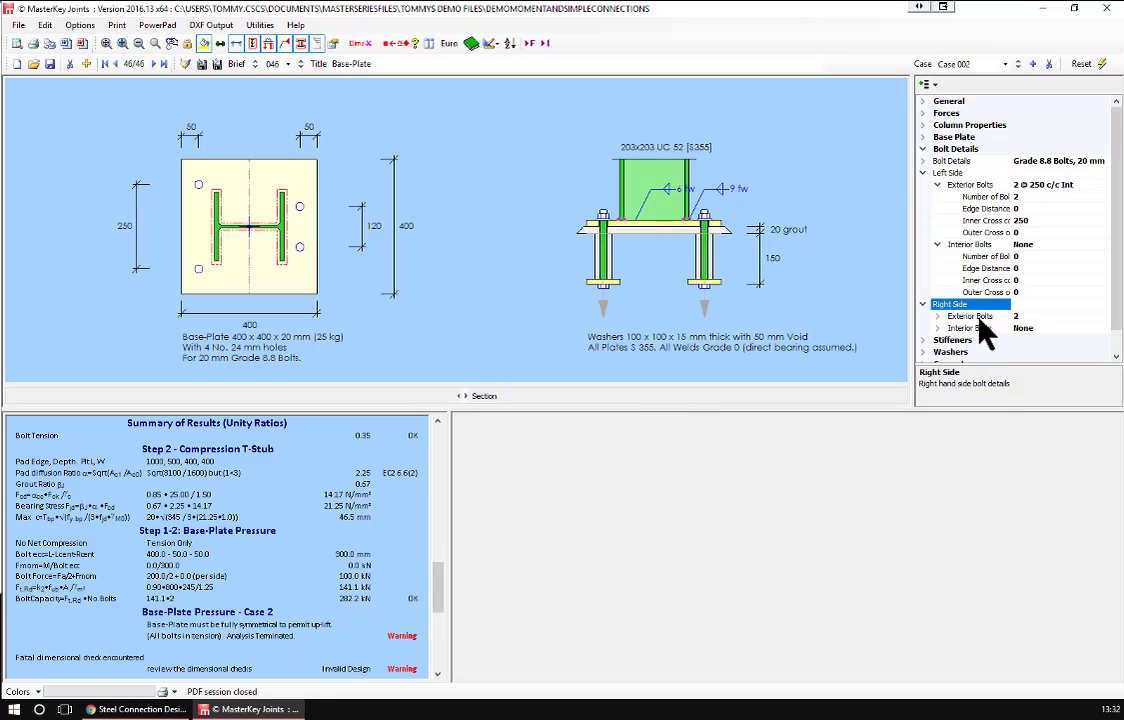
pyautogui.scroll(-1, 978, 322)
pyautogui.doubleClick(962, 291)
pyautogui.press('Down')
pyautogui.press('Down')
pyautogui.press('Down')
pyautogui.write('250')
pyautogui.press('Return')
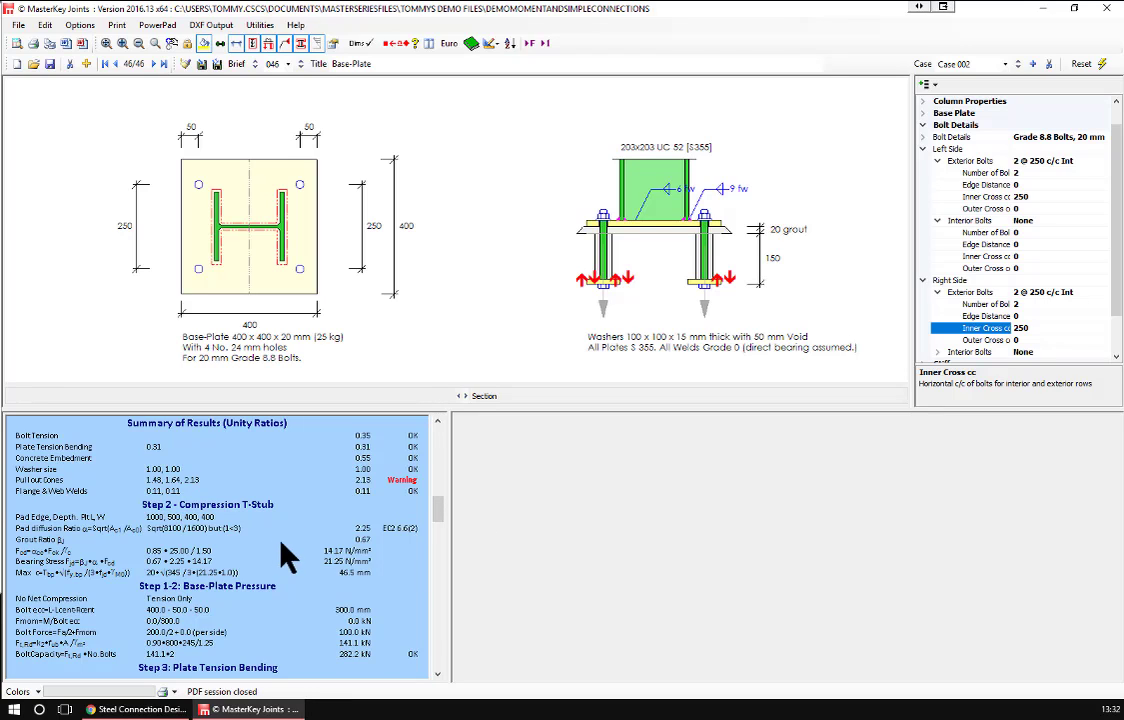
pyautogui.scroll(-1, 1038, 322)
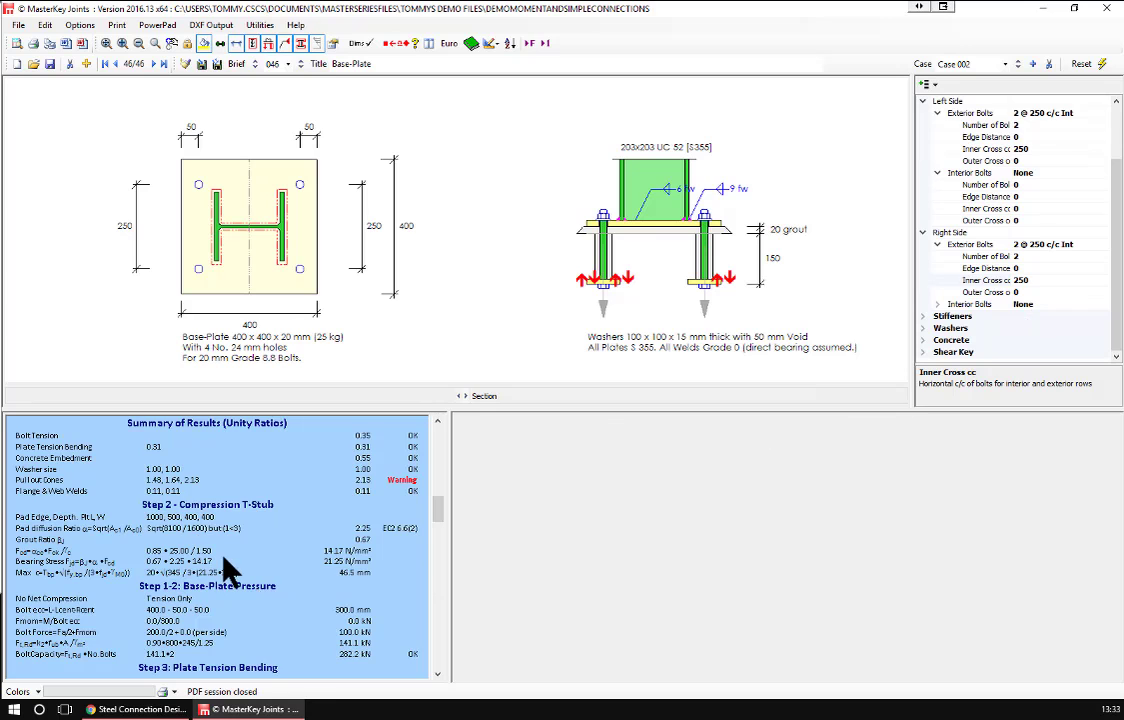
# Review the washer and bolt pullout cone checks in the base-plate results for the uplift case
pyautogui.scroll(-4, 228, 572)
pyautogui.scroll(-6, 228, 572)
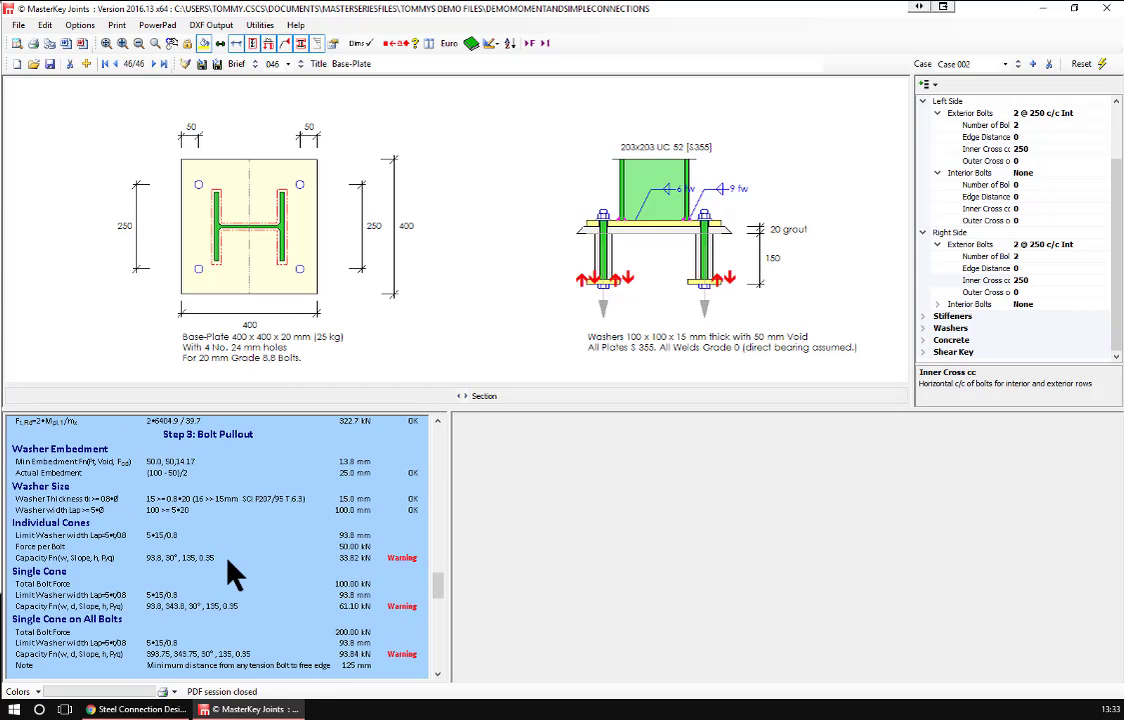
pyautogui.scroll(3, 105, 566)
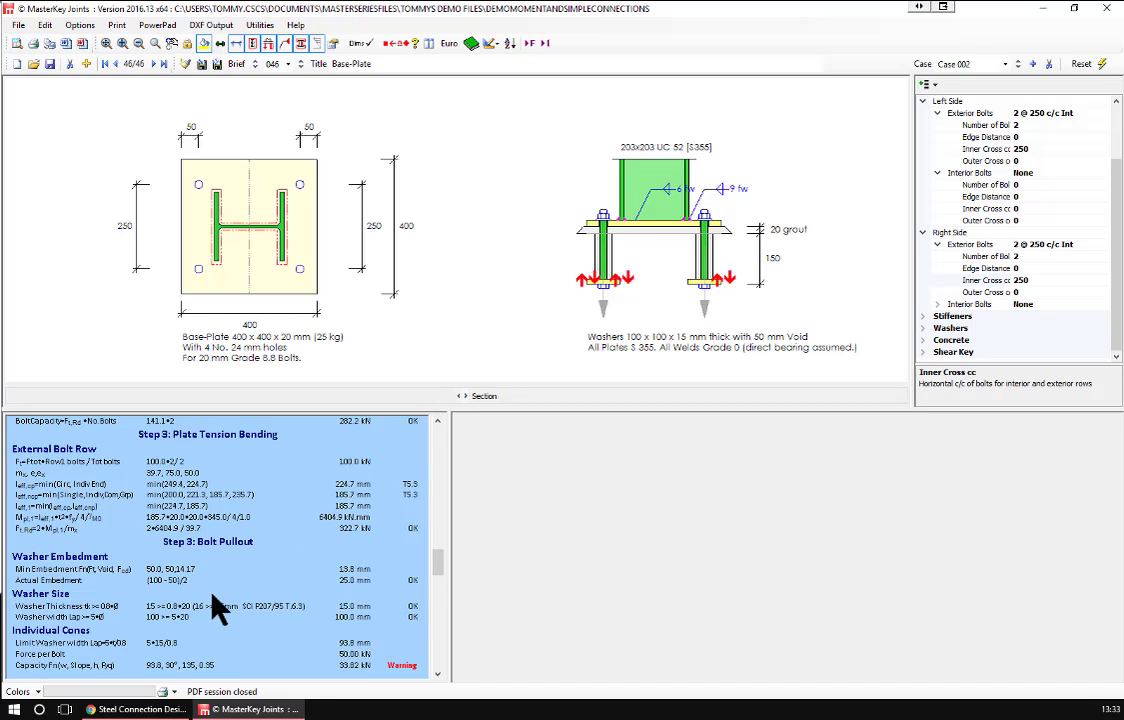
pyautogui.scroll(-3, 215, 605)
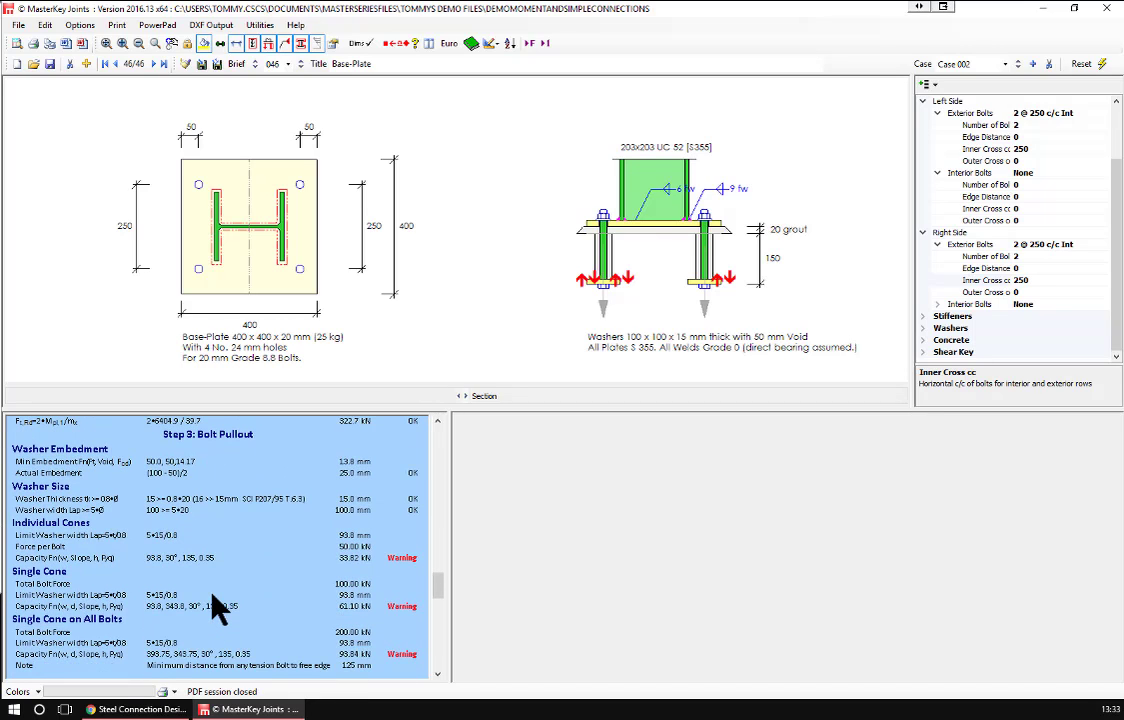
pyautogui.scroll(-5, 213, 600)
pyautogui.scroll(4, 213, 600)
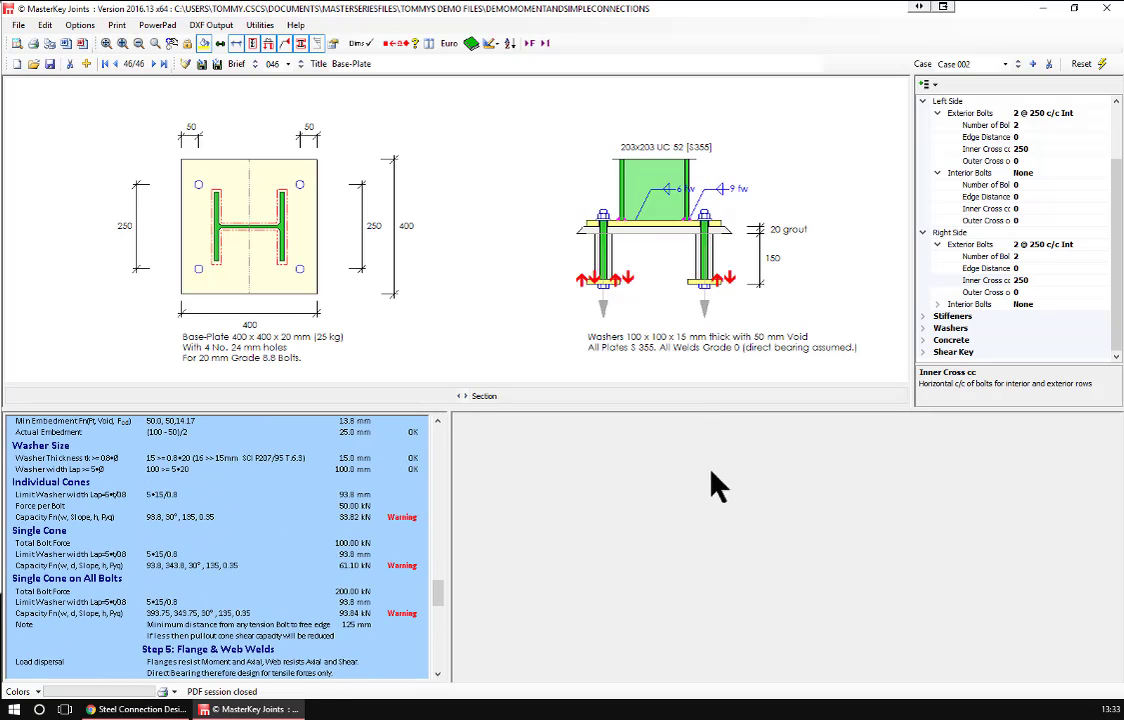
# Define the foundation's top steel reinforcement as 10 mm diameter bars at 200 mm centres
pyautogui.click(958, 340)
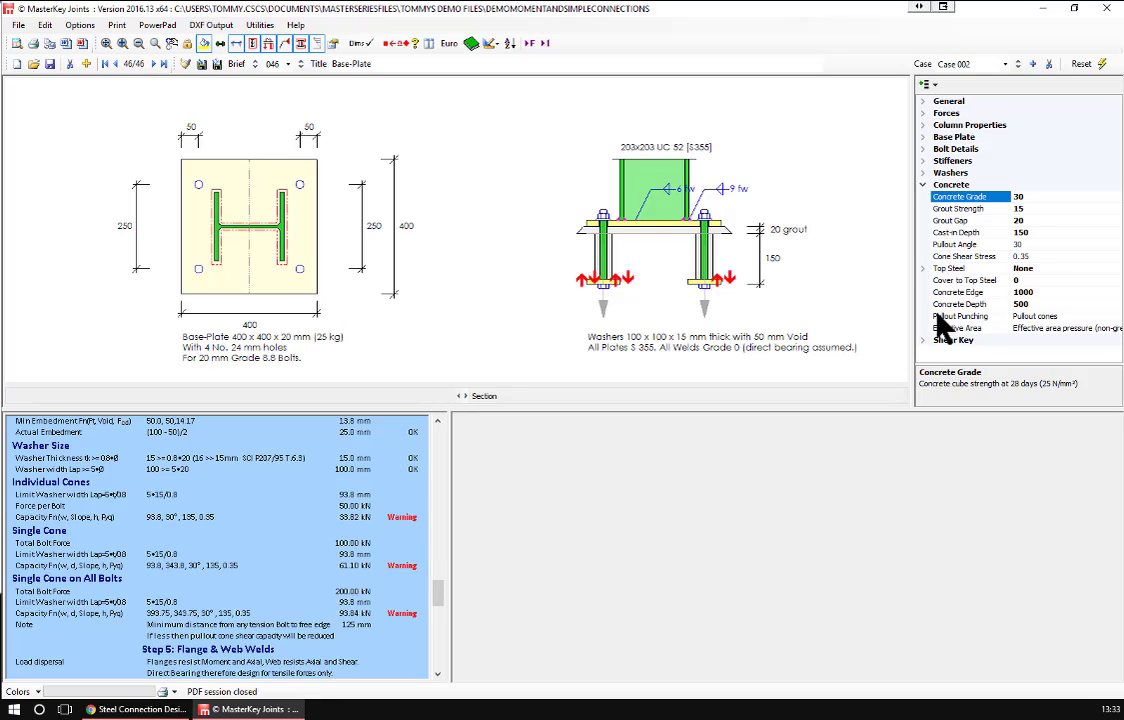
pyautogui.click(952, 282)
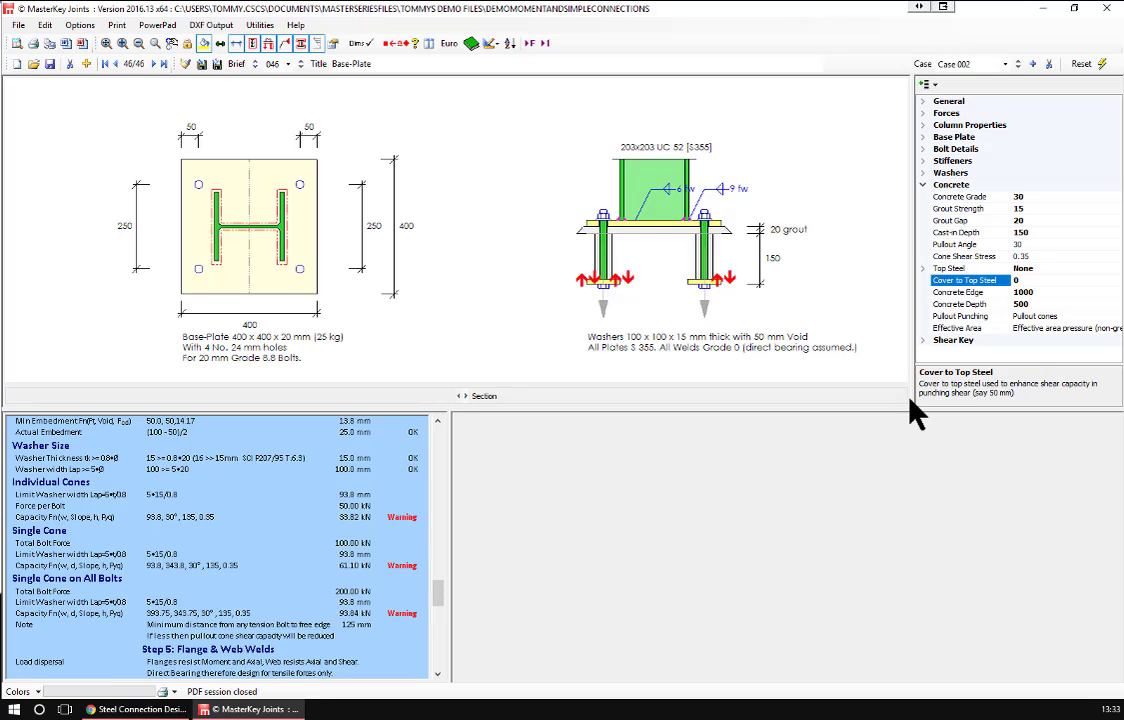
pyautogui.press('Up')
pyautogui.press('Up')
pyautogui.press('Up')
pyautogui.press('Up')
pyautogui.press('Up')
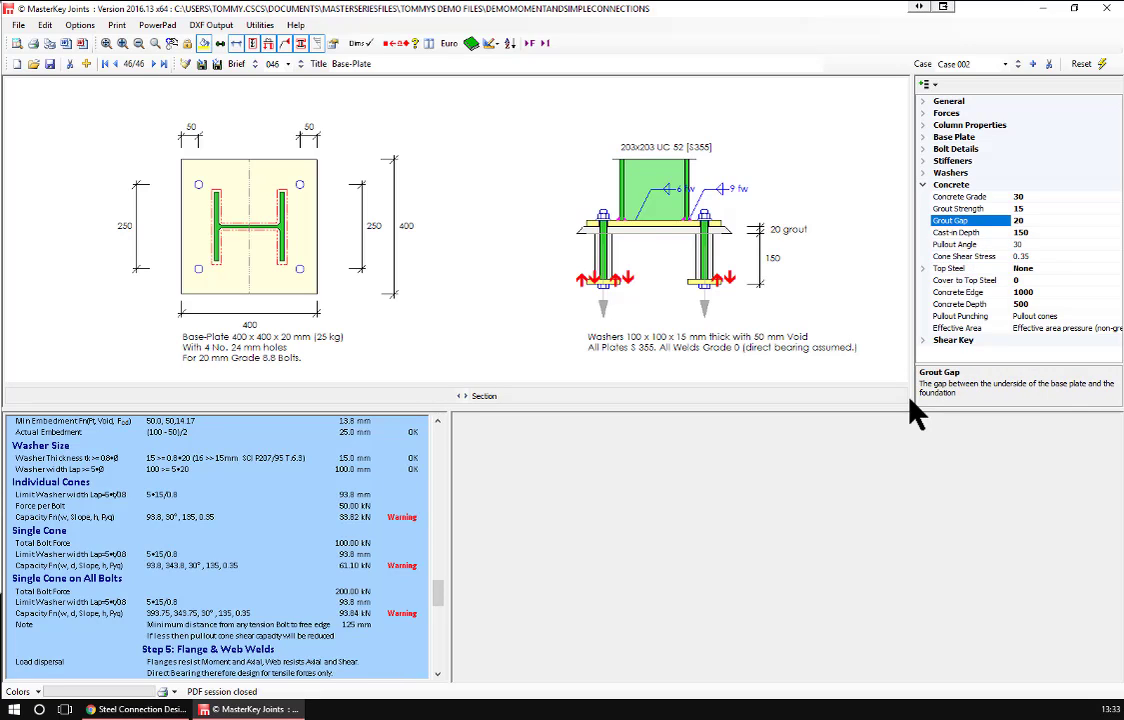
pyautogui.press('Down')
pyautogui.press('Down')
pyautogui.press('Down')
pyautogui.press('Down')
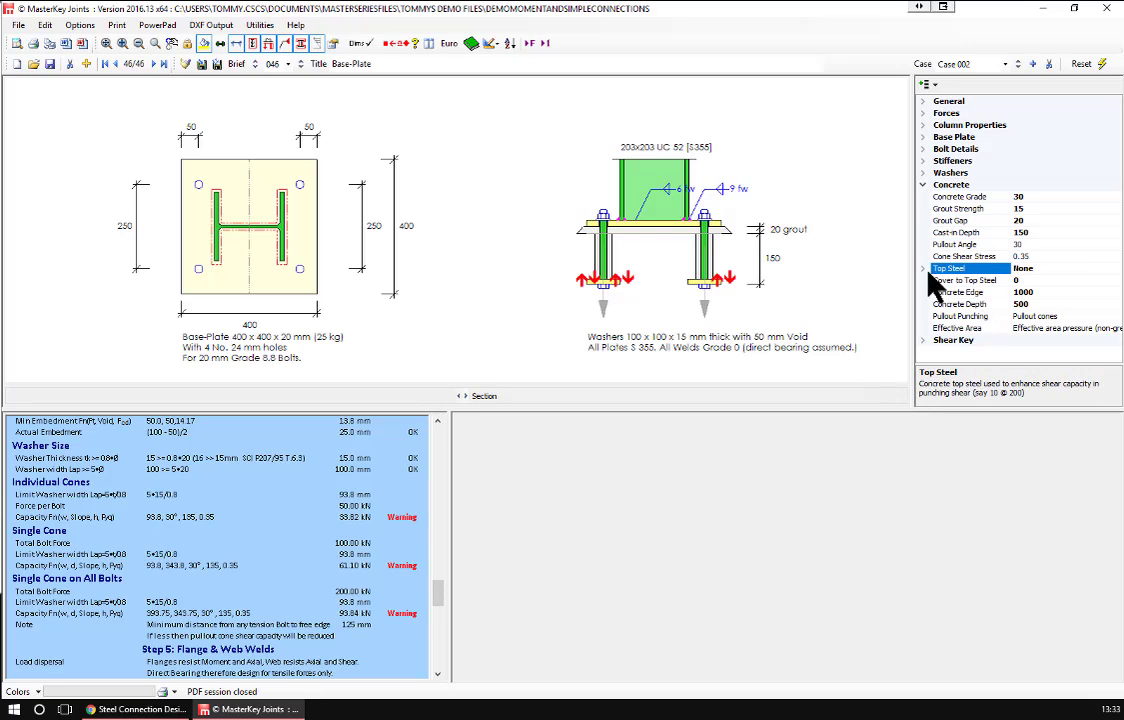
pyautogui.press('Right')
pyautogui.press('Down')
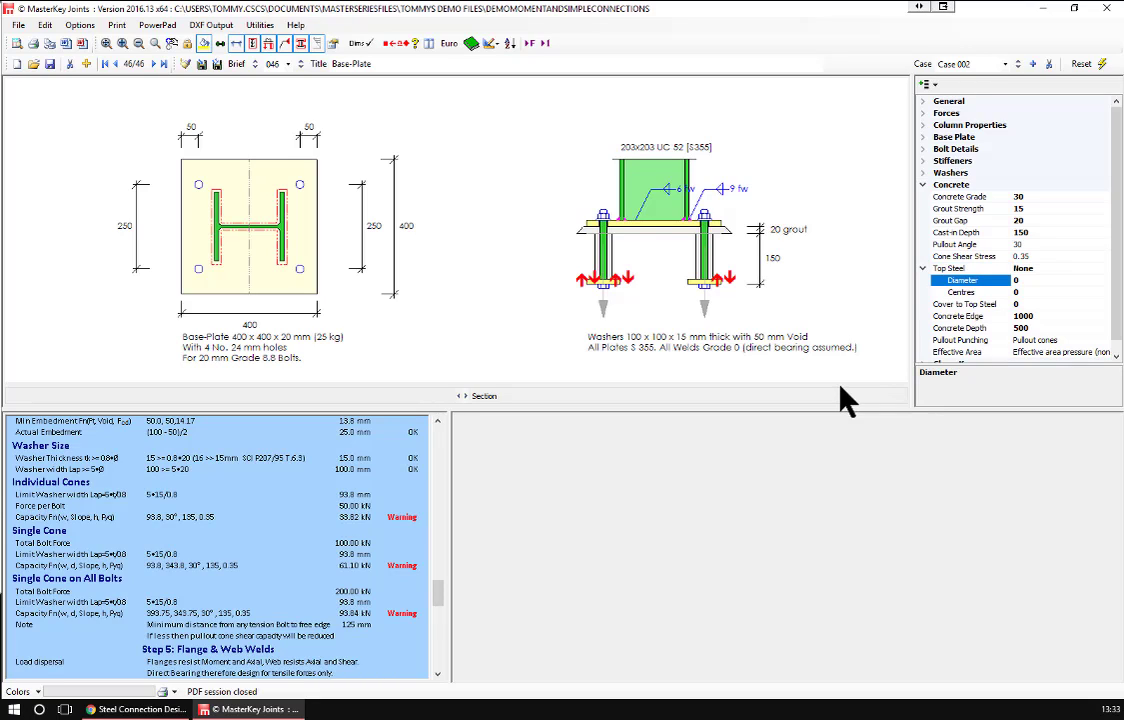
pyautogui.write('10')
pyautogui.click(958, 293)
pyautogui.write('200')
pyautogui.press('Return')
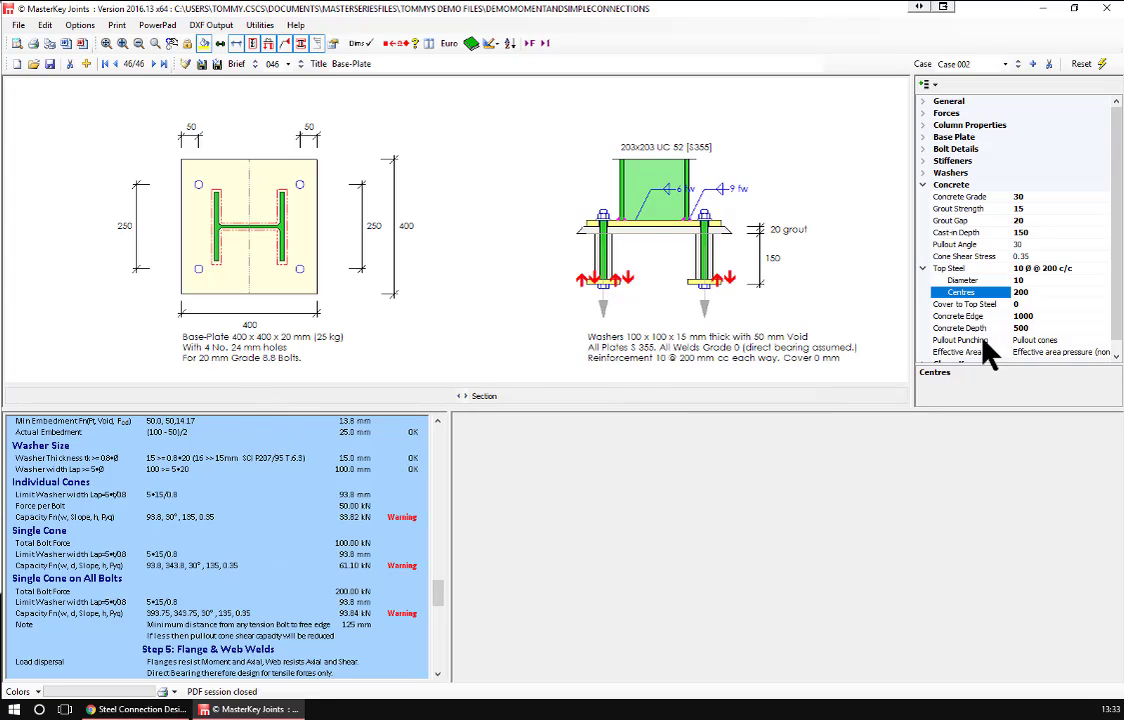
# Set the concrete cover to the top steel to 50 mm
pyautogui.click(953, 305)
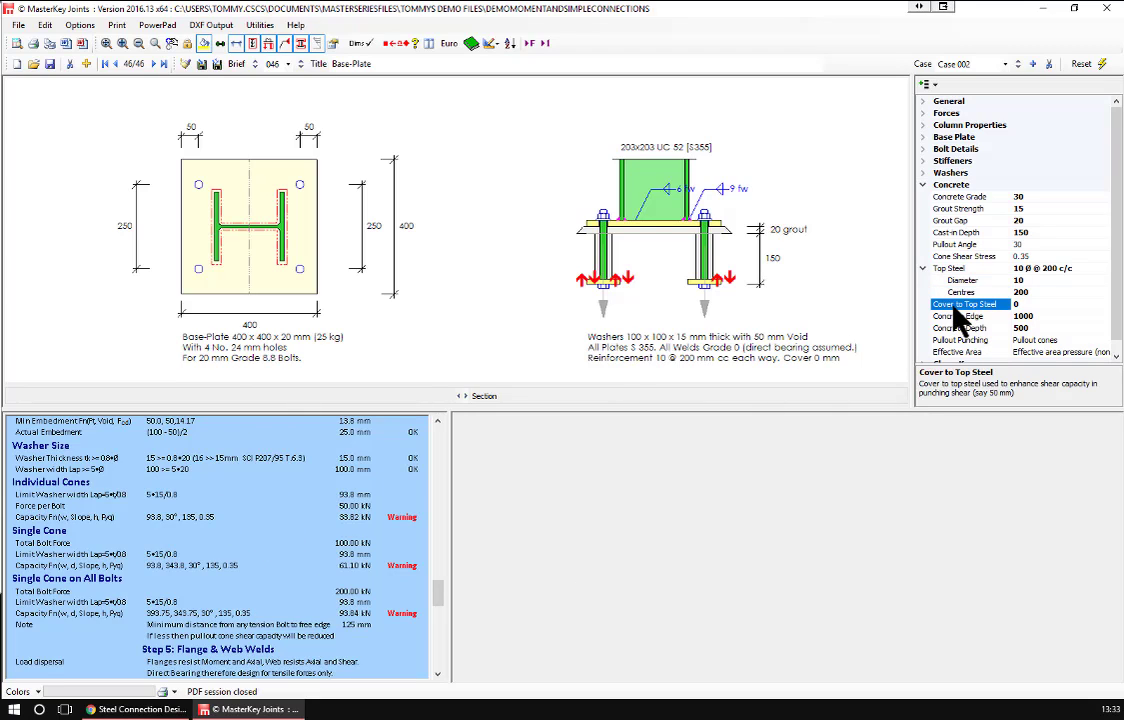
pyautogui.write('50')
pyautogui.press('Return')
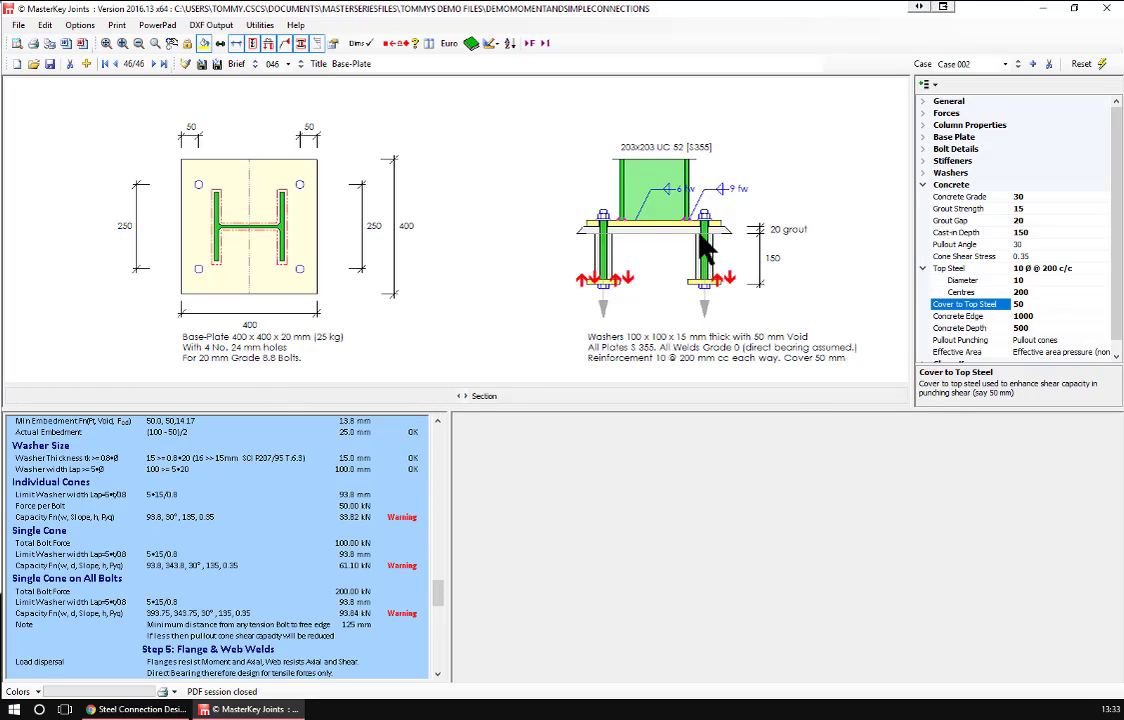
# Try cast-in depths of 300, 250 and 275 mm for the holding-down bolts
pyautogui.click(957, 236)
pyautogui.write('300')
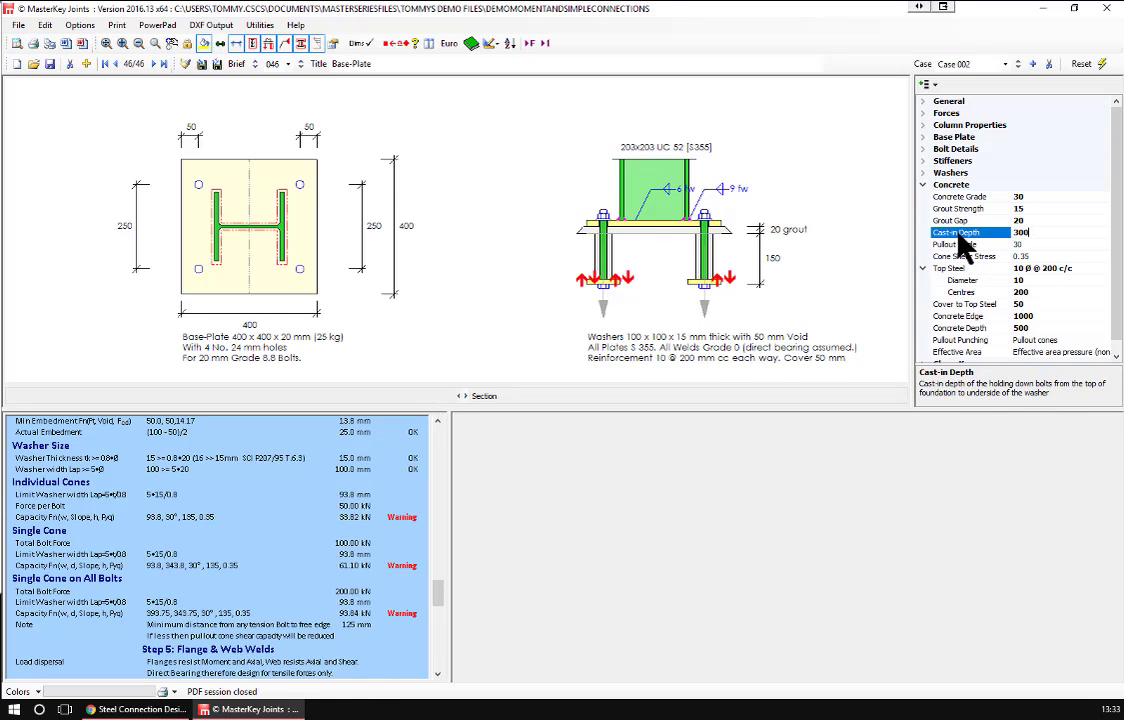
pyautogui.press('Return')
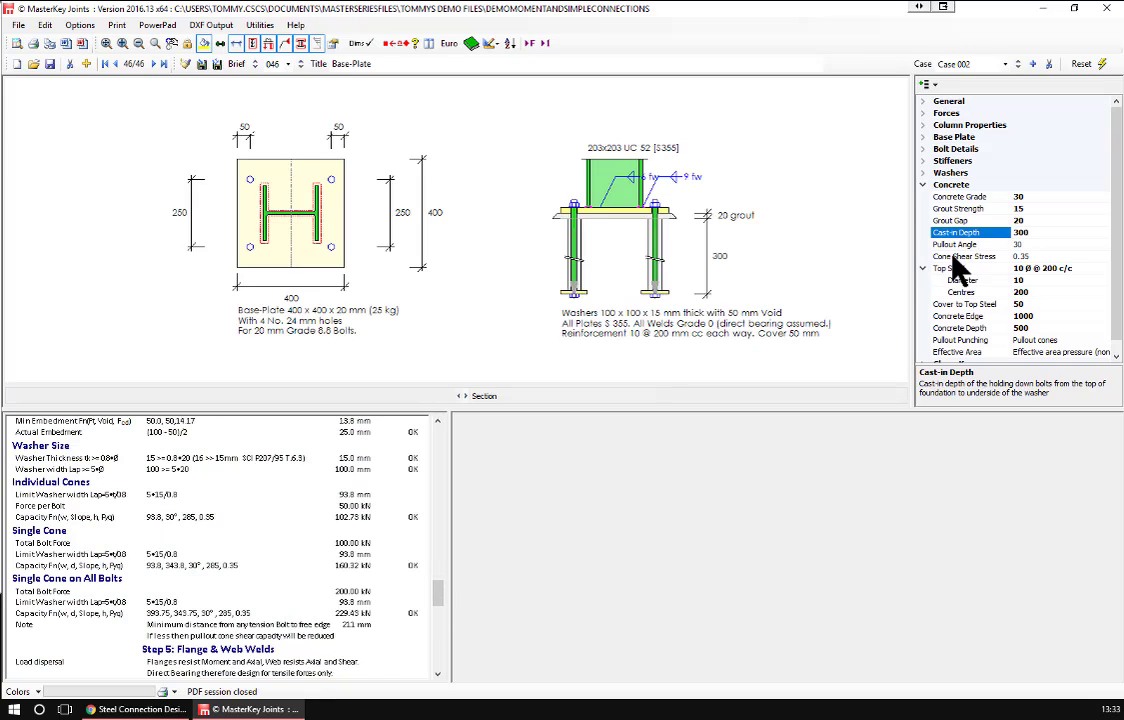
pyautogui.write('250')
pyautogui.press('Return')
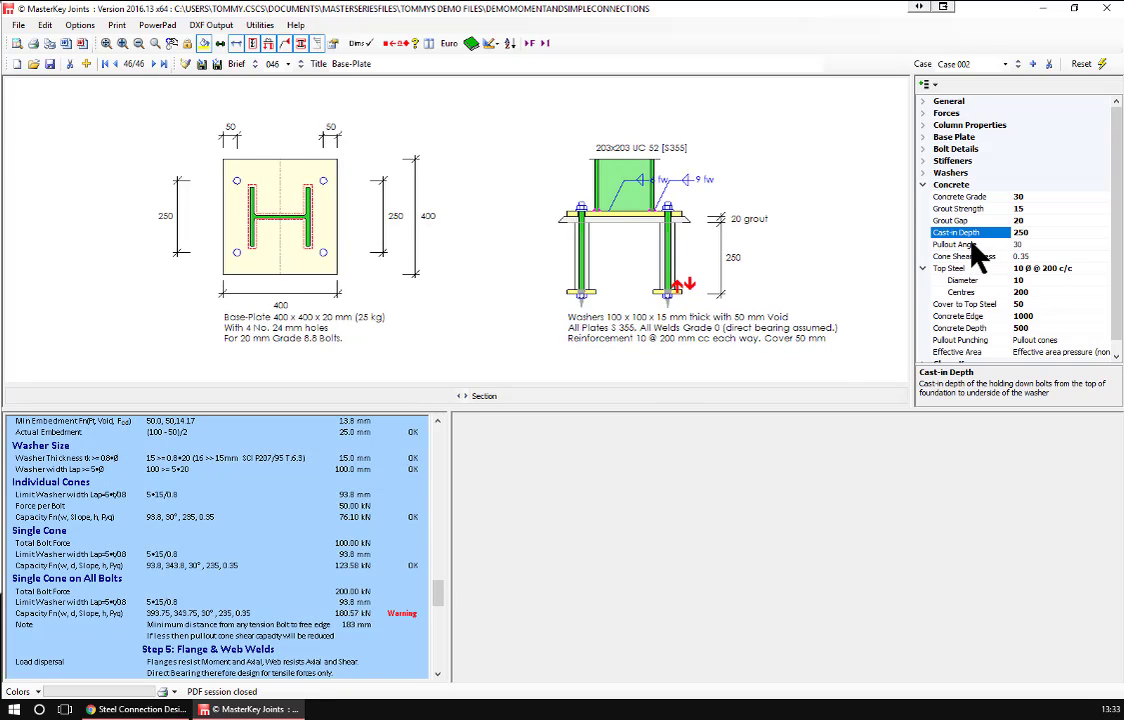
pyautogui.write('275')
pyautogui.press('Return')
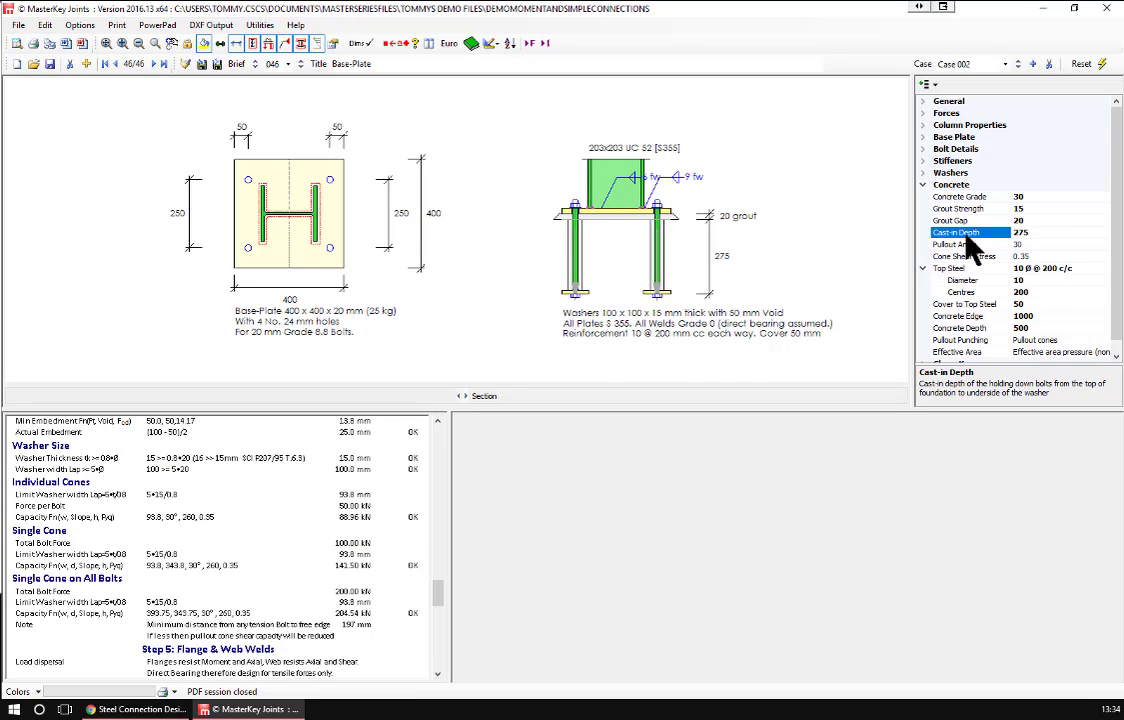
# Set the cast-in depth of the holding-down bolts to 300 mm
pyautogui.doubleClick(967, 235)
pyautogui.write('300')
pyautogui.press('Return')
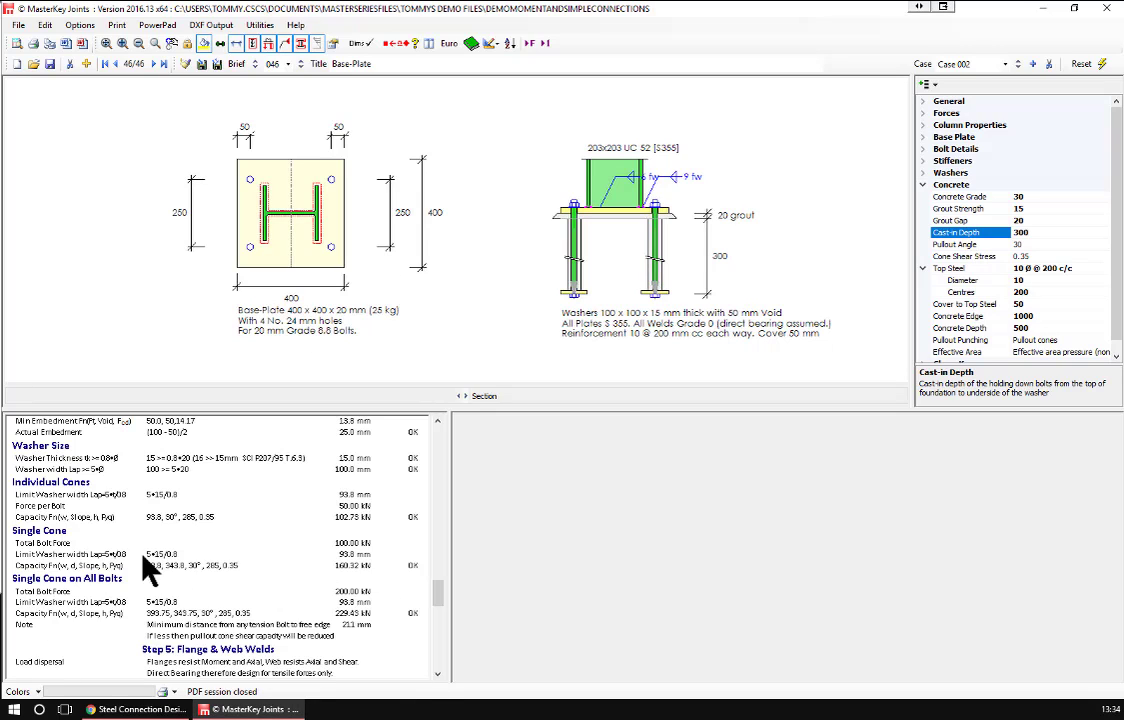
# Review the bolt pullout checks and the flange and web weld checks in the results
pyautogui.scroll(-3, 339, 615)
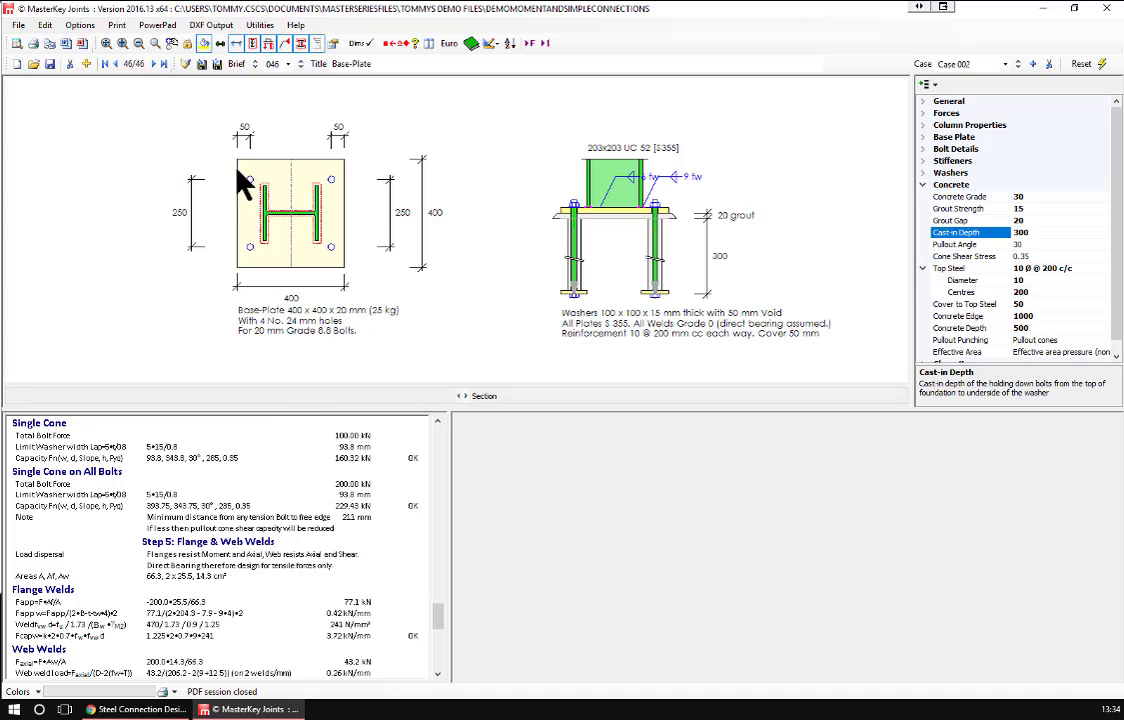
pyautogui.scroll(4, 220, 505)
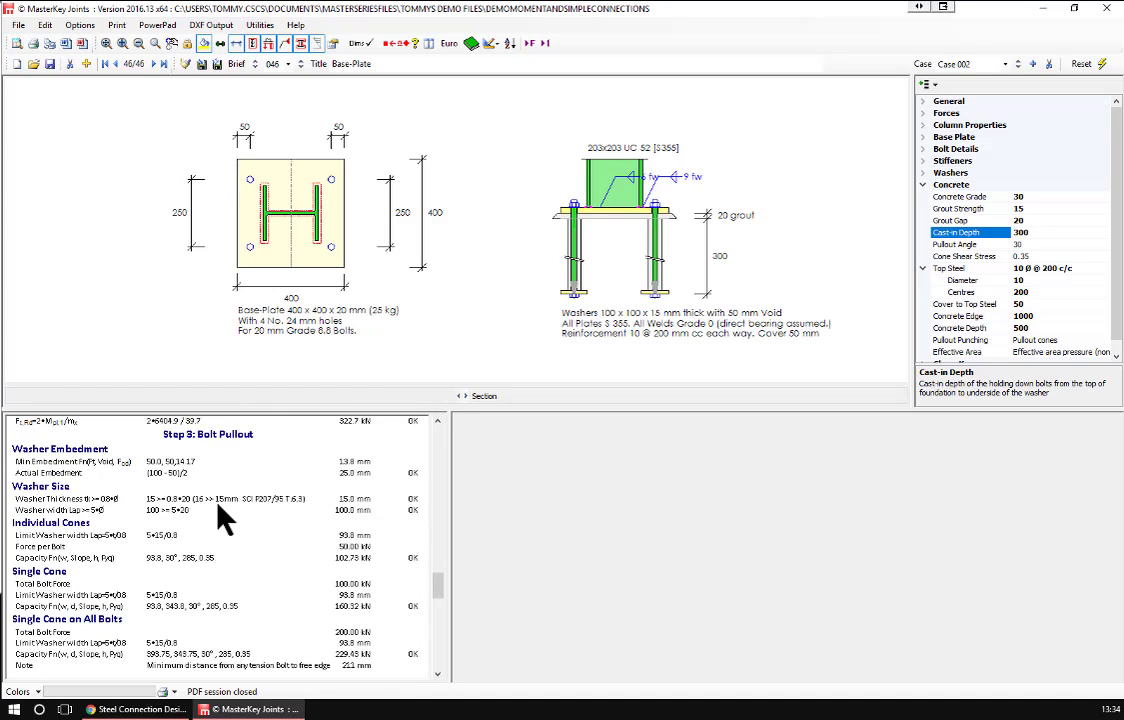
pyautogui.scroll(-5, 220, 506)
pyautogui.scroll(-4, 222, 518)
pyautogui.scroll(3, 222, 518)
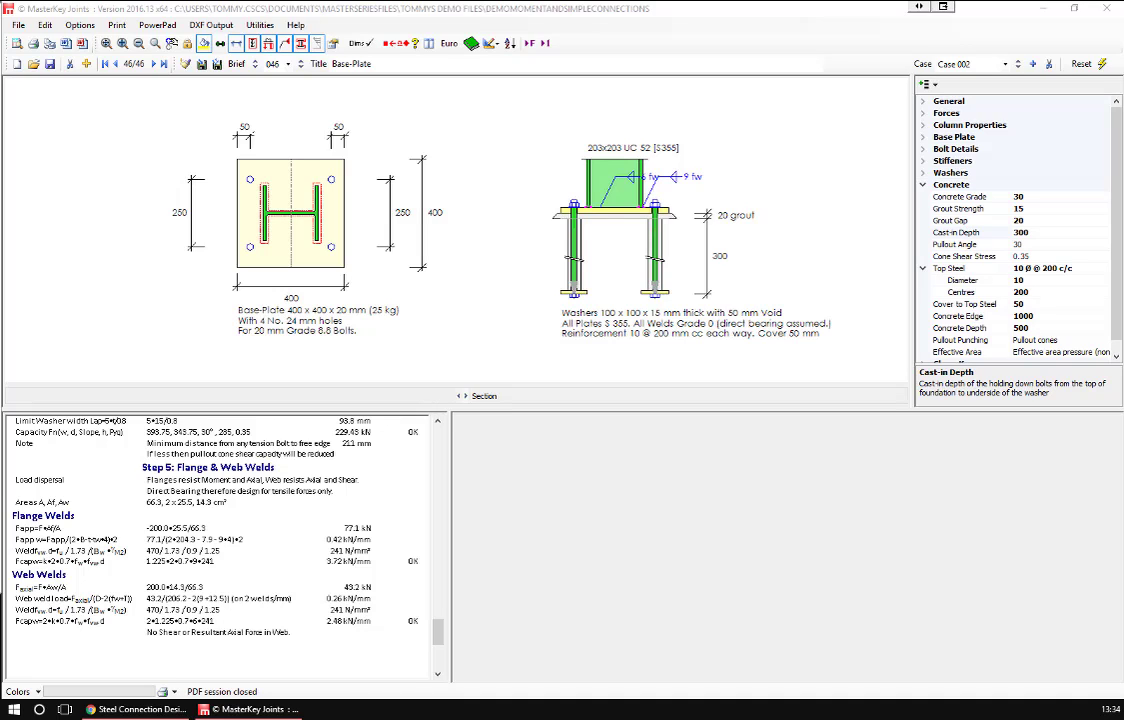
# Add a new simple connection of the beam-to-beam web Flexible End-Plate type
pyautogui.click(86, 63)
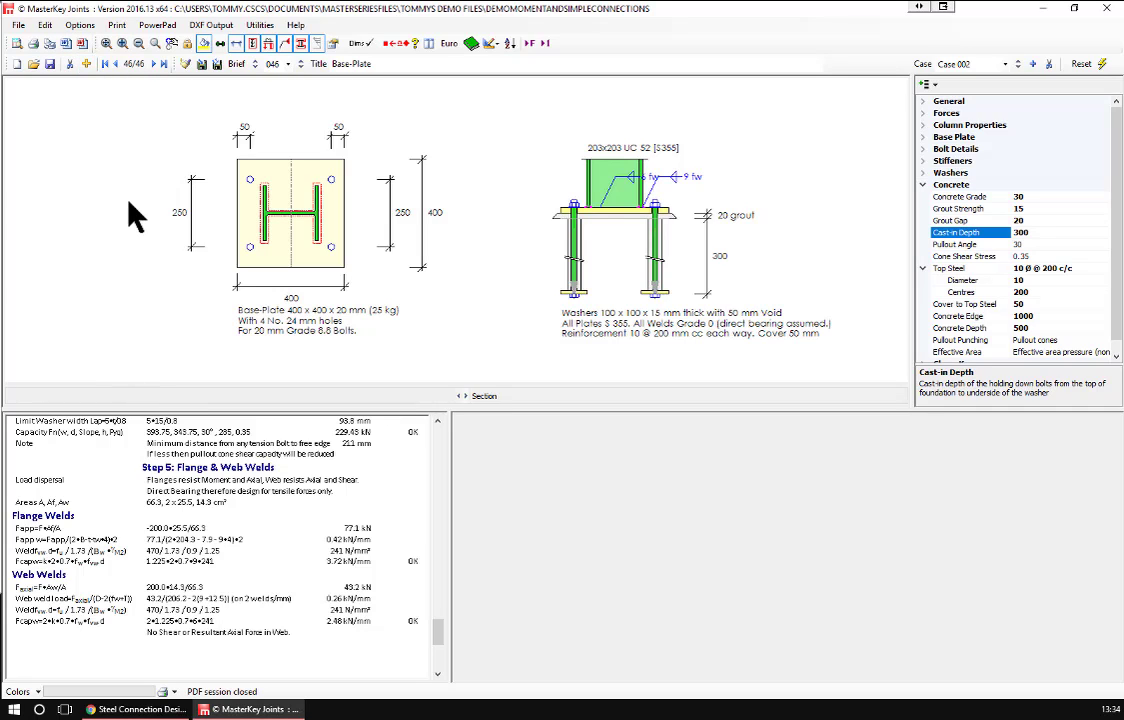
pyautogui.click(86, 63)
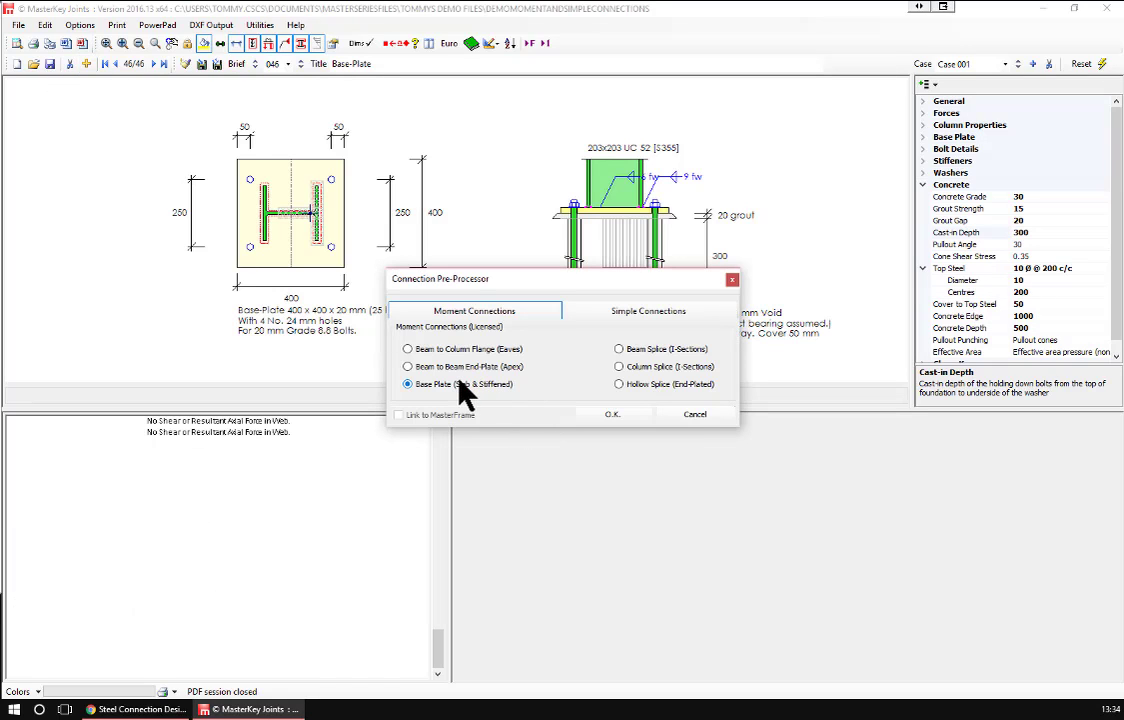
pyautogui.click(642, 310)
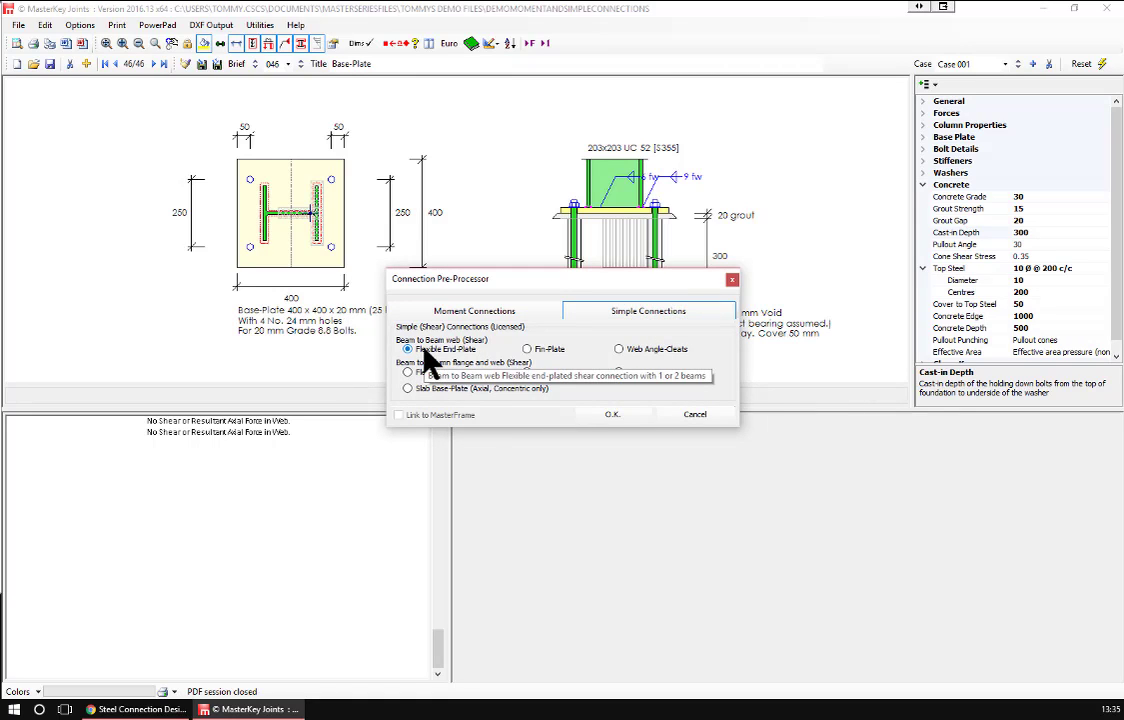
pyautogui.click(614, 416)
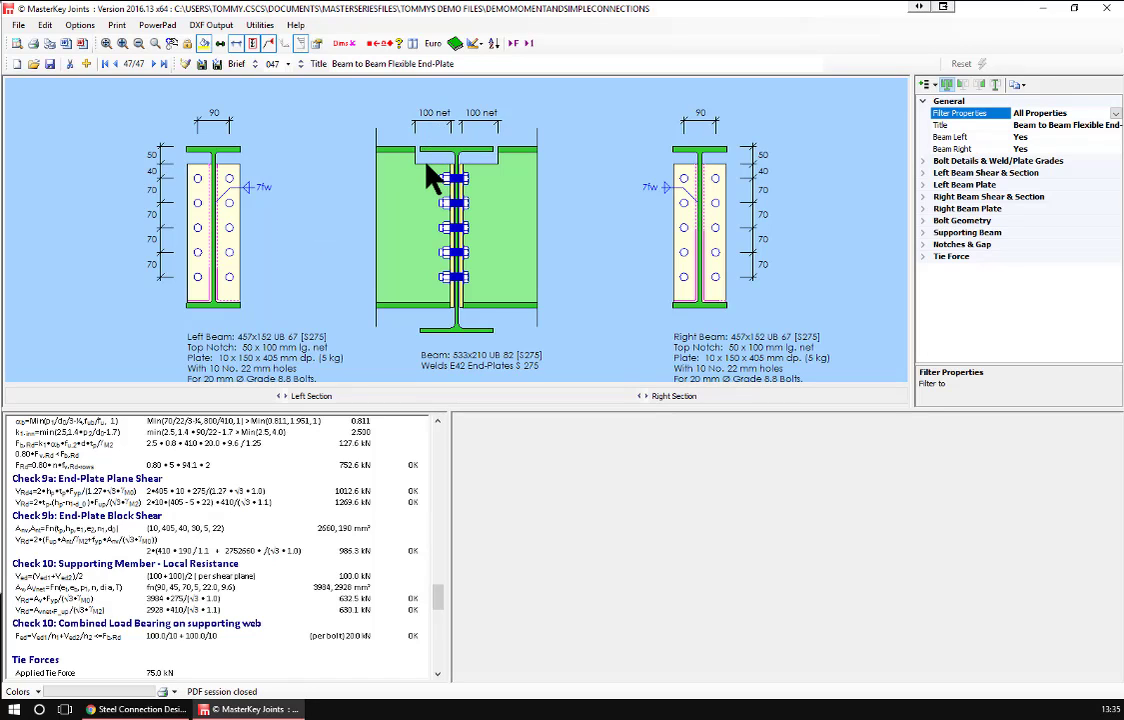
# Open the notch and gap properties of the beam-to-beam flexible end-plate connection
pyautogui.click(965, 247)
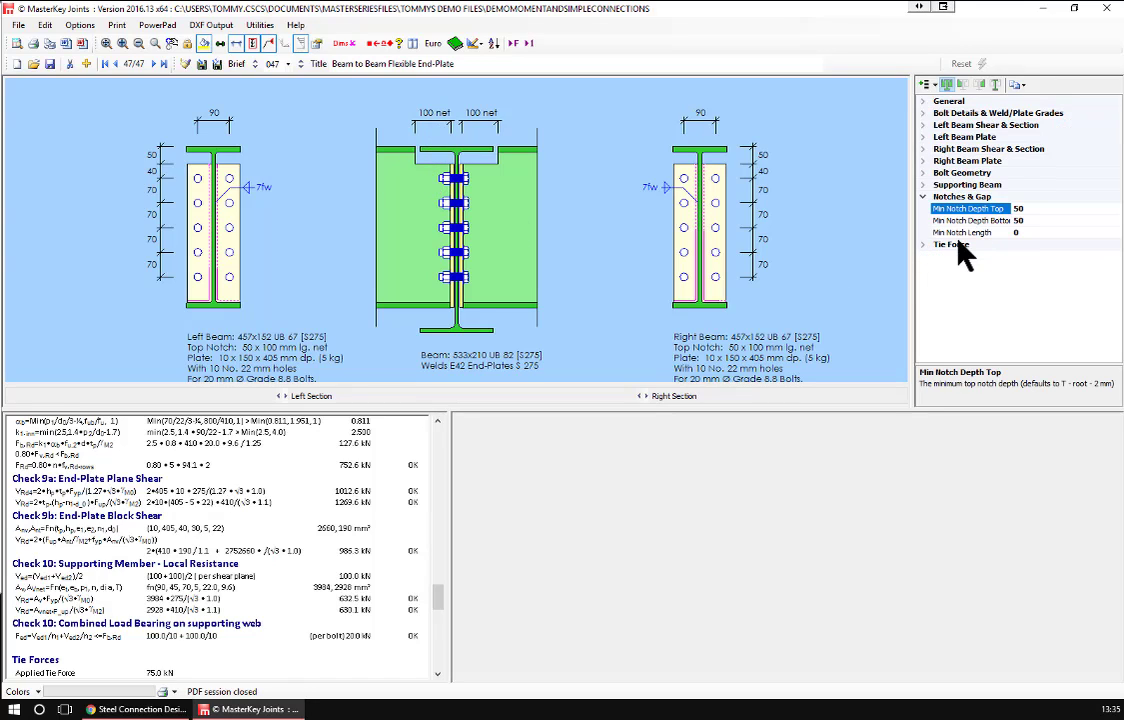
# Set the connection's minimum top and bottom notch depths to 0
pyautogui.write('0')
pyautogui.press('Tab')
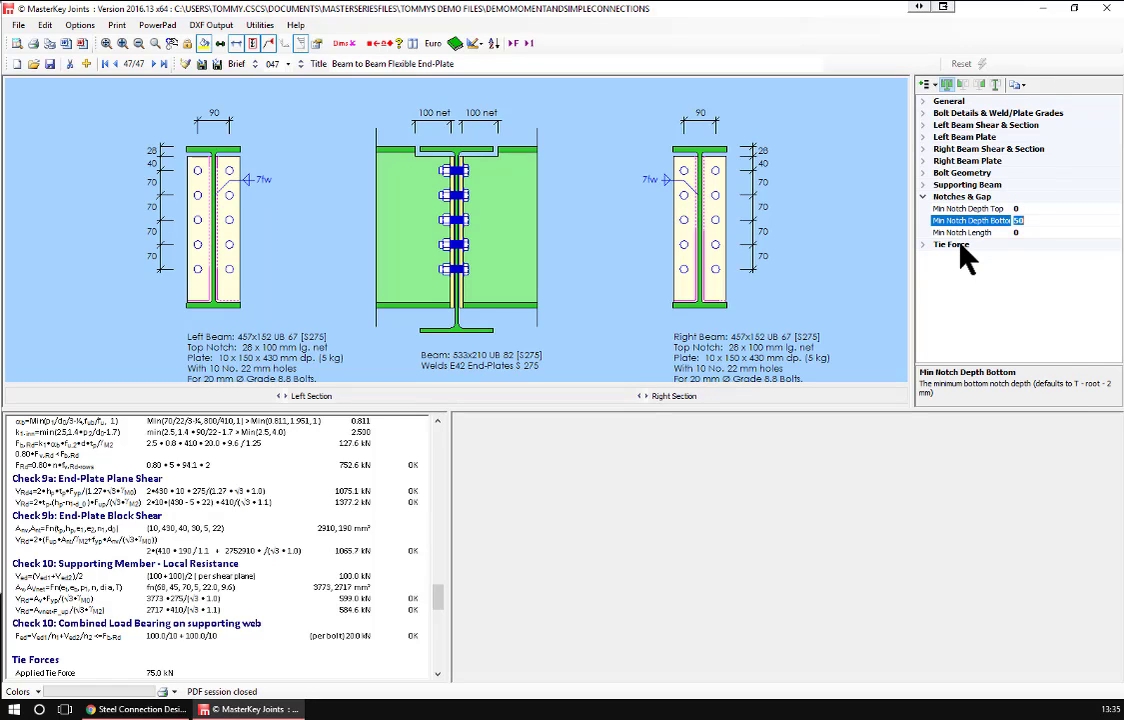
pyautogui.write('0')
pyautogui.hotkey('shift', 'Tab')
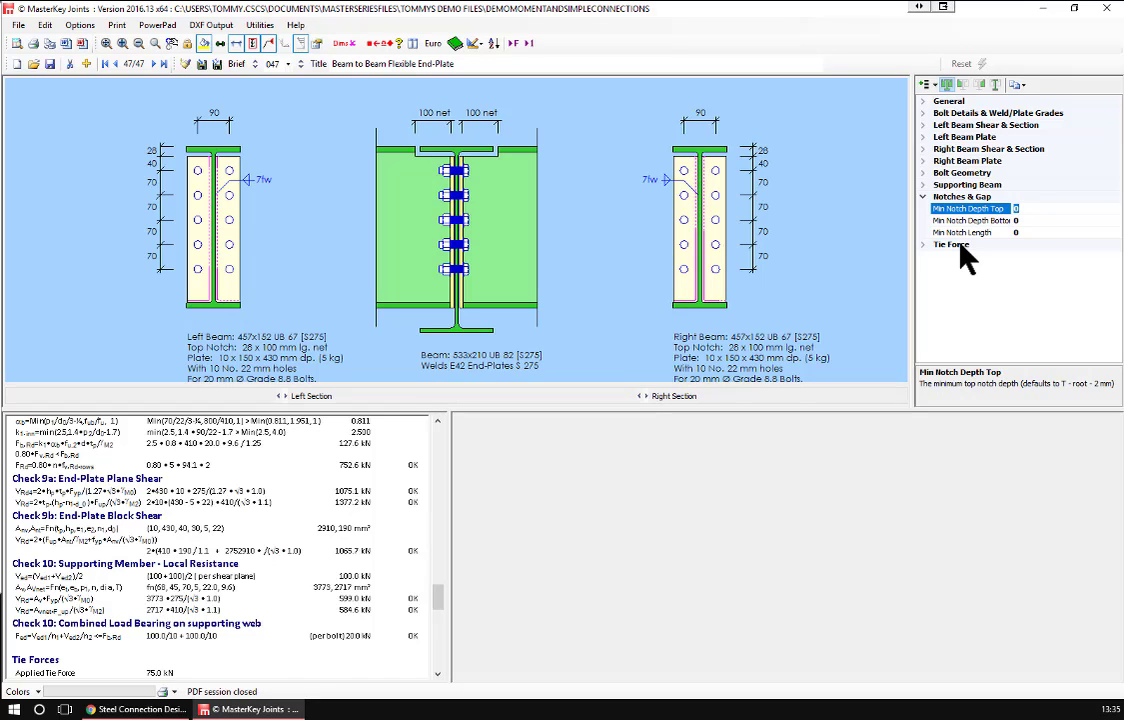
# Set the minimum top and bottom notch depths to 30 mm and review the connection's dimensional checks
pyautogui.write('30')
pyautogui.press('Tab')
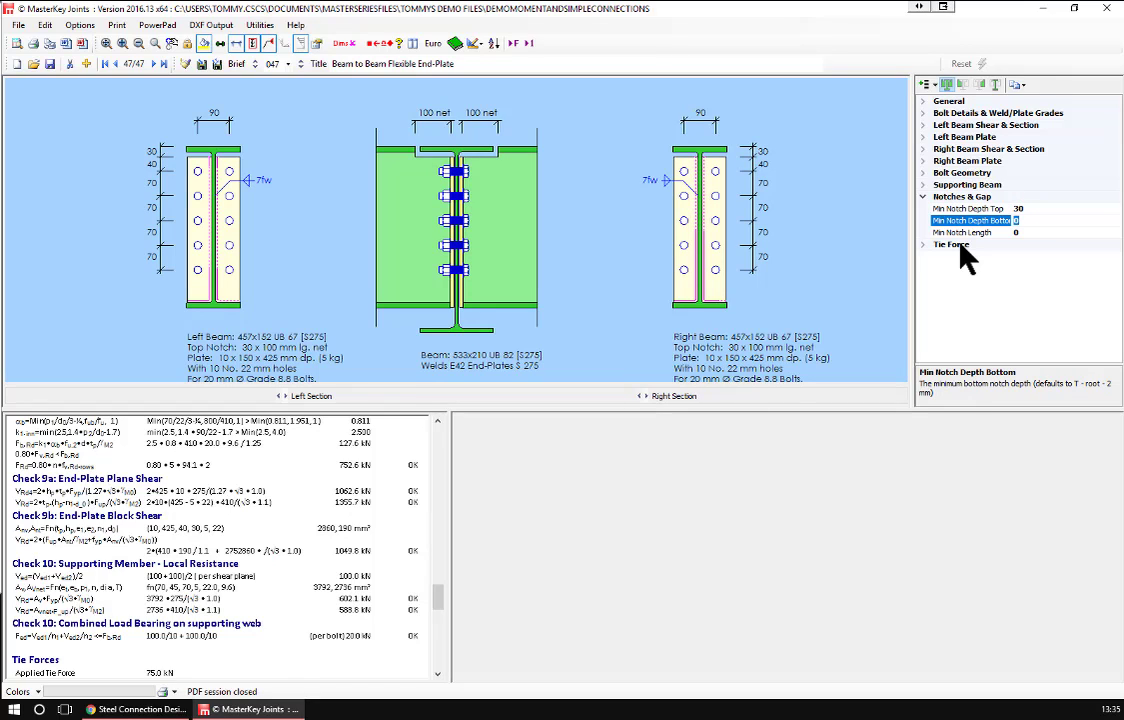
pyautogui.write('30')
pyautogui.press('Tab')
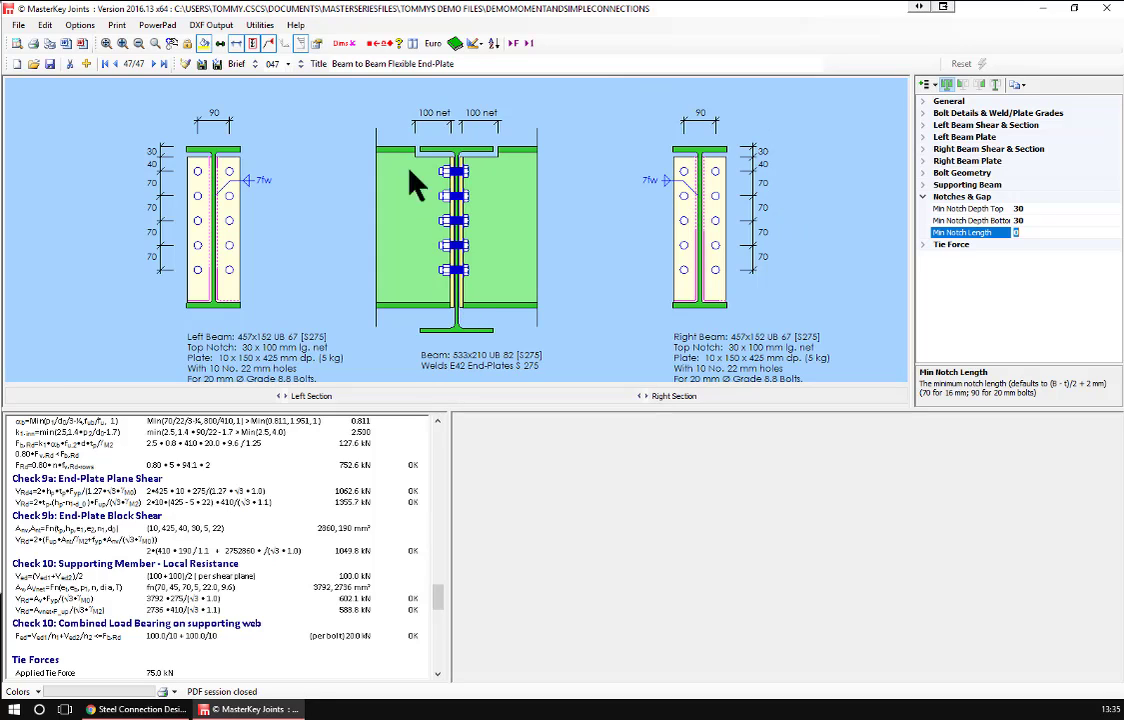
pyautogui.click(344, 43)
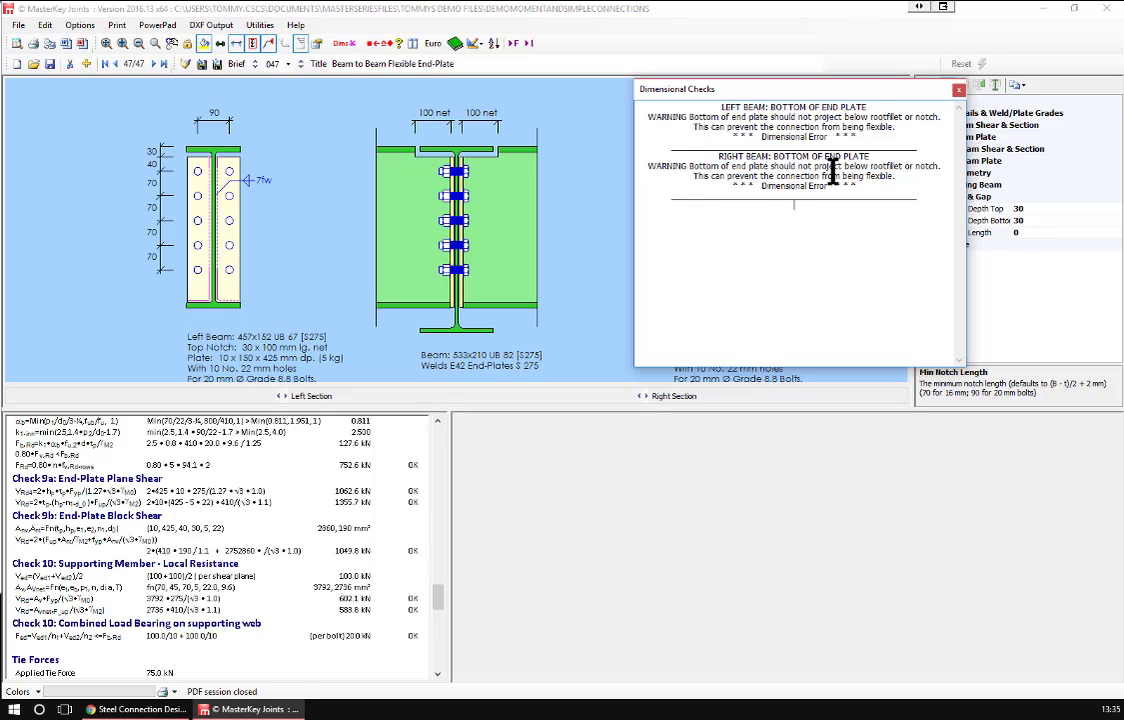
pyautogui.click(957, 90)
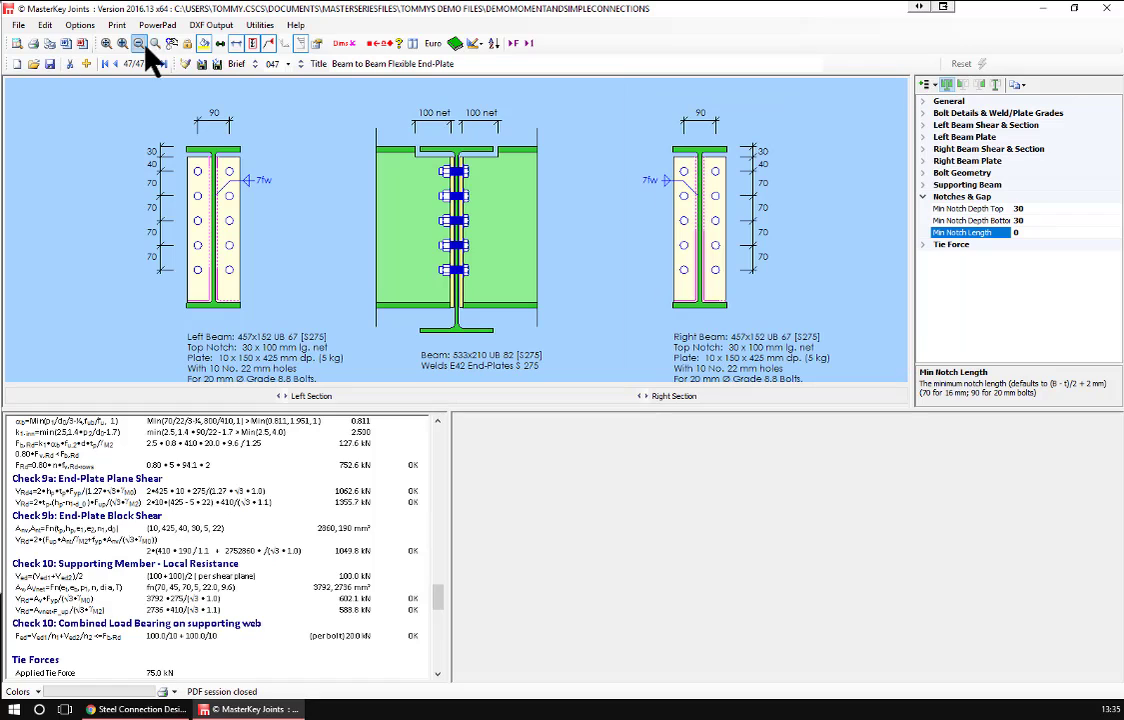
# Review the simple joint default settings and apply them with full depth flexible end-plates enabled
pyautogui.click(80, 25)
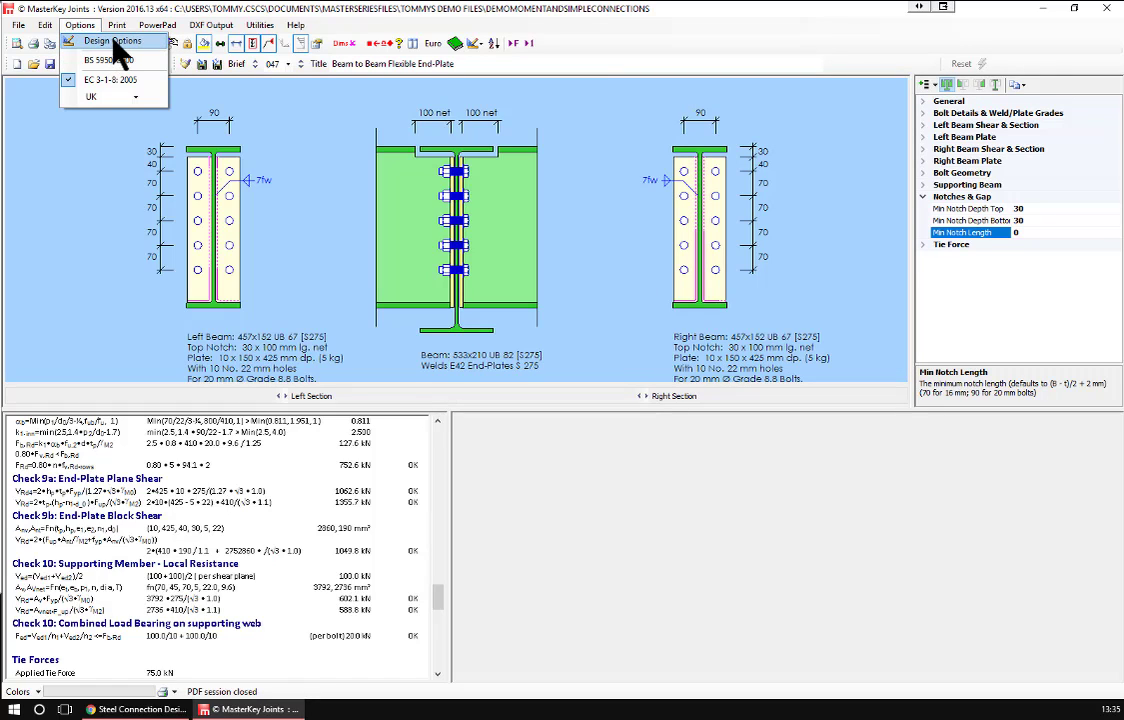
pyautogui.click(113, 40)
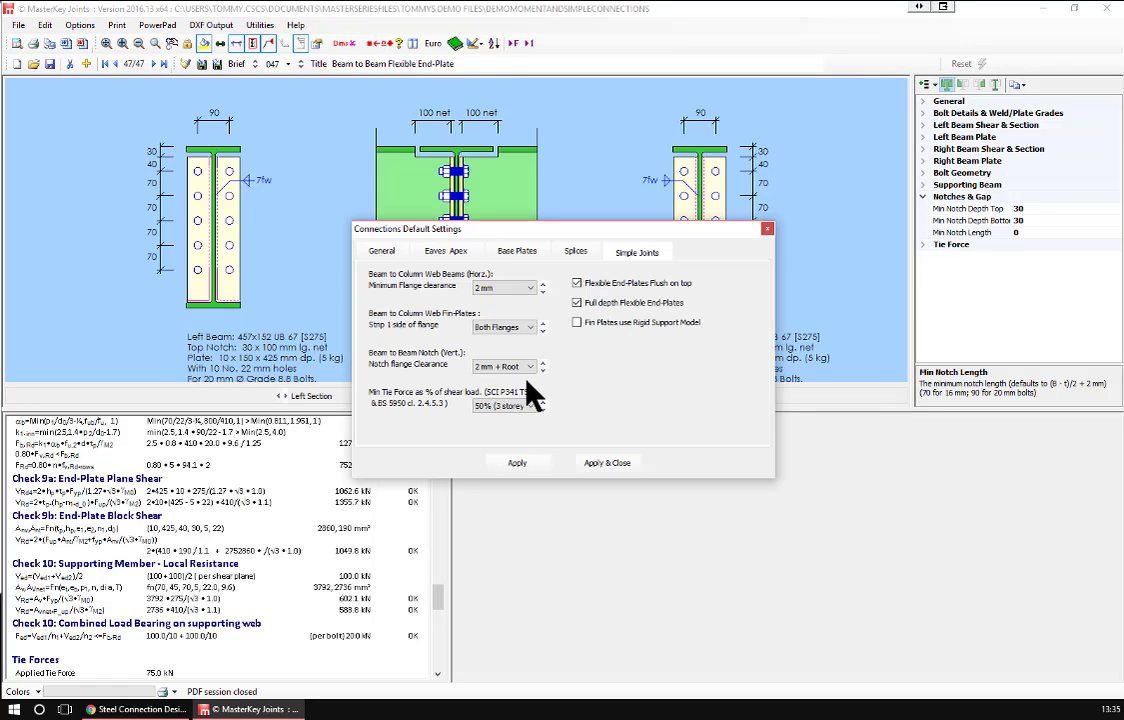
pyautogui.click(577, 302)
pyautogui.click(577, 303)
pyautogui.click(600, 468)
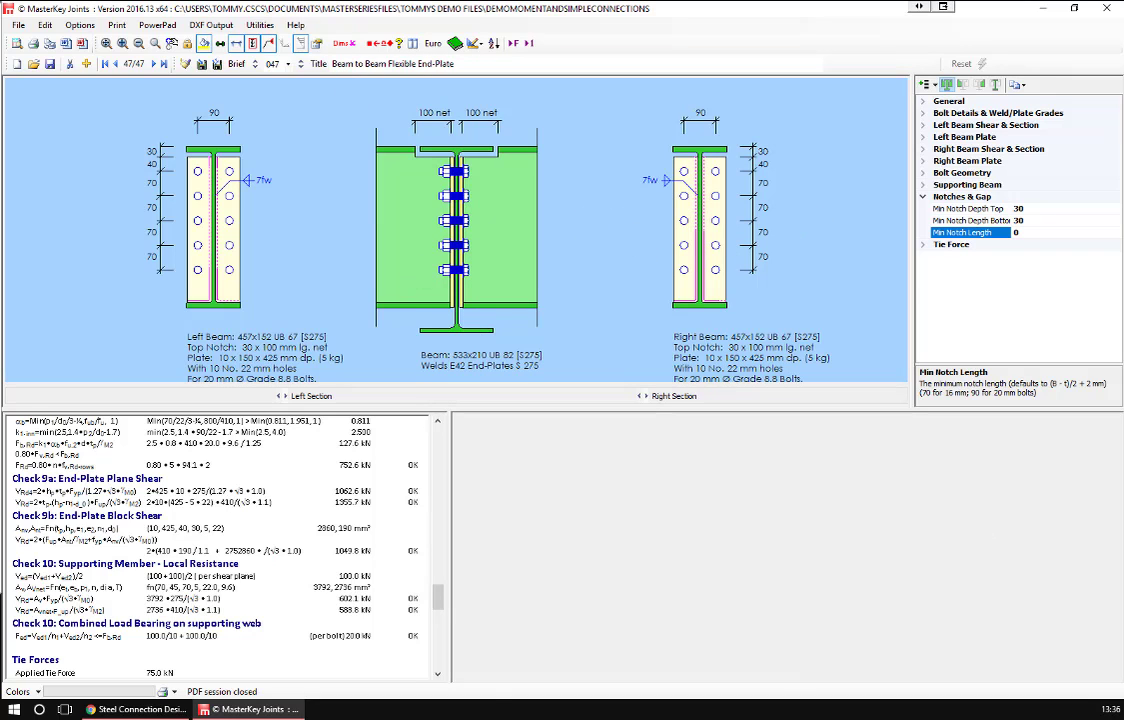
# Set the left beam's factored shear load to 350 kN
pyautogui.moveTo(445, 600); pyautogui.dragTo(418, 450)
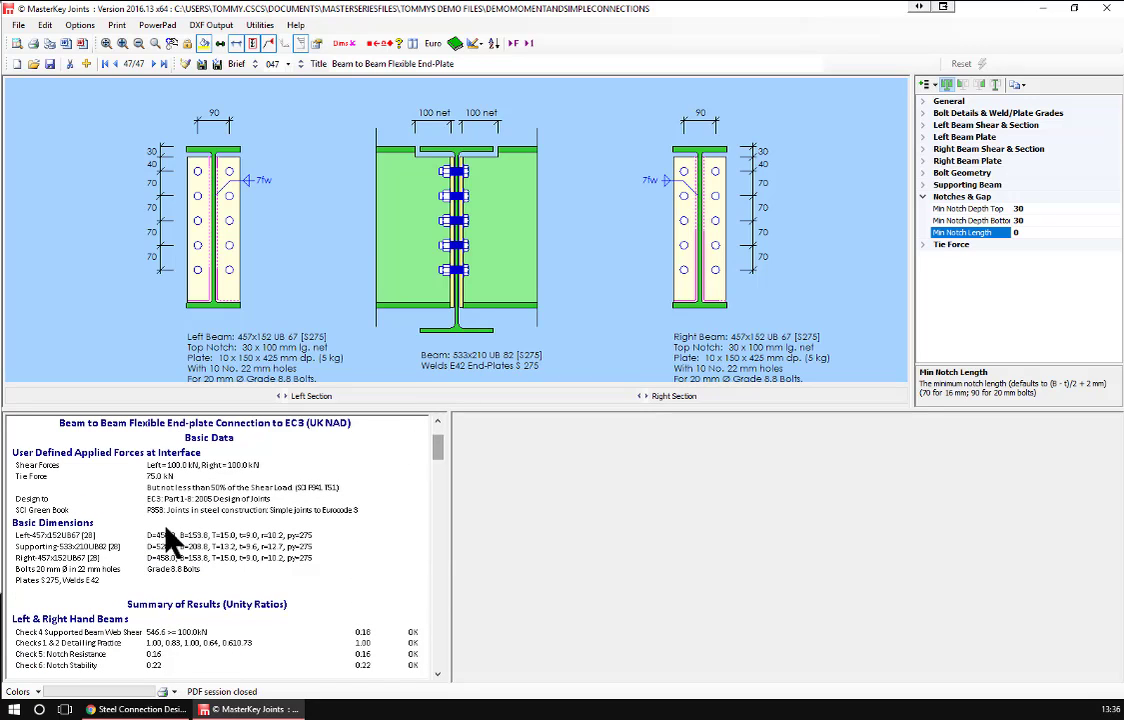
pyautogui.click(942, 126)
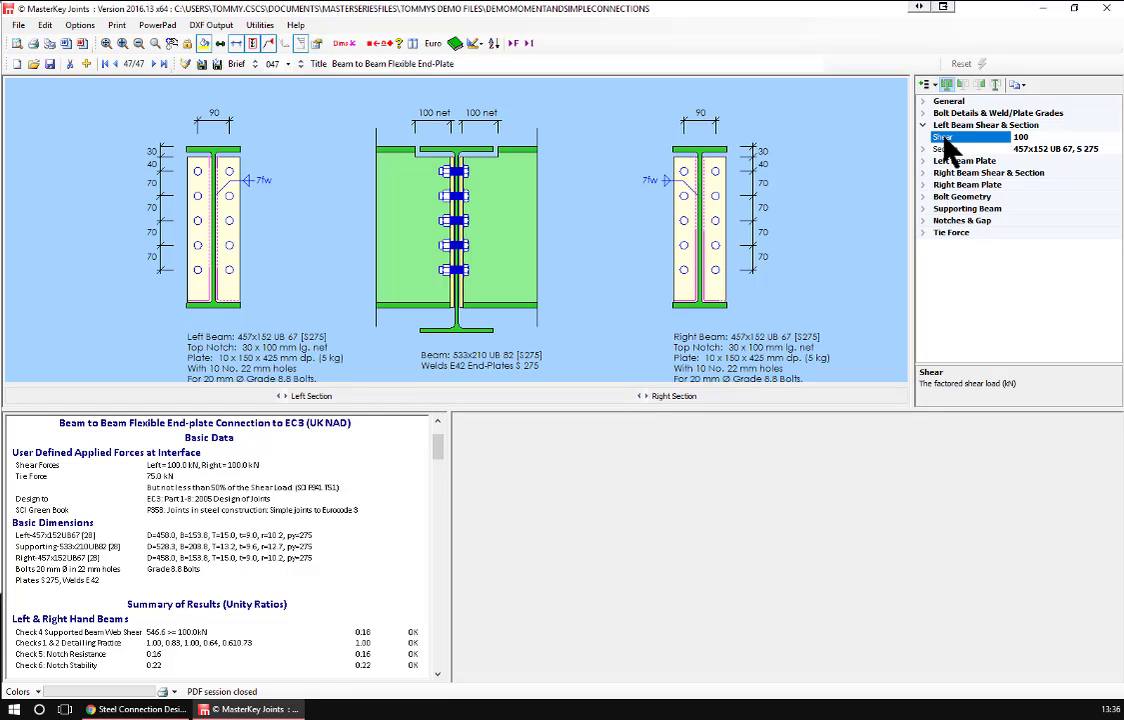
pyautogui.write('350')
pyautogui.press('Return')
pyautogui.click(943, 149)
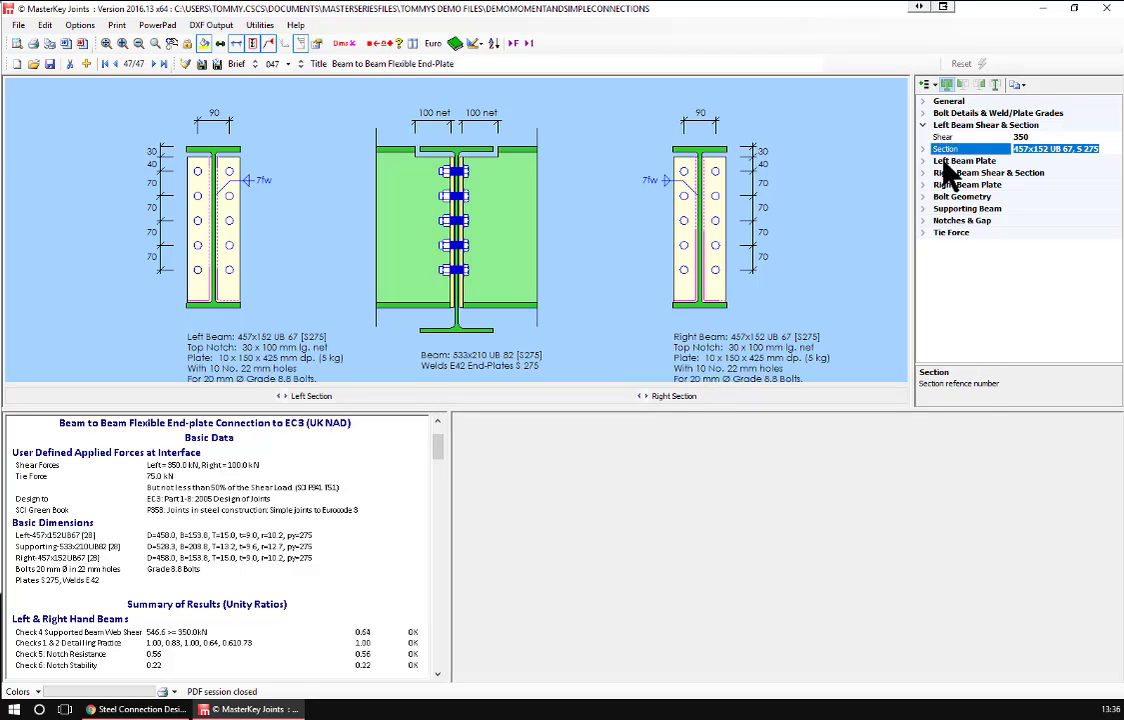
# Set the right beam's factored shear load to 600 kN
pyautogui.click(944, 162)
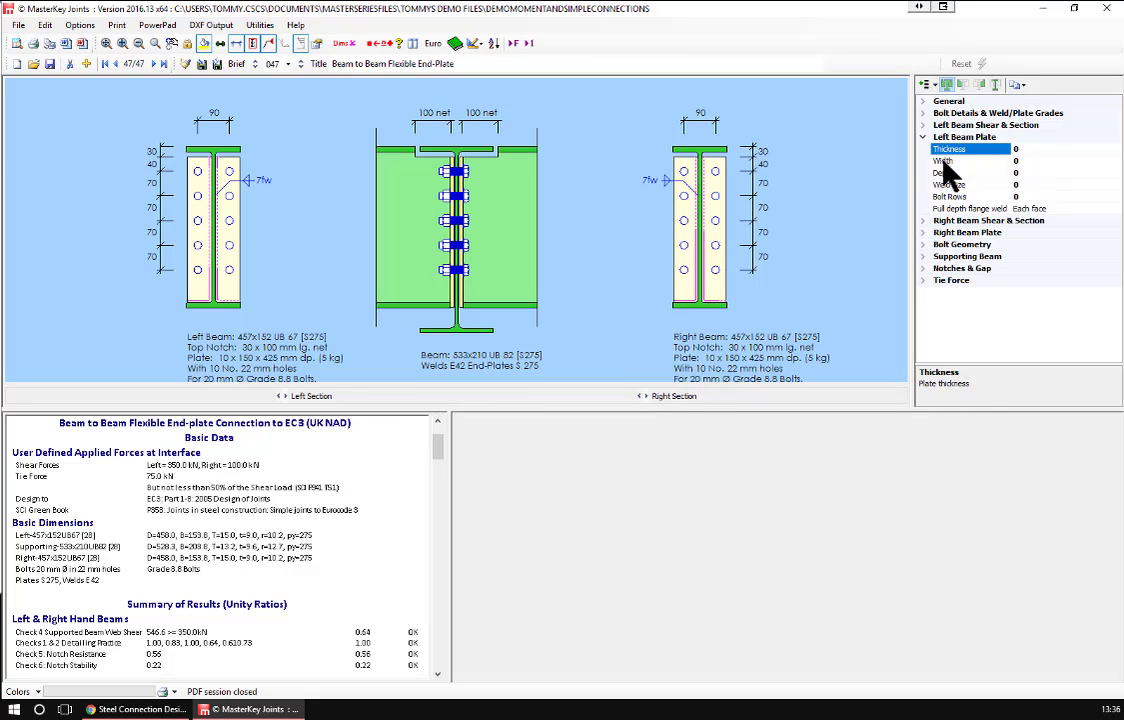
pyautogui.click(945, 221)
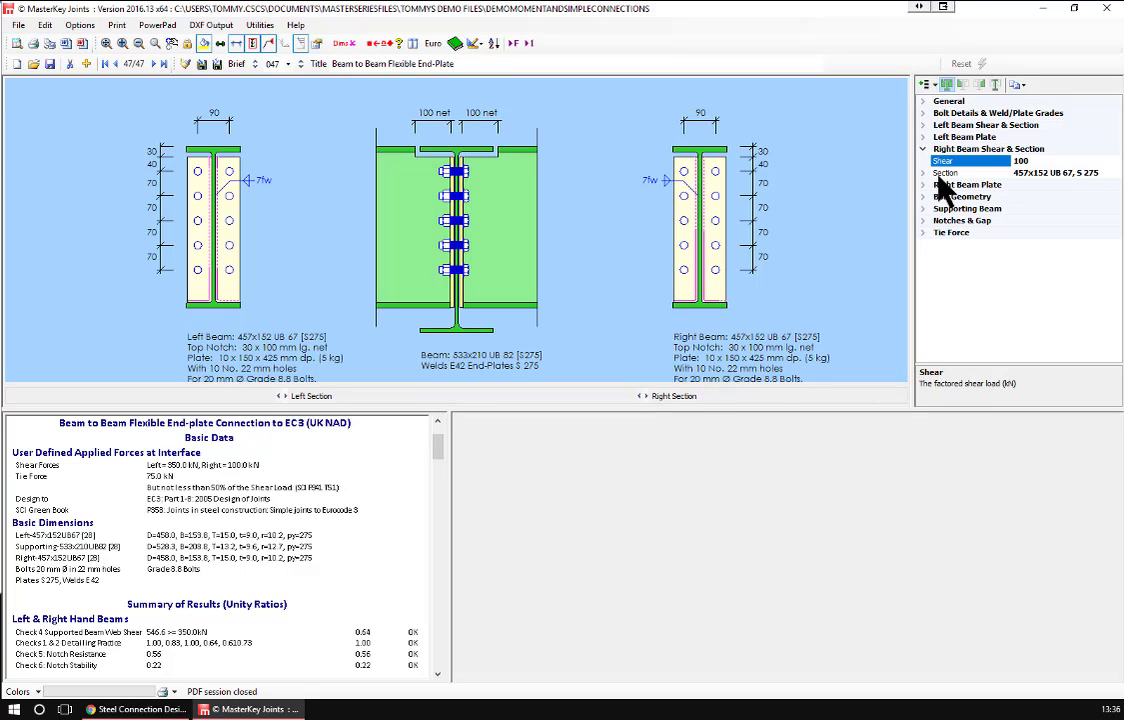
pyautogui.write('600')
pyautogui.press('Return')
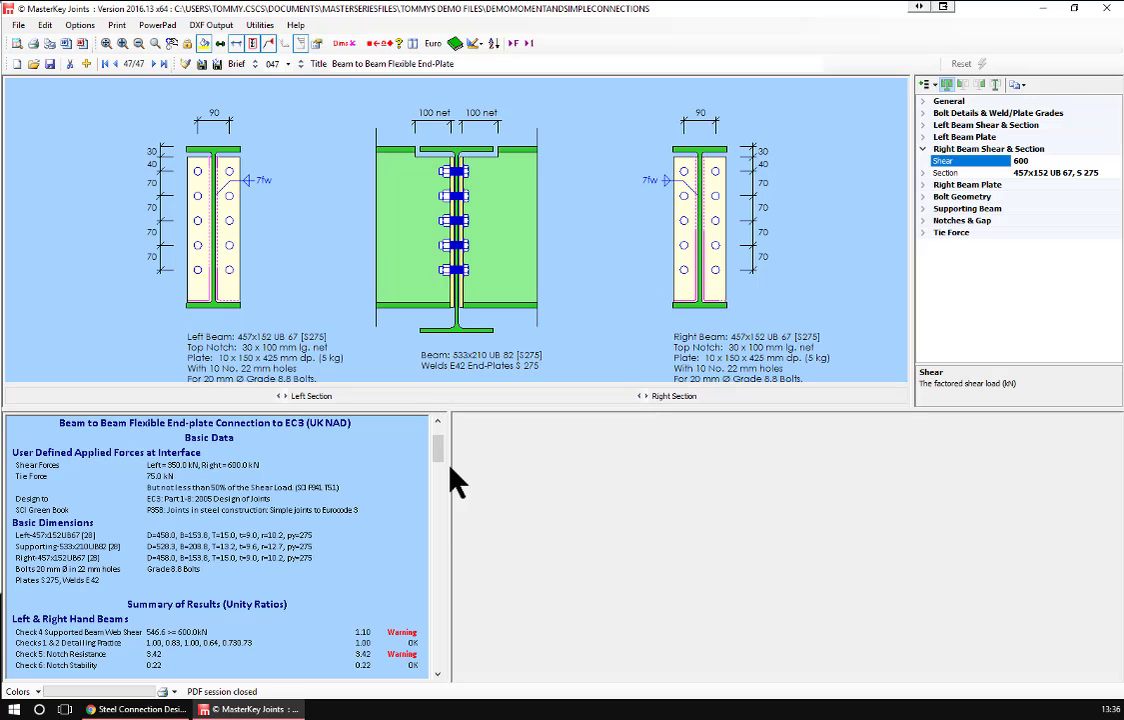
# Examine the summary of unity ratios and the detailed web shear and notch resistance checks
pyautogui.moveTo(442, 470); pyautogui.dragTo(452, 512)
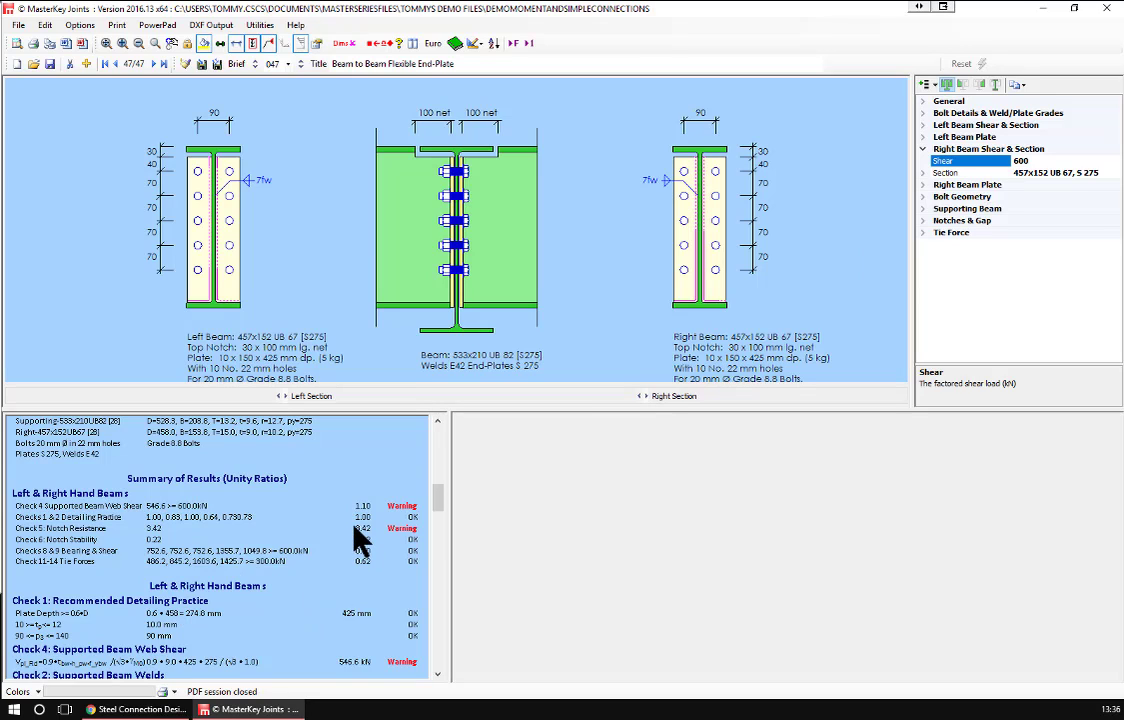
pyautogui.click(429, 508)
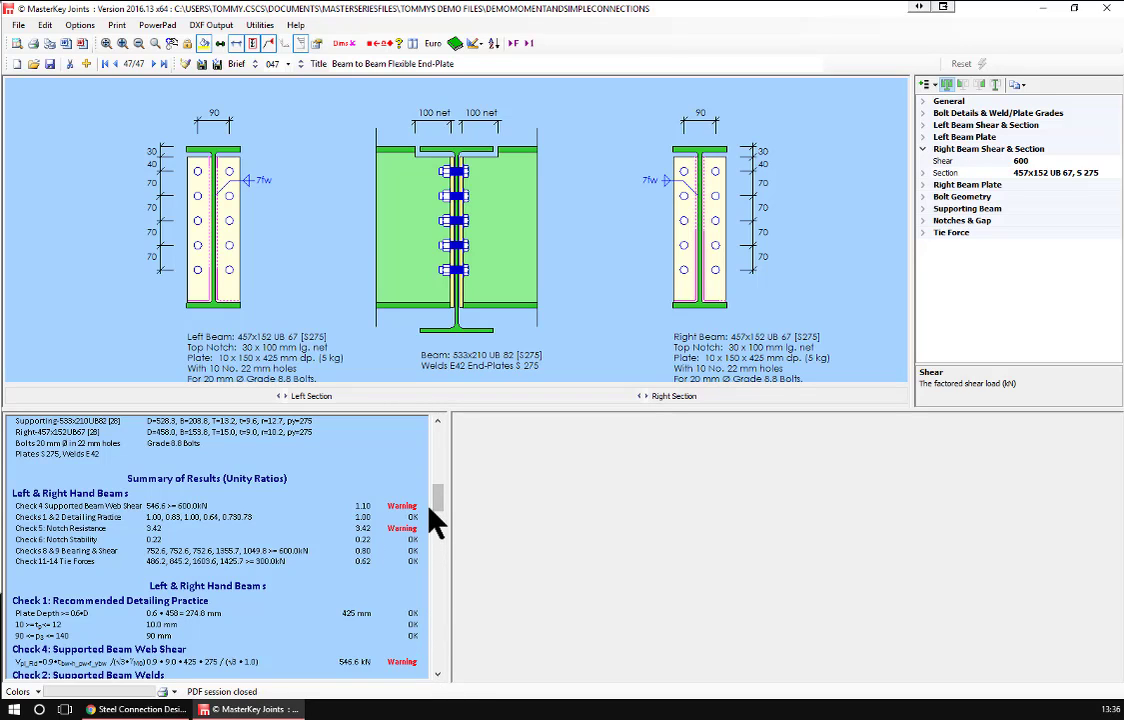
pyautogui.moveTo(438, 501); pyautogui.dragTo(446, 552)
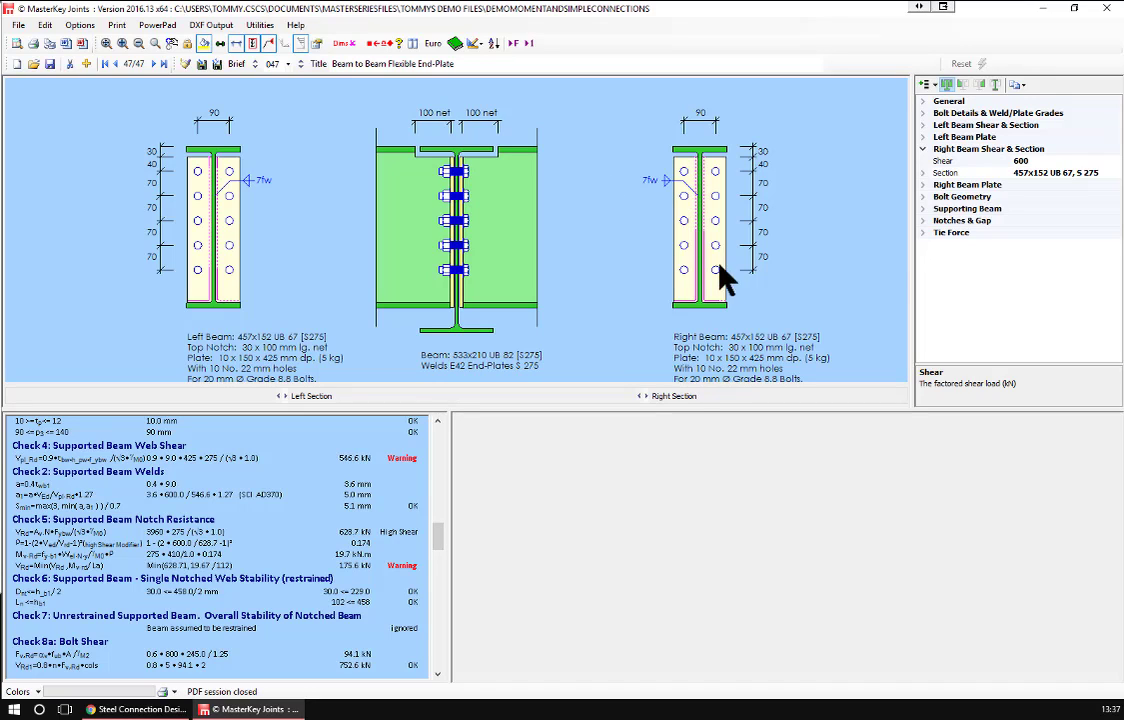
# Set the supporting beam's top flange offset to 100 mm
pyautogui.click(959, 150)
pyautogui.click(960, 208)
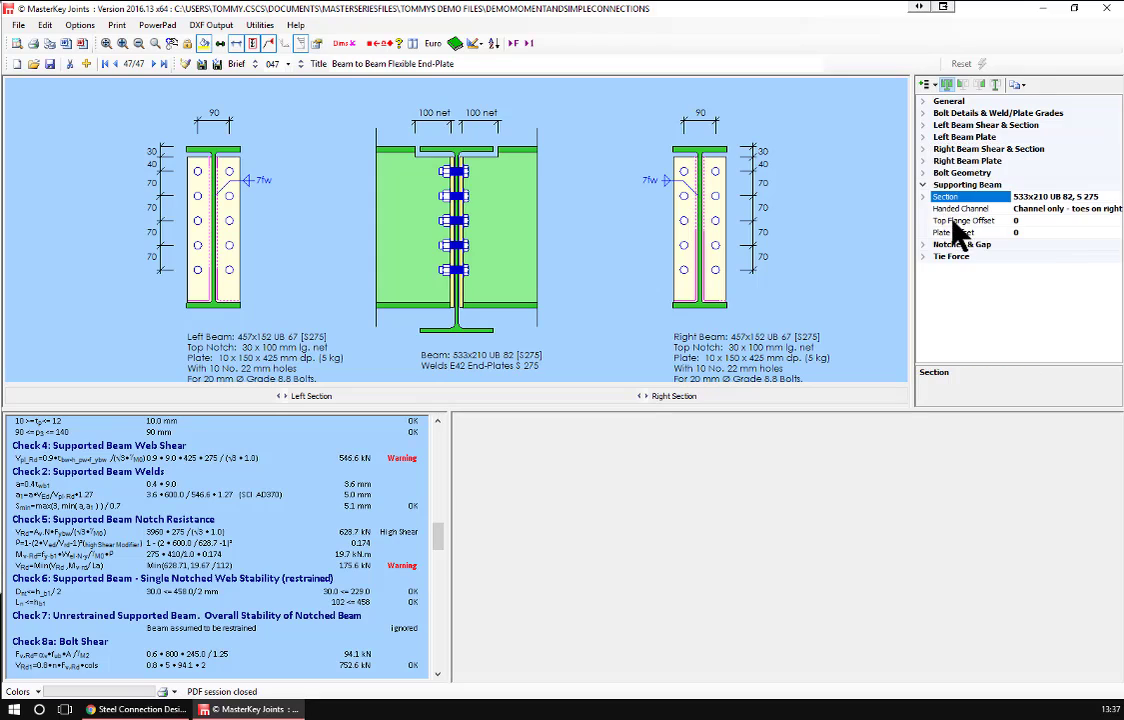
pyautogui.click(958, 220)
pyautogui.write('100')
pyautogui.press('Return')
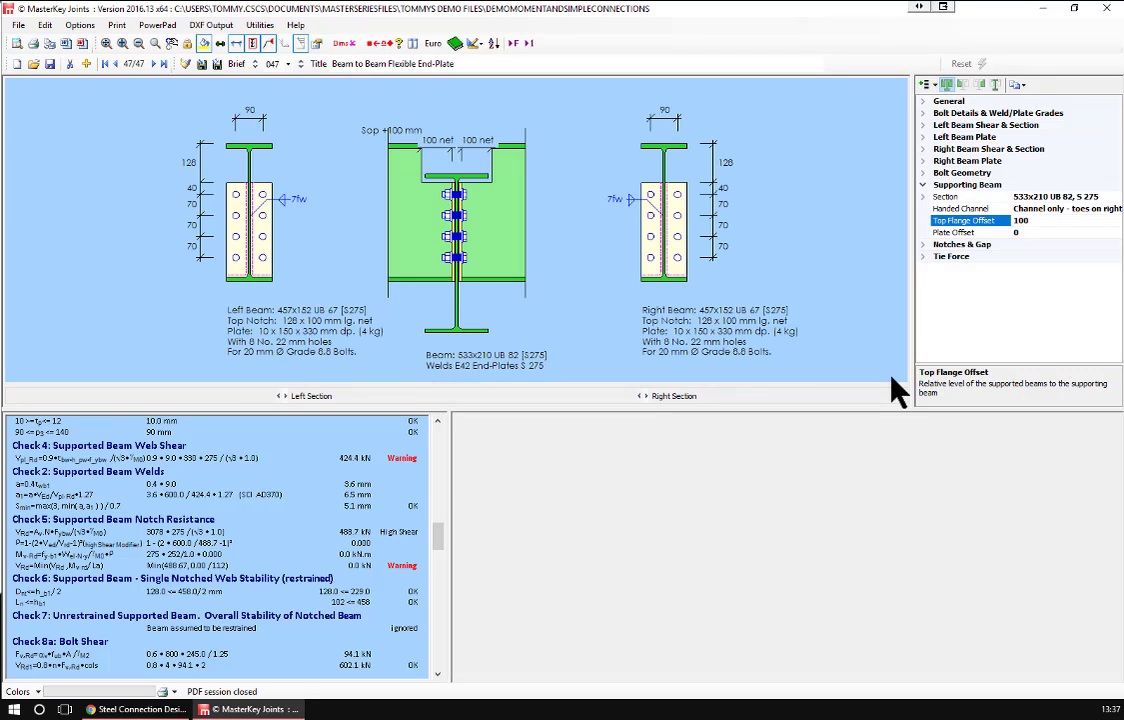
# Change the supporting beam's top flange offset to -100 mm
pyautogui.click(986, 210)
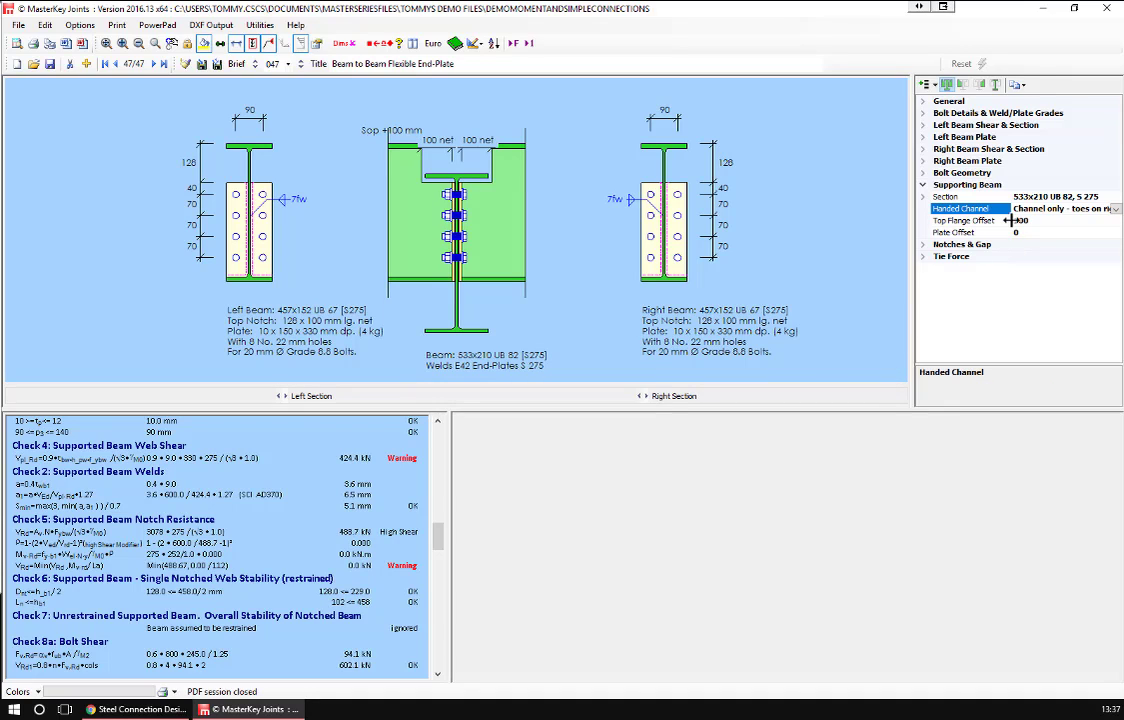
pyautogui.click(985, 220)
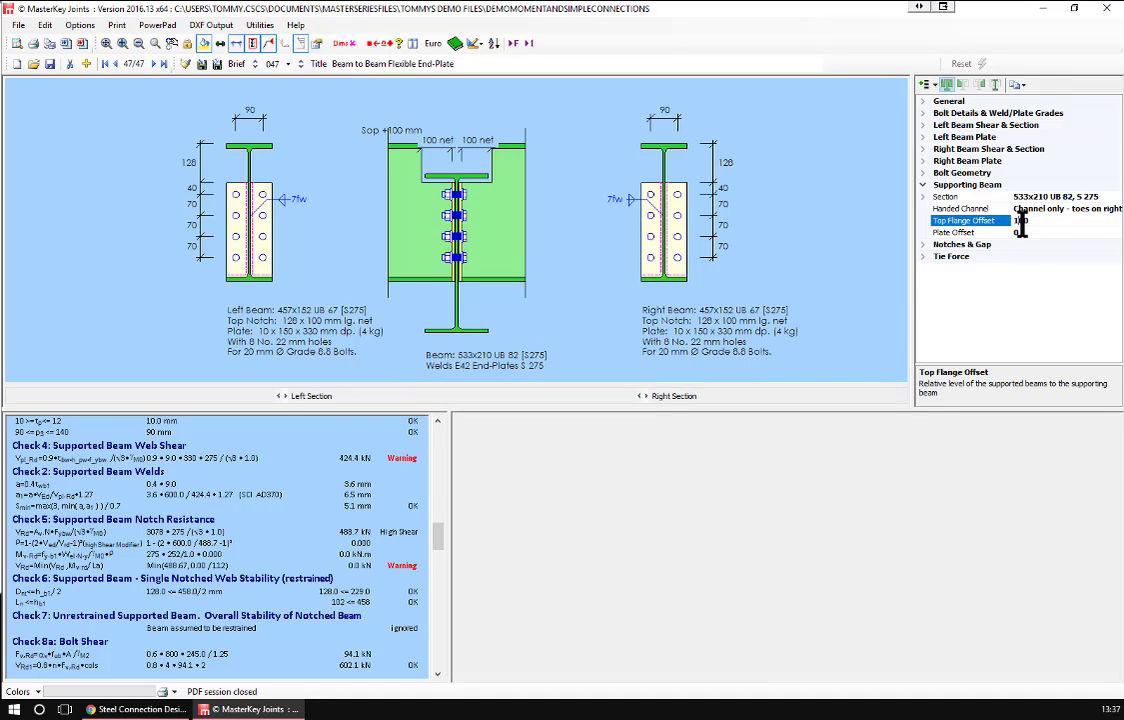
pyautogui.write('-')
pyautogui.press('Return')
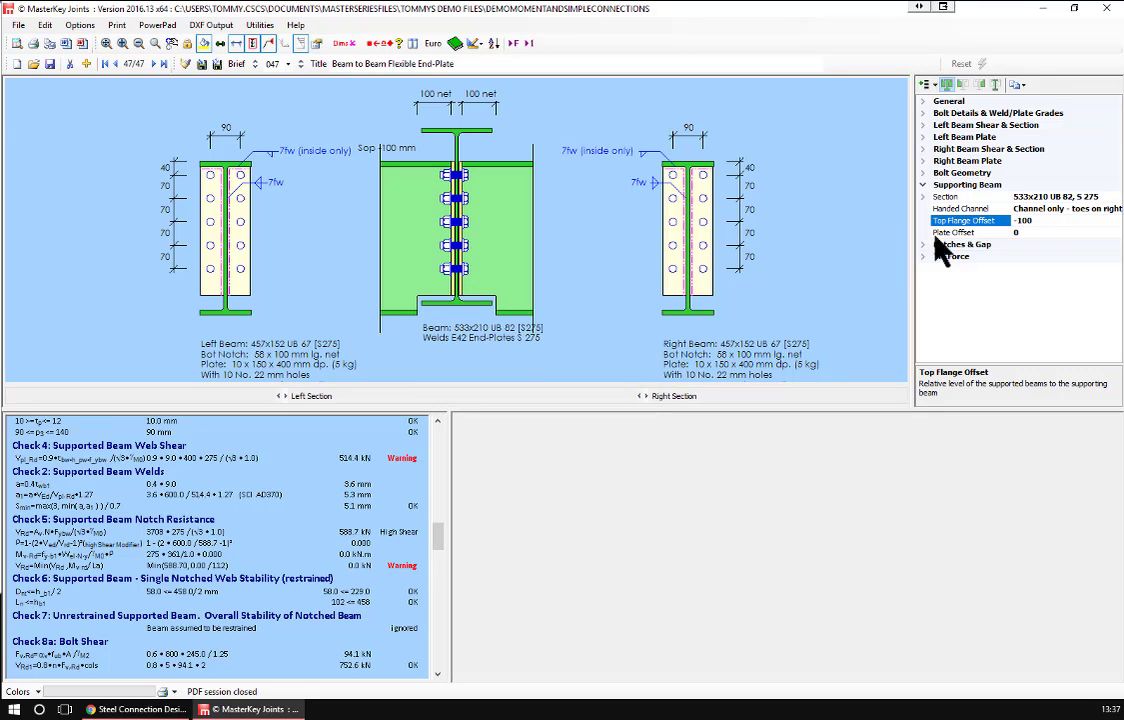
# Change the supporting beam's top flange offset to -50 mm
pyautogui.click(1024, 222)
pyautogui.press('Delete')
pyautogui.press('Delete')
pyautogui.press('Delete')
pyautogui.write('50')
pyautogui.press('Return')
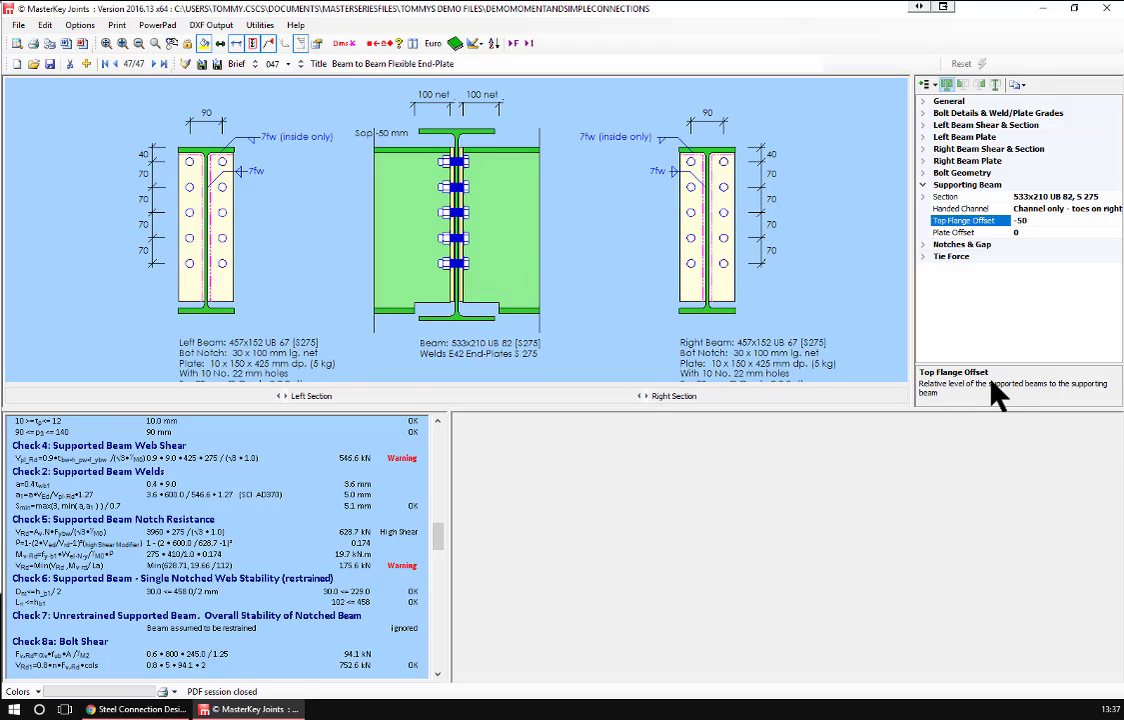
# Change the supporting beam's top flange offset to -25 mm and check the notch resistance results
pyautogui.click(1018, 220)
pyautogui.write('25')
pyautogui.press('Delete')
pyautogui.press('Return')
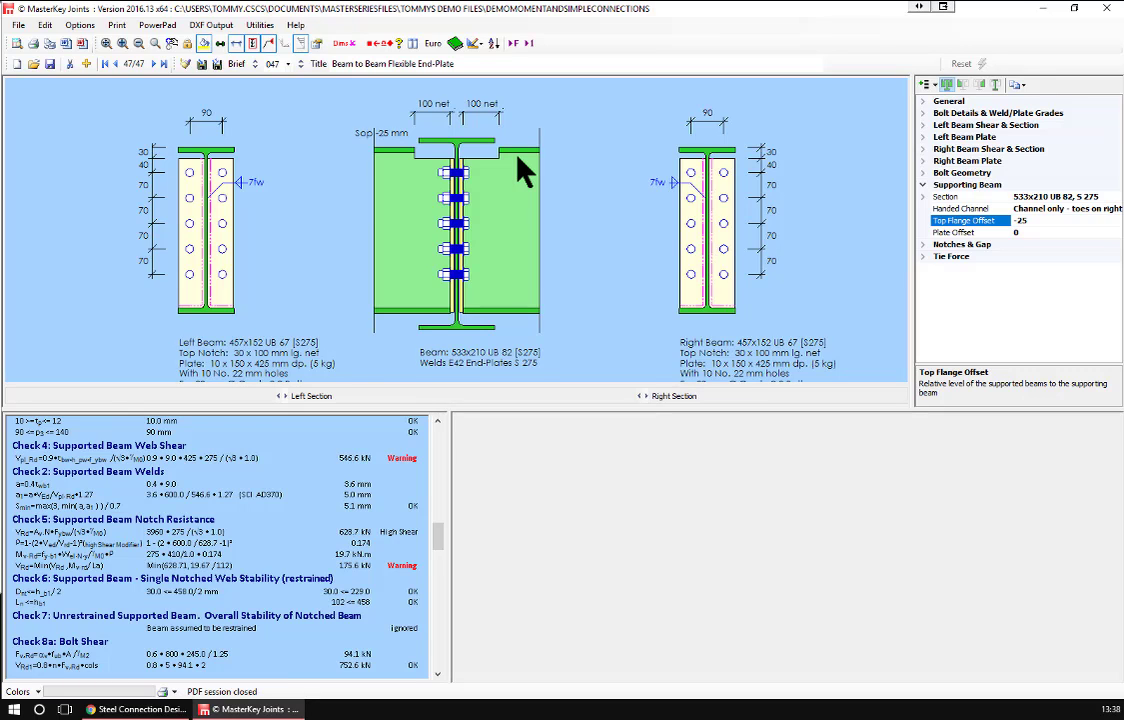
pyautogui.scroll(-1, 268, 534)
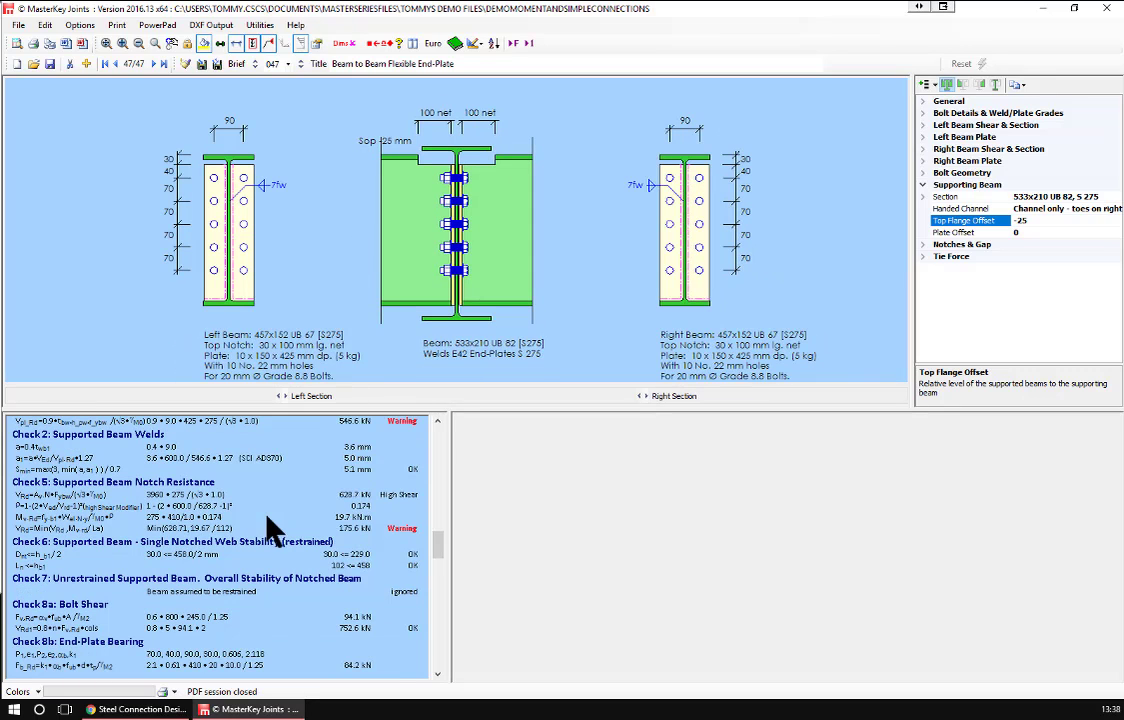
# Reset the supporting beam's top flange offset to 0
pyautogui.click(1027, 221)
pyautogui.write('0')
pyautogui.click(960, 126)
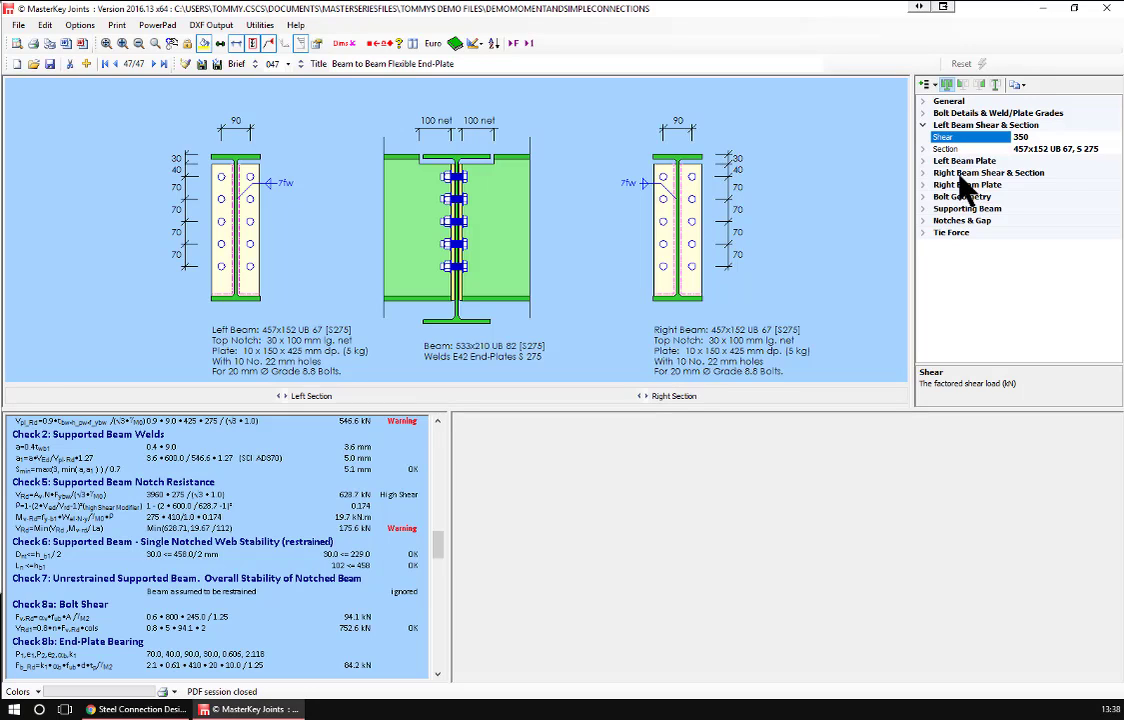
# Set the right beam's factored shear load to 350 kN and review the summary of unity ratios
pyautogui.click(966, 173)
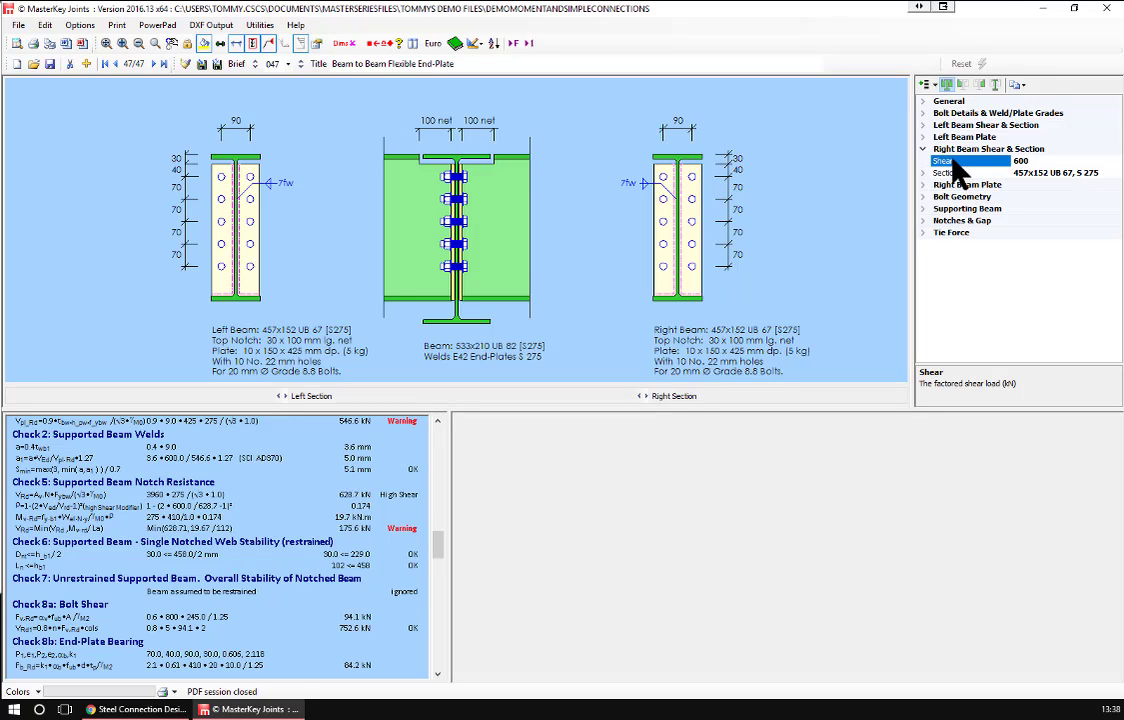
pyautogui.write('350')
pyautogui.press('Return')
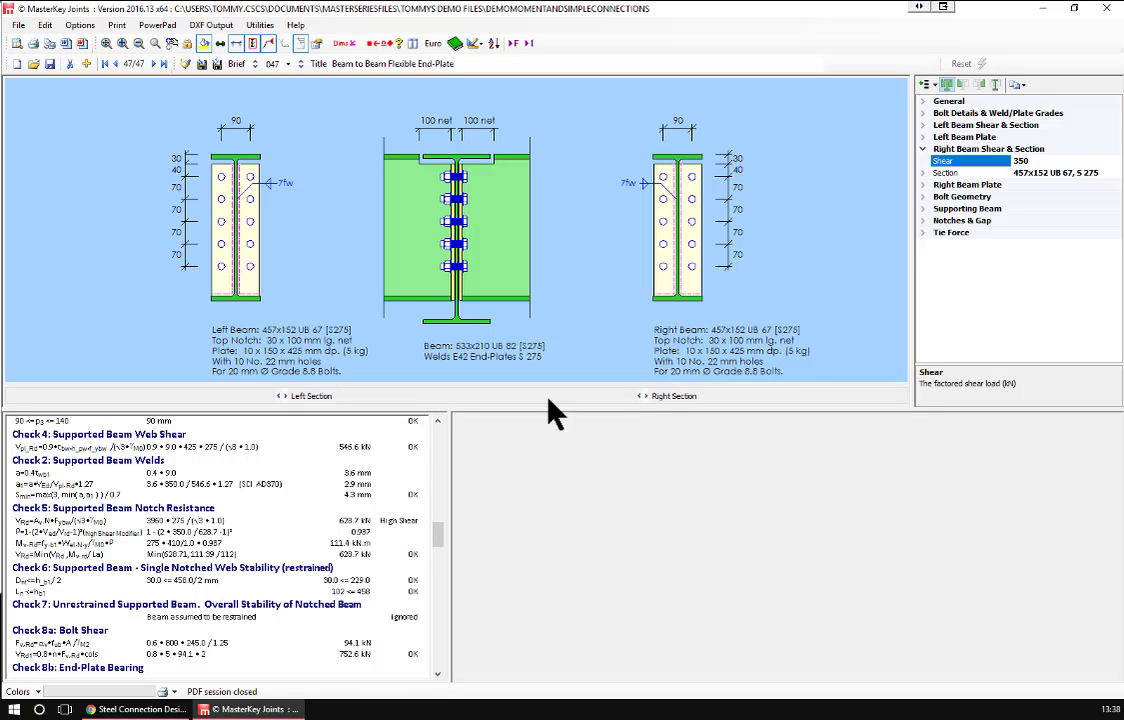
pyautogui.moveTo(437, 530); pyautogui.dragTo(441, 490)
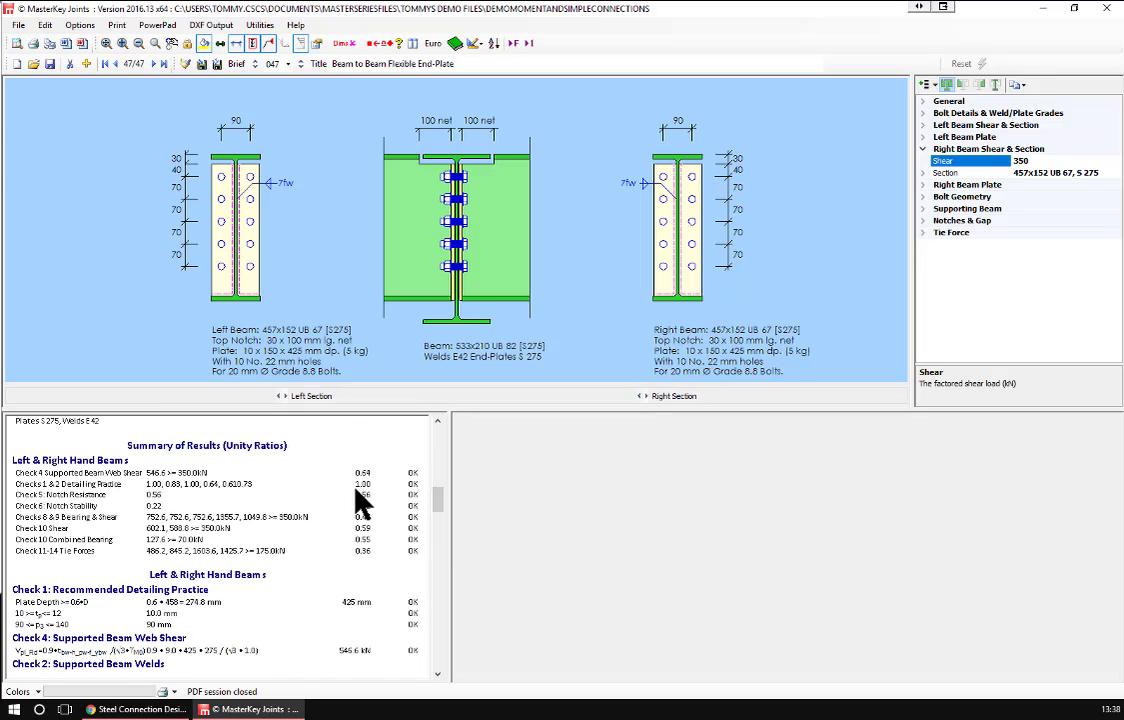
pyautogui.click(355, 534)
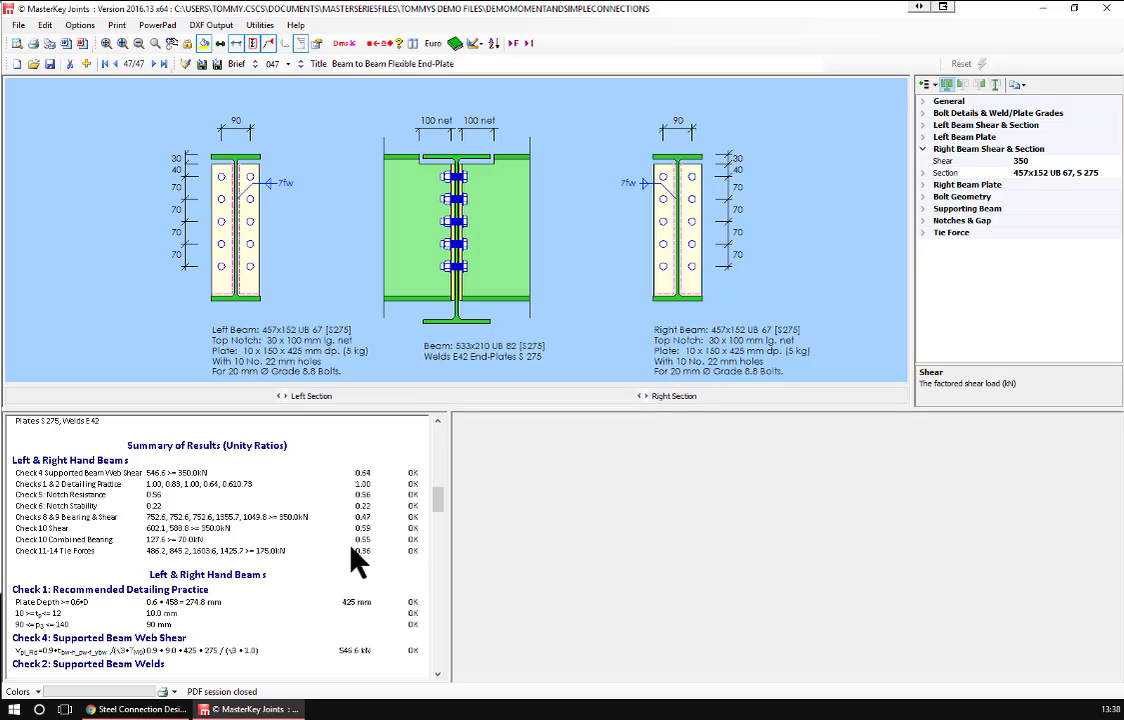
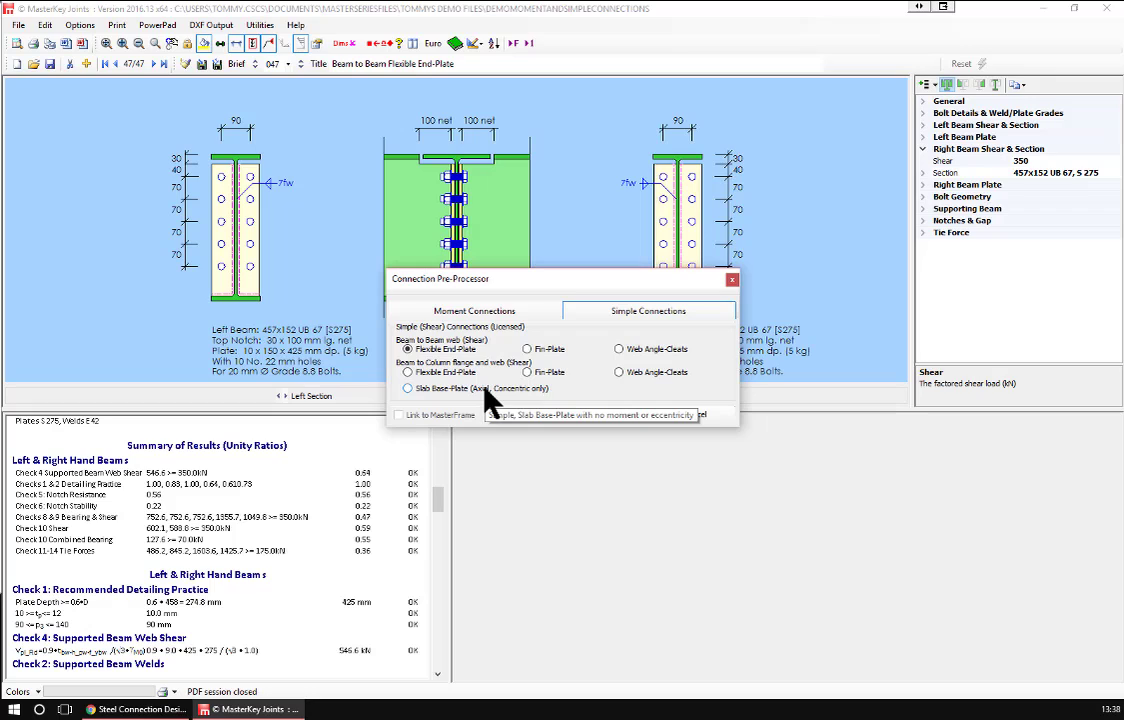
# Create a new moment connection of type Beam Splice (I-Sections)
pyautogui.click(514, 311)
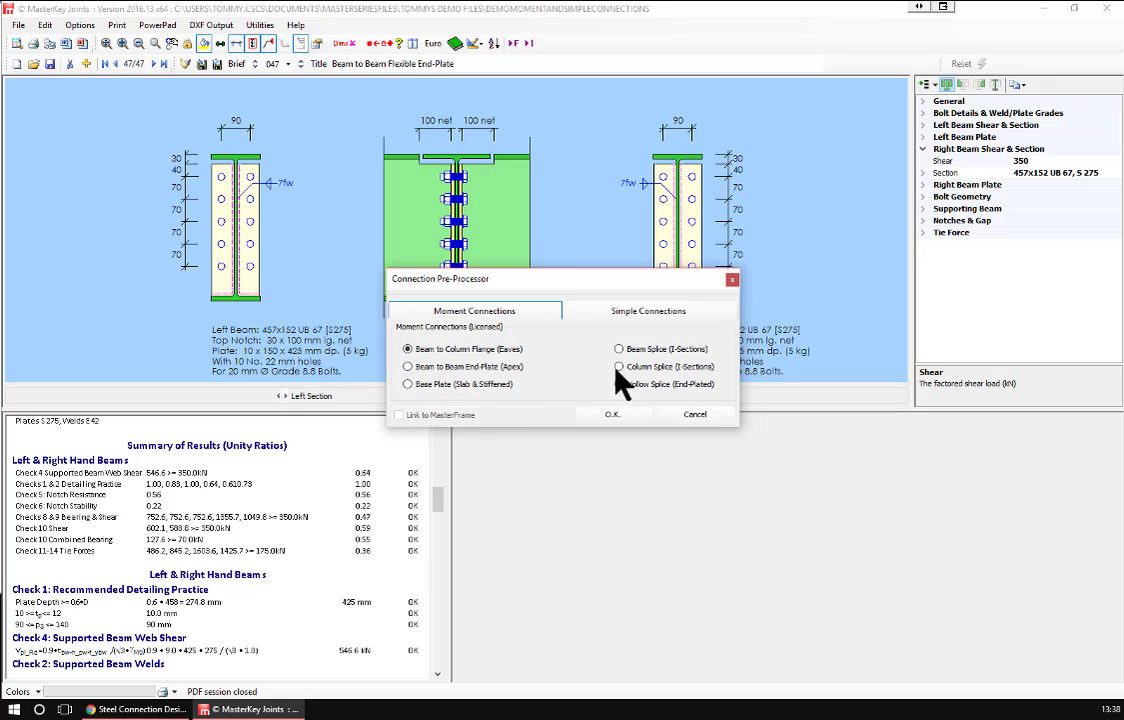
pyautogui.click(647, 349)
pyautogui.click(610, 414)
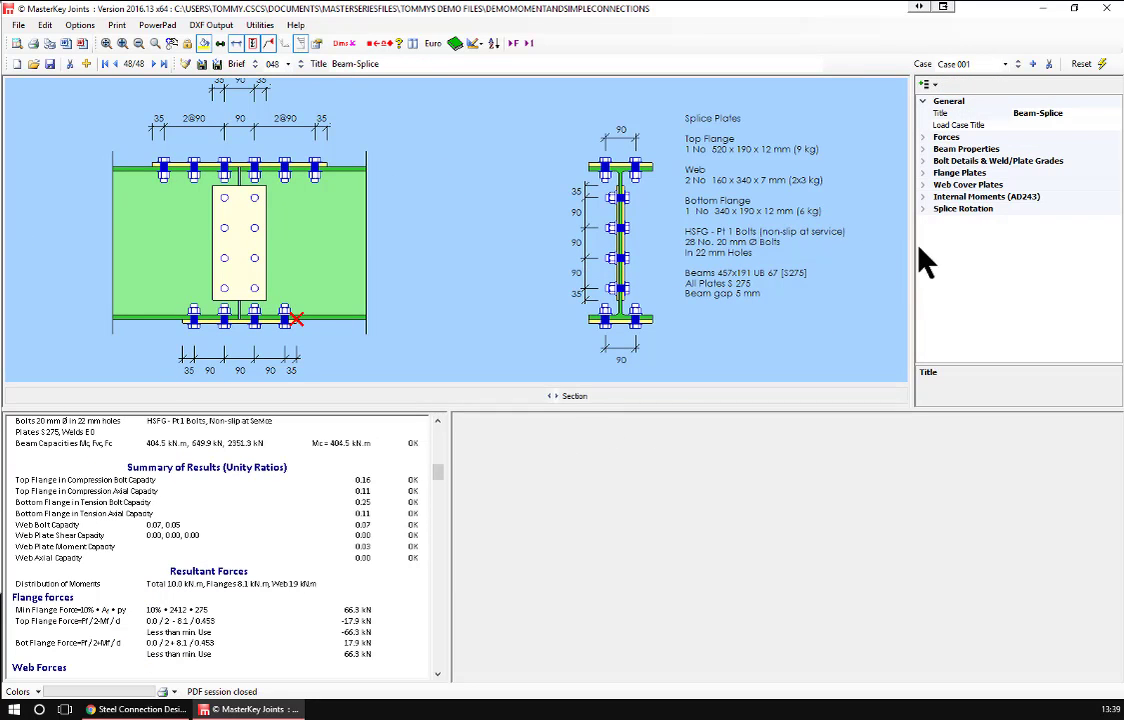
# Try the BuiltUp & ASB section type for the spliced beam and return it to UB
pyautogui.click(960, 150)
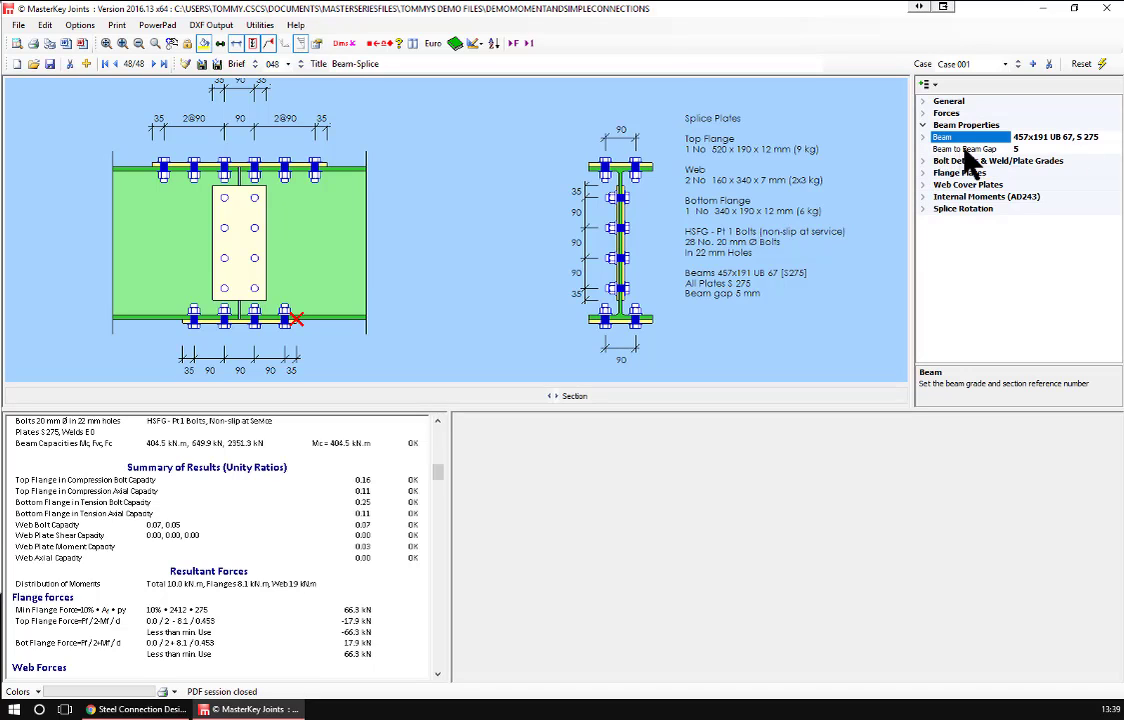
pyautogui.doubleClick(951, 136)
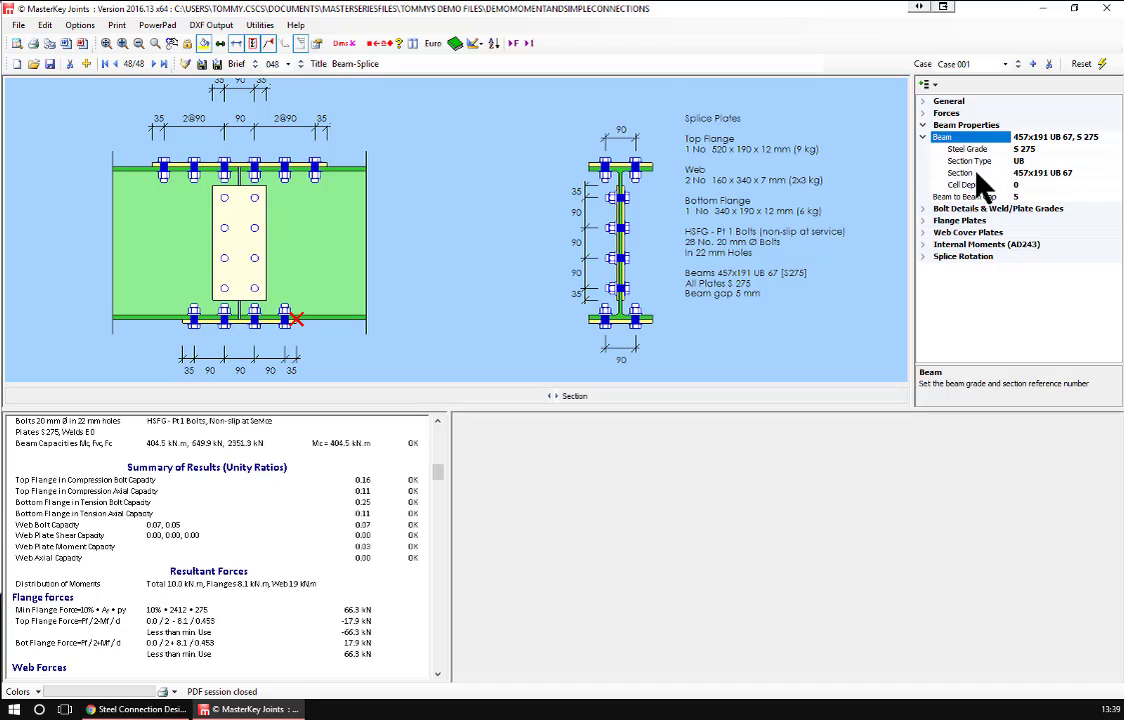
pyautogui.click(972, 161)
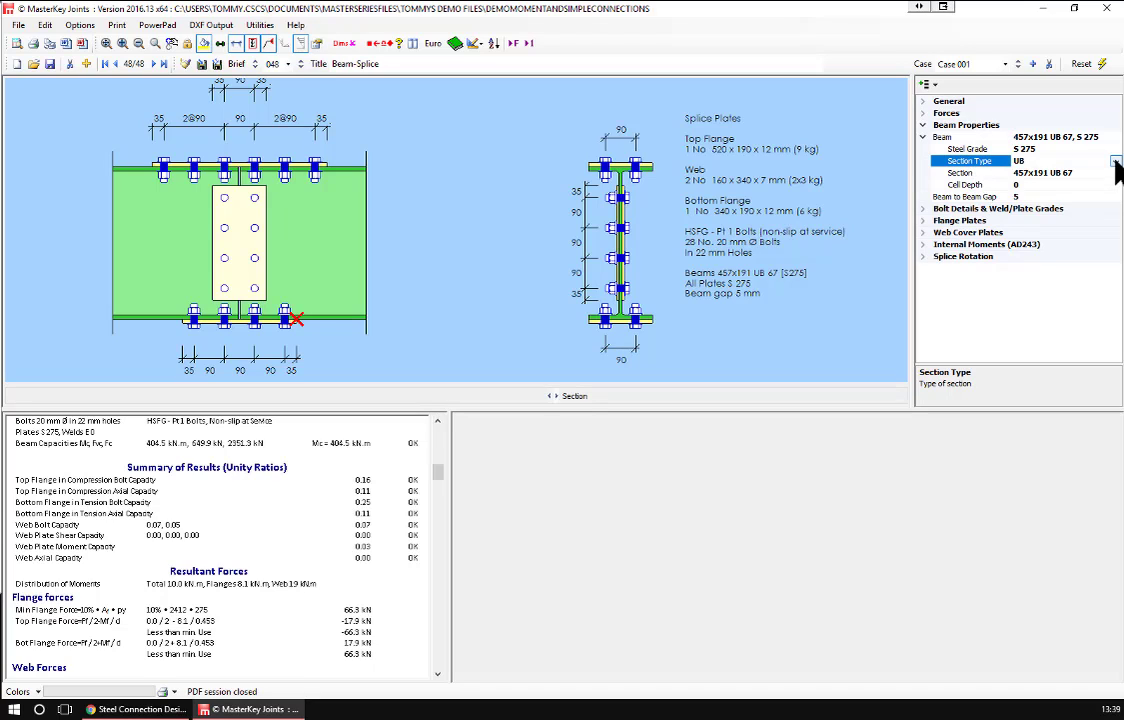
pyautogui.click(1115, 162)
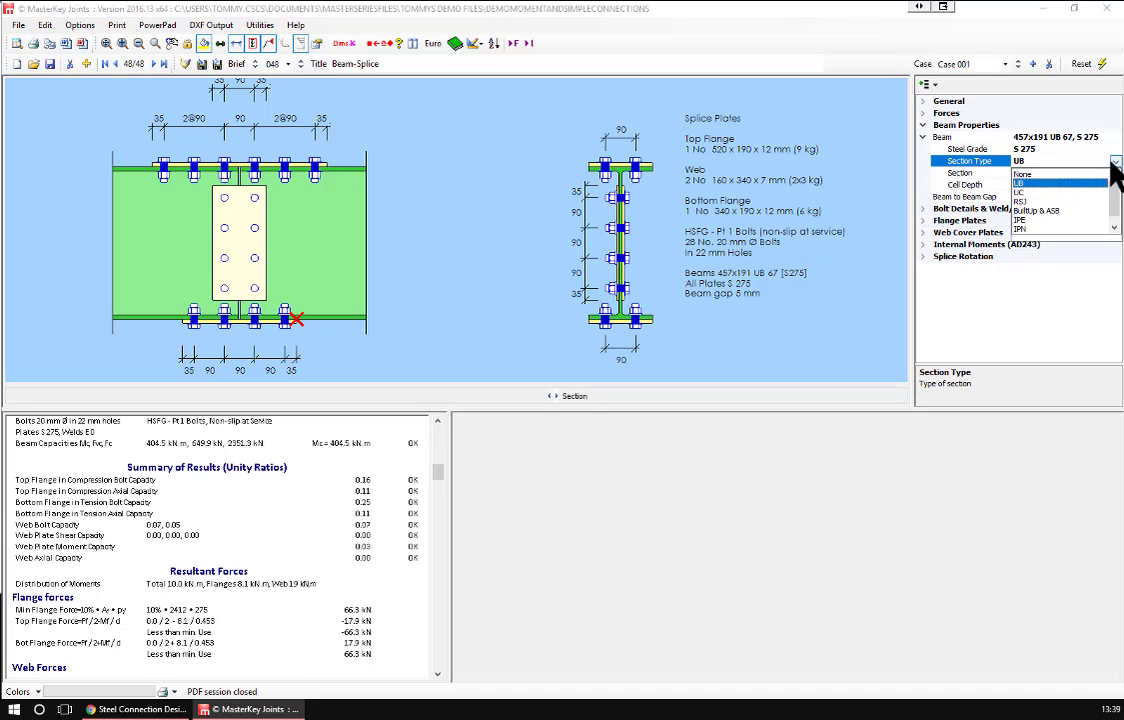
pyautogui.click(1040, 212)
pyautogui.moveTo(441, 477)
pyautogui.mouseDown()
pyautogui.moveTo(438, 445)
pyautogui.moveTo(433, 457)
pyautogui.mouseUp()
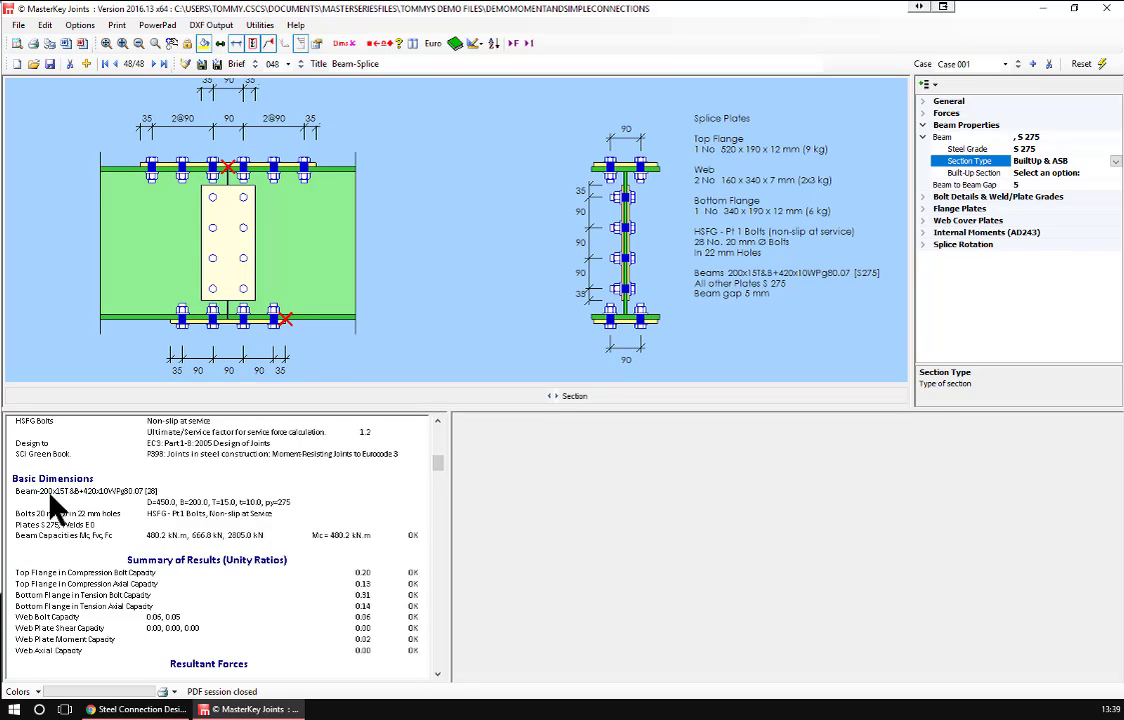
pyautogui.click(1115, 161)
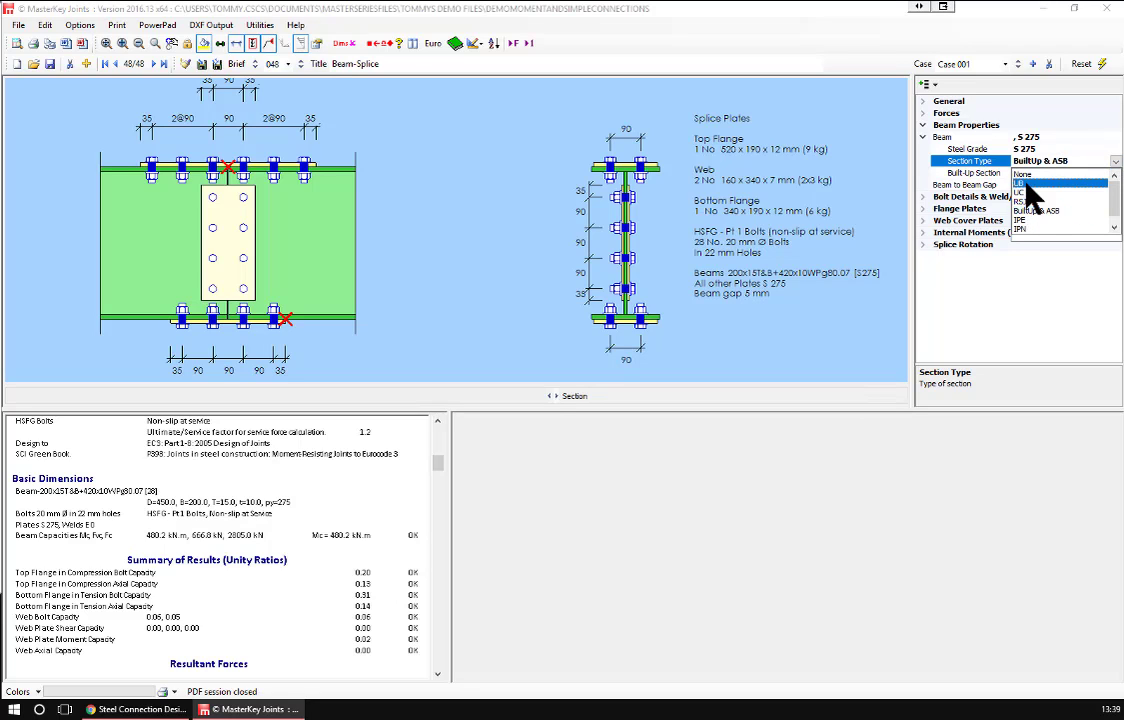
pyautogui.click(1024, 184)
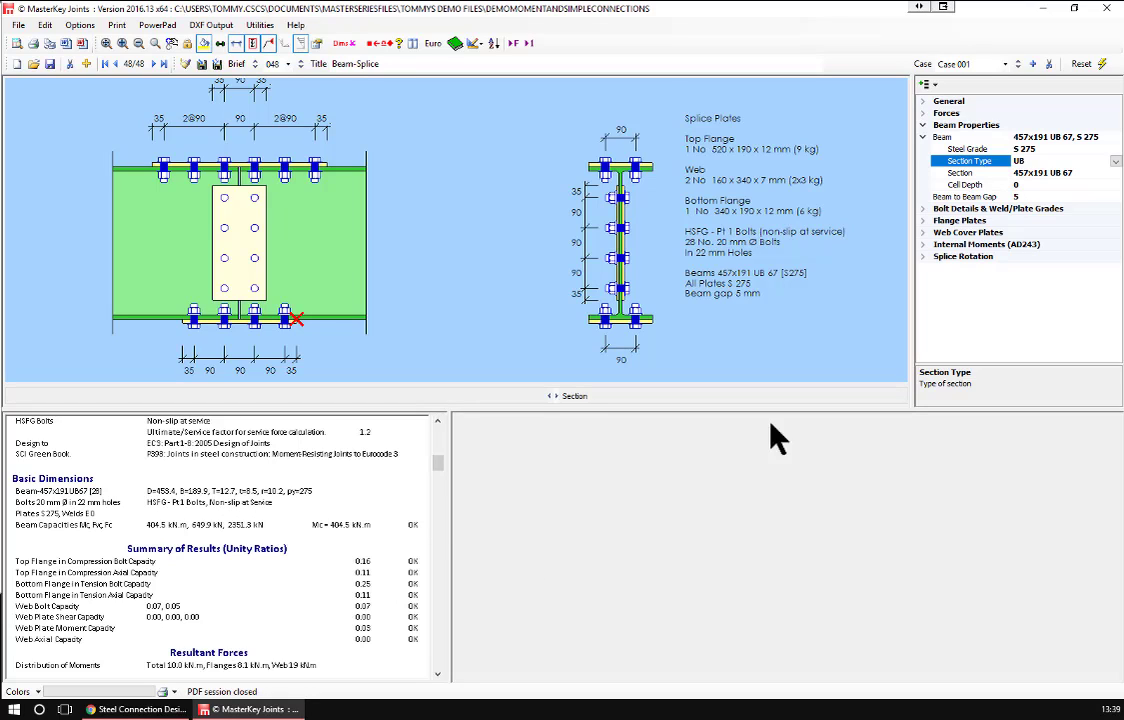
# Set the beam's section type to BuiltUp & ASB and choose Built-Up as its built-up section
pyautogui.click(1115, 161)
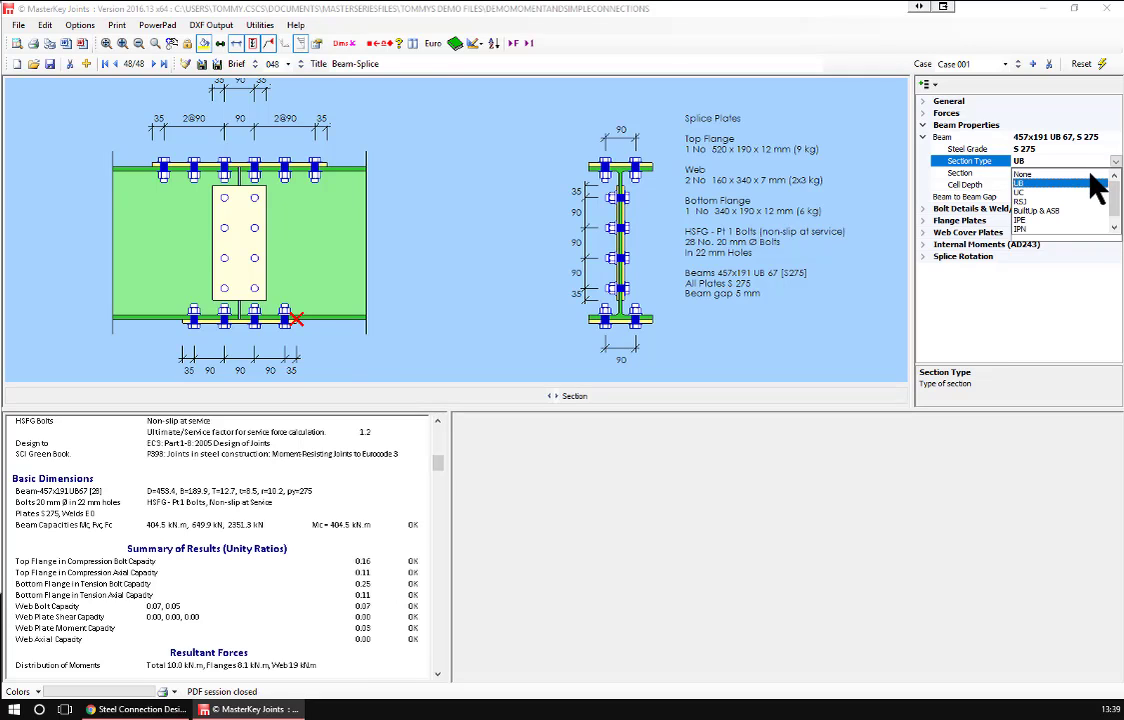
pyautogui.click(1030, 212)
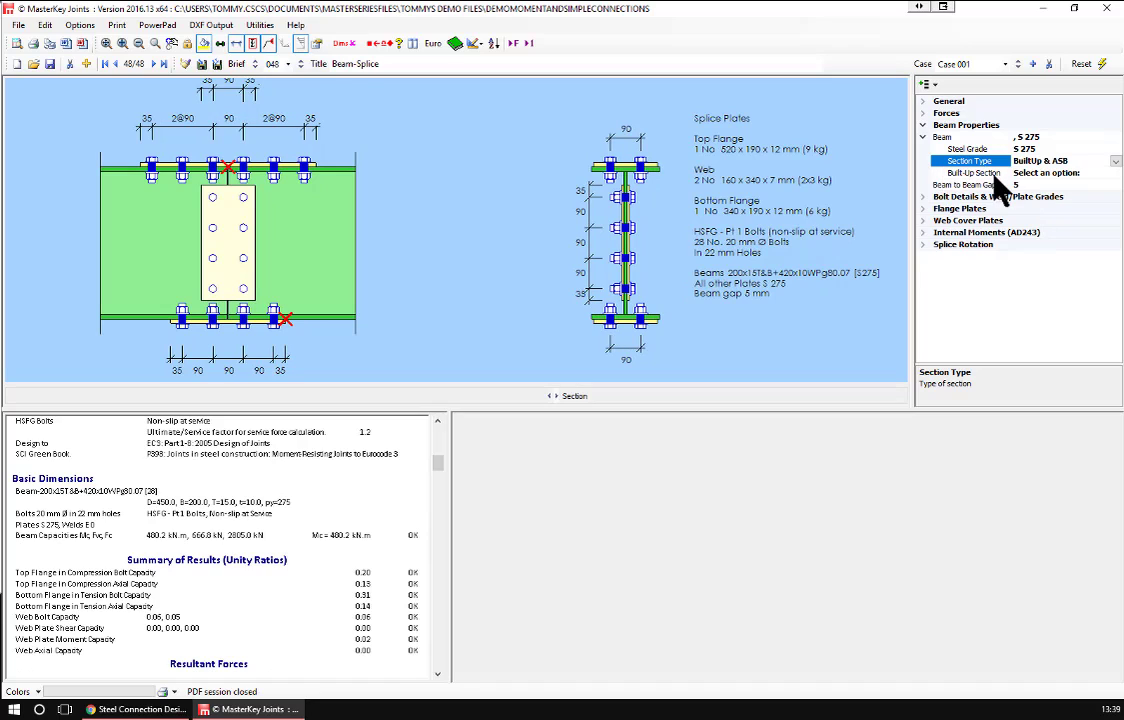
pyautogui.click(987, 174)
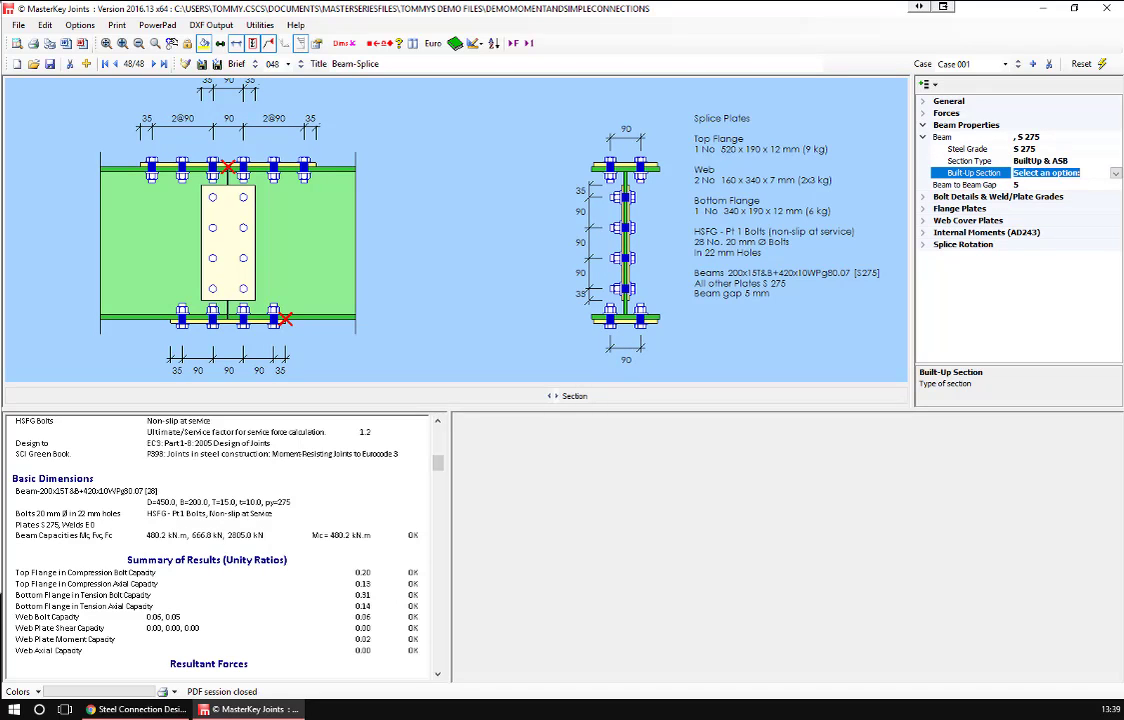
pyautogui.click(1113, 174)
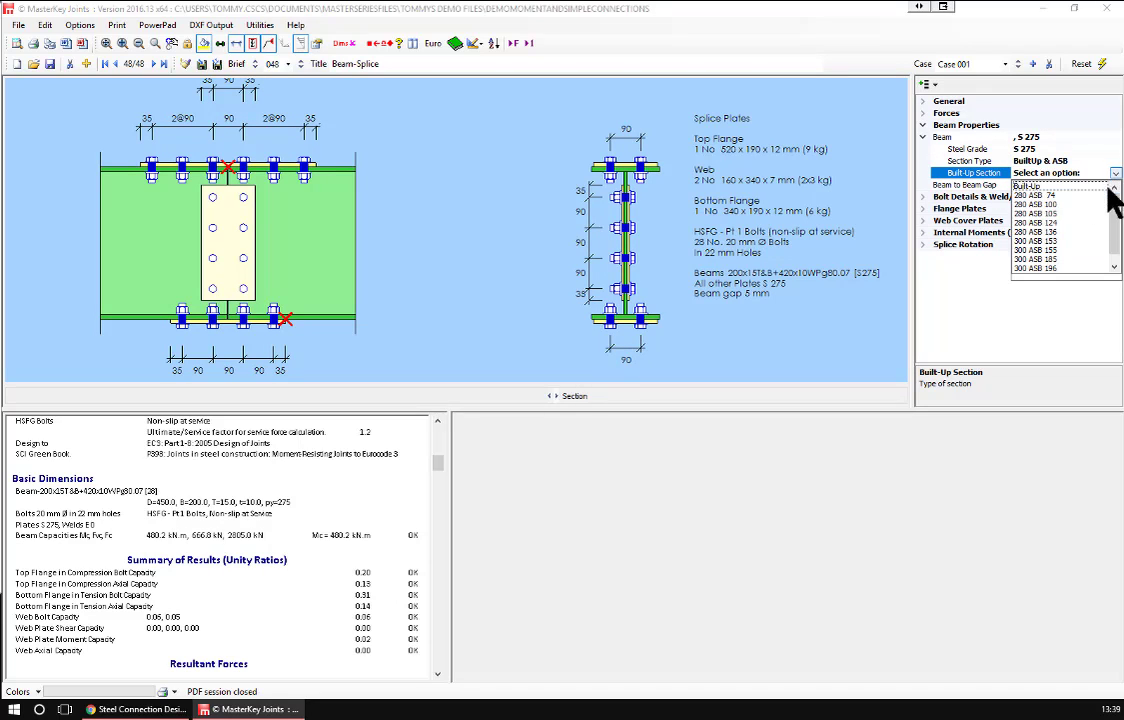
pyautogui.click(1030, 187)
# Set the built-up beam's overall depth to 500 mm
pyautogui.click(1025, 183)
pyautogui.press('Left')
pyautogui.press('Left')
pyautogui.press('BackSpace')
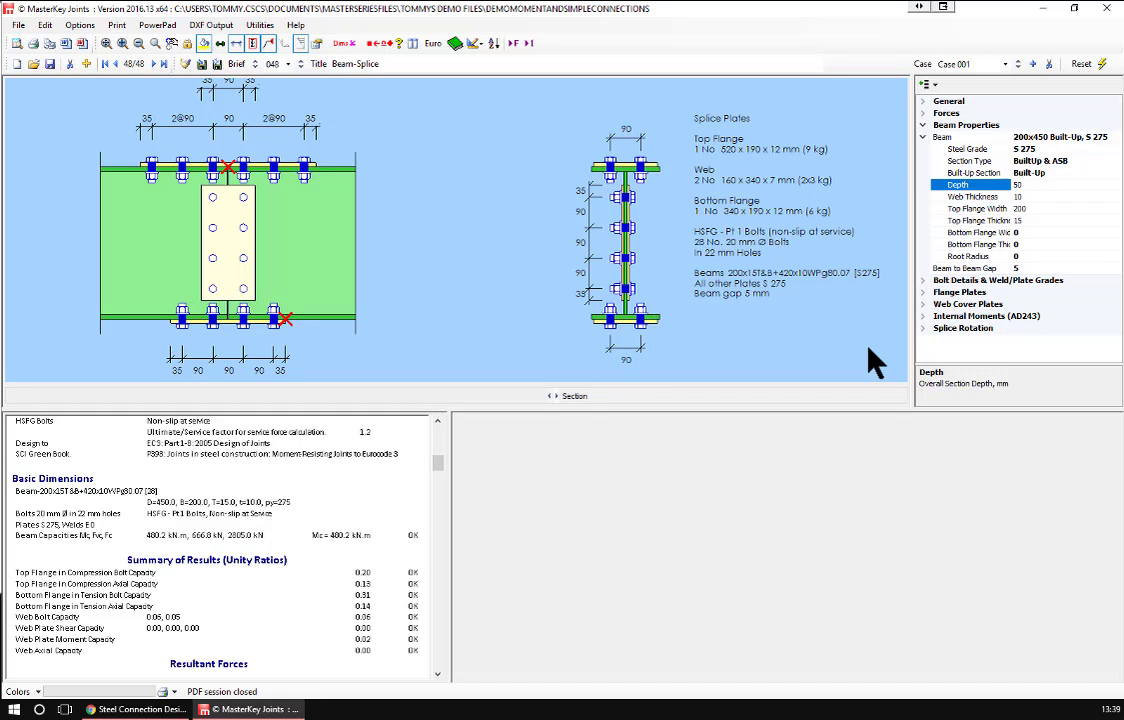
pyautogui.write('0')
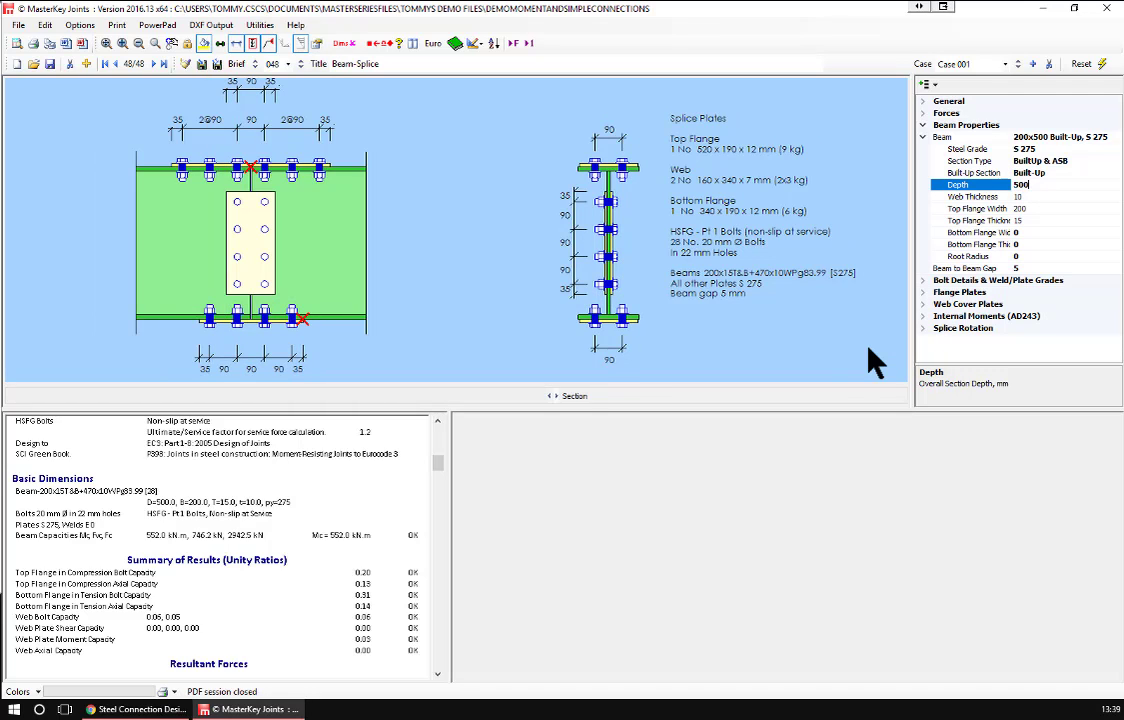
# Set the built-up beam's top flange thickness to 20 mm, bottom flange width to 200 mm and bottom flange thickness to 15 mm
pyautogui.click(968, 211)
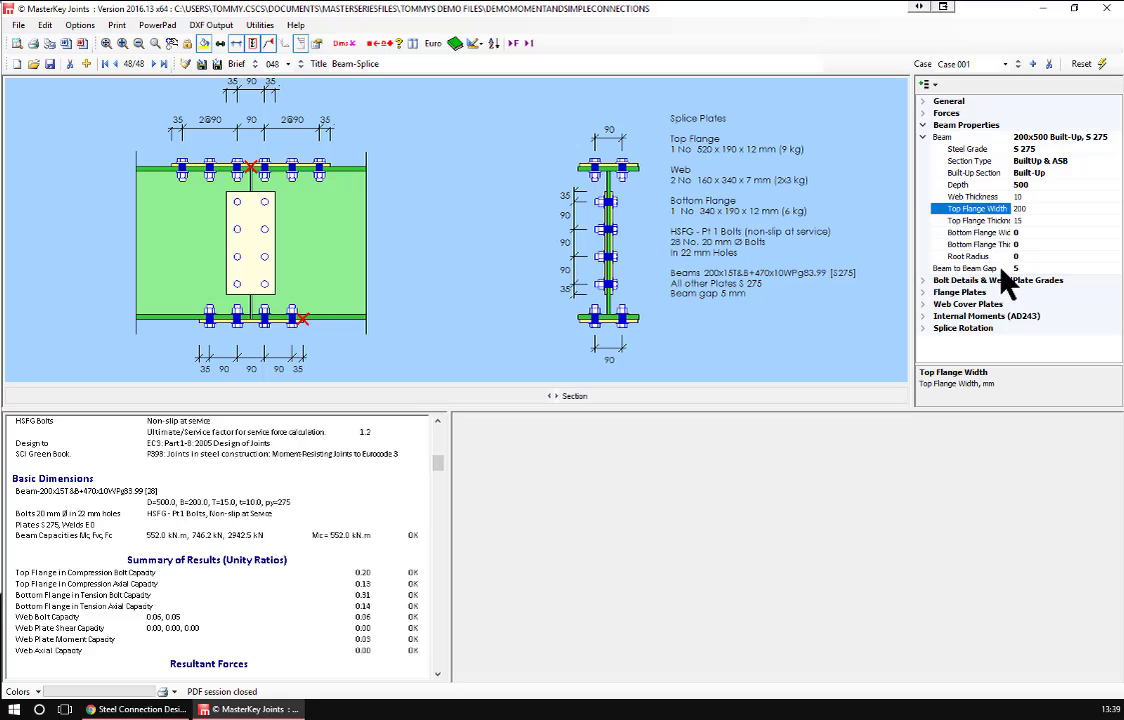
pyautogui.click(966, 221)
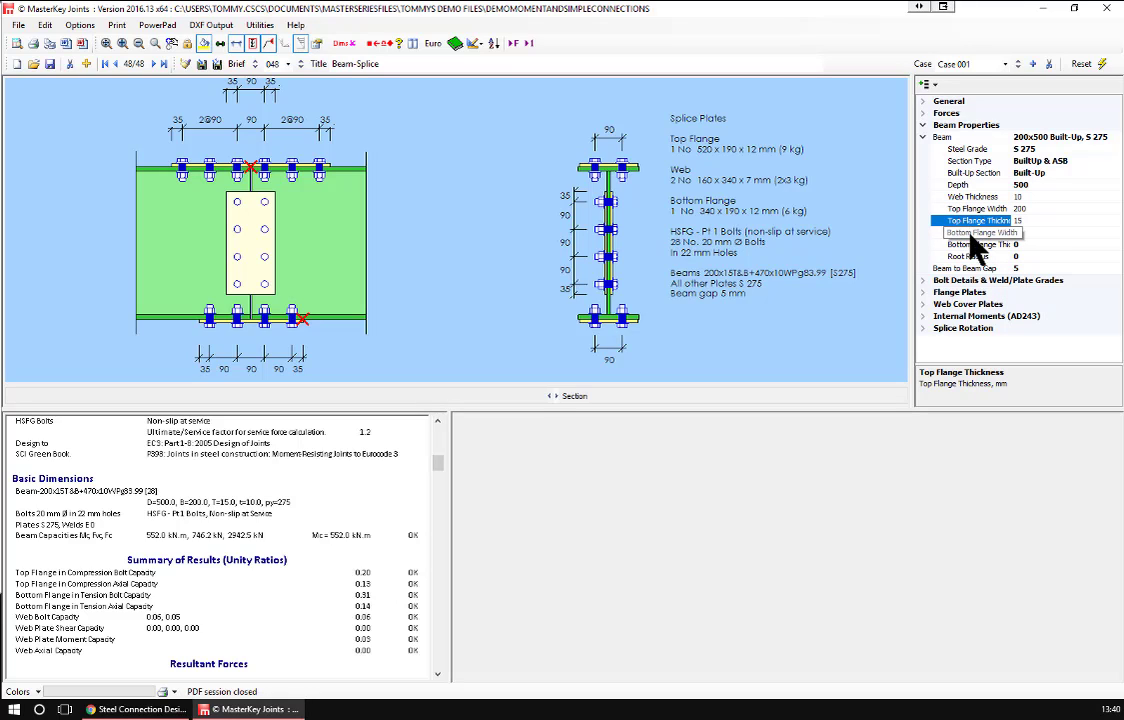
pyautogui.write('20')
pyautogui.click(970, 234)
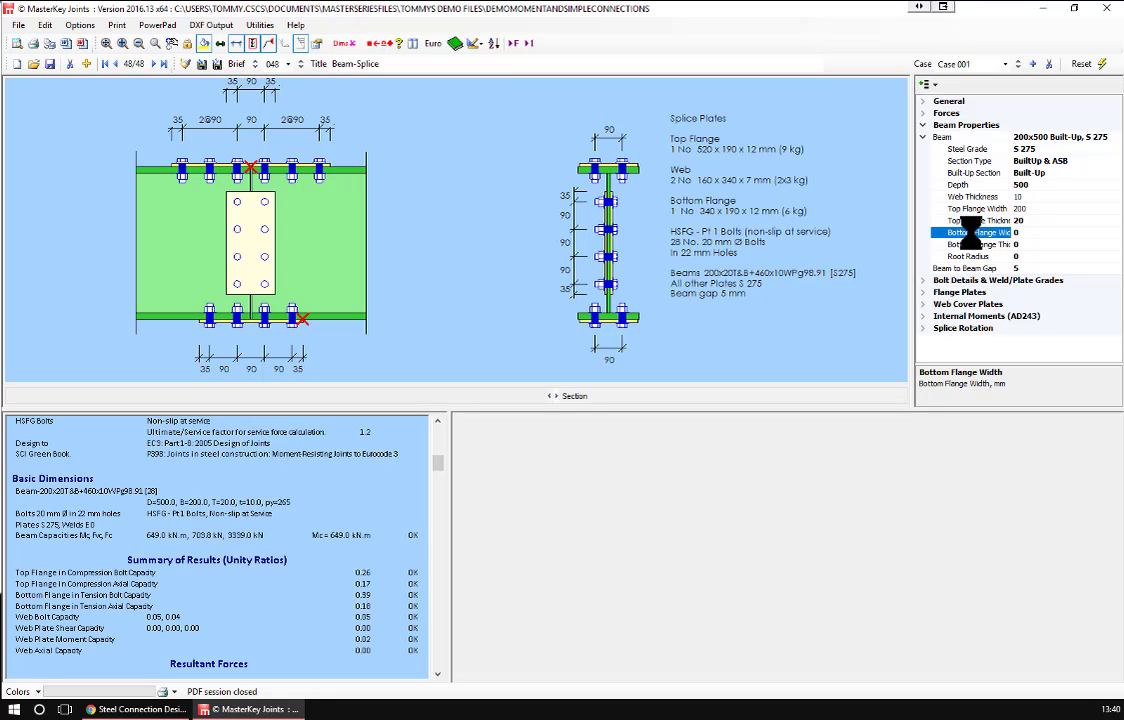
pyautogui.write('200')
pyautogui.click(970, 245)
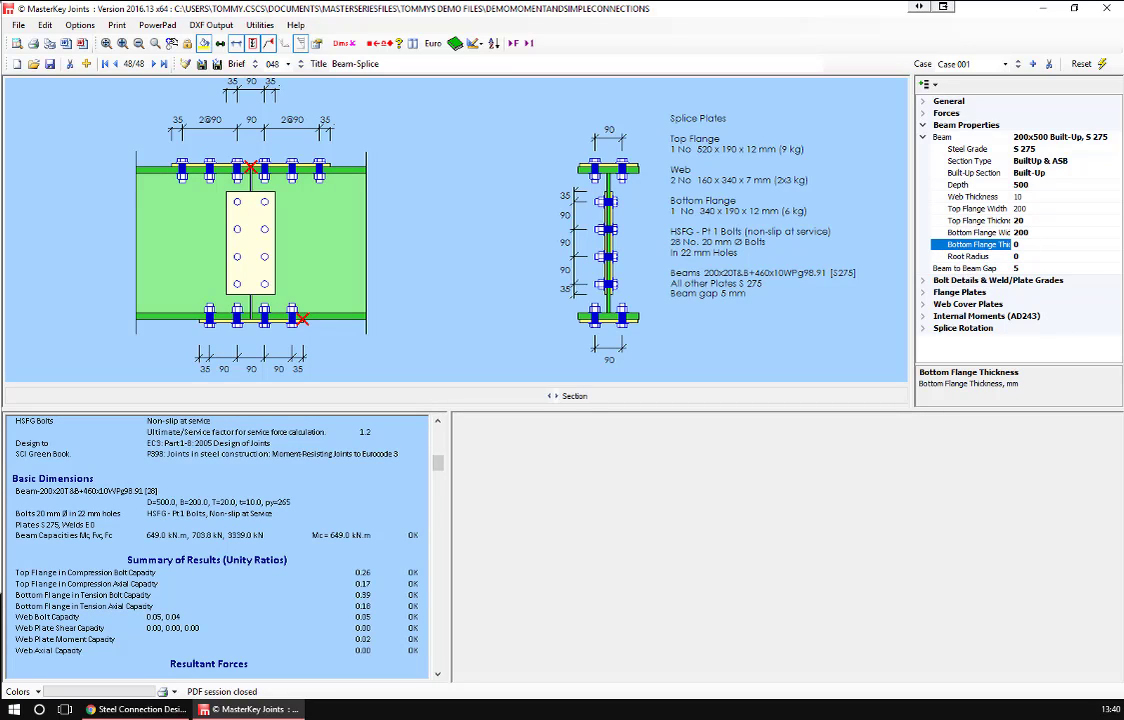
pyautogui.write('15')
pyautogui.press('Return')
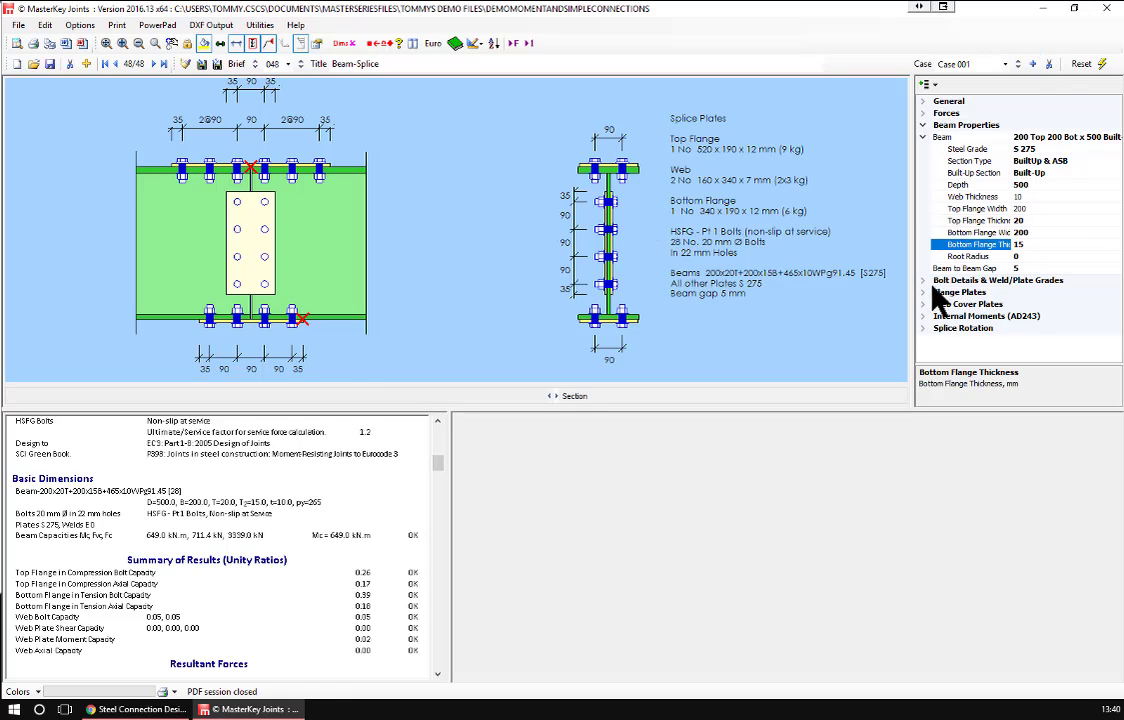
pyautogui.click(966, 256)
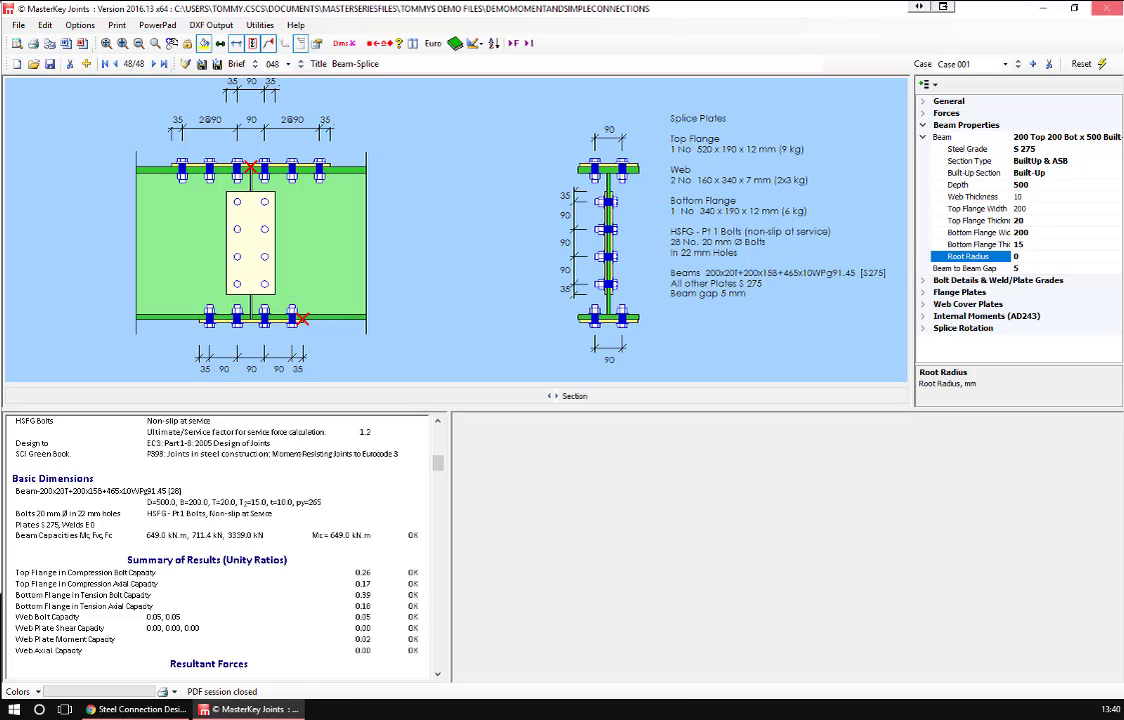
# Apply a factored major-axis moment of 350 kNm and a major-axis shear of 250 kN to the splice
pyautogui.click(946, 113)
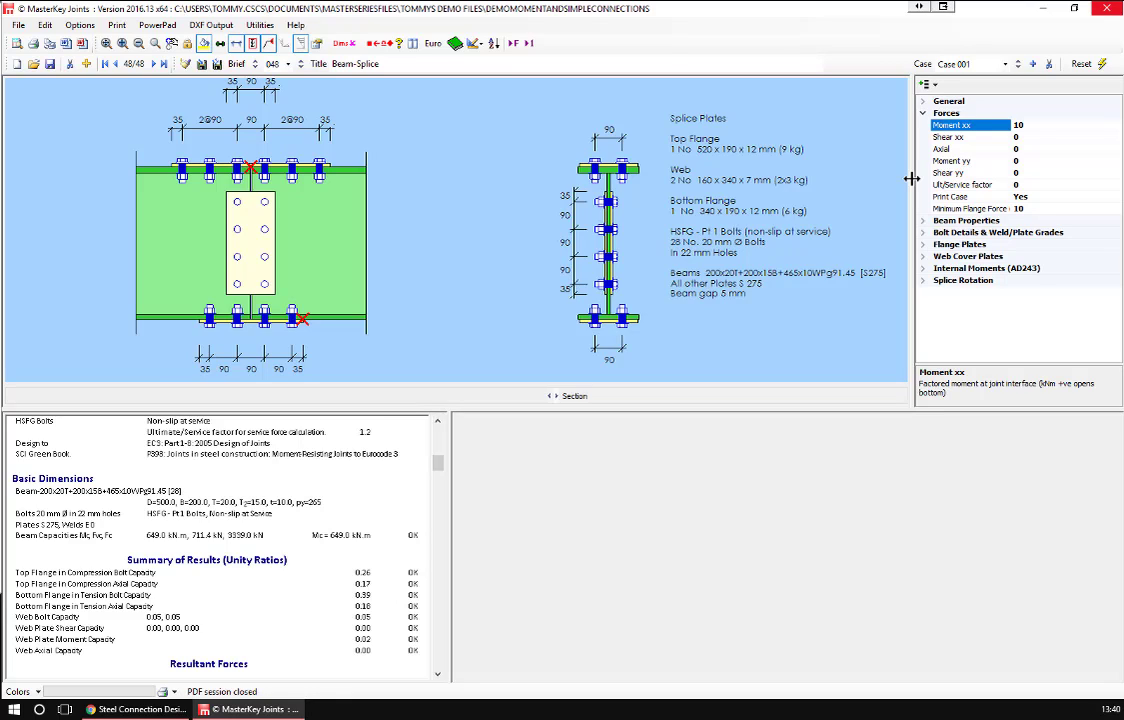
pyautogui.write('350')
pyautogui.click(945, 138)
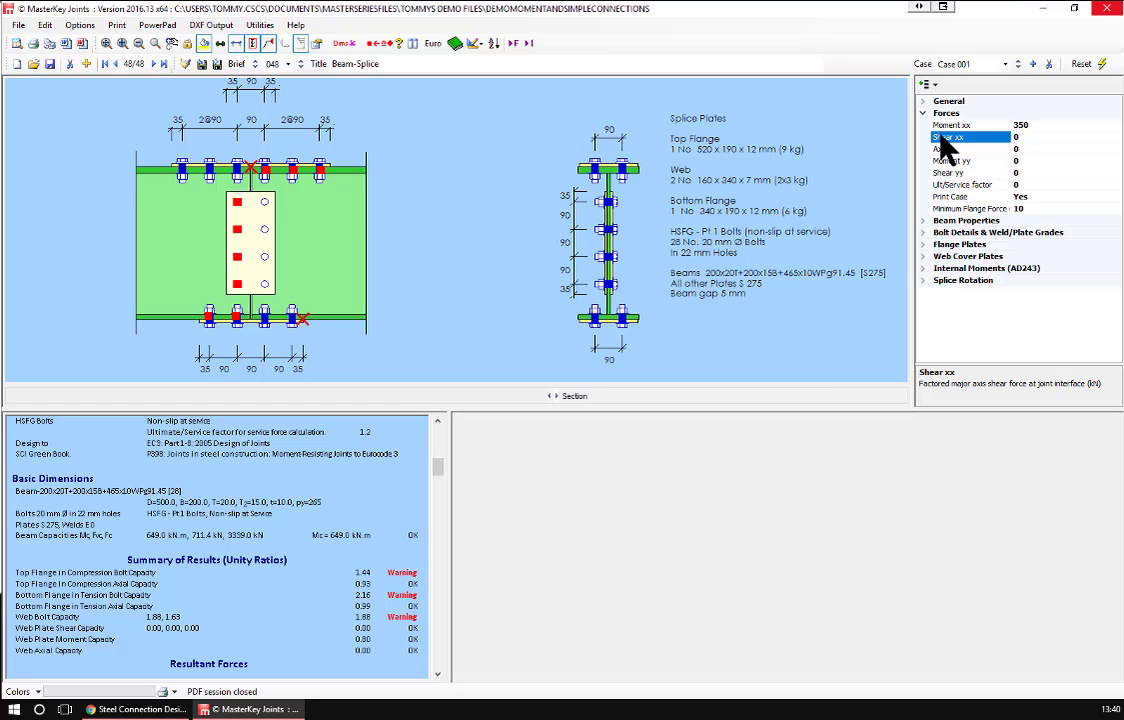
pyautogui.write('250')
# Set the thickness of the top flange's exterior splice plate to 20 mm
pyautogui.click(944, 245)
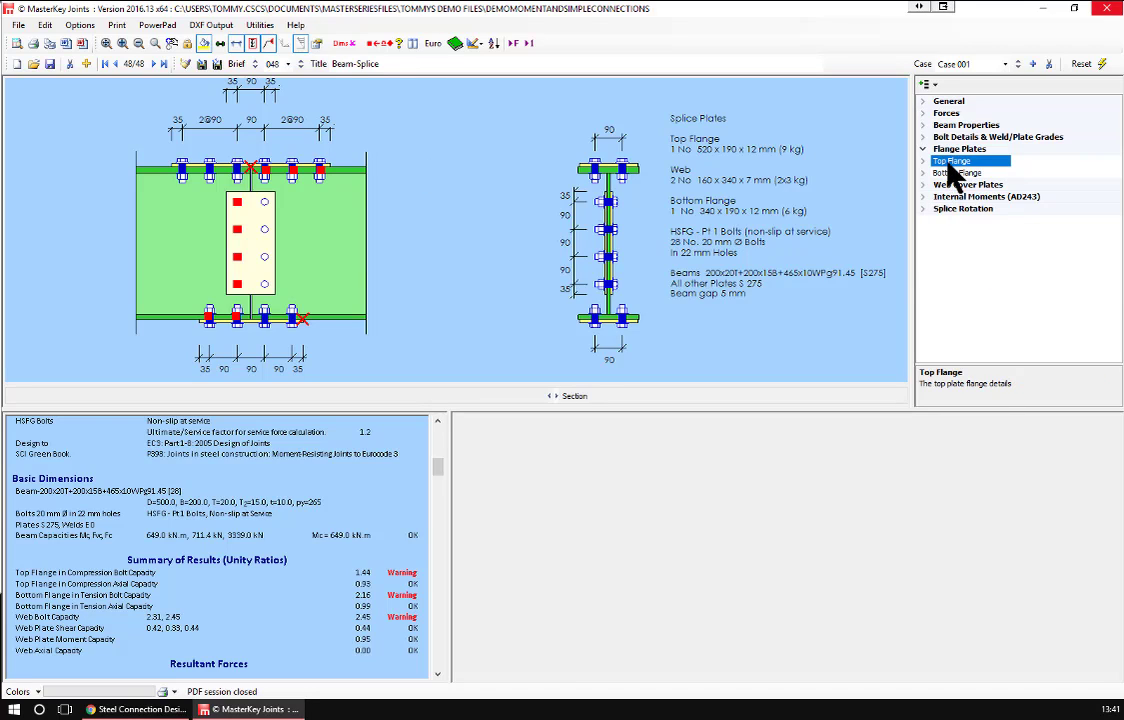
pyautogui.doubleClick(948, 162)
pyautogui.click(958, 186)
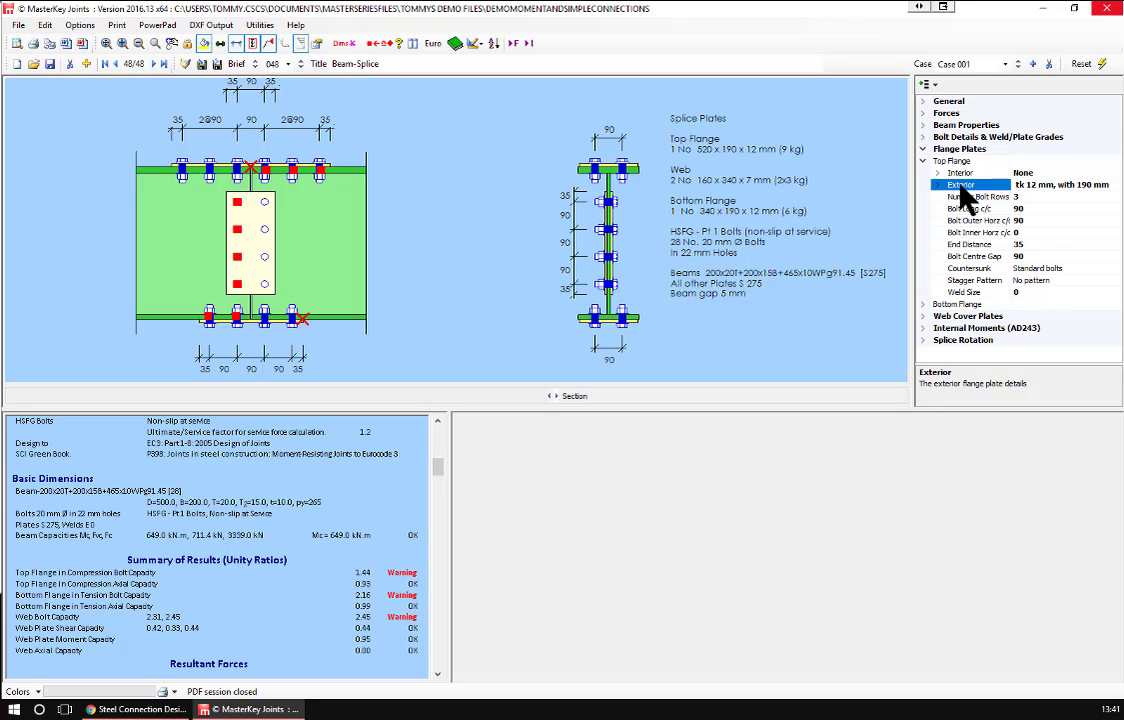
pyautogui.write('20')
pyautogui.press('Return')
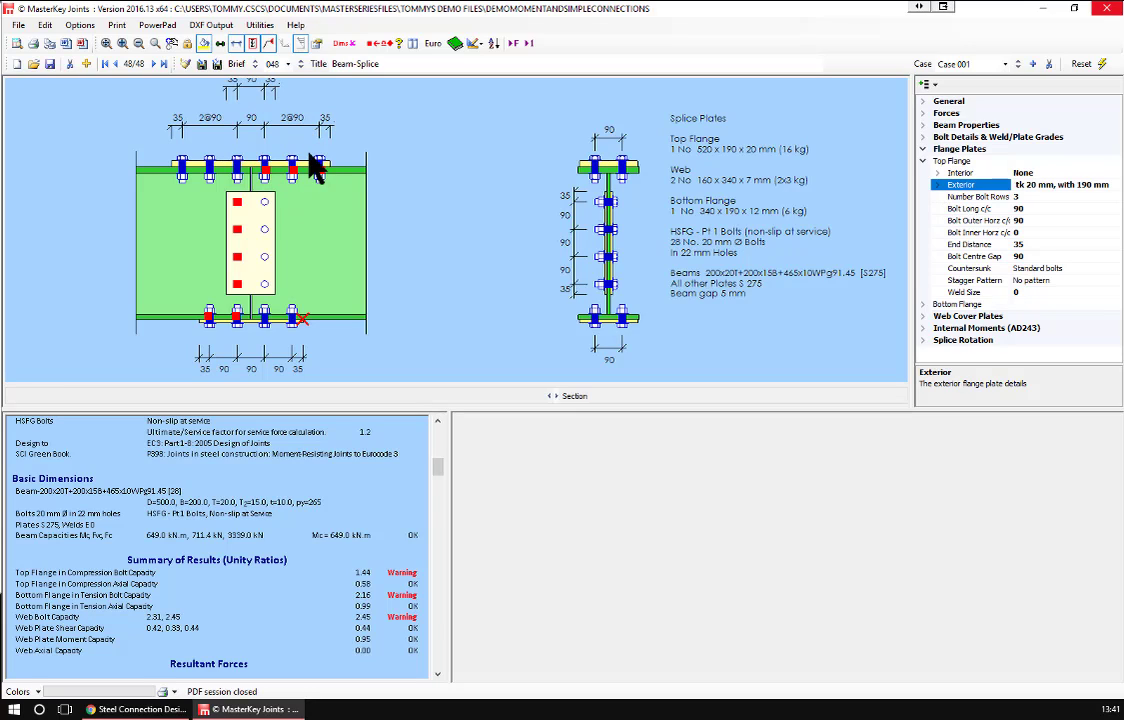
# Set the thickness of the bottom flange's exterior splice plate to 15 mm
pyautogui.click(962, 305)
pyautogui.doubleClick(968, 308)
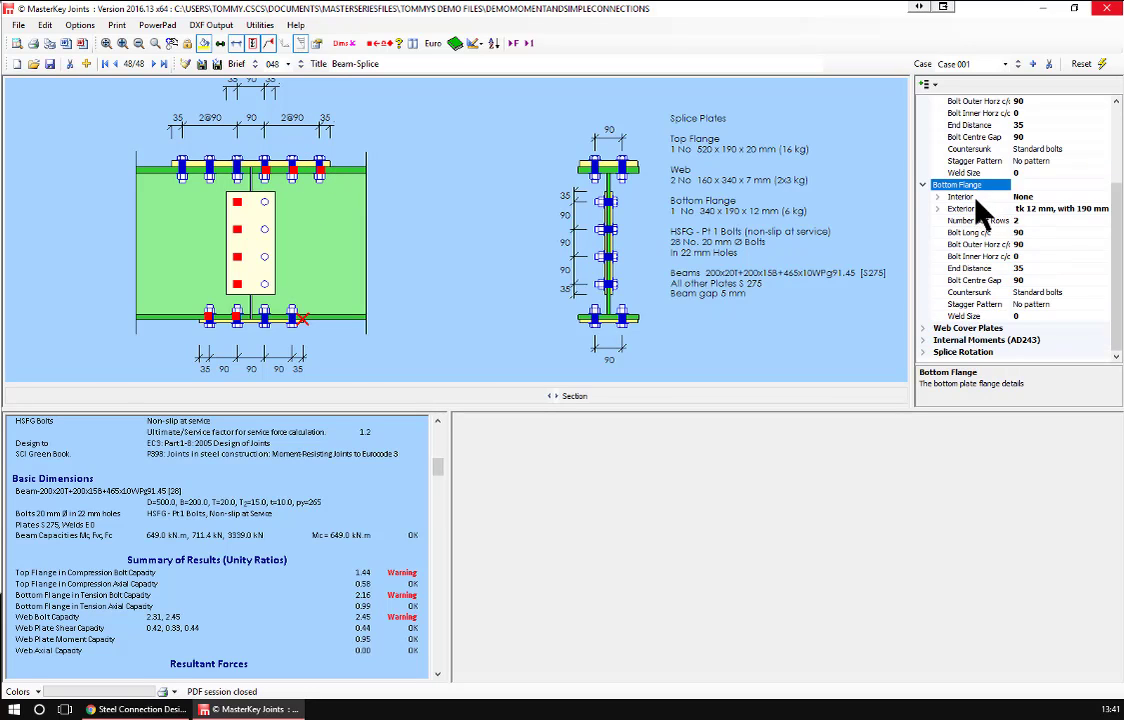
pyautogui.click(976, 210)
pyautogui.write('15')
pyautogui.press('Return')
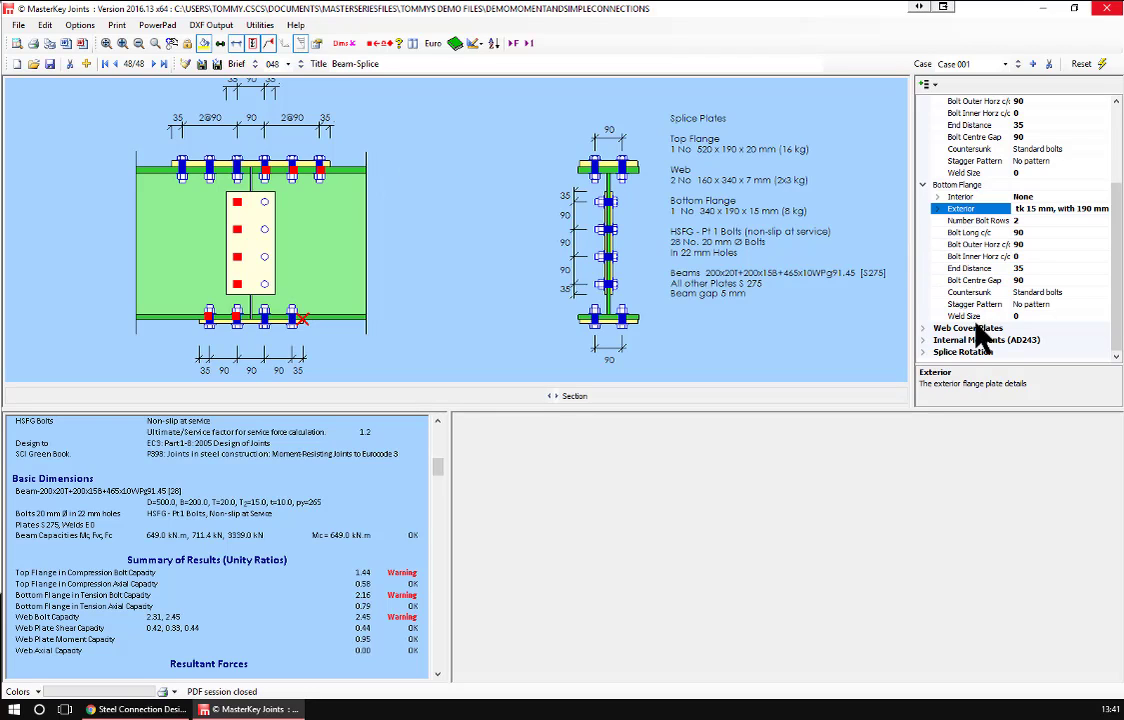
# Increase the number of bolt rows in the top flange splice plate to 5
pyautogui.scroll(2, 994, 131)
pyautogui.click(978, 149)
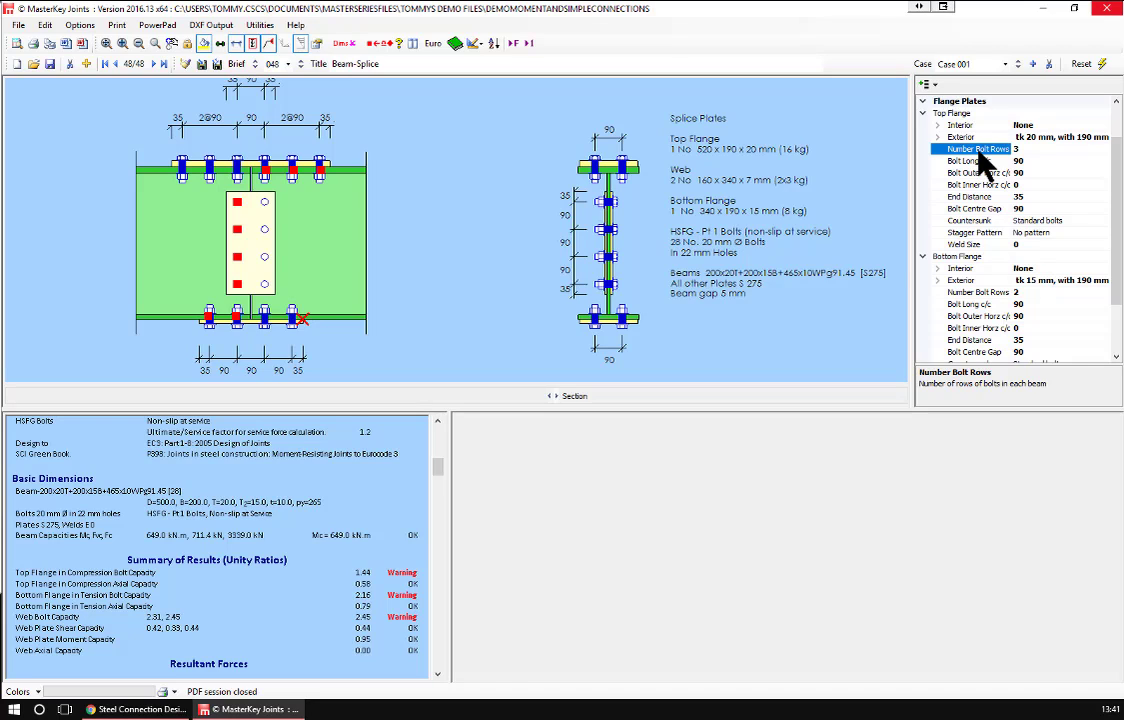
pyautogui.write('4')
pyautogui.write('5')
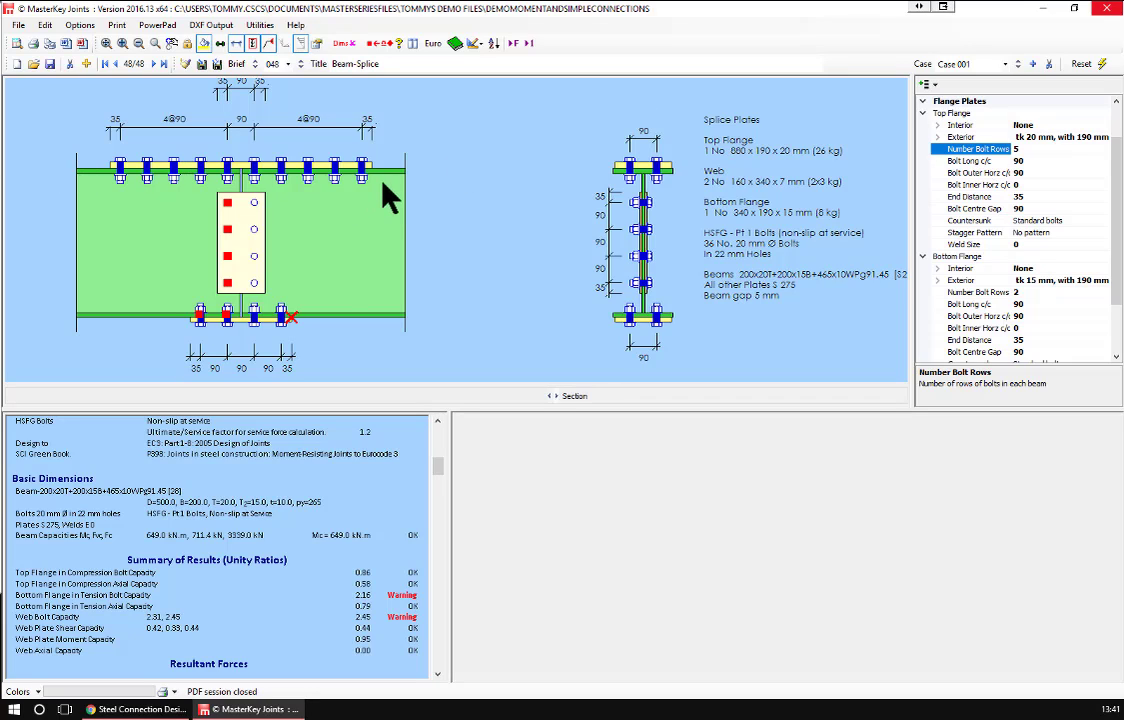
# Try 4 bolt rows in the bottom flange splice plate and increase the number to 5
pyautogui.click(974, 293)
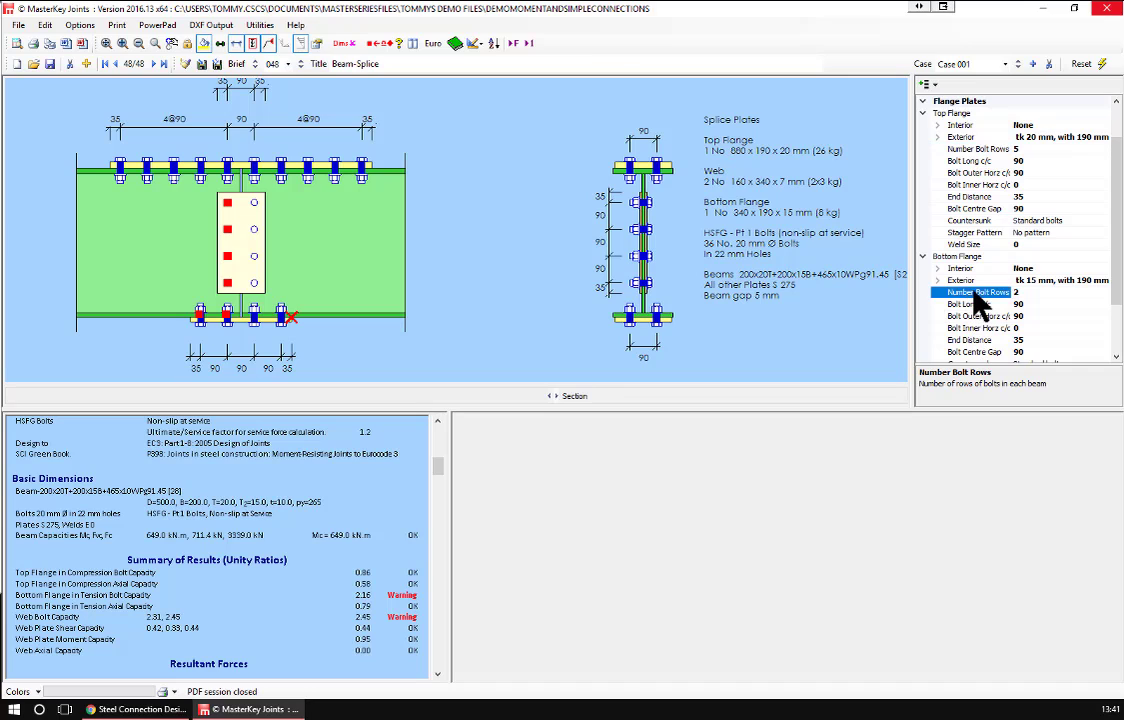
pyautogui.write('4')
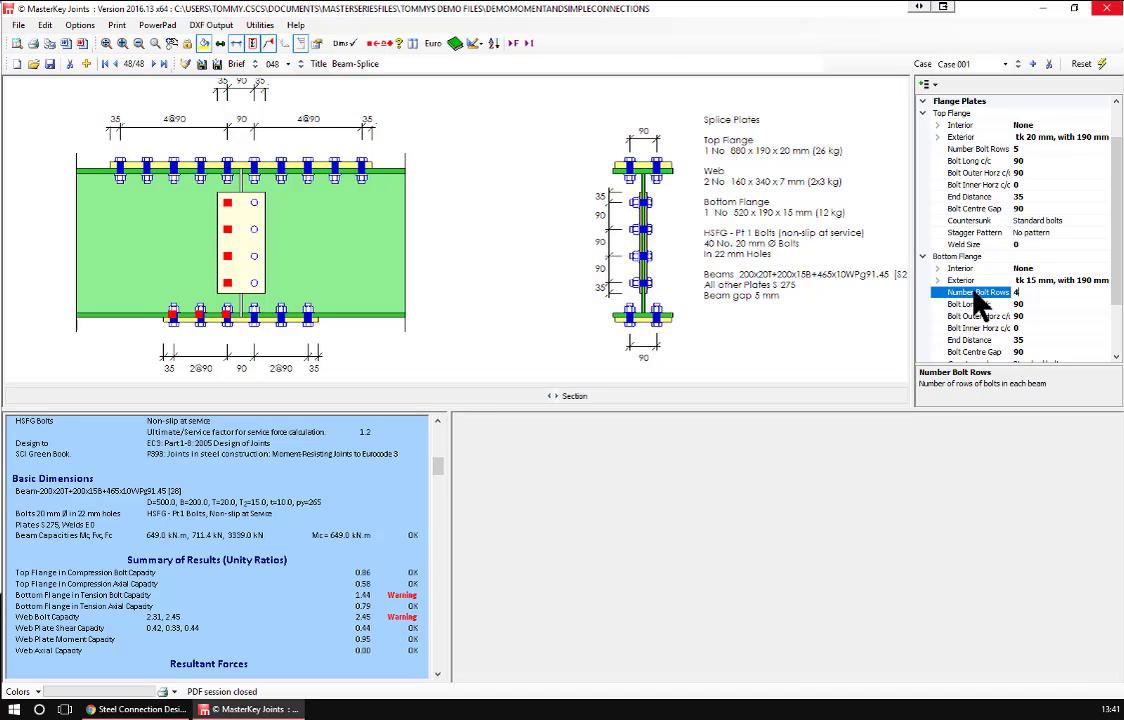
pyautogui.press('Return')
pyautogui.write('5')
pyautogui.press('Return')
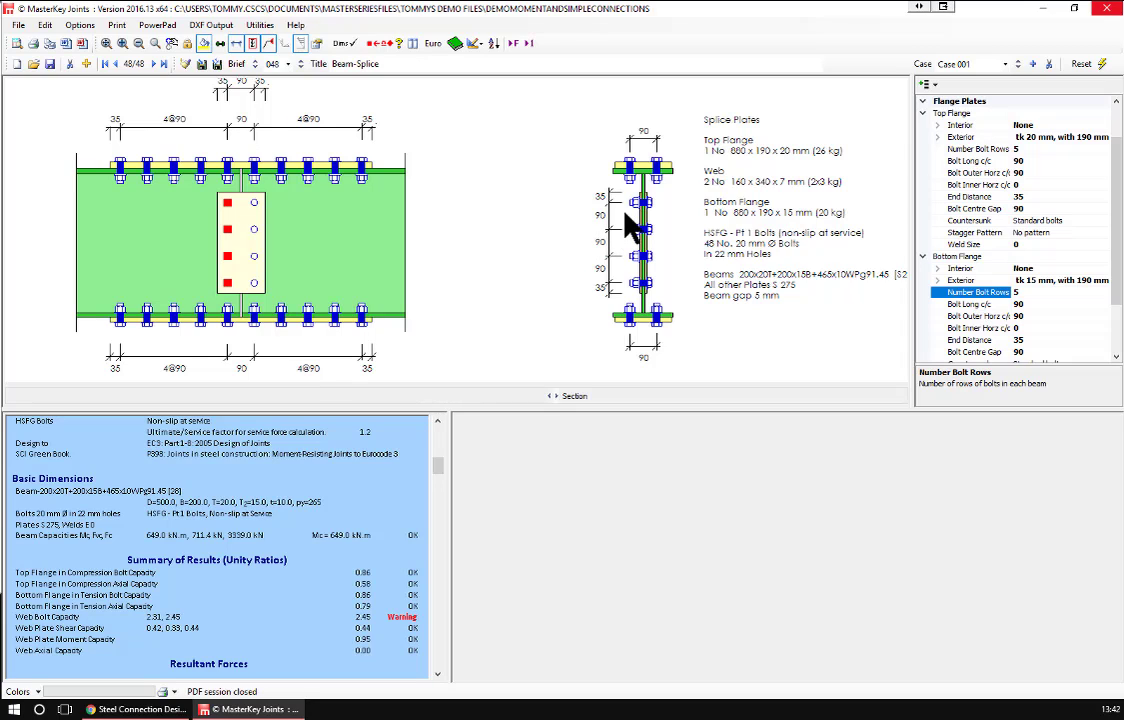
# Set the thickness of the web cover plates to 10 mm
pyautogui.scroll(-2, 952, 240)
pyautogui.click(948, 329)
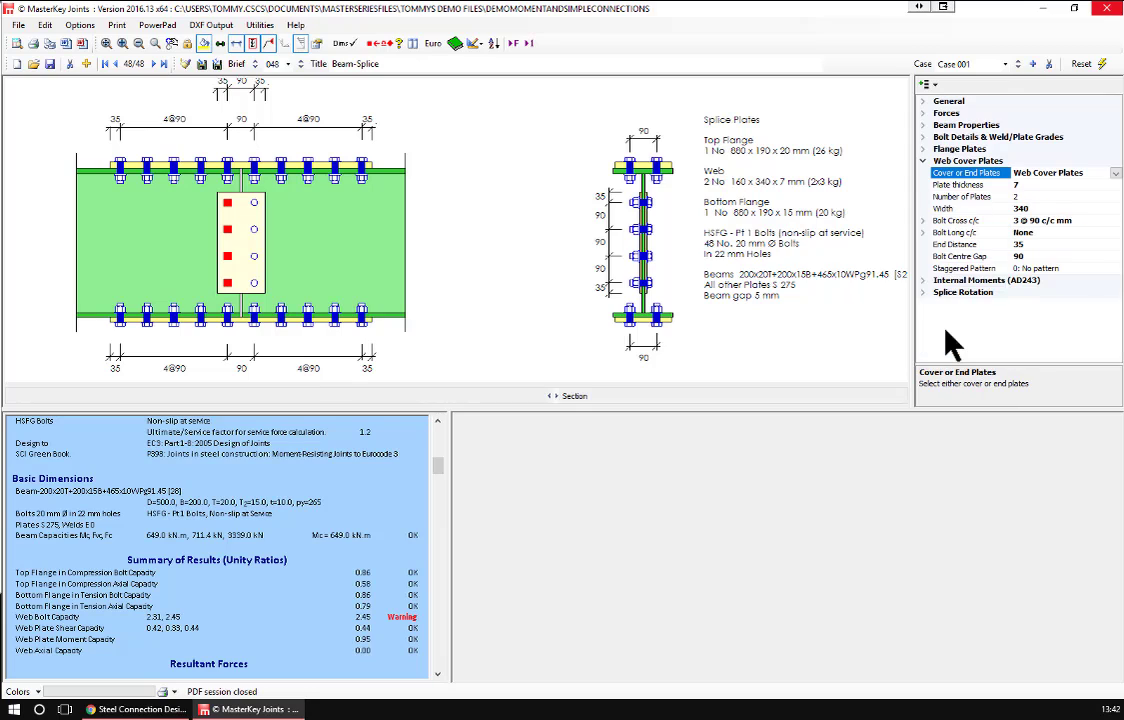
pyautogui.click(955, 186)
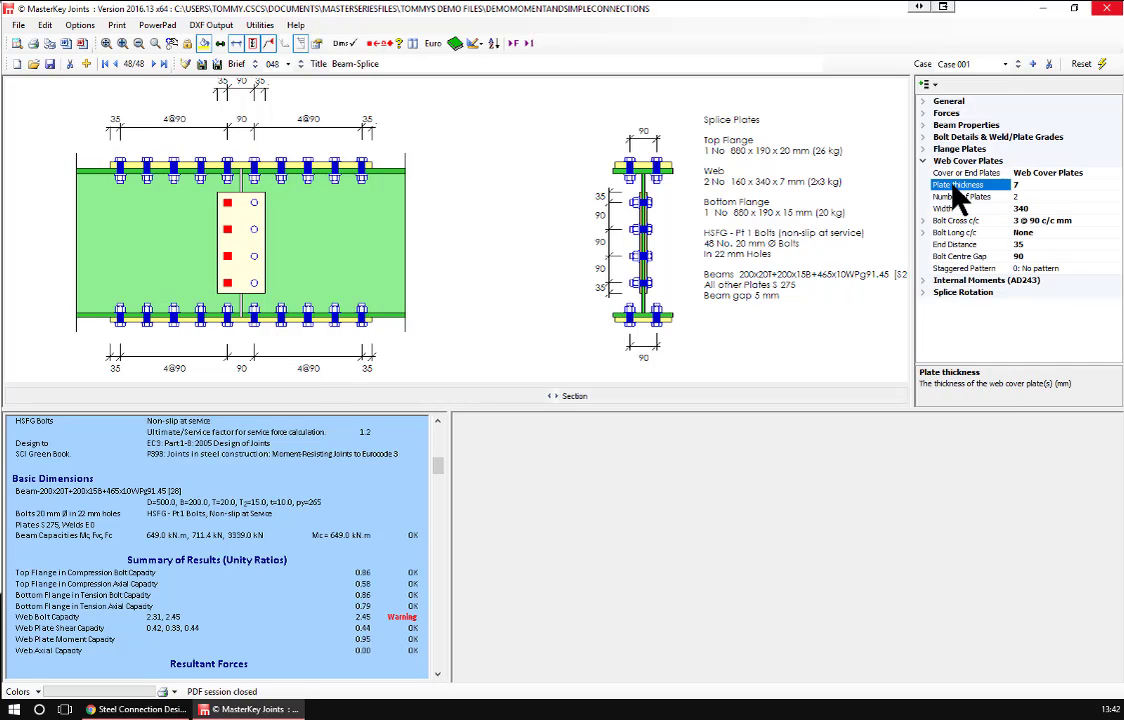
pyautogui.write('10')
pyautogui.press('Return')
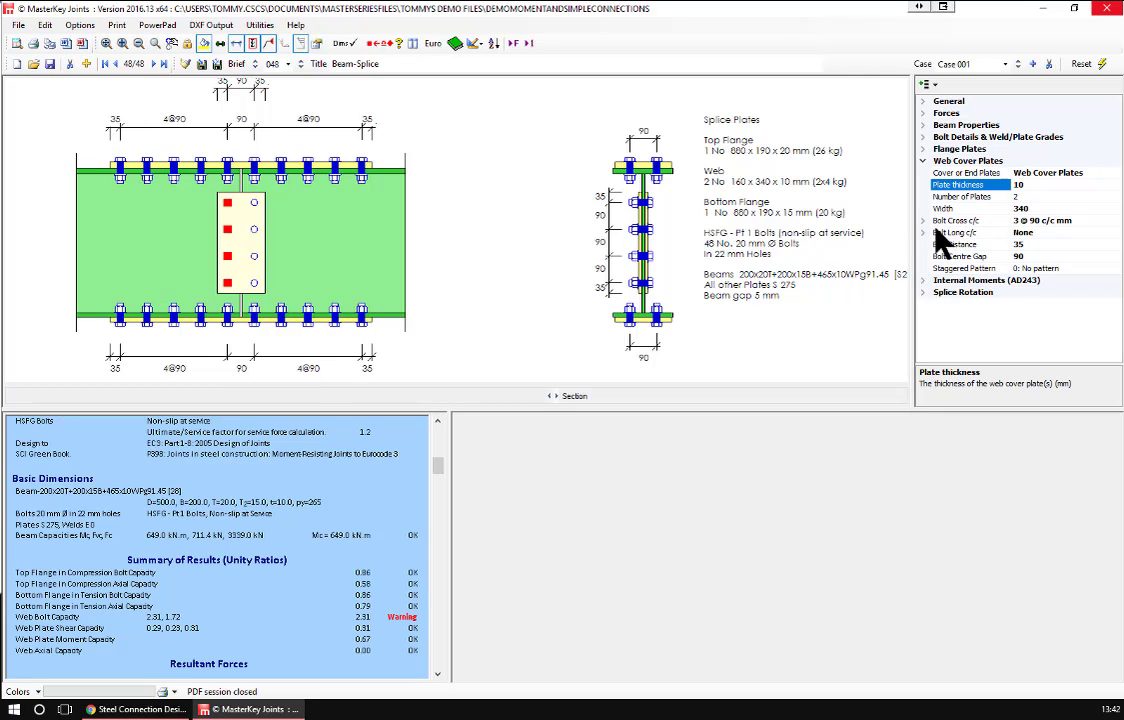
# Try 6 bolt cross centres on the web cover plates and reduce the number to 4
pyautogui.click(950, 221)
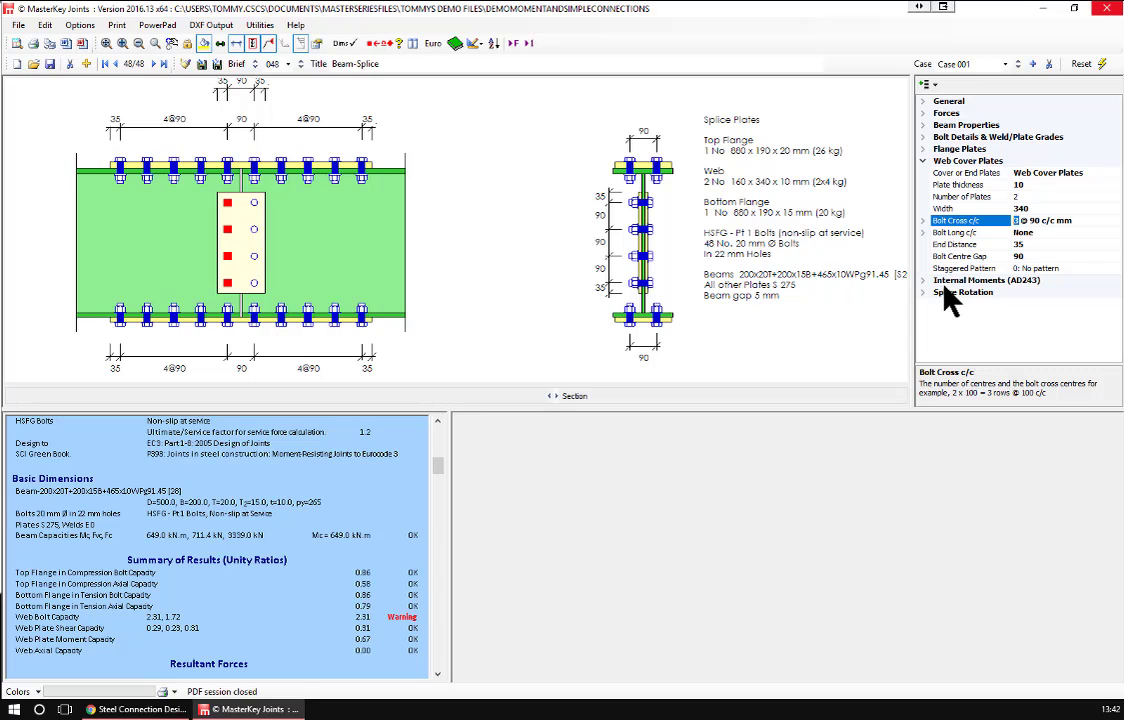
pyautogui.write('6')
pyautogui.press('Return')
pyautogui.doubleClick(1003, 222)
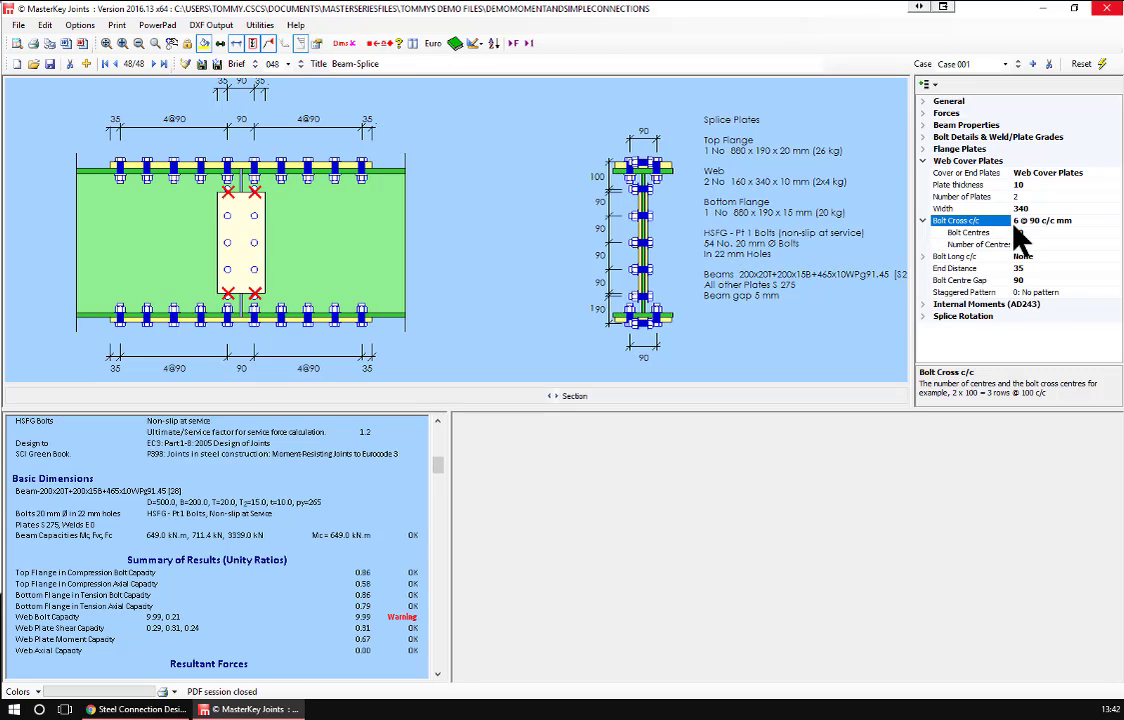
pyautogui.click(990, 245)
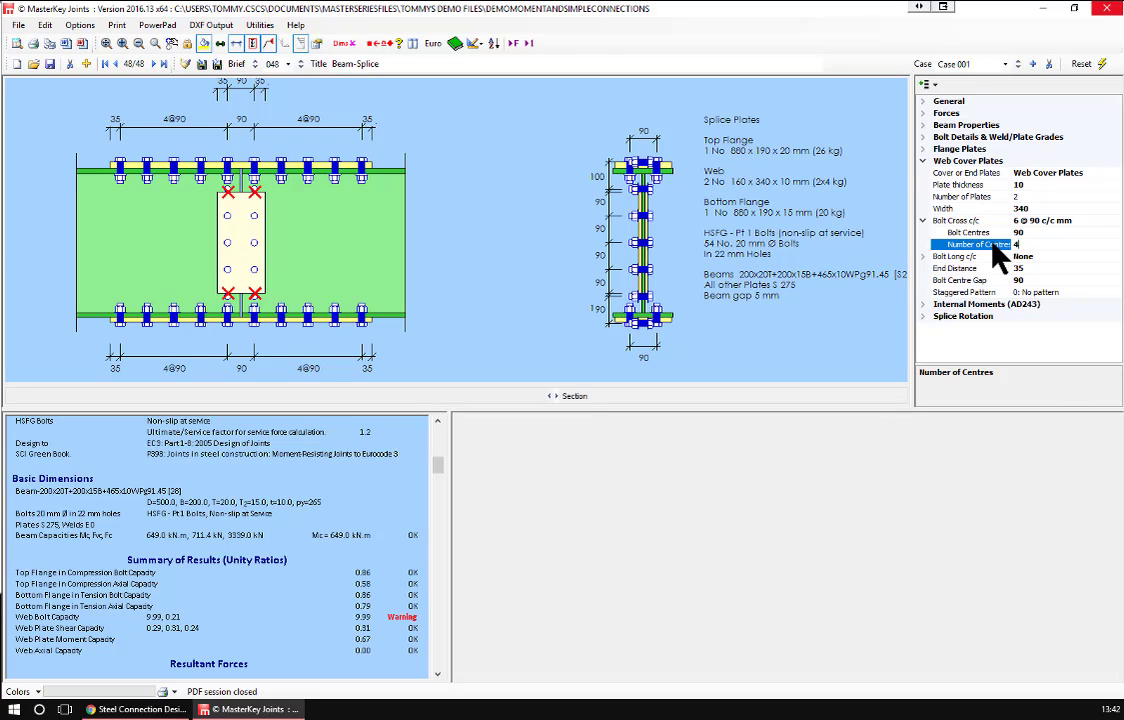
pyautogui.write('4')
pyautogui.press('Return')
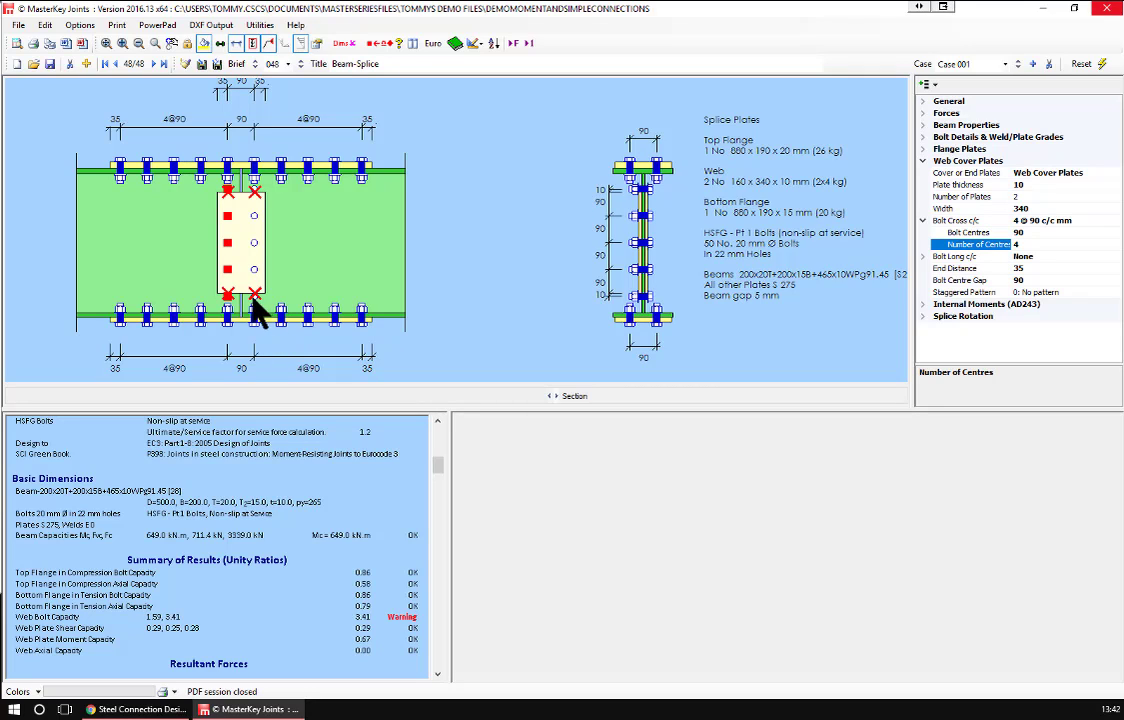
# Try a width of 450 mm for the web cover plates and reduce it to 425 mm
pyautogui.click(973, 208)
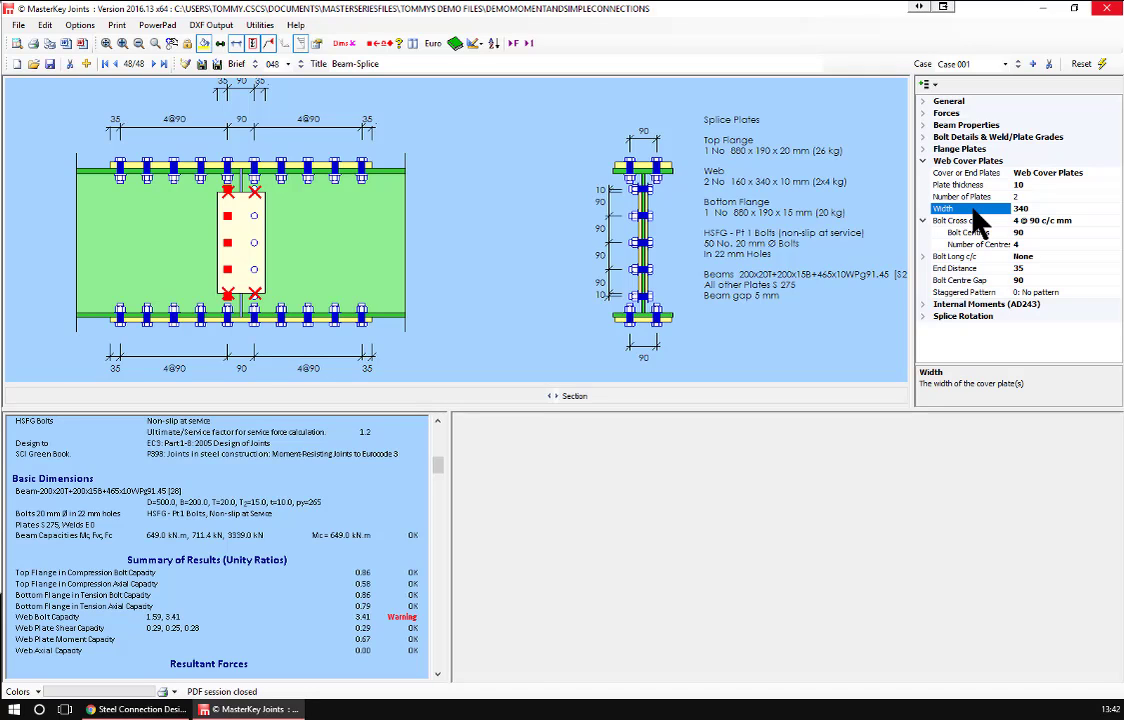
pyautogui.write('450')
pyautogui.press('Return')
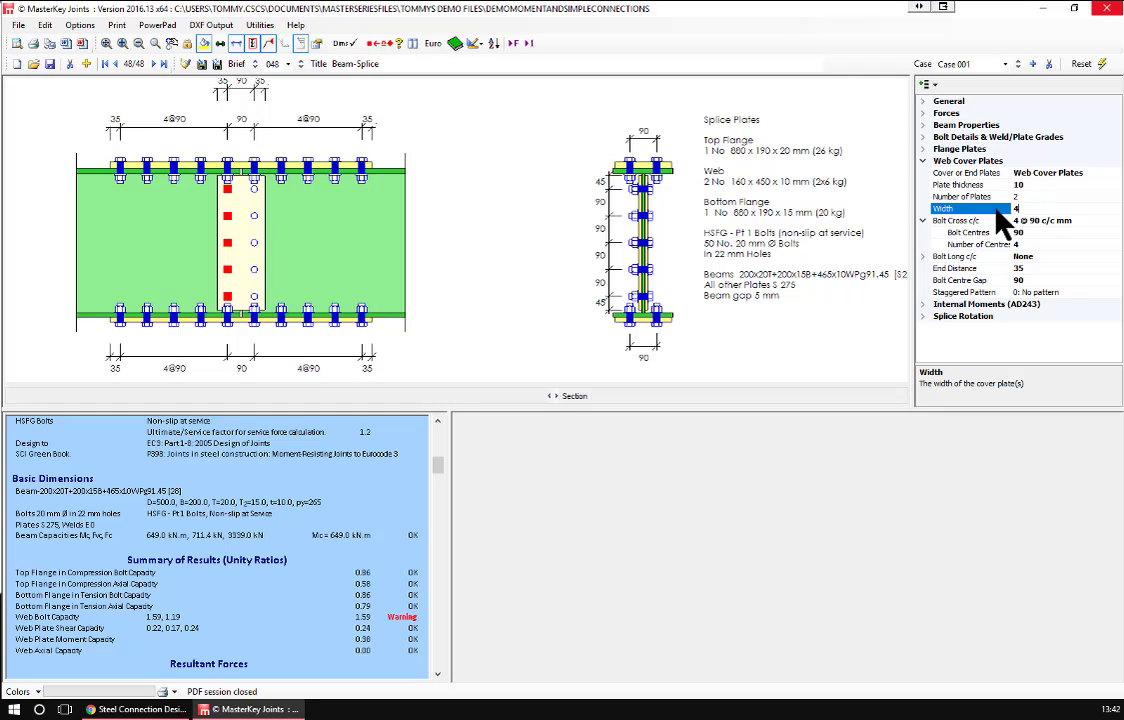
pyautogui.press('Return')
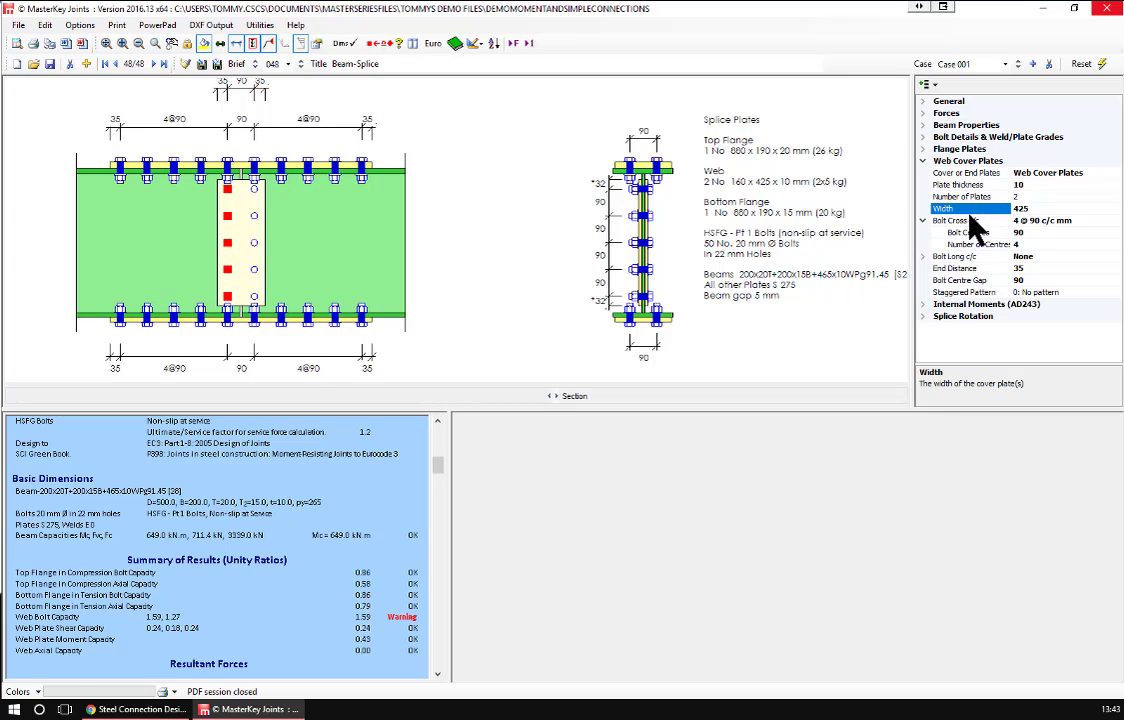
# Set the number of longitudinal bolt centres in the web cover plates to 1
pyautogui.click(940, 258)
pyautogui.doubleClick(935, 258)
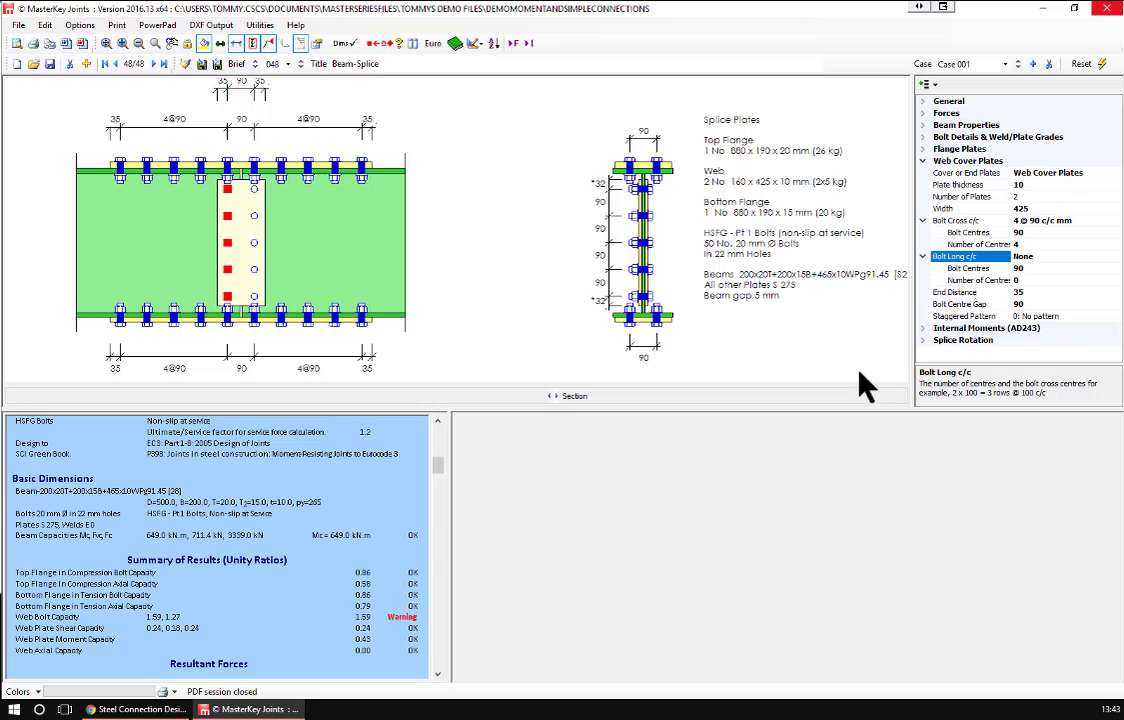
pyautogui.press('Down')
pyautogui.press('Down')
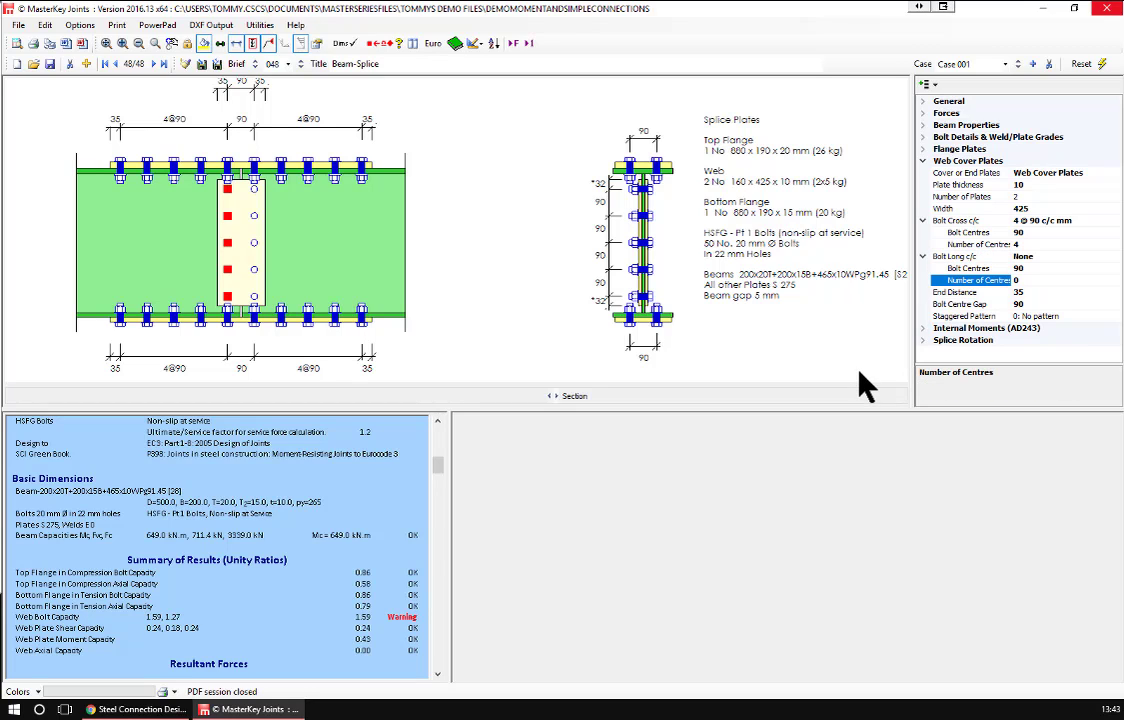
pyautogui.write('1')
pyautogui.press('Return')
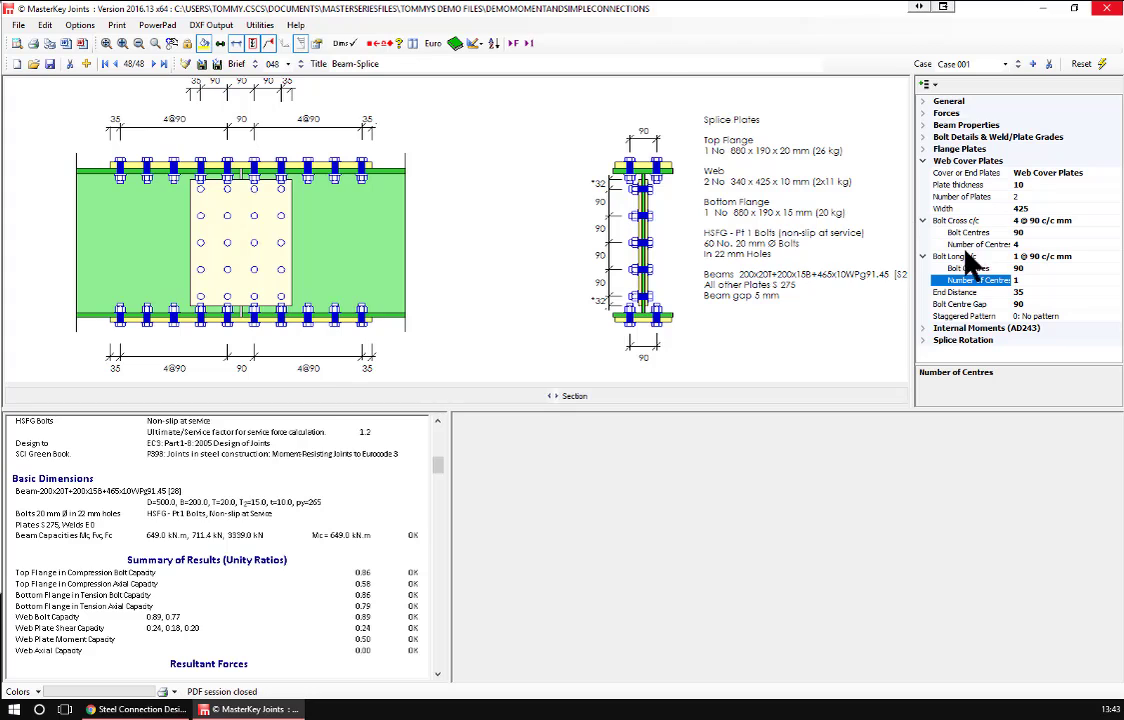
# Change the splice's bolt grade to 07 : Grade 8.8 Bolts
pyautogui.click(943, 104)
pyautogui.doubleClick(944, 104)
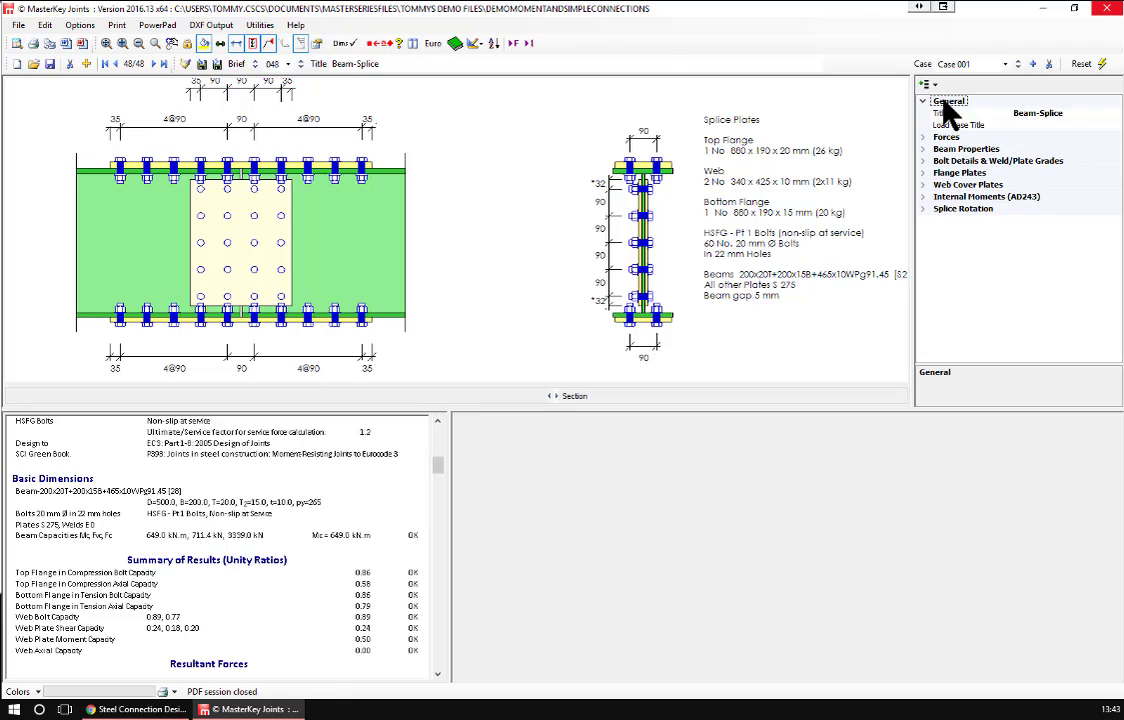
pyautogui.doubleClick(955, 142)
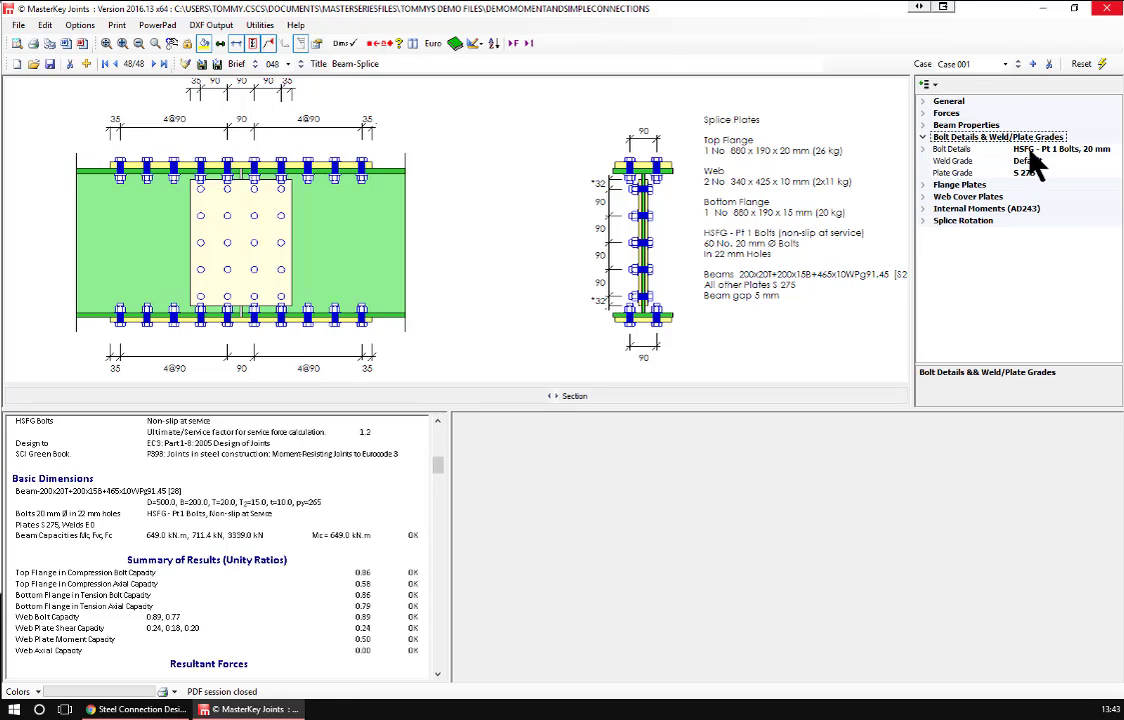
pyautogui.click(1025, 150)
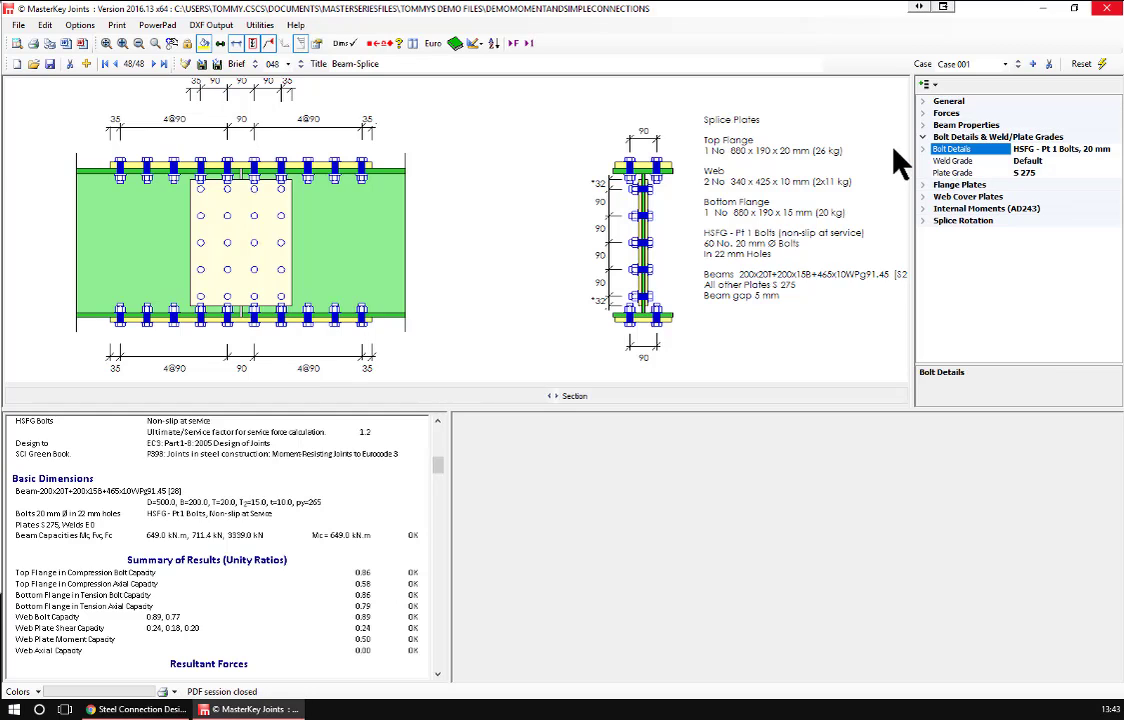
pyautogui.doubleClick(947, 150)
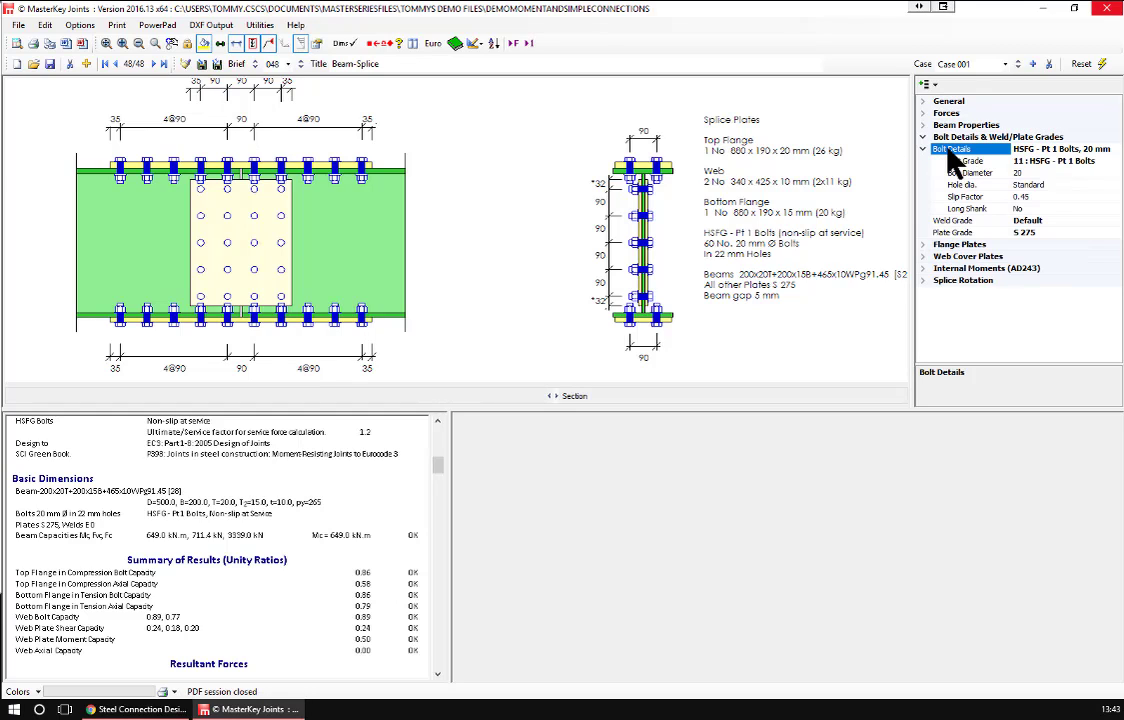
pyautogui.click(1068, 162)
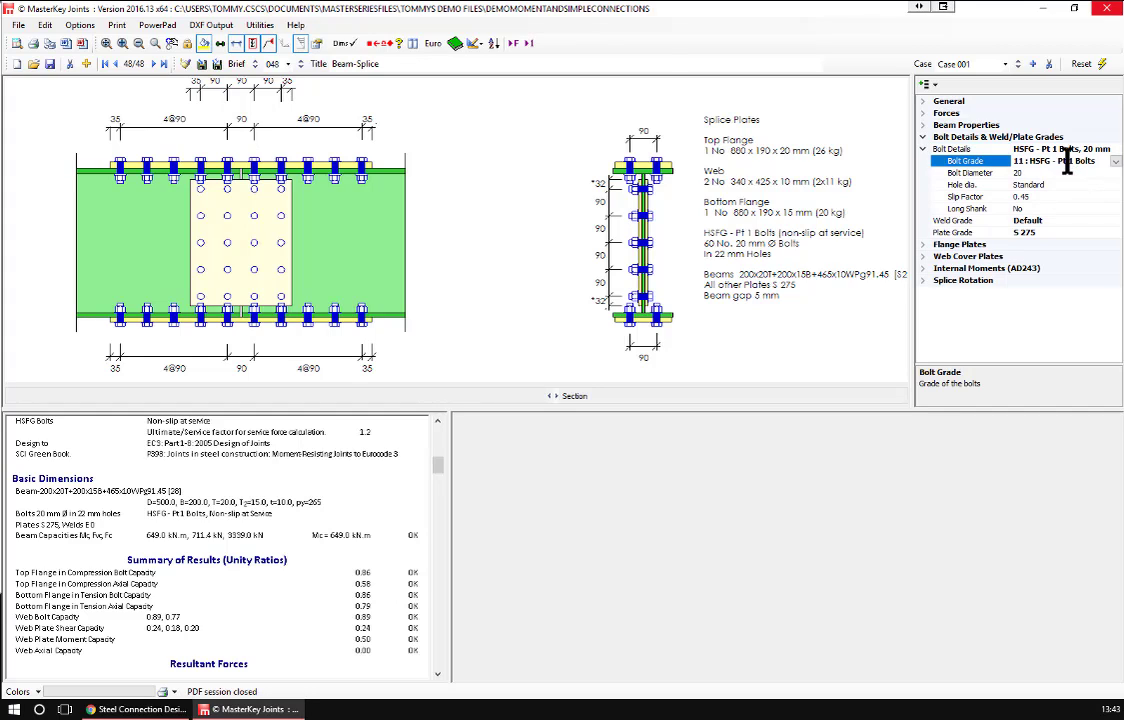
pyautogui.click(1116, 162)
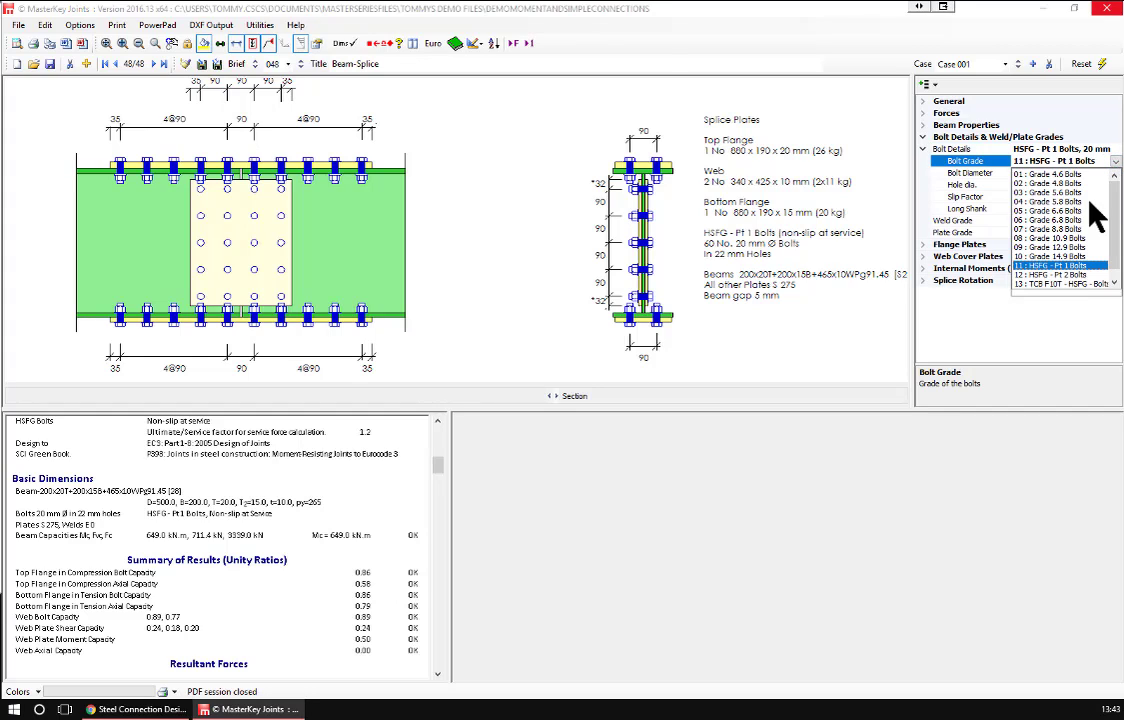
pyautogui.click(1046, 229)
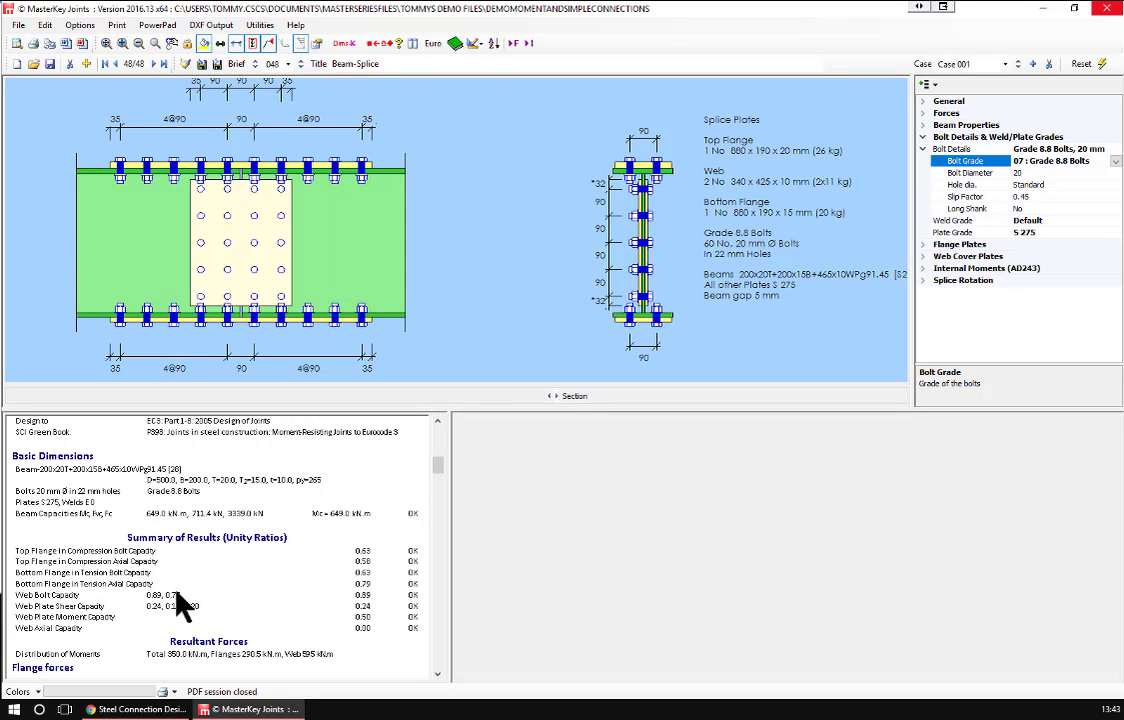
# Read the dimensional checks for the splice and examine the potential joint rotation check in the calculation output
pyautogui.click(344, 43)
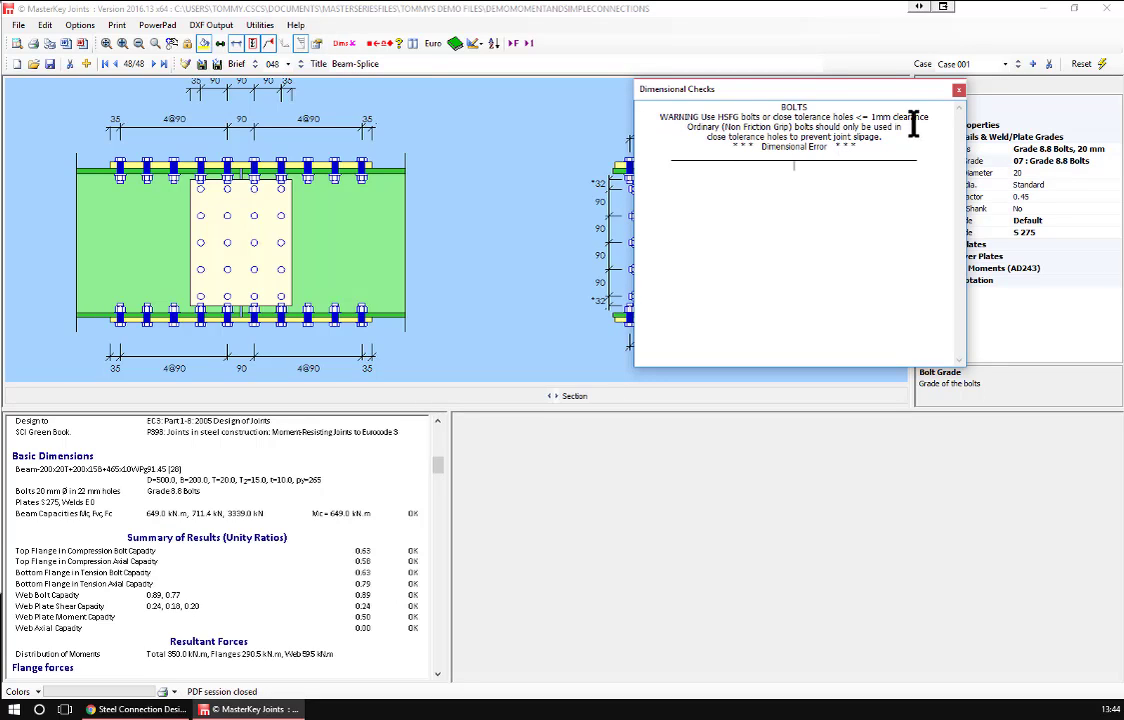
pyautogui.click(958, 91)
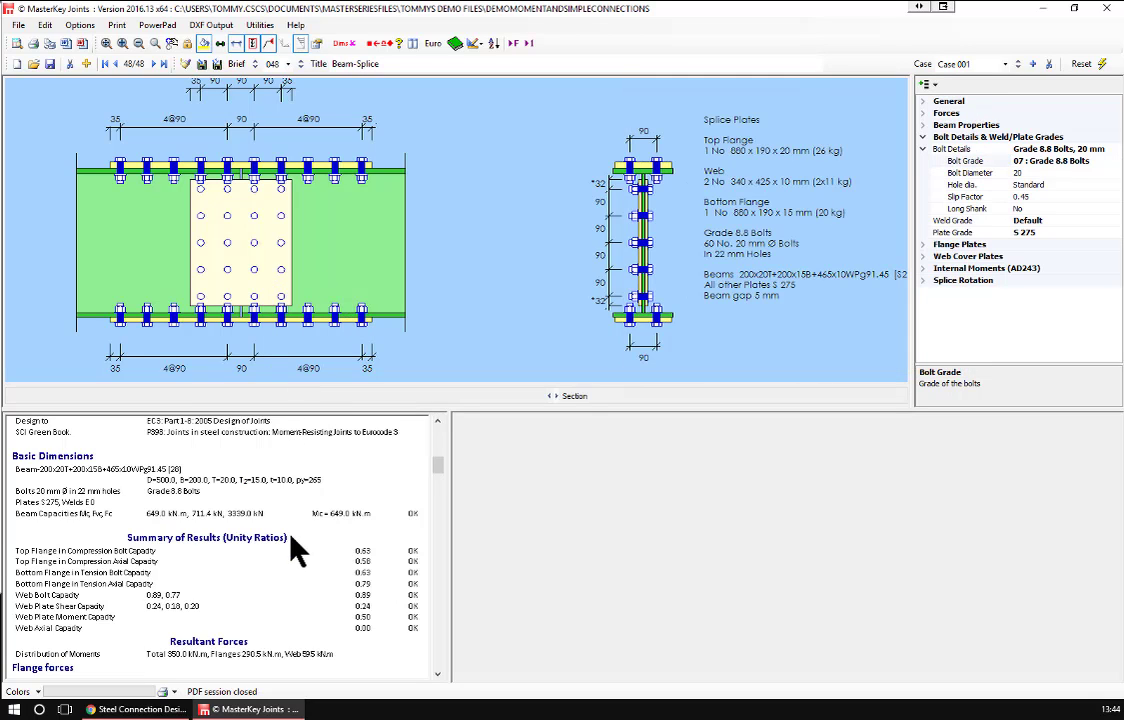
pyautogui.scroll(-10, 294, 467)
pyautogui.scroll(-15, 294, 549)
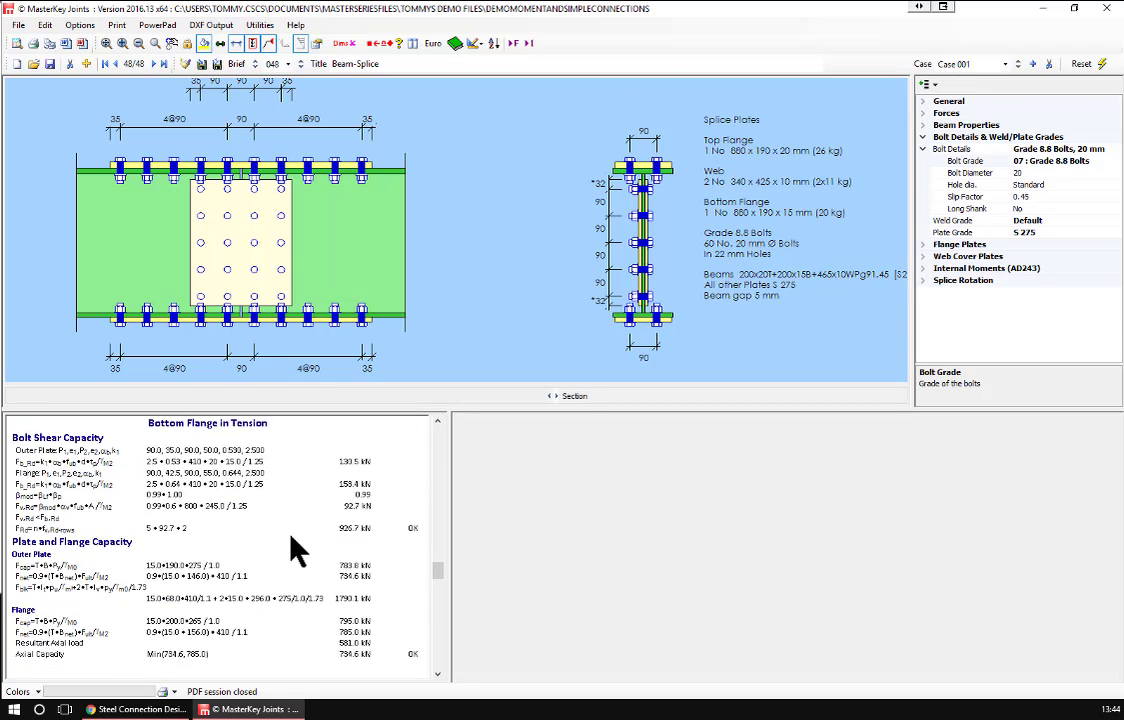
pyautogui.scroll(-8, 294, 549)
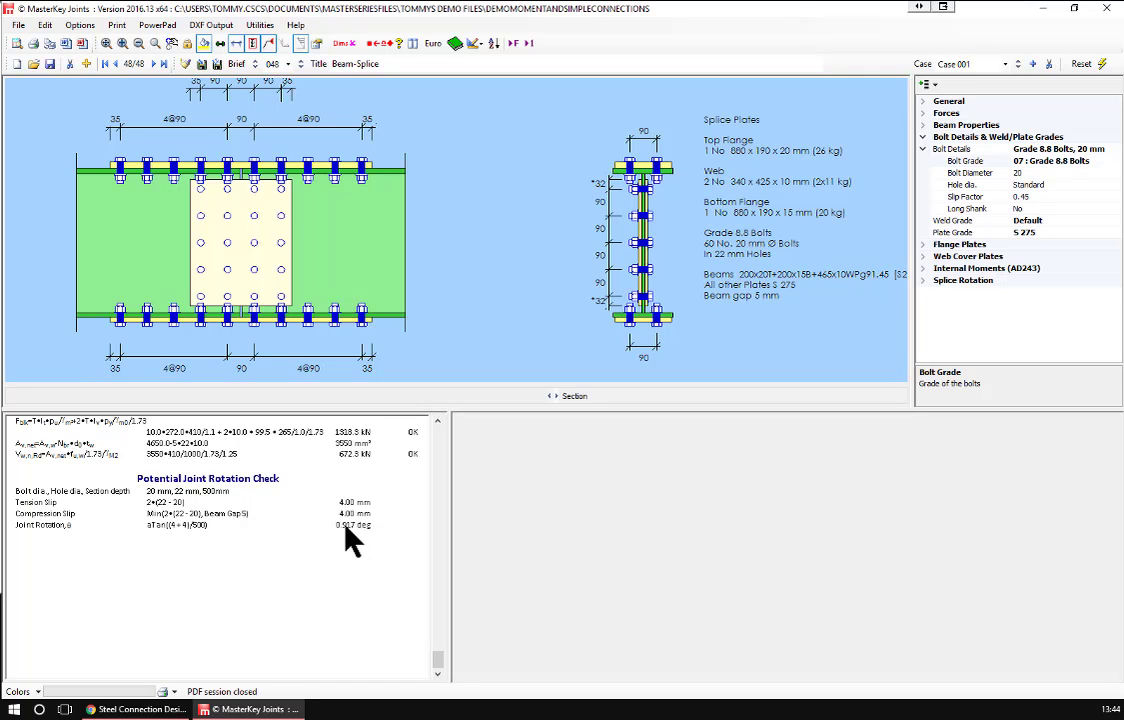
# For the splice rotation check, set the member length to 12 m and the splice location to 6 m
pyautogui.click(925, 281)
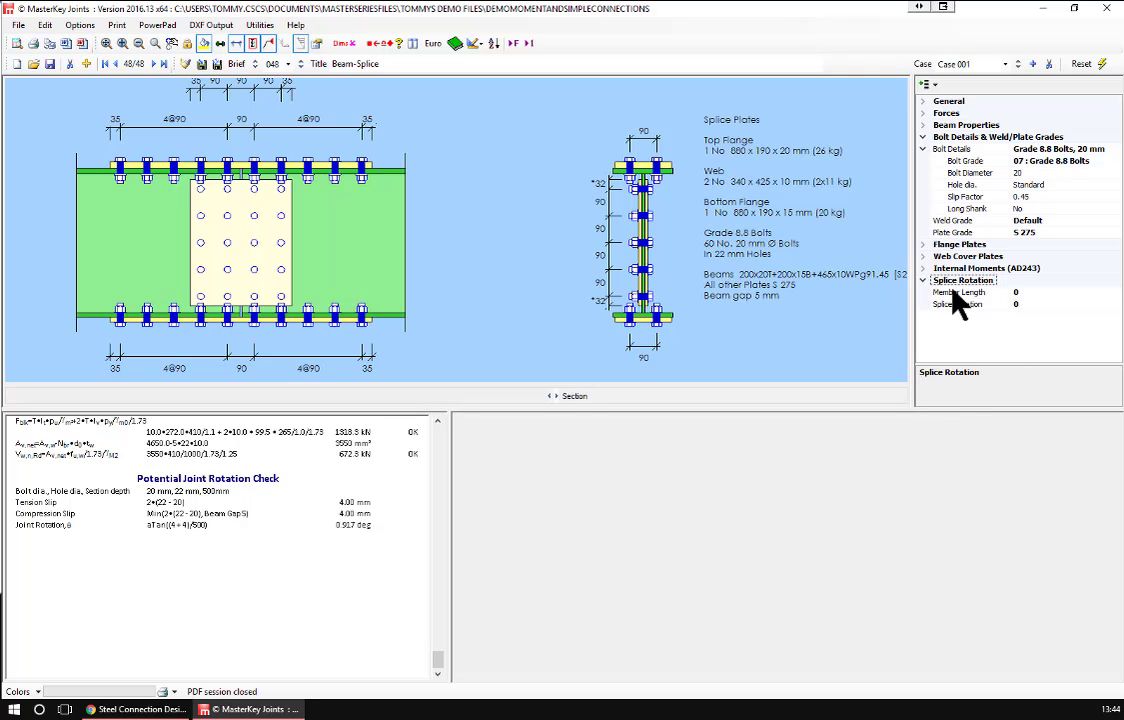
pyautogui.click(958, 293)
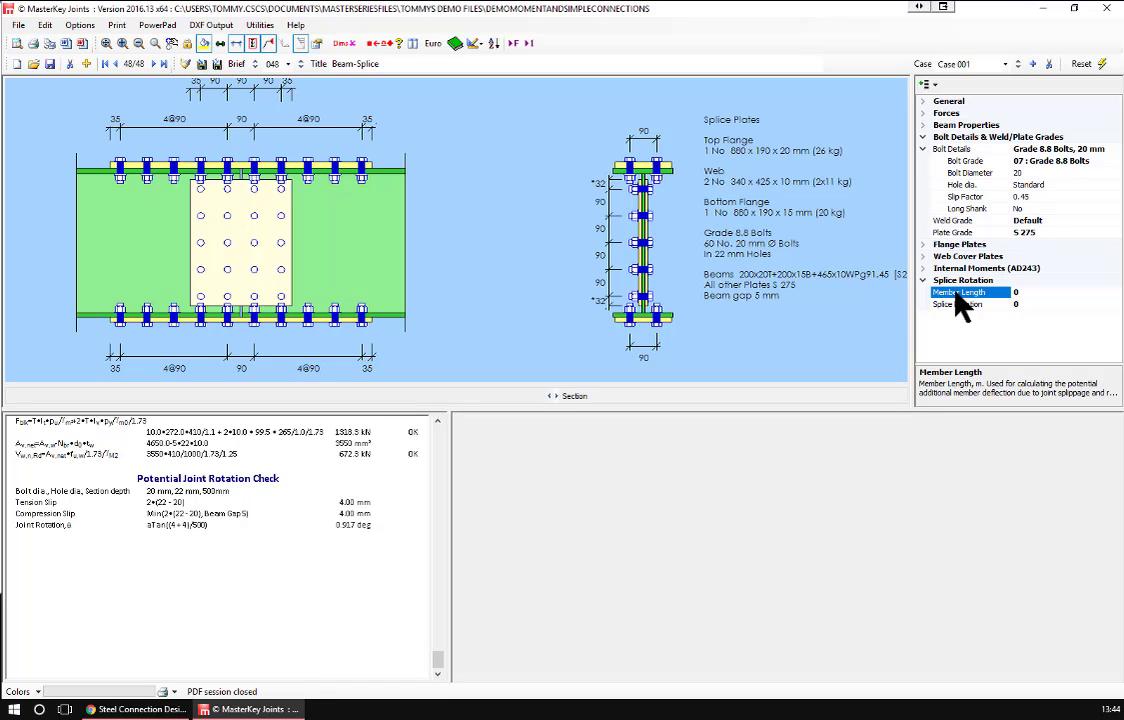
pyautogui.write('12')
pyautogui.click(962, 305)
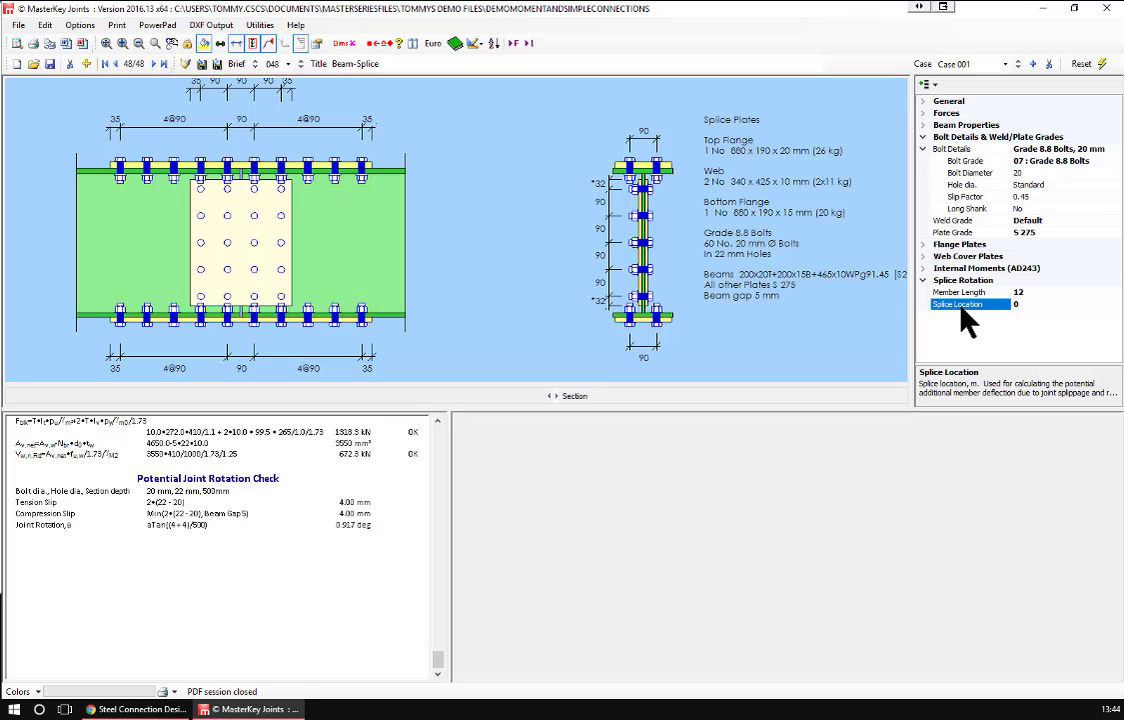
pyautogui.write('6')
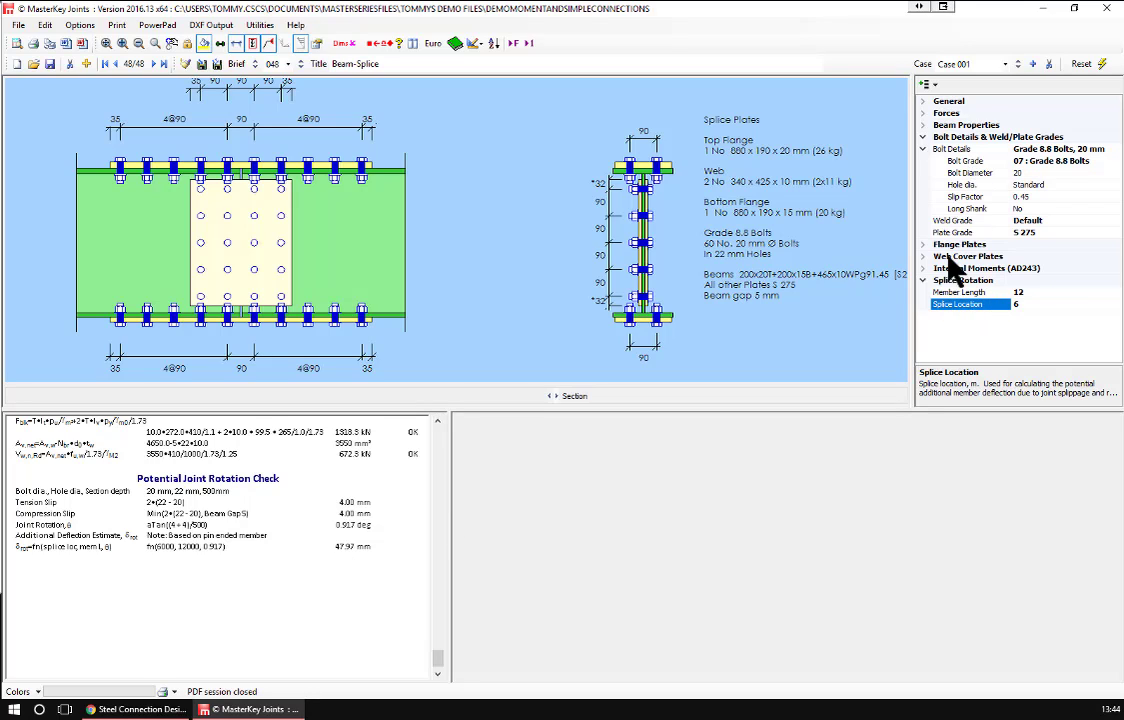
# Set the bolt hole diameter to the close-tolerance option 1 + Ø
pyautogui.click(966, 175)
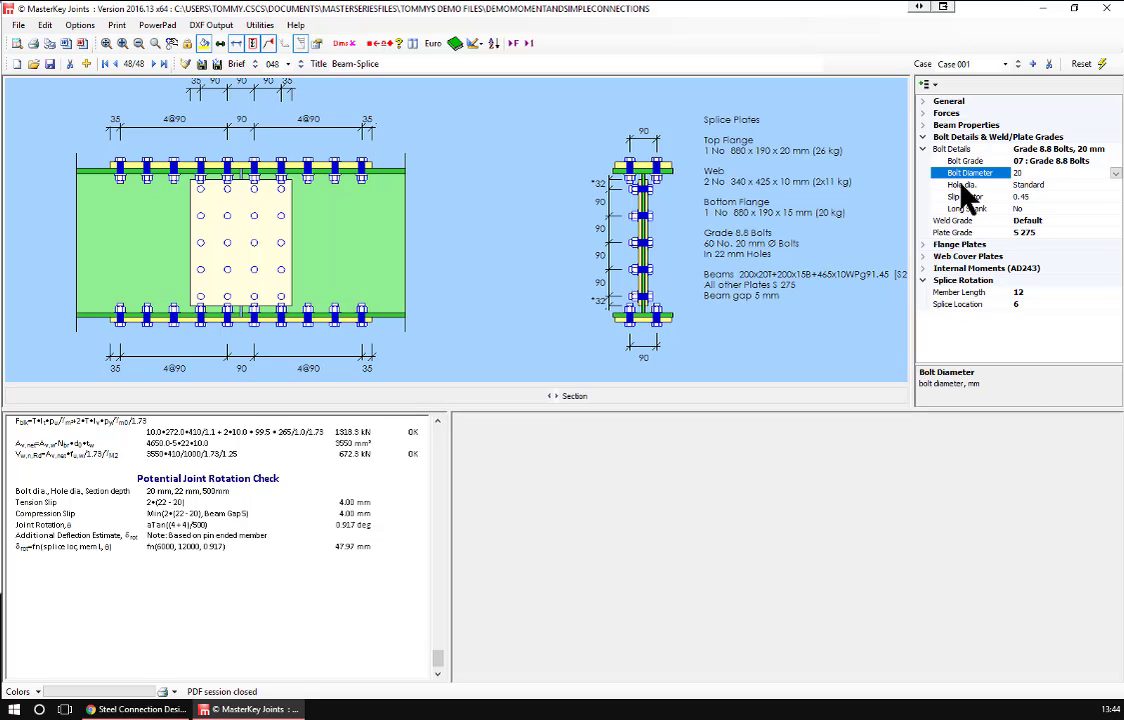
pyautogui.click(962, 186)
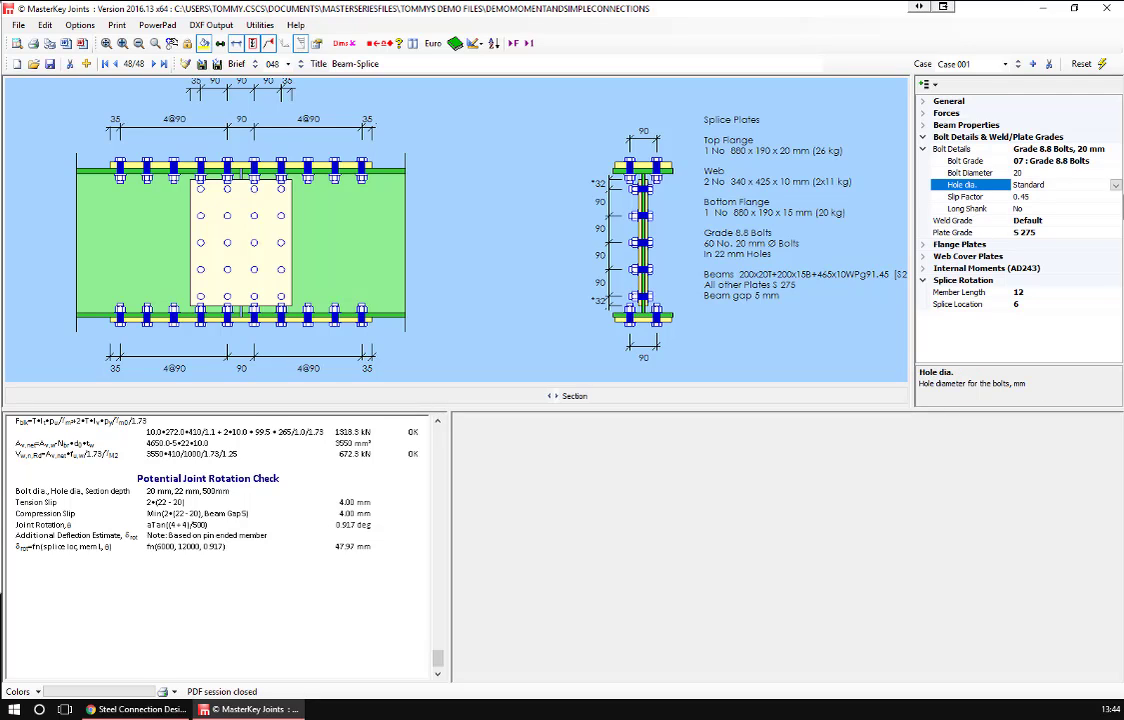
pyautogui.click(1114, 186)
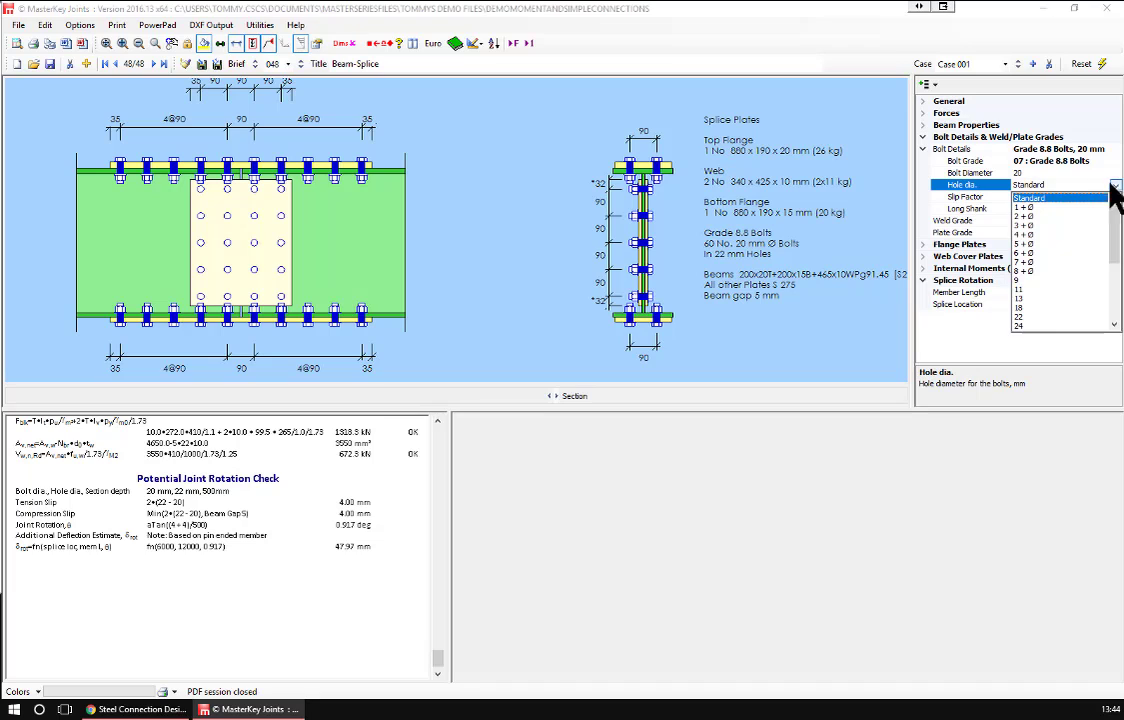
pyautogui.click(1035, 208)
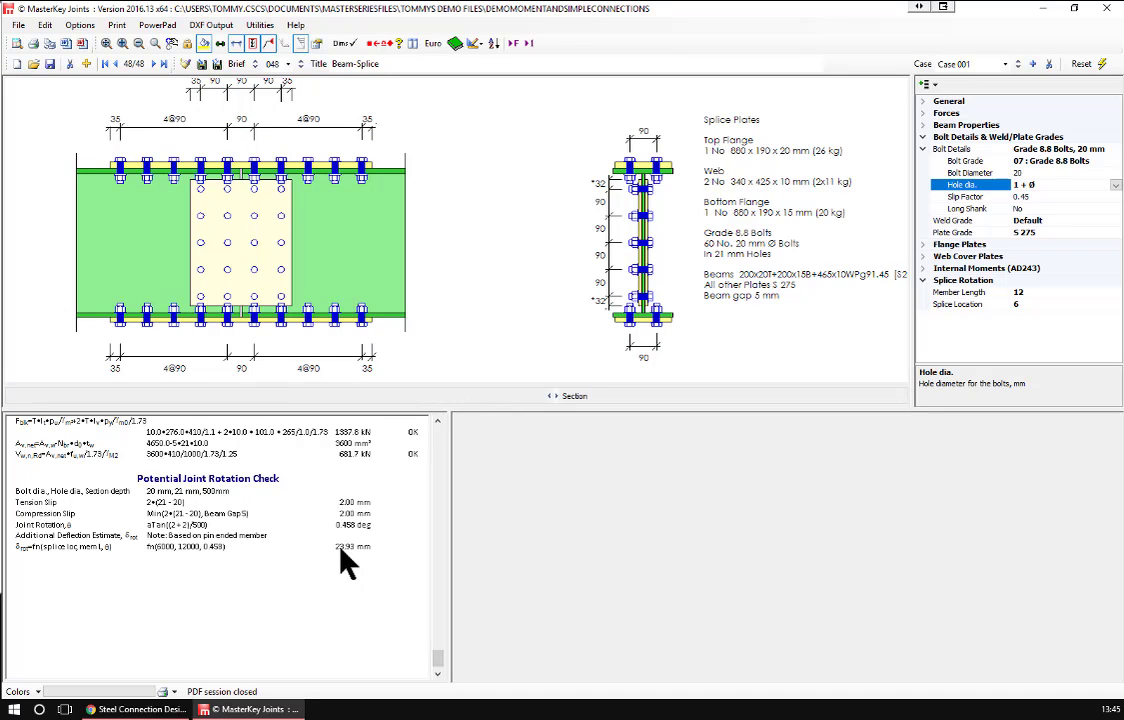
# Set the beam to beam gap in the beam properties to 0 mm
pyautogui.click(955, 125)
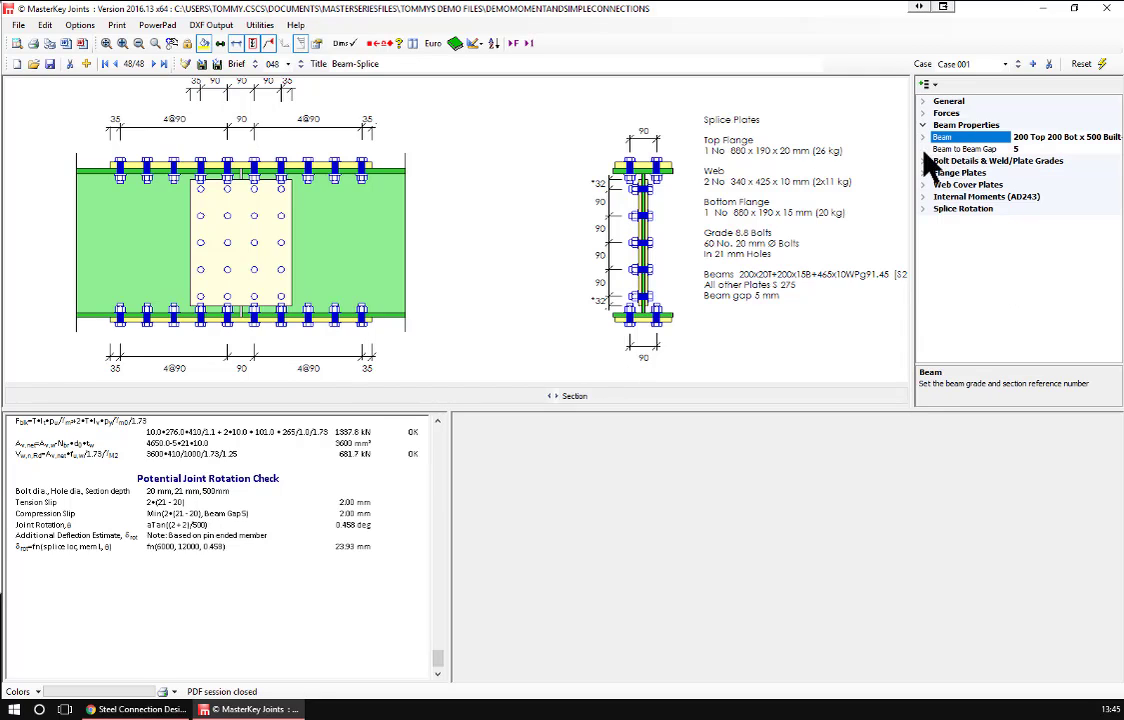
pyautogui.click(945, 150)
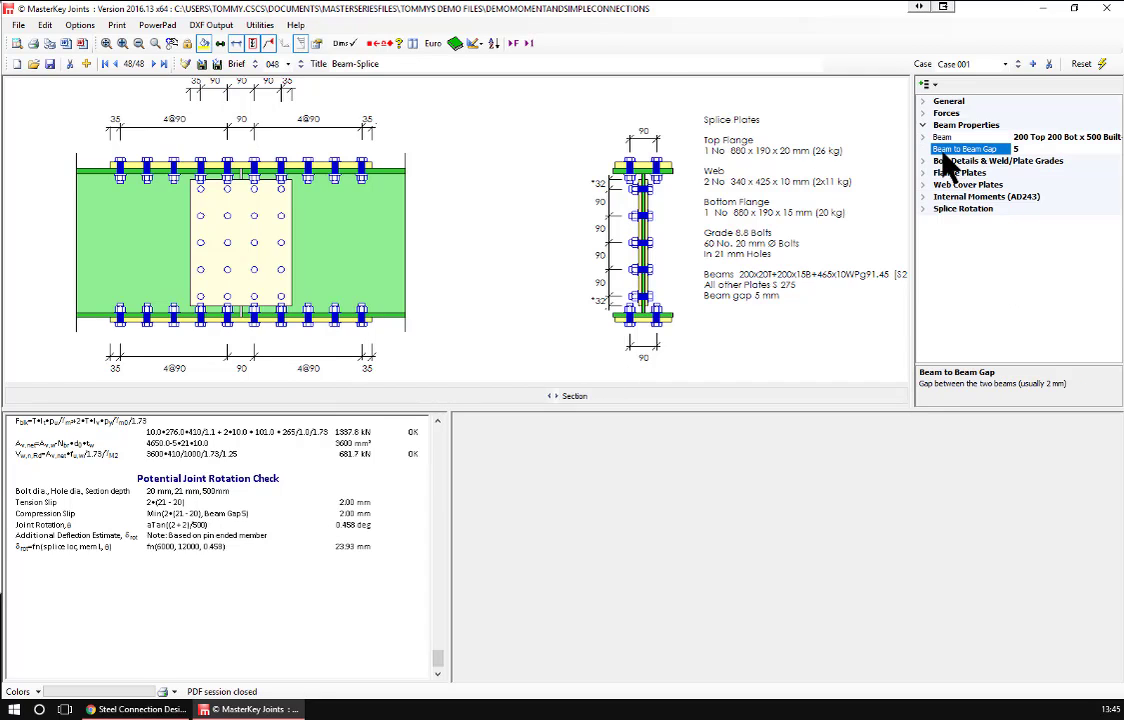
pyautogui.write('0')
pyautogui.press('Return')
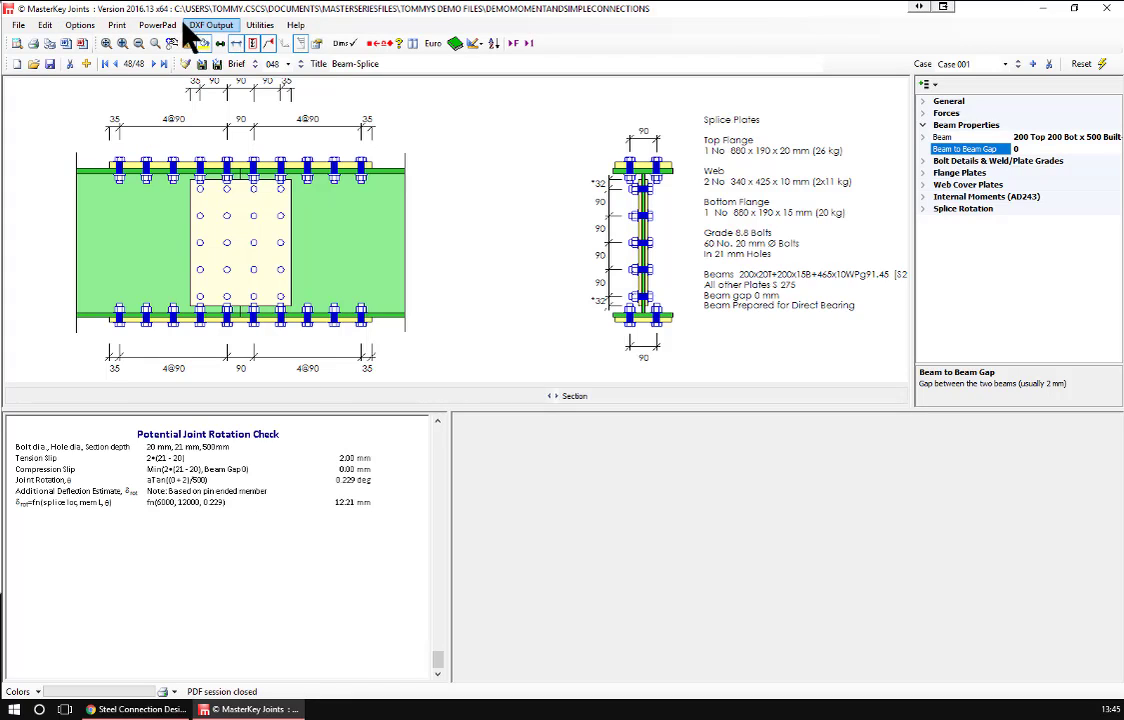
# In the print manager, choose joints 001 Eaves Joint, 009 End-Plated Splice and 018 Base-Plate CHS alongside the current 048 Beam-Splice, with full output
pyautogui.click(116, 26)
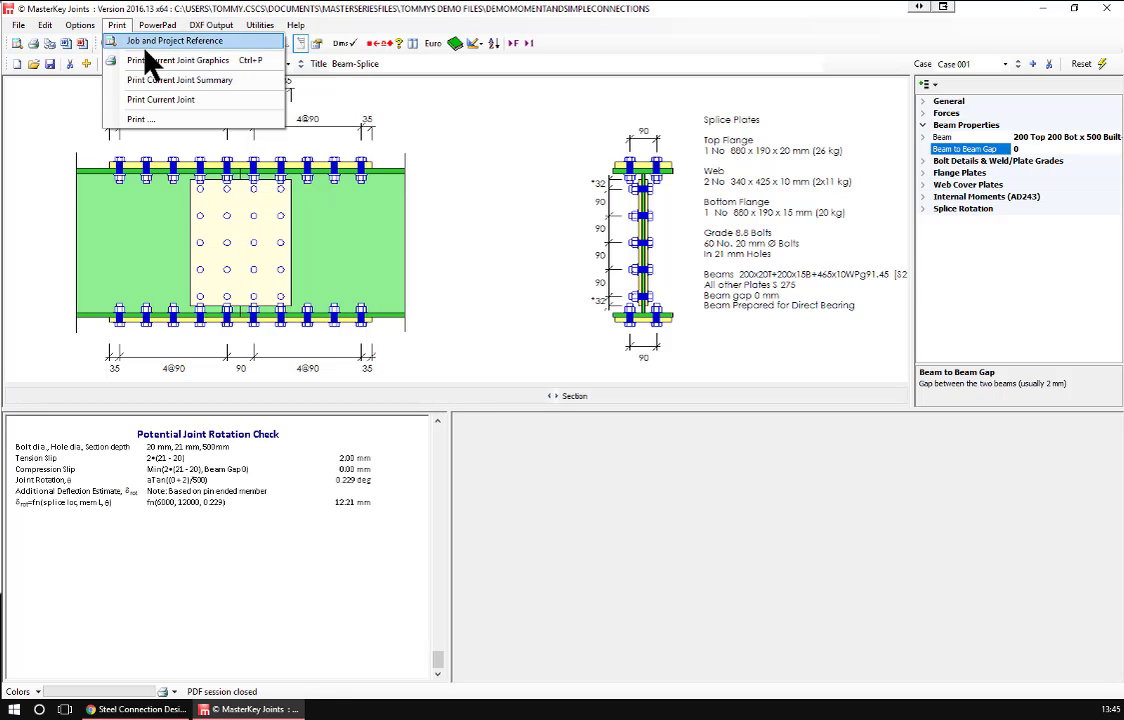
pyautogui.click(172, 118)
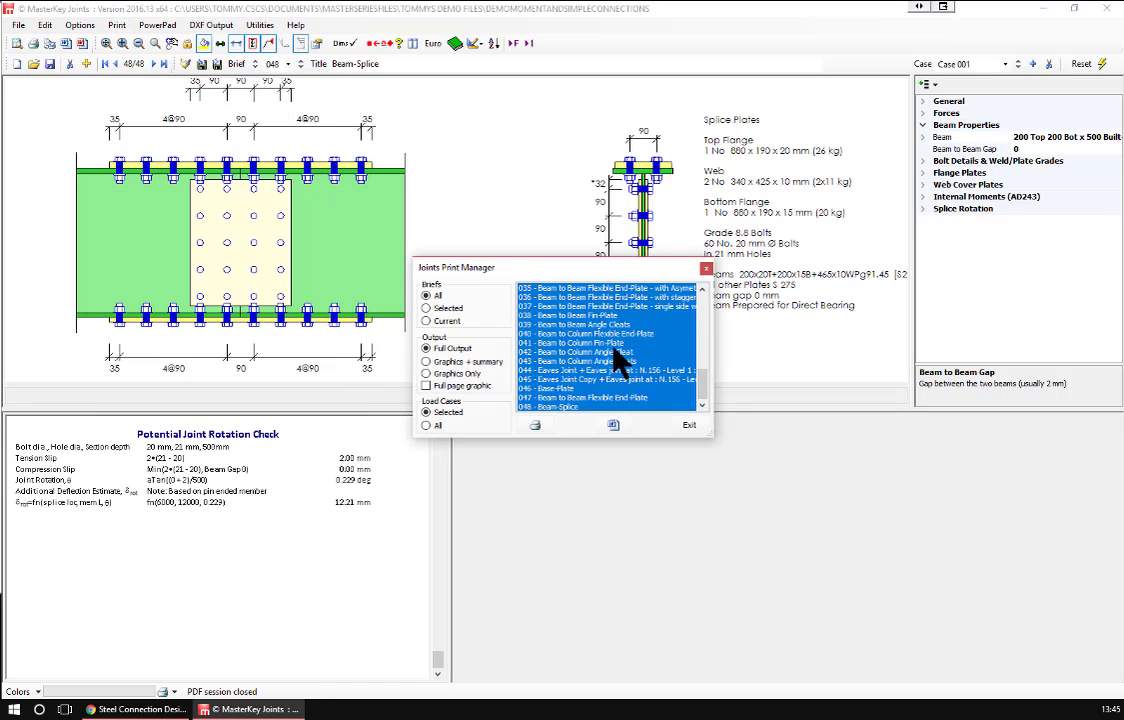
pyautogui.scroll(11, 620, 362)
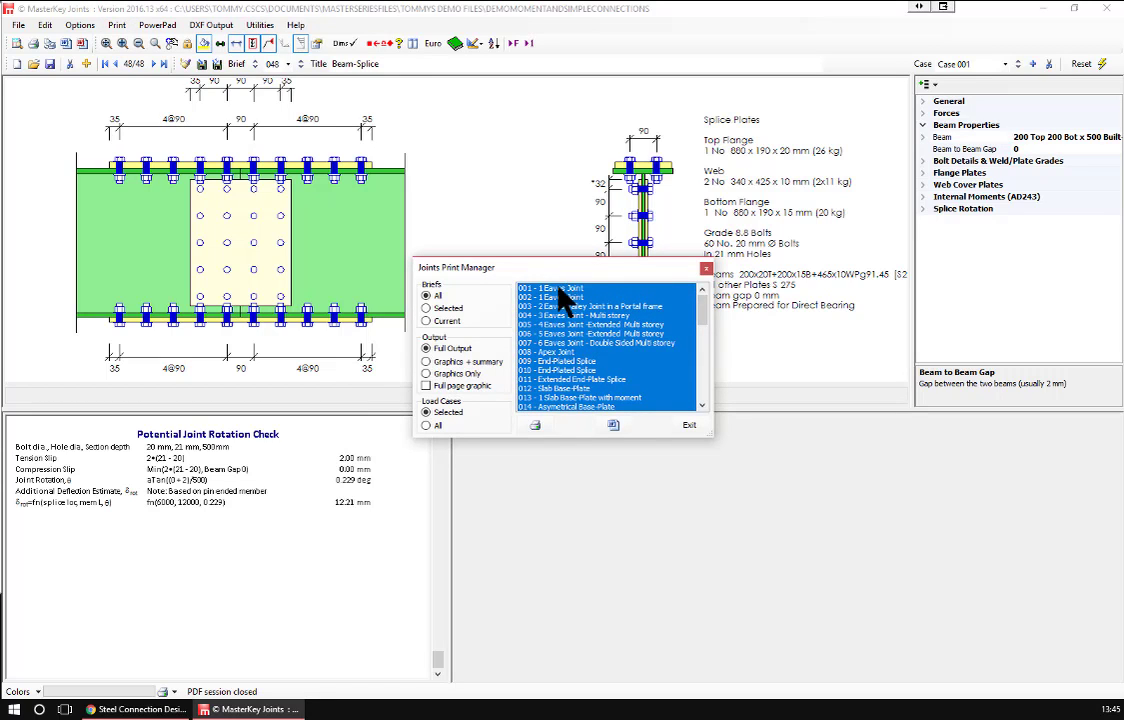
pyautogui.keyDown('ctrl'); pyautogui.click(552, 288); pyautogui.keyUp('ctrl')
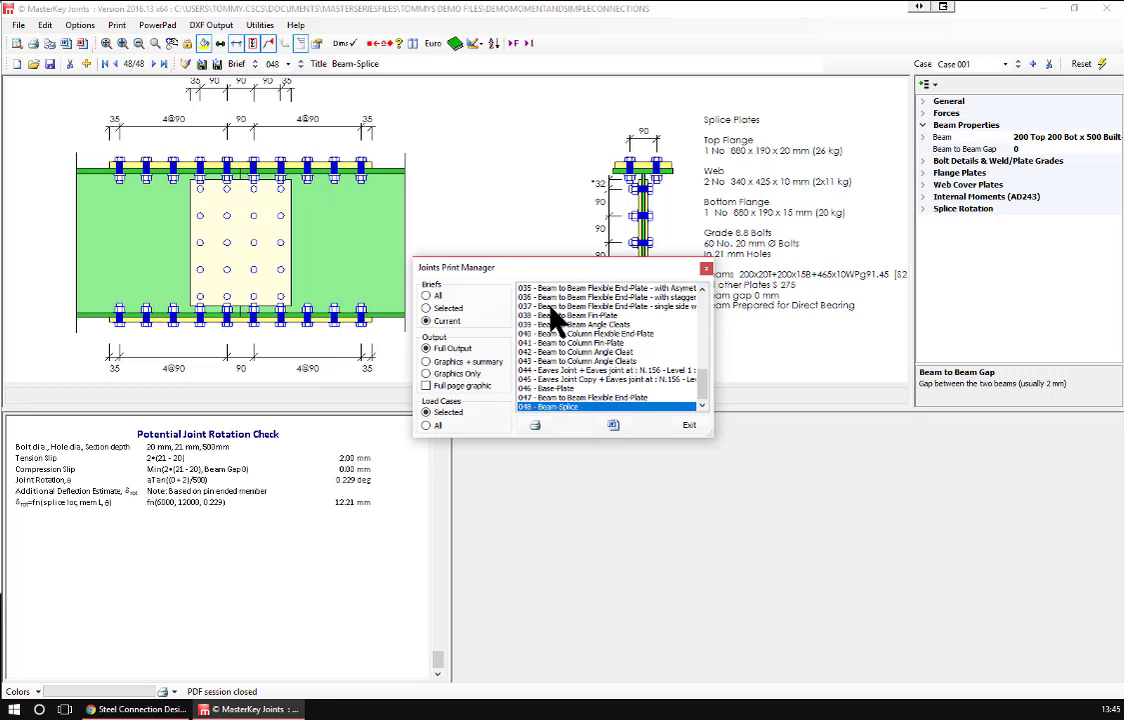
pyautogui.scroll(12, 546, 299)
pyautogui.click(544, 289)
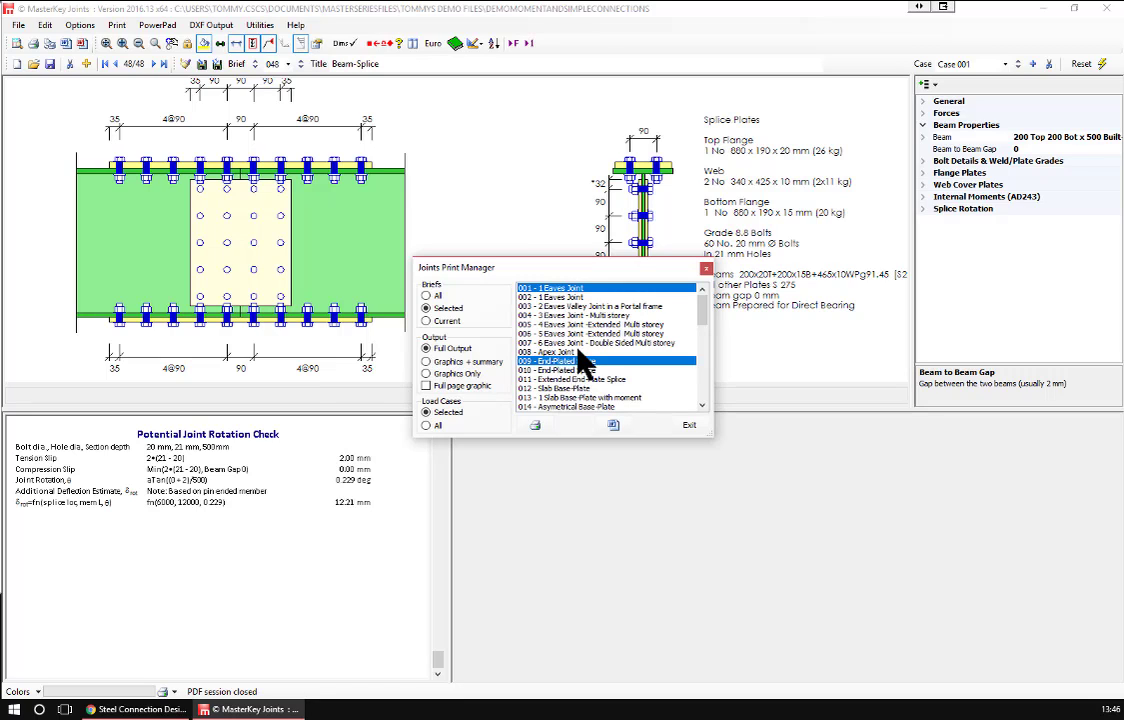
pyautogui.scroll(-4, 570, 360)
pyautogui.click(554, 334)
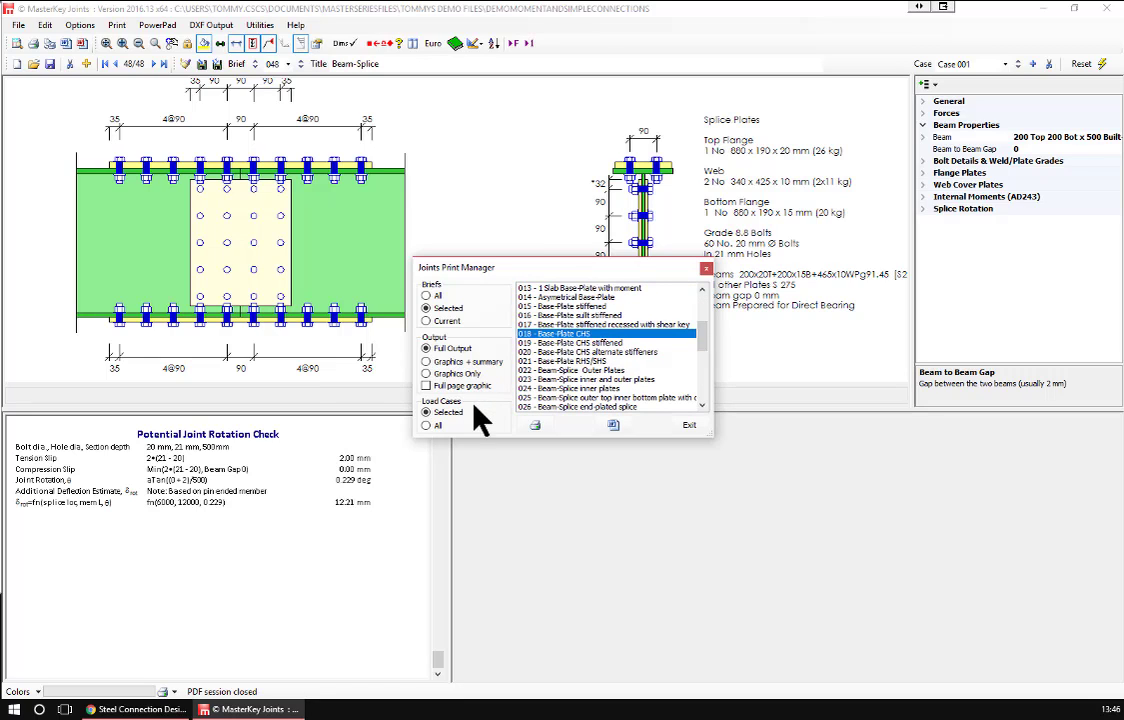
# Print the chosen joints to PDF with PDFCreator, save the document, page through the full calculations and close it
pyautogui.click(533, 420)
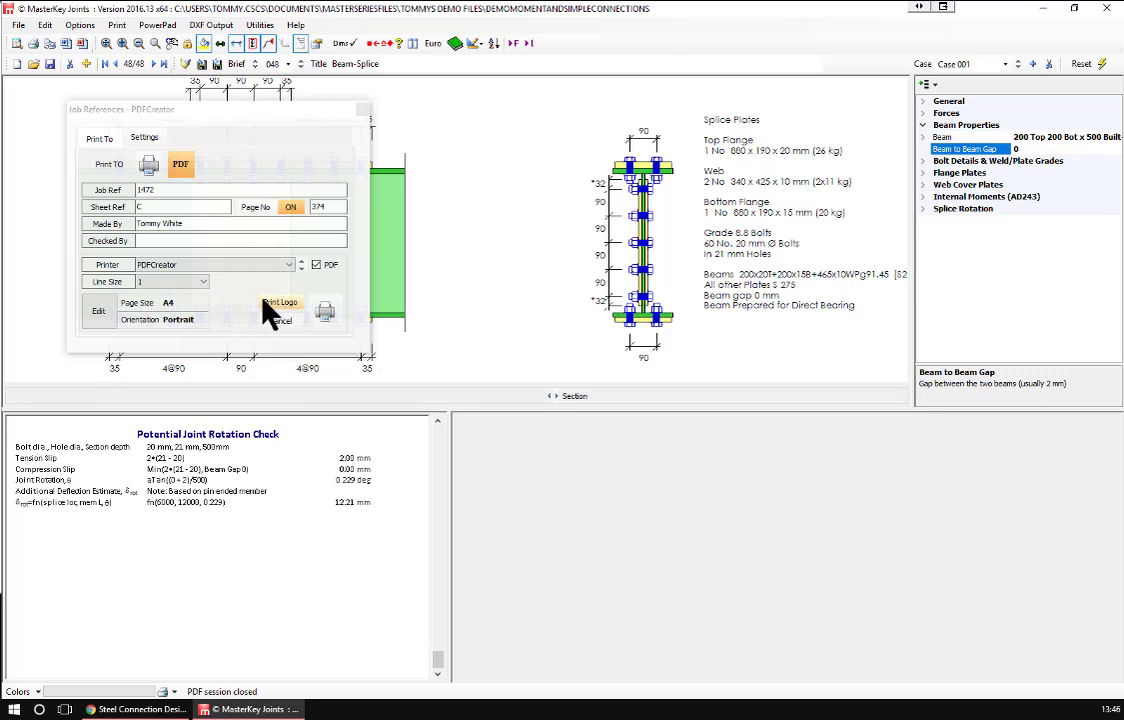
pyautogui.click(326, 307)
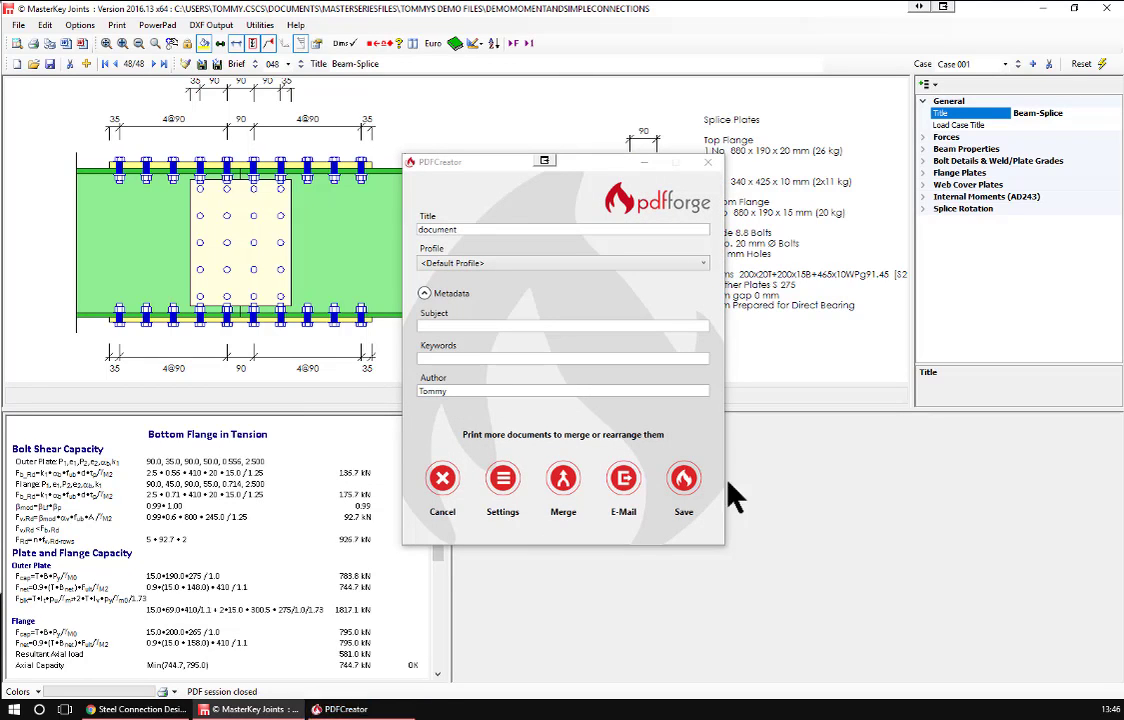
pyautogui.click(683, 480)
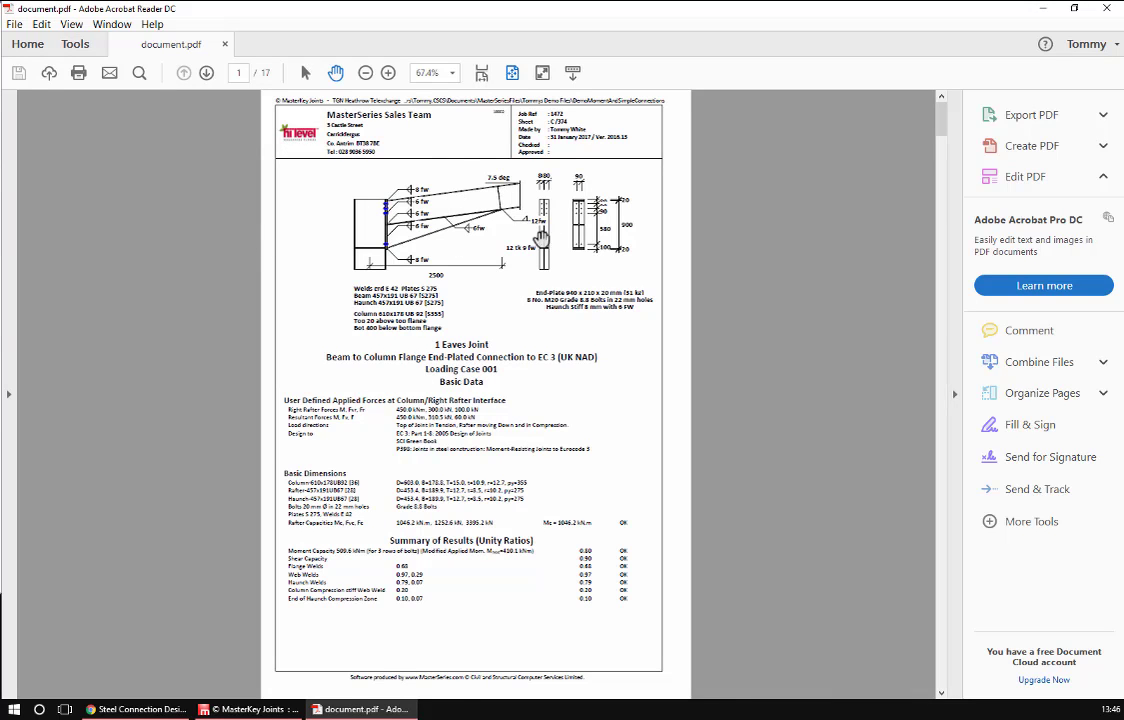
pyautogui.scroll(-9, 541, 237)
pyautogui.scroll(-5, 541, 237)
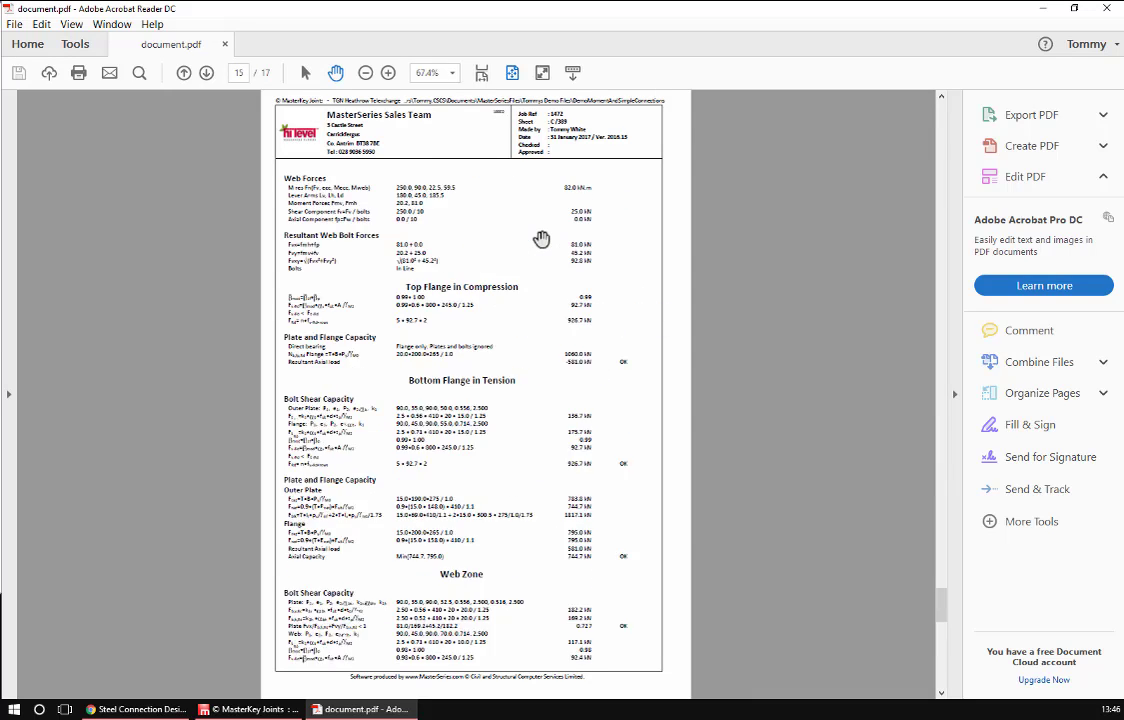
pyautogui.scroll(-2, 541, 237)
pyautogui.click(1108, 10)
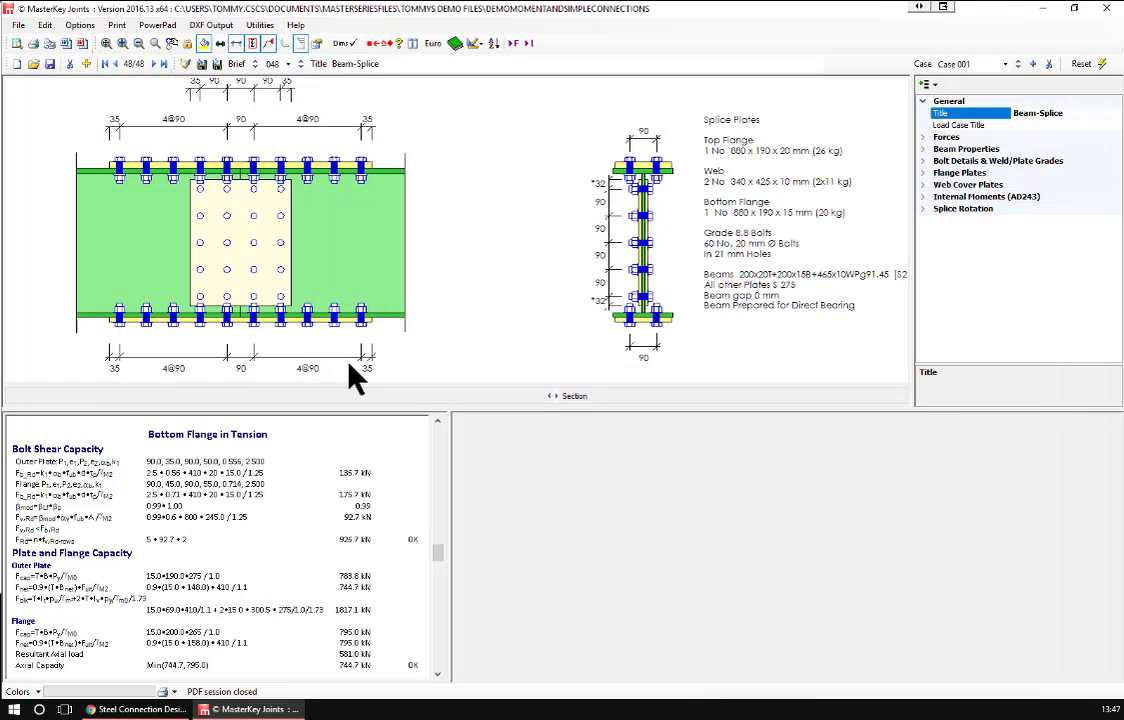
# Set up another print selection with joints 006, 035 and 042 alongside the current 048 Beam-Splice
pyautogui.click(117, 25)
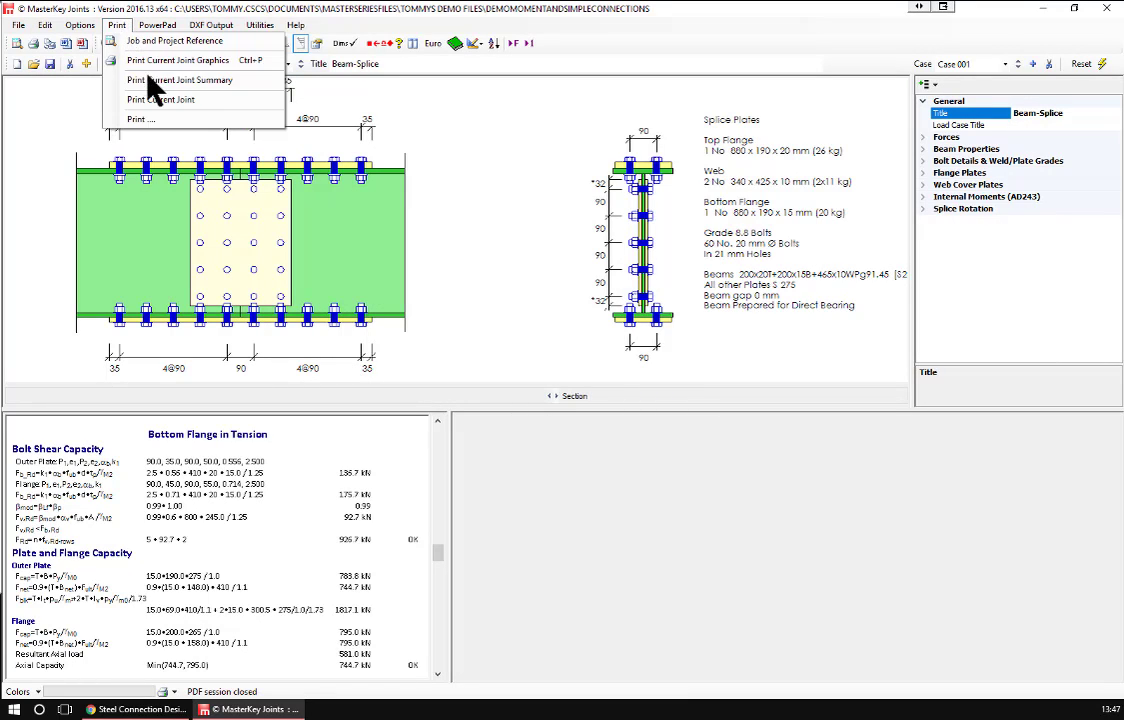
pyautogui.click(160, 119)
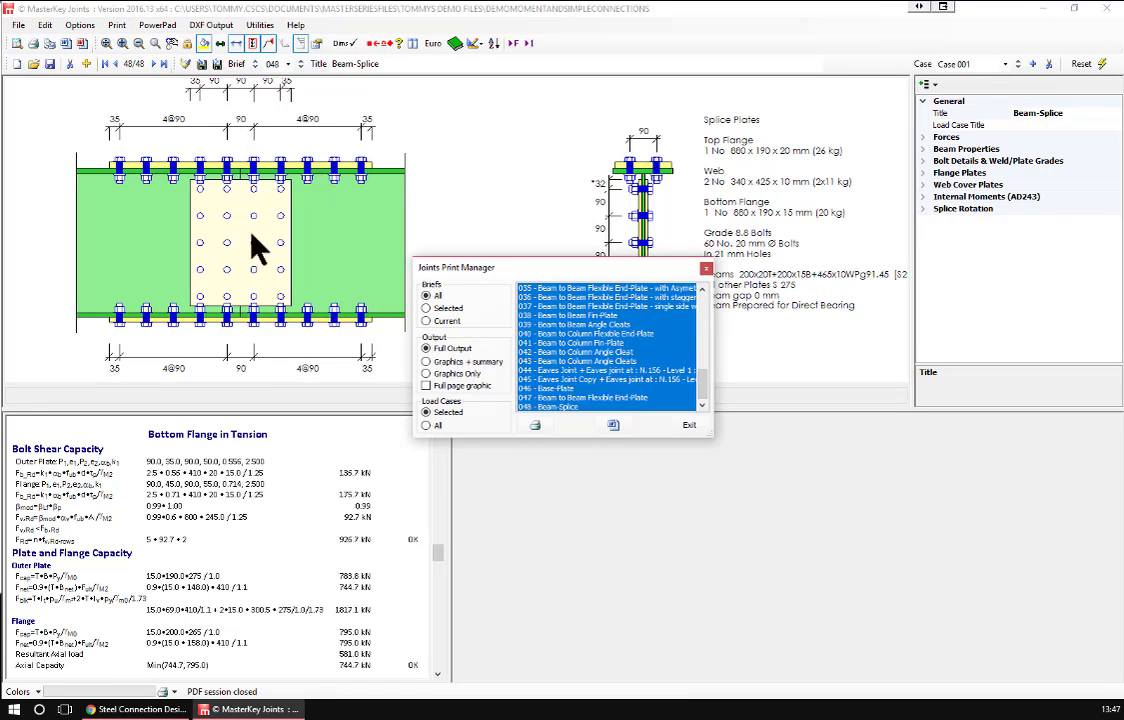
pyautogui.scroll(10, 556, 310)
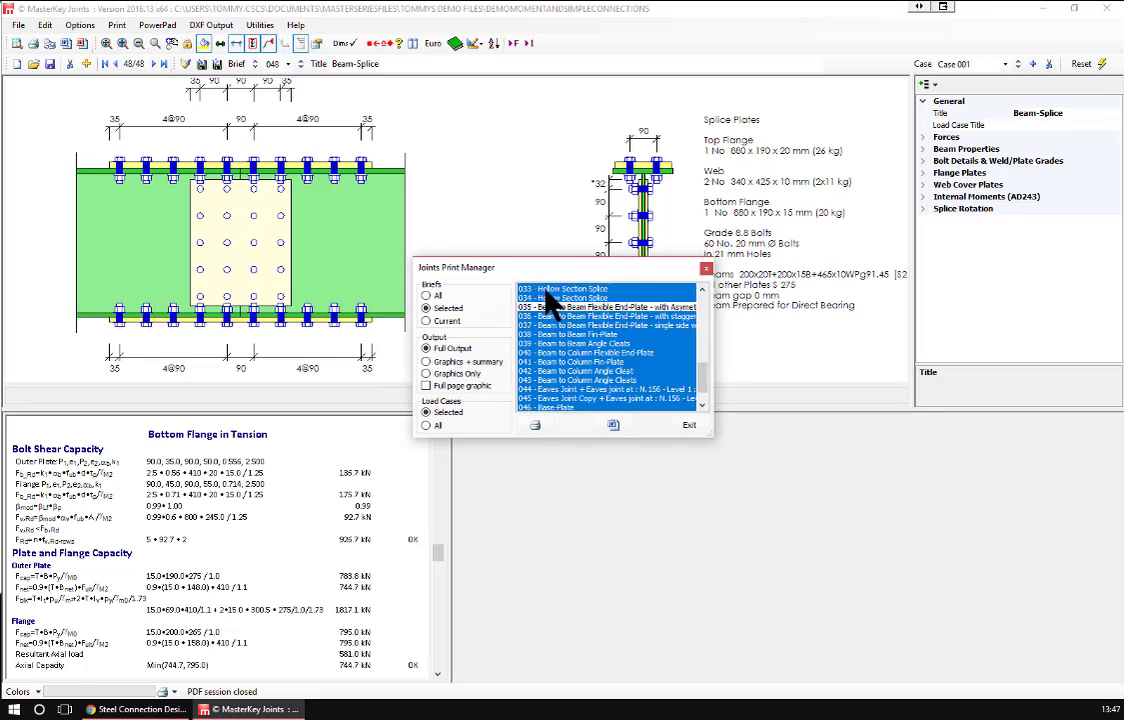
pyautogui.click(447, 309)
pyautogui.click(447, 321)
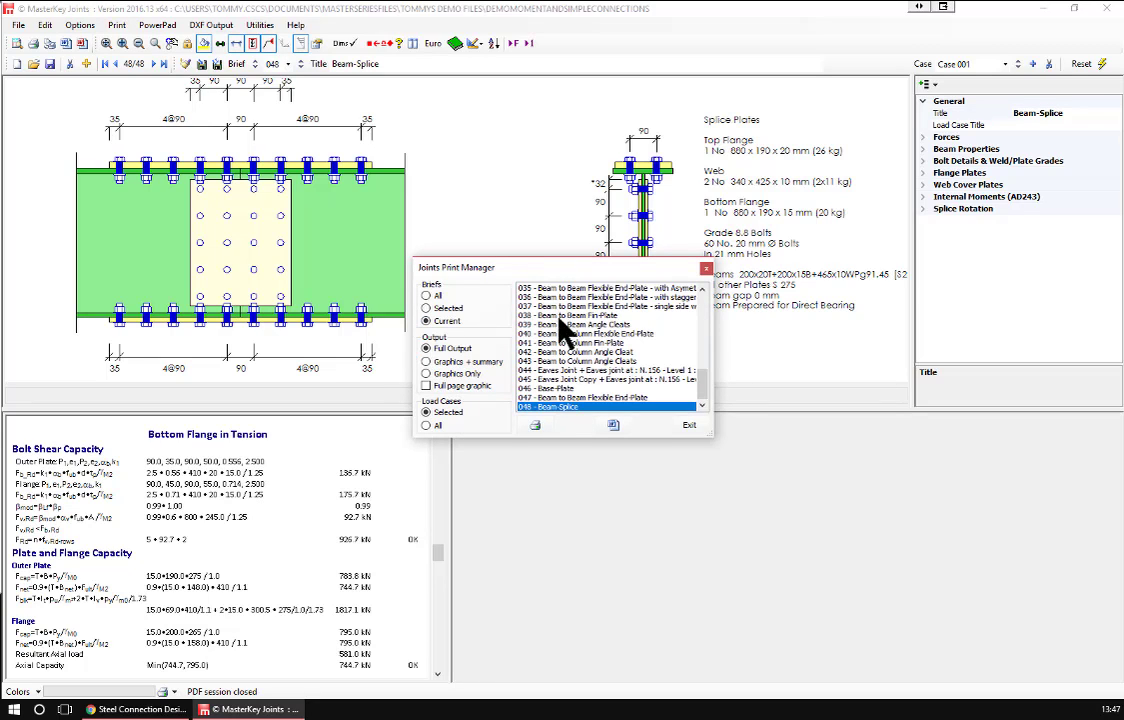
pyautogui.click(570, 352)
pyautogui.click(576, 288)
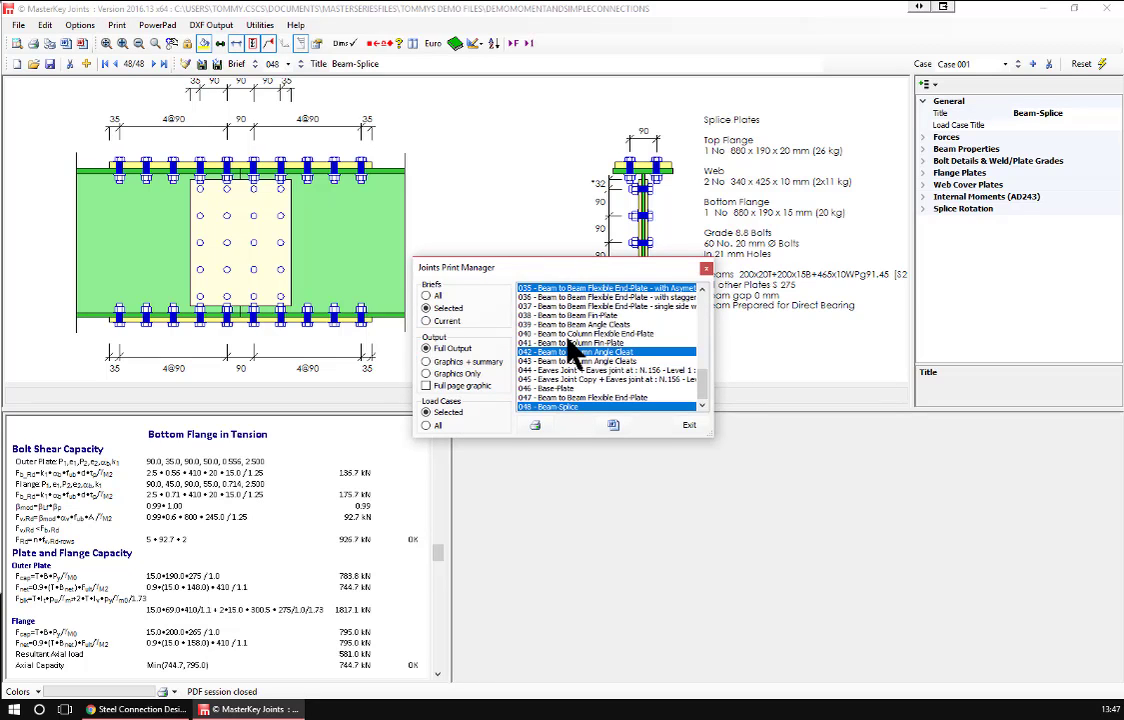
pyautogui.scroll(12, 565, 335)
pyautogui.scroll(-1, 549, 315)
pyautogui.click(549, 306)
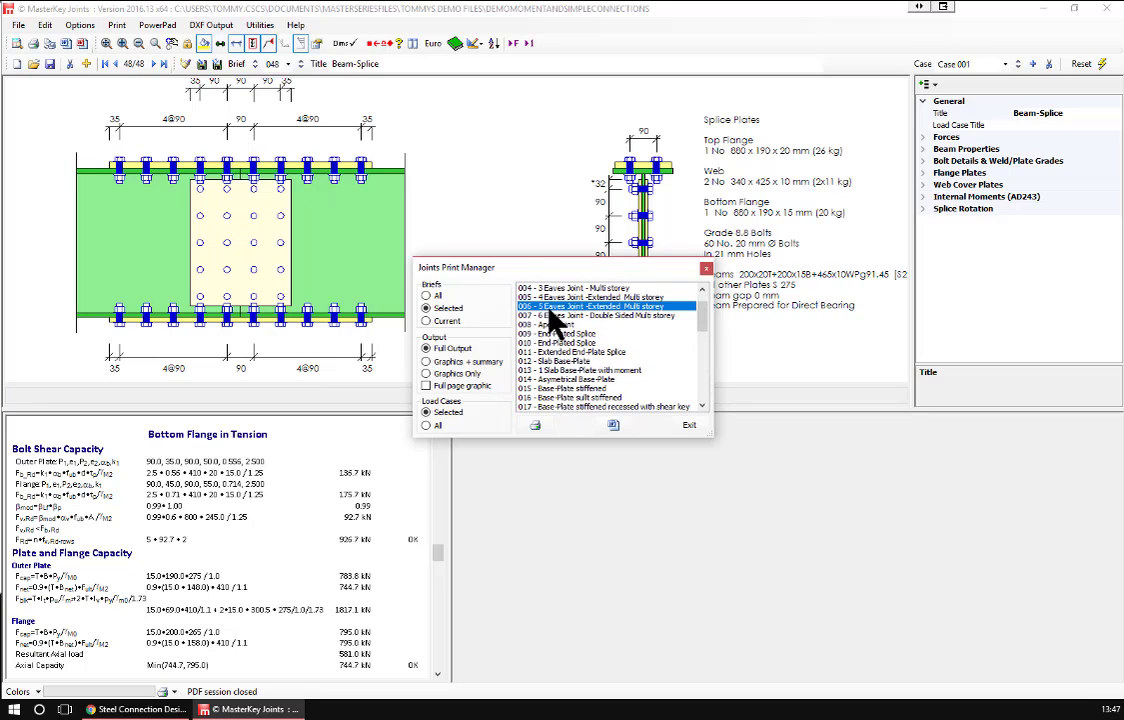
# Print the selected joints to PDF as graphics plus summary with full page graphics, and save the document
pyautogui.click(428, 361)
pyautogui.click(426, 385)
pyautogui.click(535, 426)
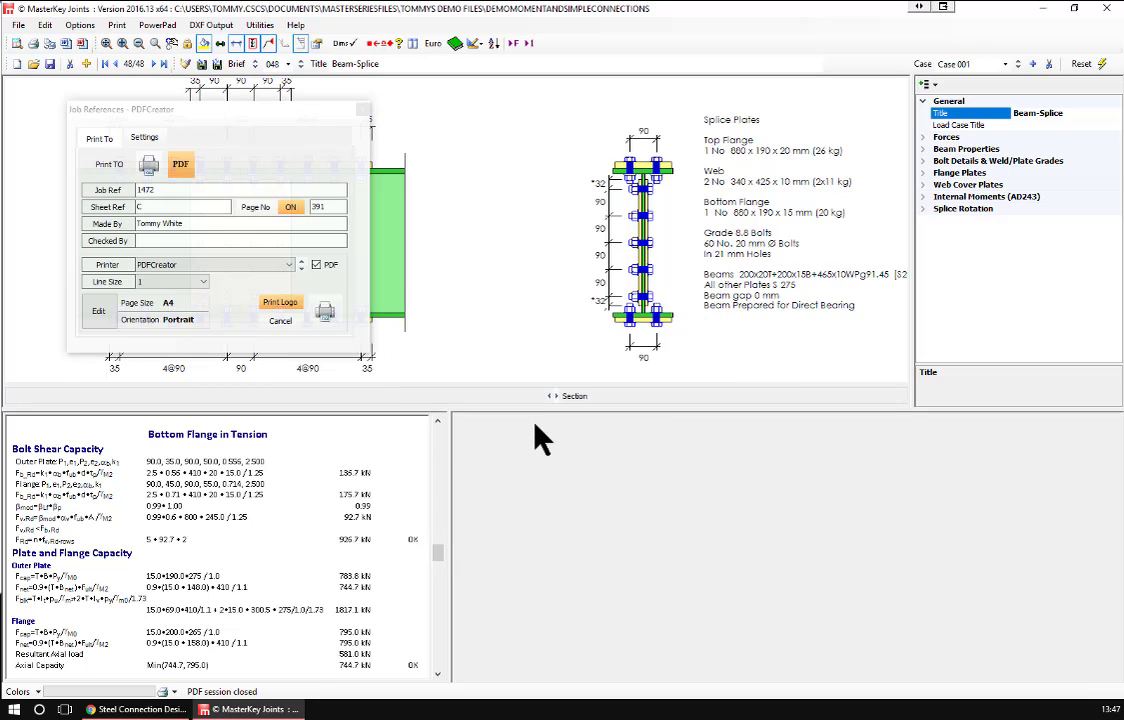
pyautogui.click(325, 312)
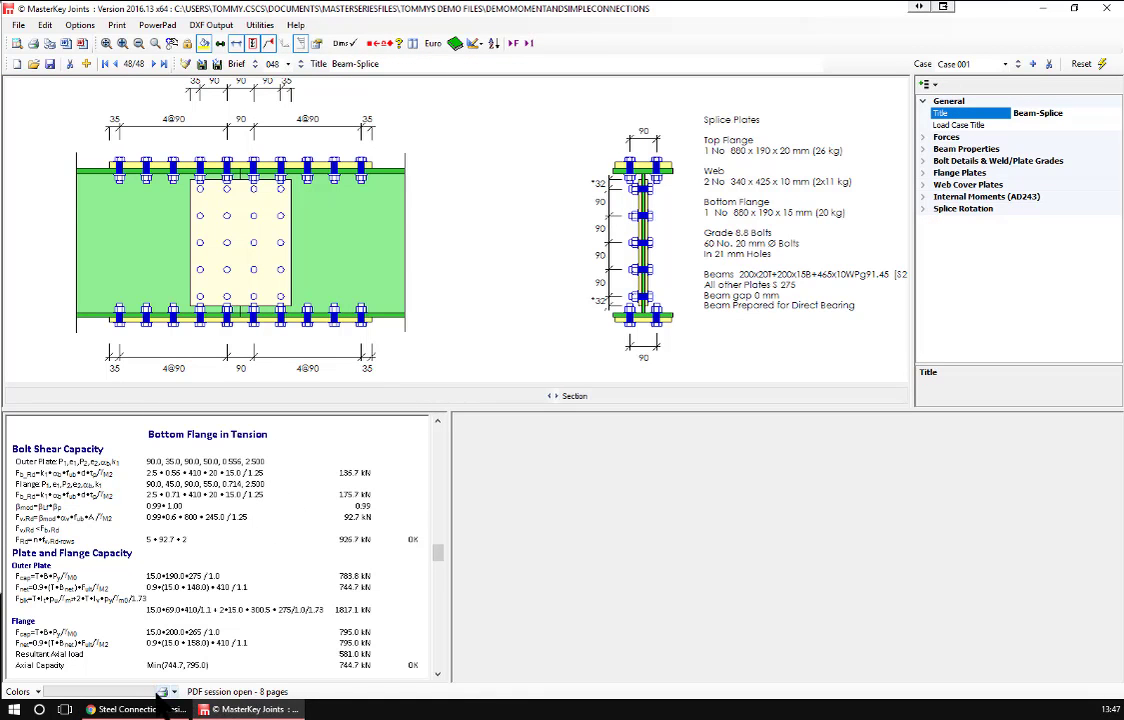
pyautogui.click(161, 691)
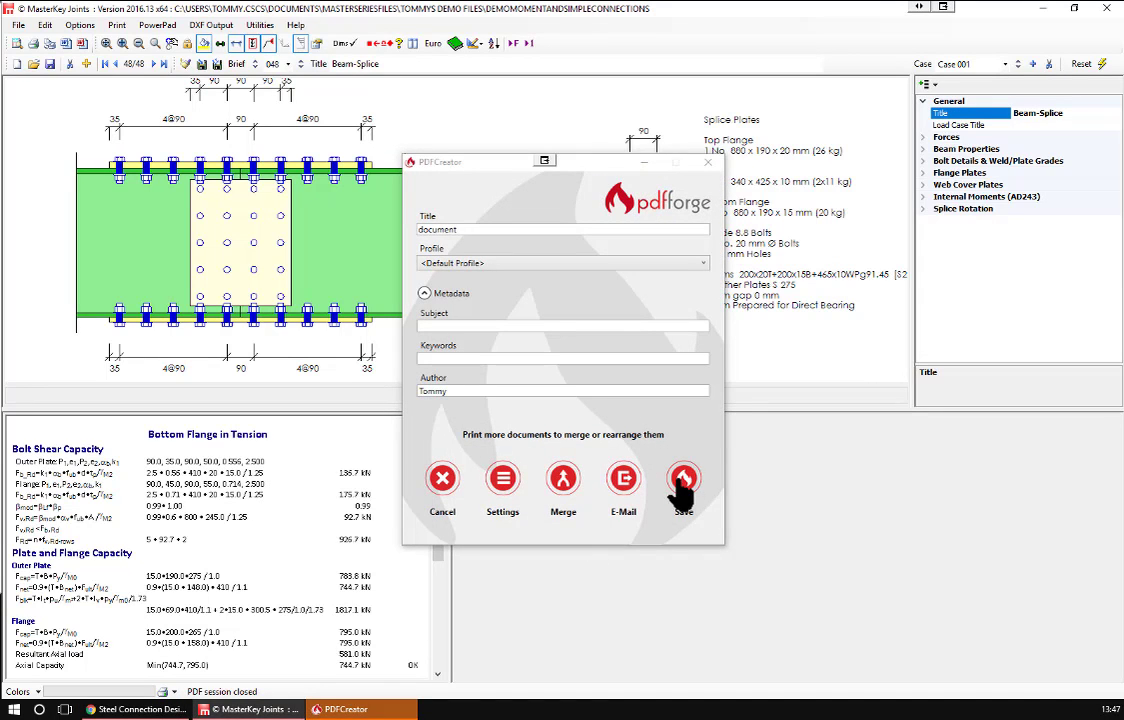
pyautogui.click(680, 480)
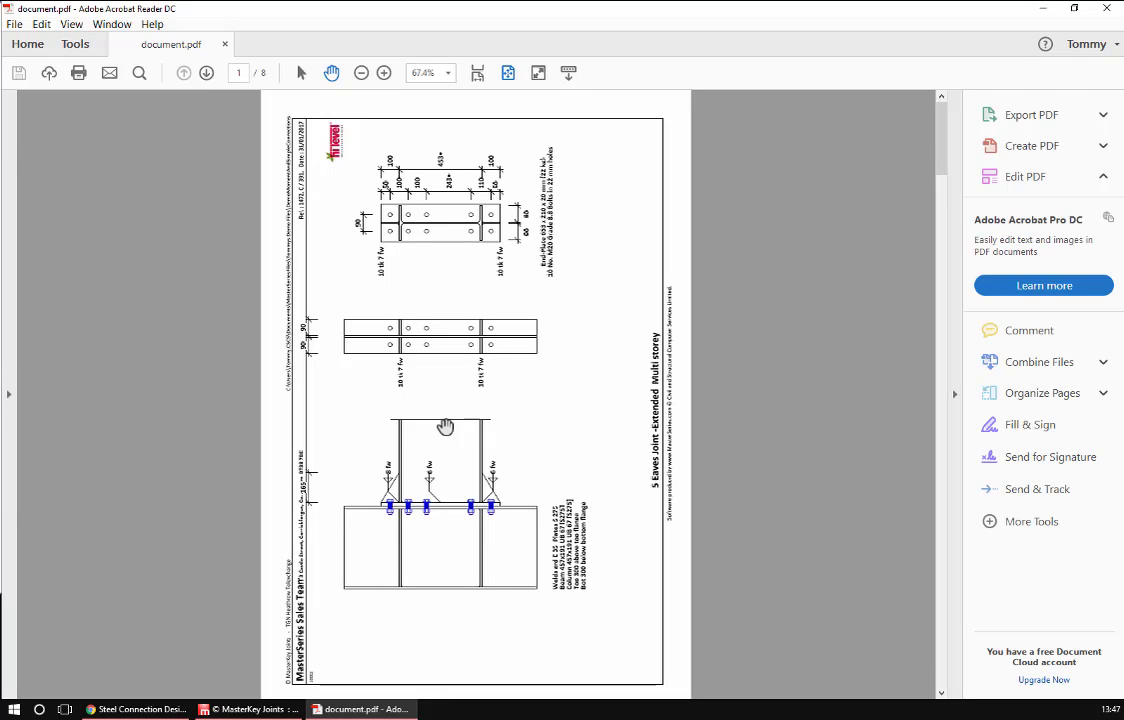
# Examine the full-page joint drawings and result summaries throughout the PDF, and close the document
pyautogui.scroll(-6, 445, 427)
pyautogui.scroll(3, 445, 427)
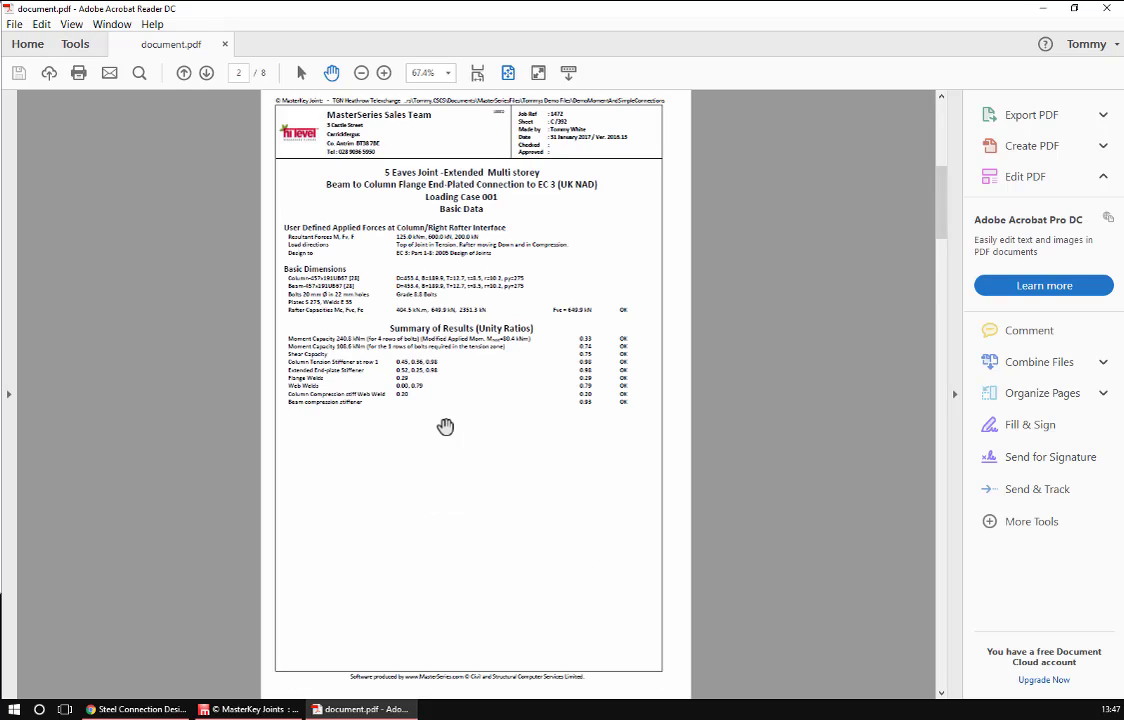
pyautogui.scroll(-3, 445, 427)
pyautogui.scroll(-15, 445, 427)
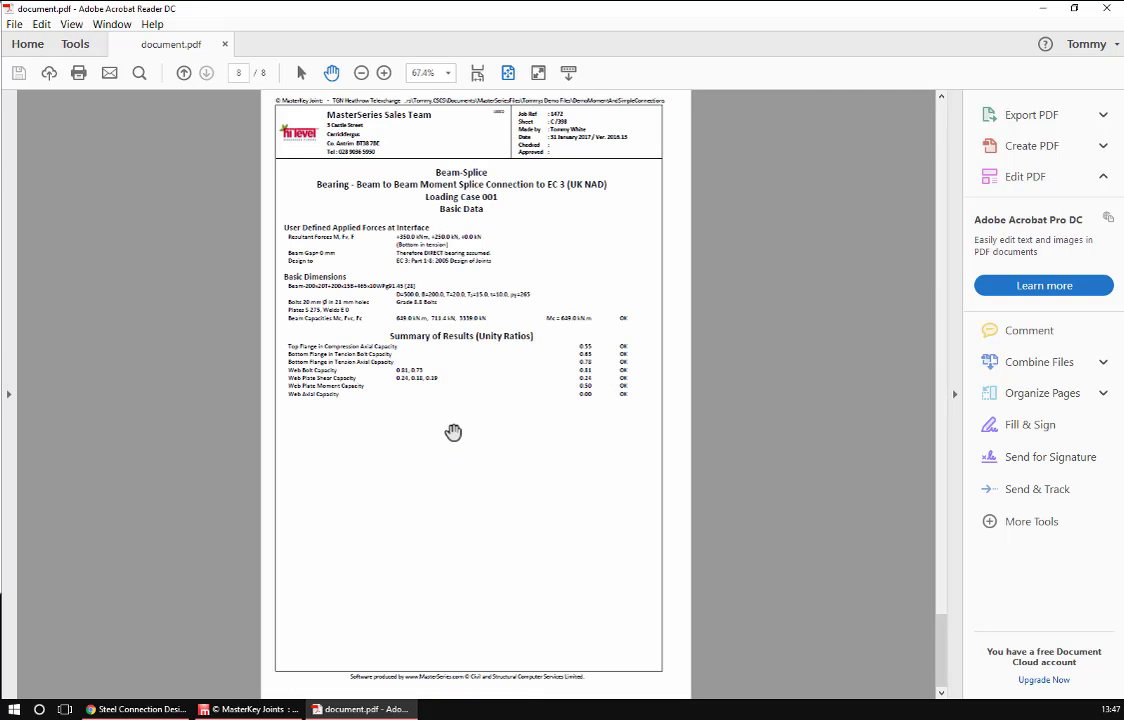
pyautogui.scroll(20, 449, 429)
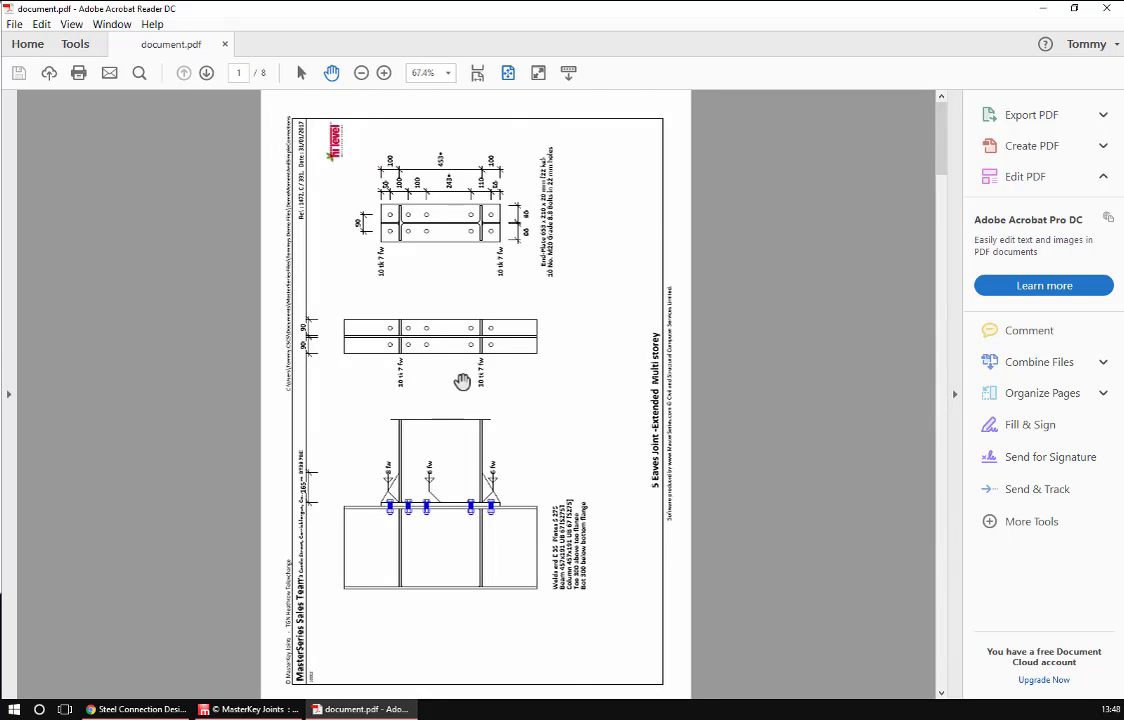
pyautogui.scroll(-6, 450, 395)
pyautogui.scroll(6, 440, 409)
pyautogui.click(1106, 9)
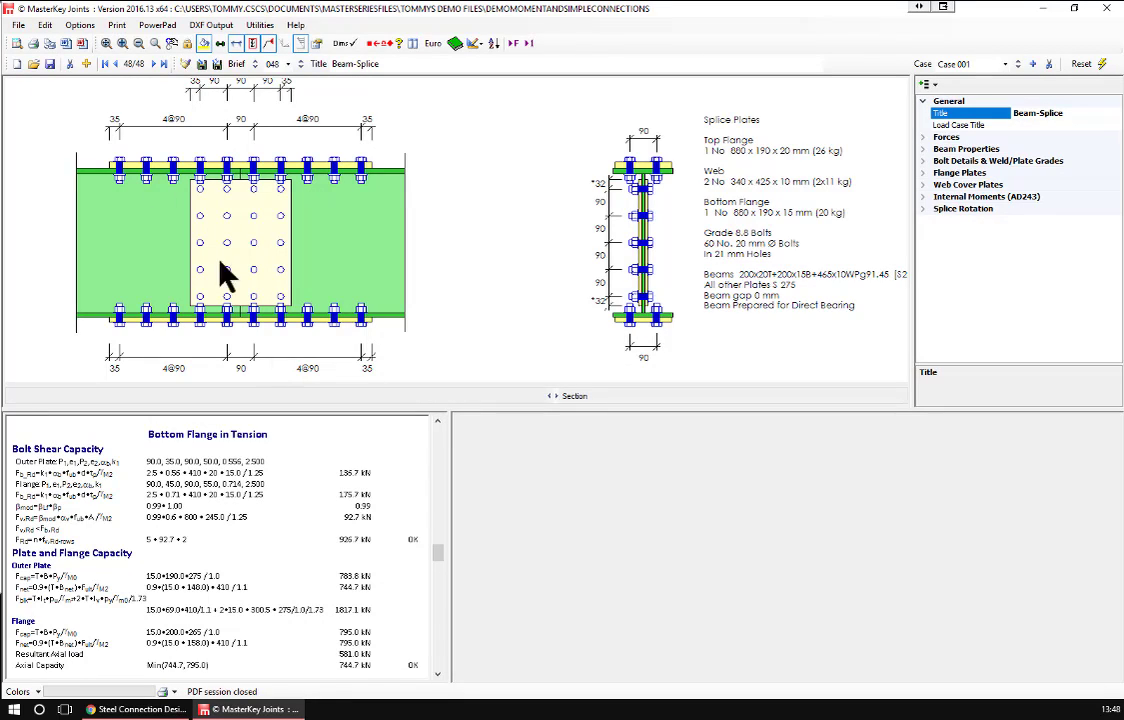
# Export all joints to a DXF drawing on an A0 x 9 page at a 1:12.5 drawing scale
pyautogui.click(215, 27)
pyautogui.click(231, 55)
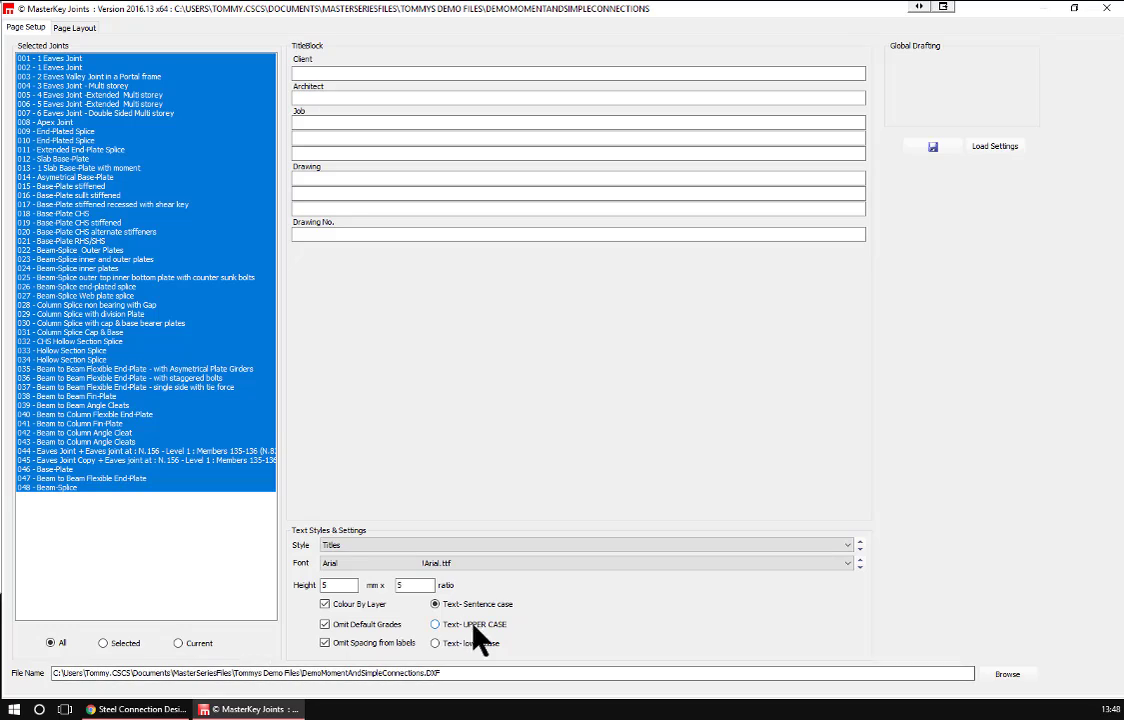
pyautogui.click(76, 28)
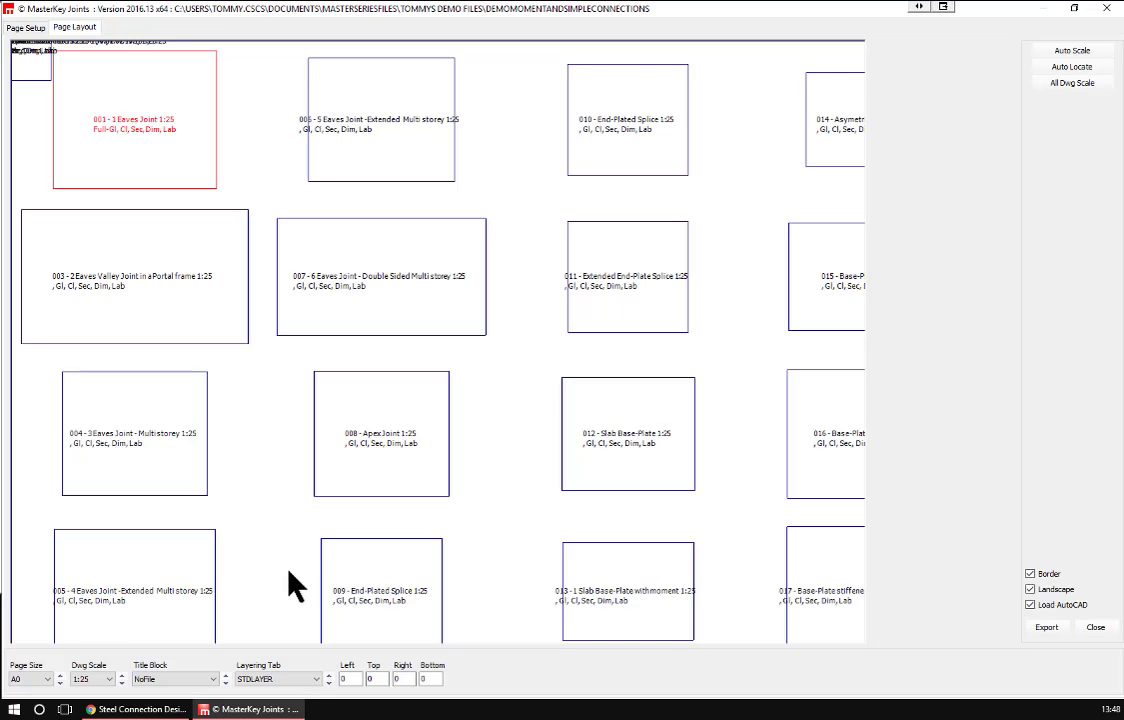
pyautogui.click(99, 676)
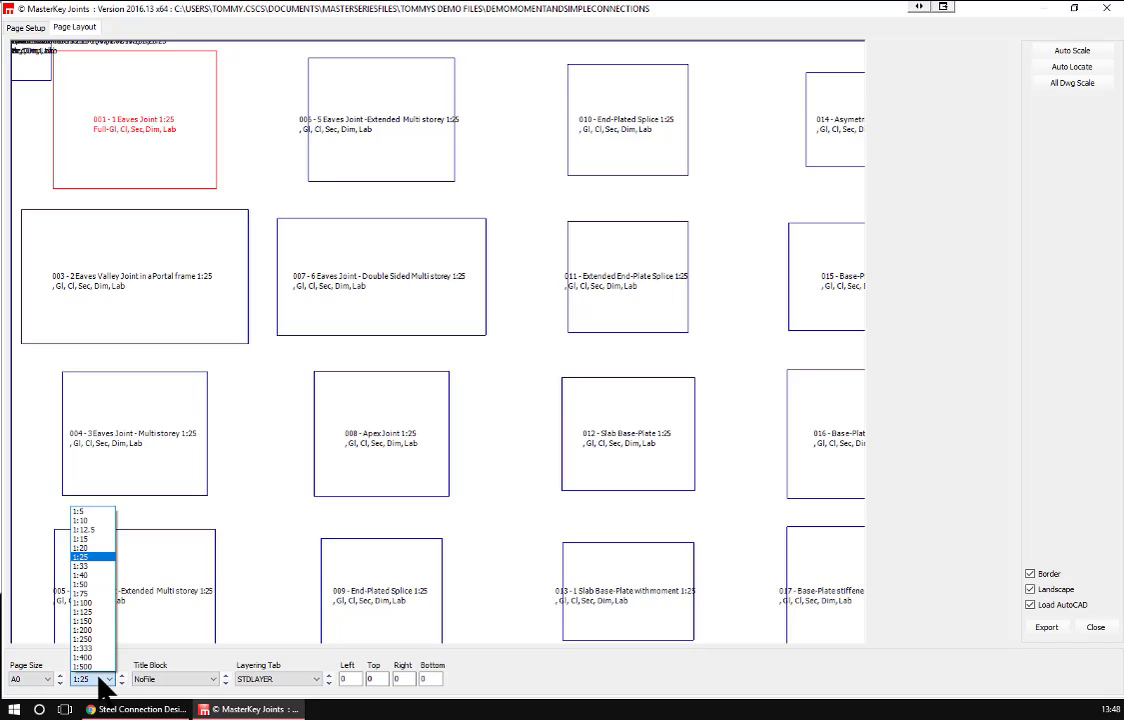
pyautogui.click(91, 549)
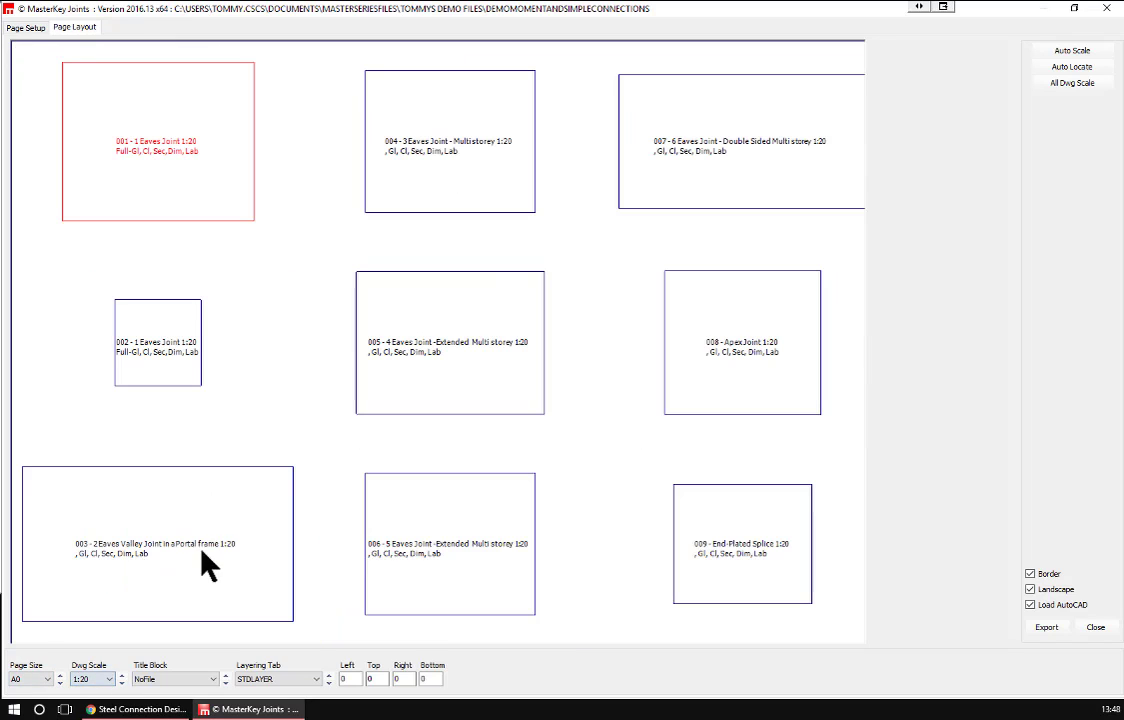
pyautogui.click(44, 680)
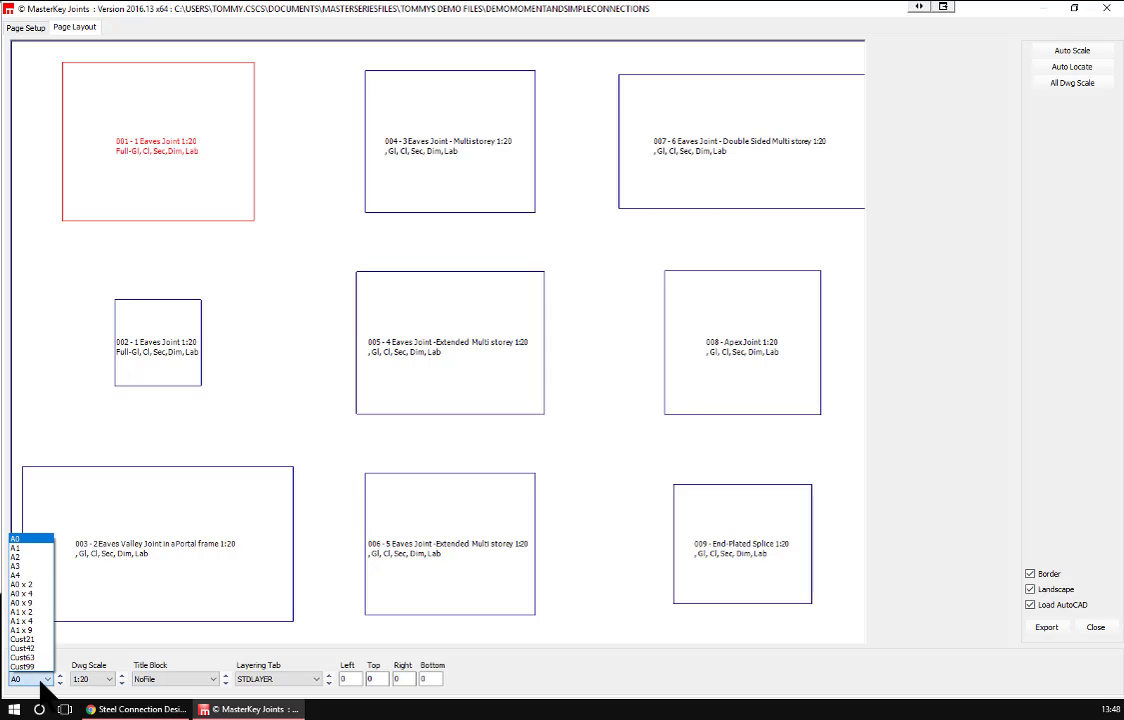
pyautogui.click(22, 602)
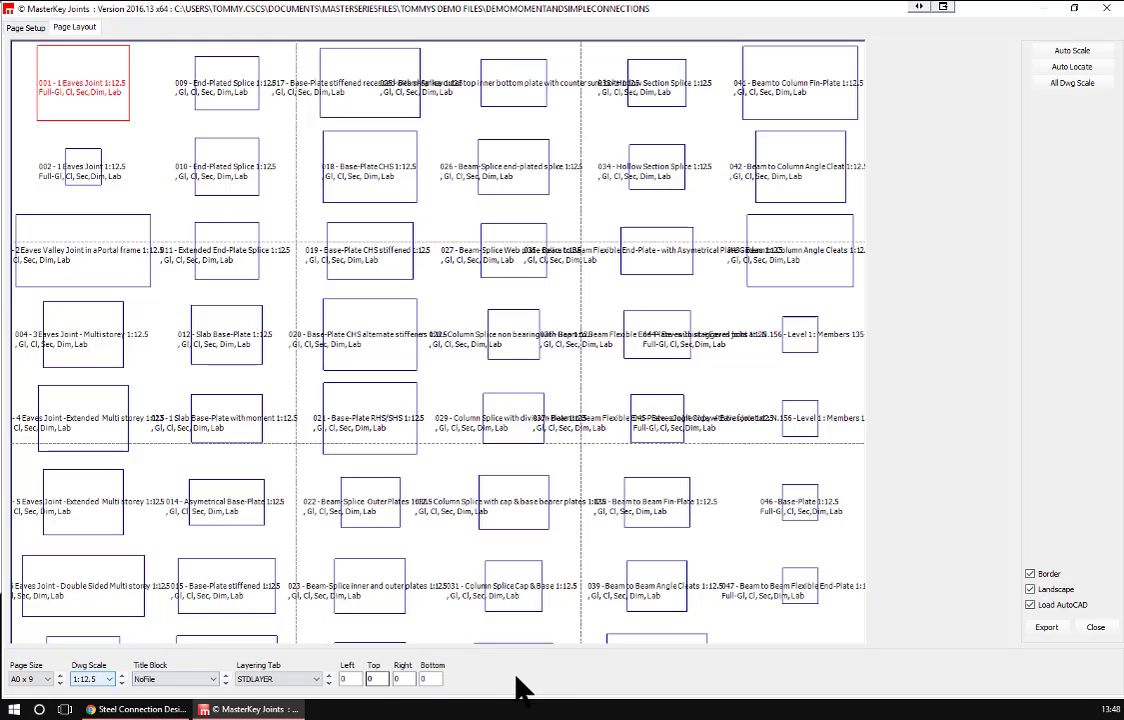
pyautogui.click(1046, 627)
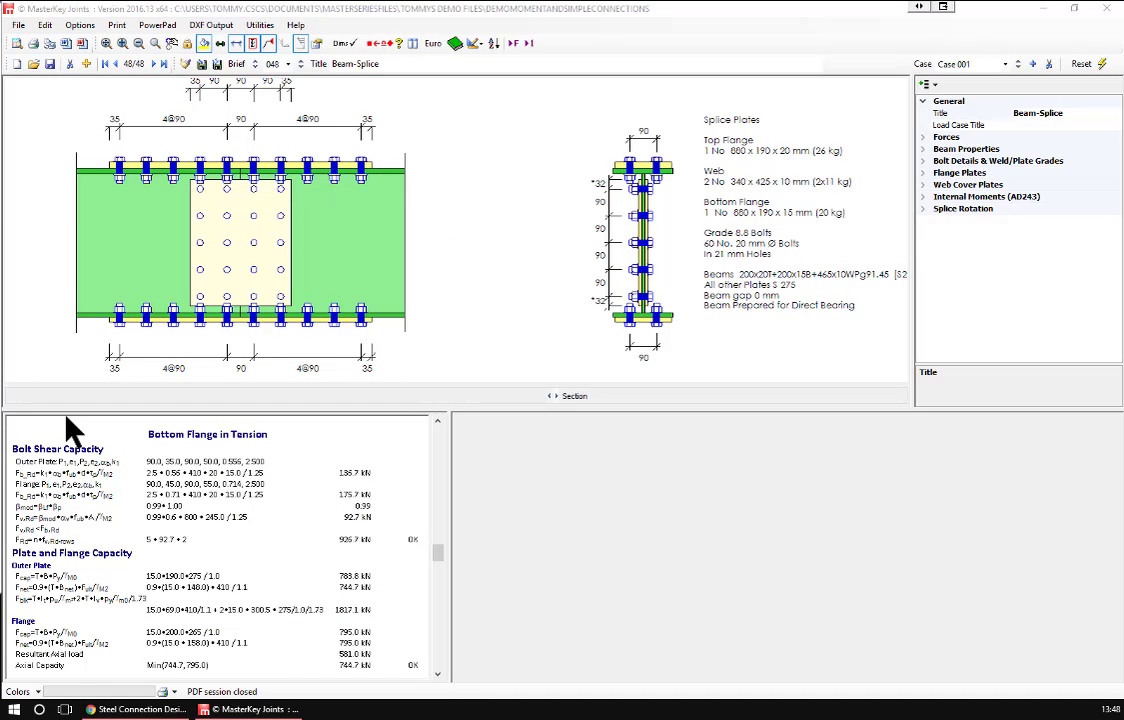
# Close the joints module without saving the data file and start the MasterFrame Analysis Design Drafting module
pyautogui.click(1106, 8)
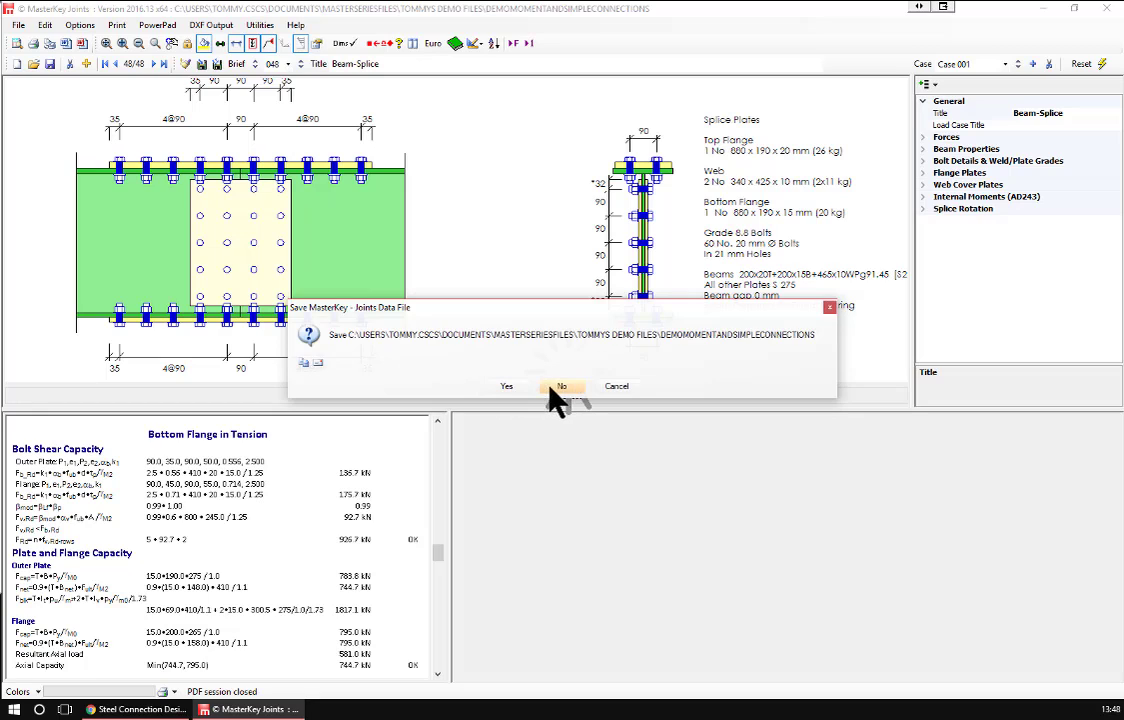
pyautogui.click(558, 387)
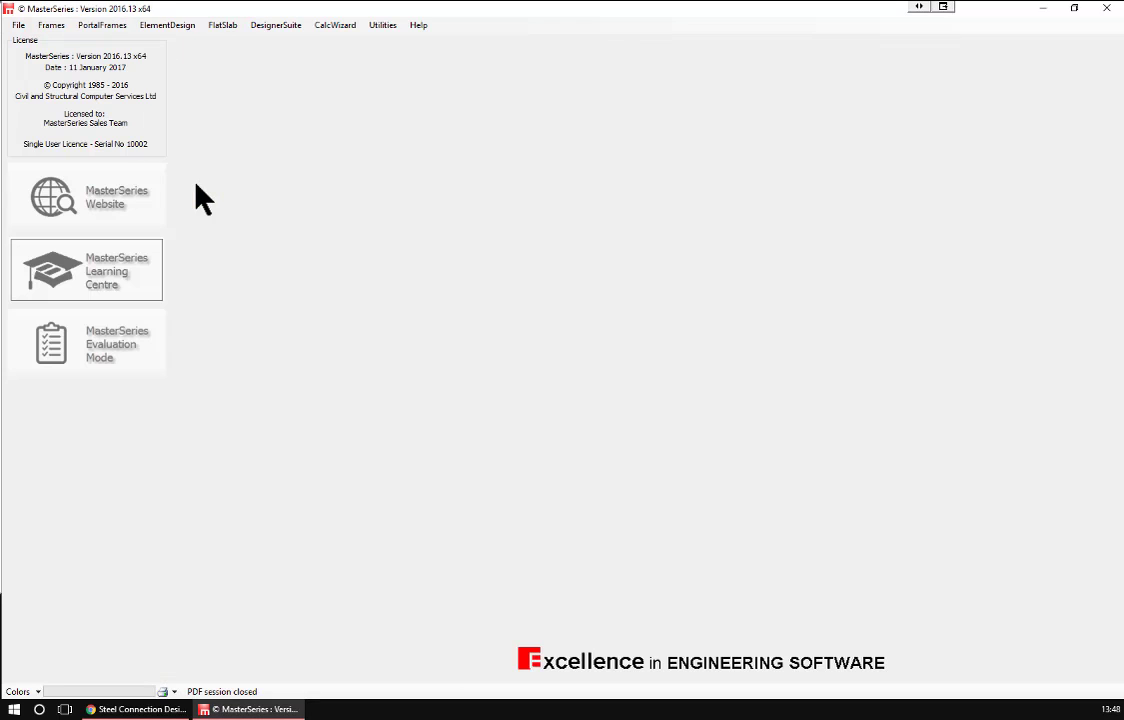
pyautogui.click(50, 25)
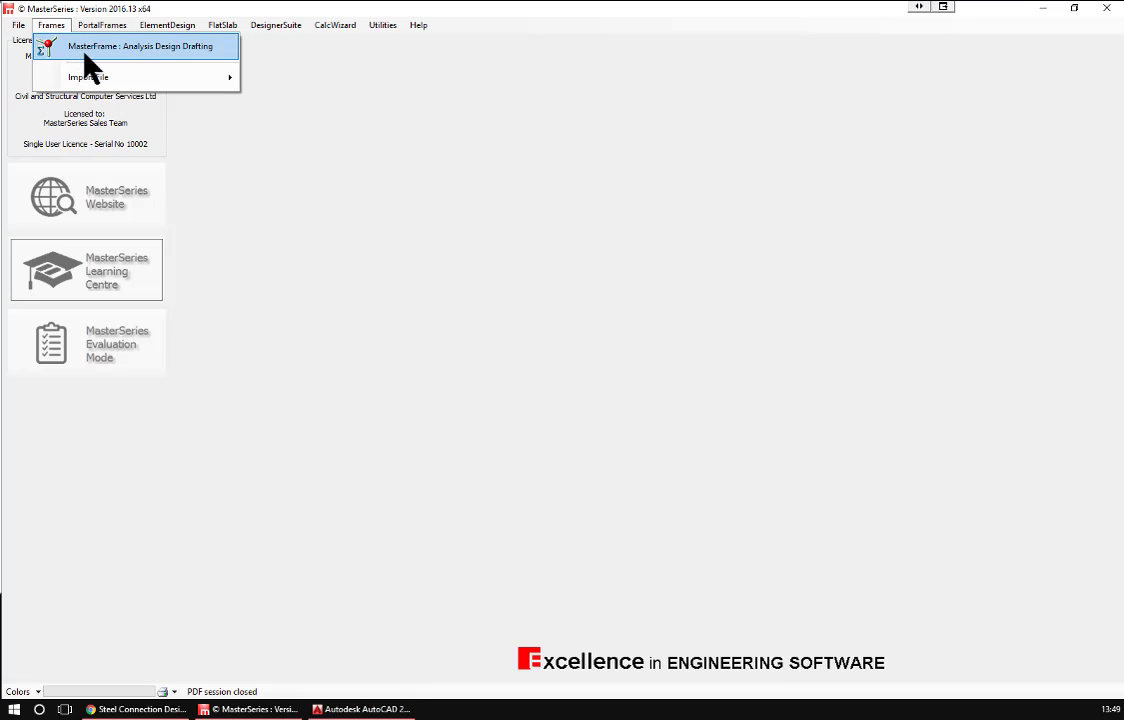
pyautogui.click(87, 48)
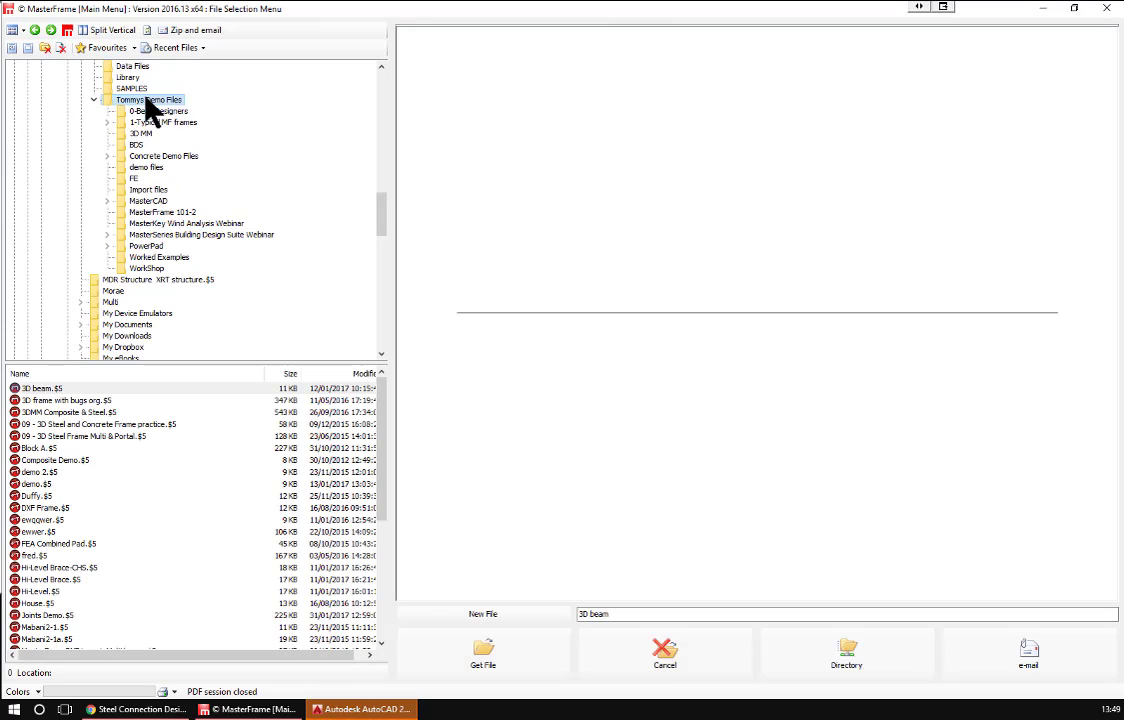
# Open the recently used Joints Demo frame file
pyautogui.click(178, 47)
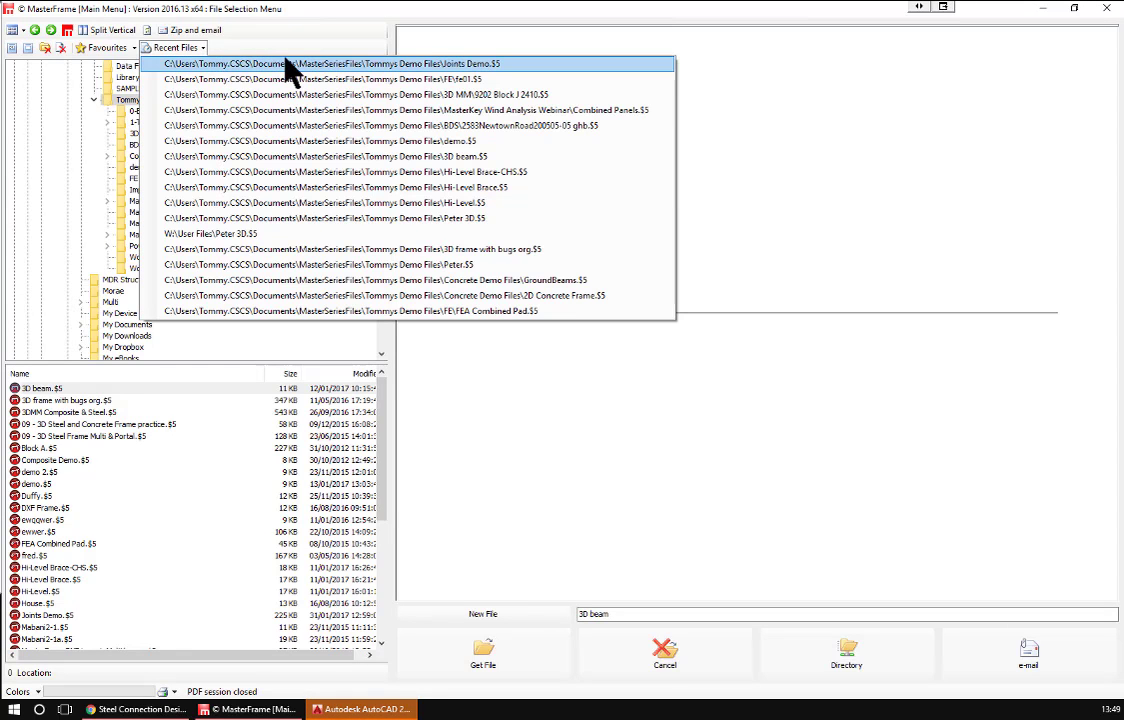
pyautogui.click(250, 63)
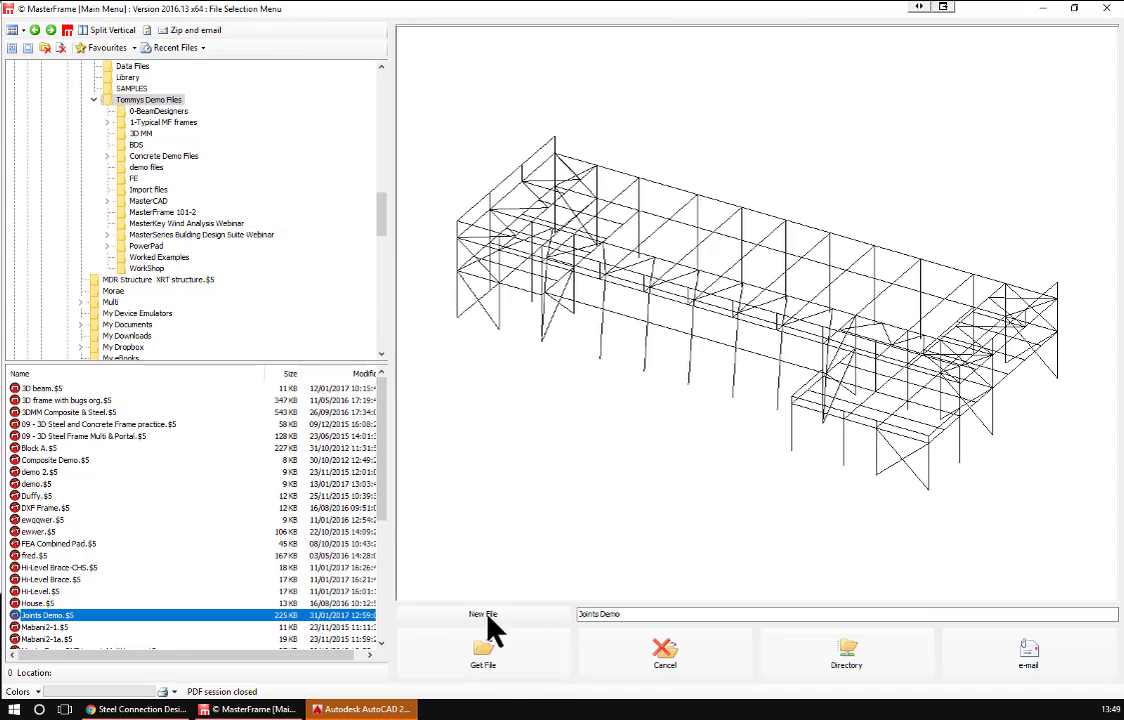
pyautogui.click(525, 660)
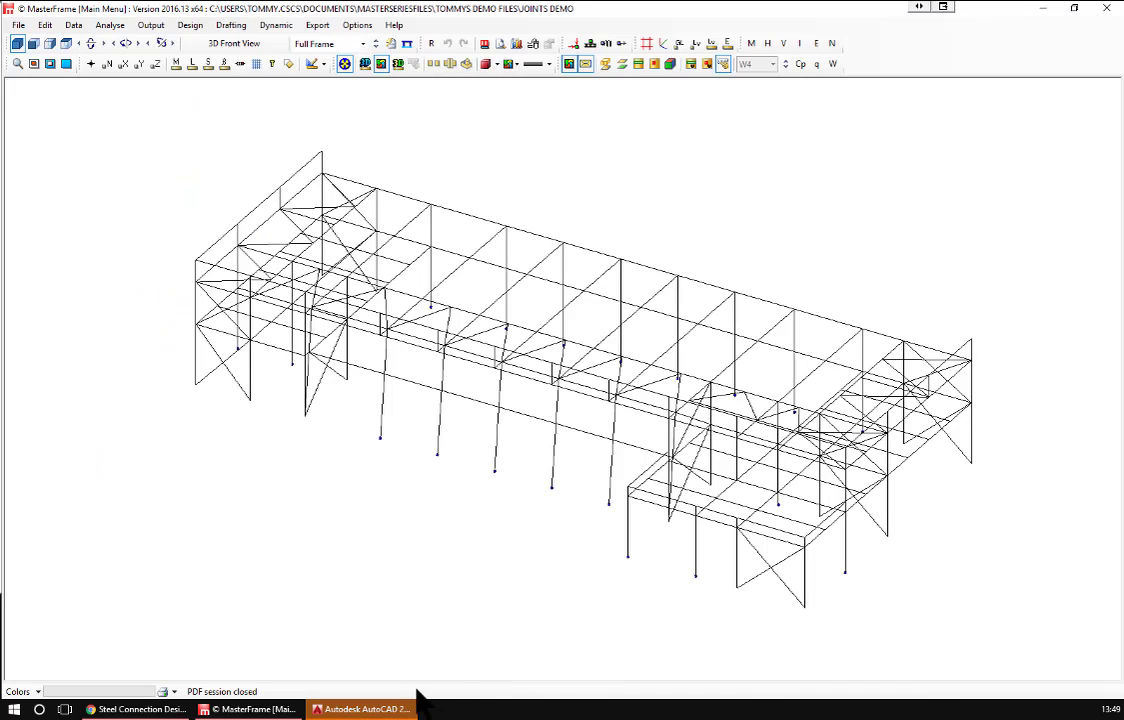
# Switch to AutoCAD and examine the exported joint drawings, including the details, notes and title of the 008 Apex Joint
pyautogui.click(375, 709)
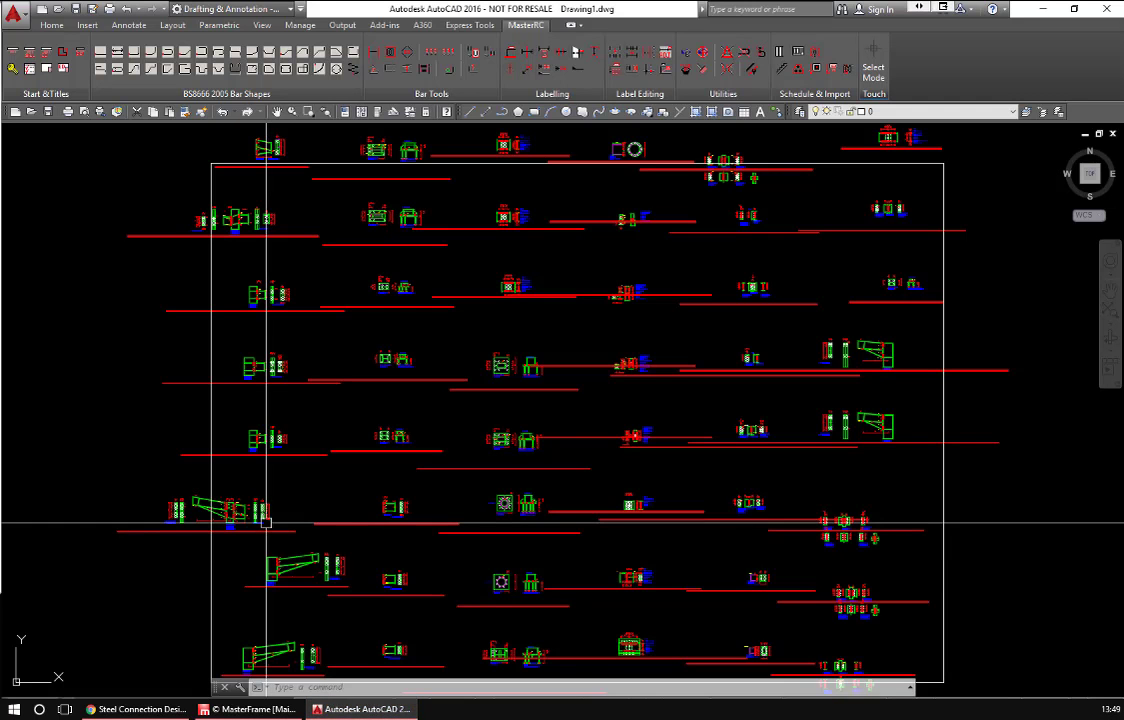
pyautogui.scroll(5, 290, 140)
pyautogui.scroll(5, 285, 142)
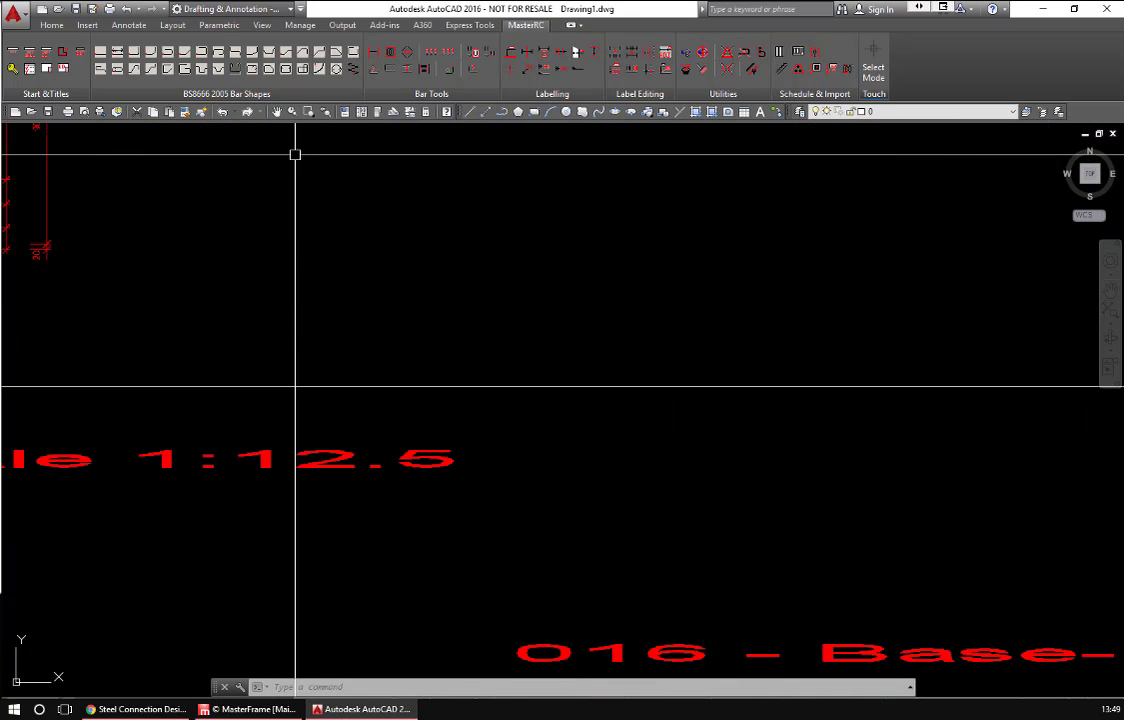
pyautogui.scroll(-9, 415, 268)
pyautogui.scroll(9, 381, 236)
pyautogui.scroll(-2, 112, 369)
pyautogui.scroll(-5, 150, 373)
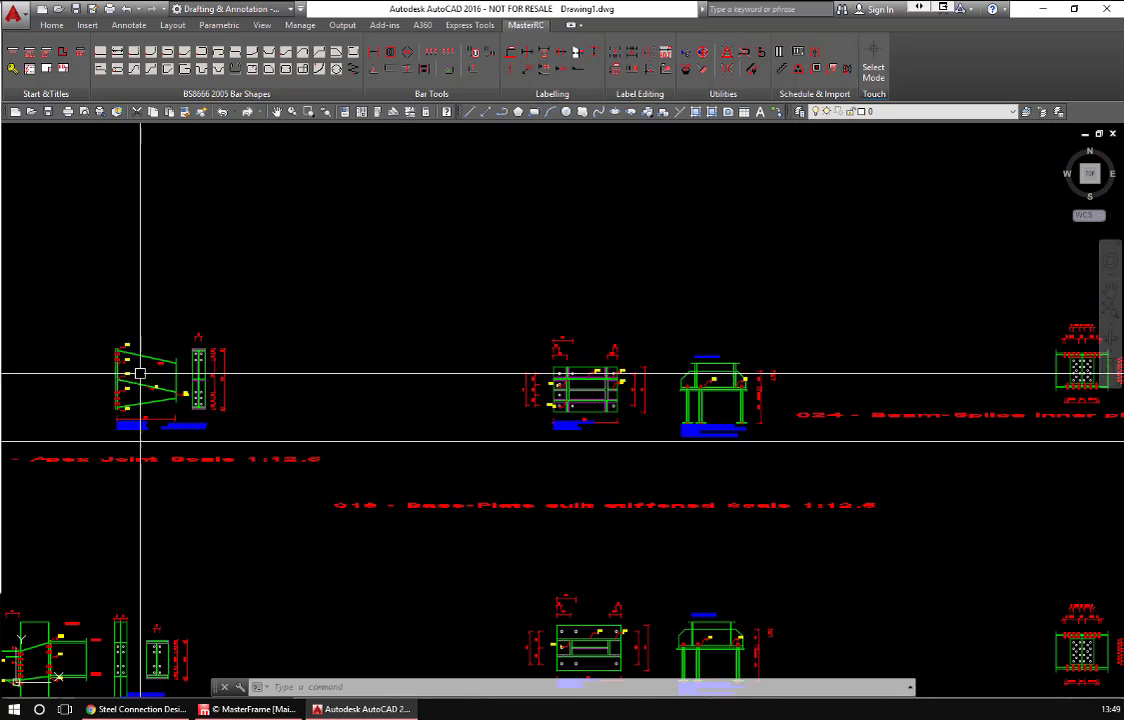
pyautogui.scroll(5, 53, 464)
pyautogui.scroll(2, 53, 464)
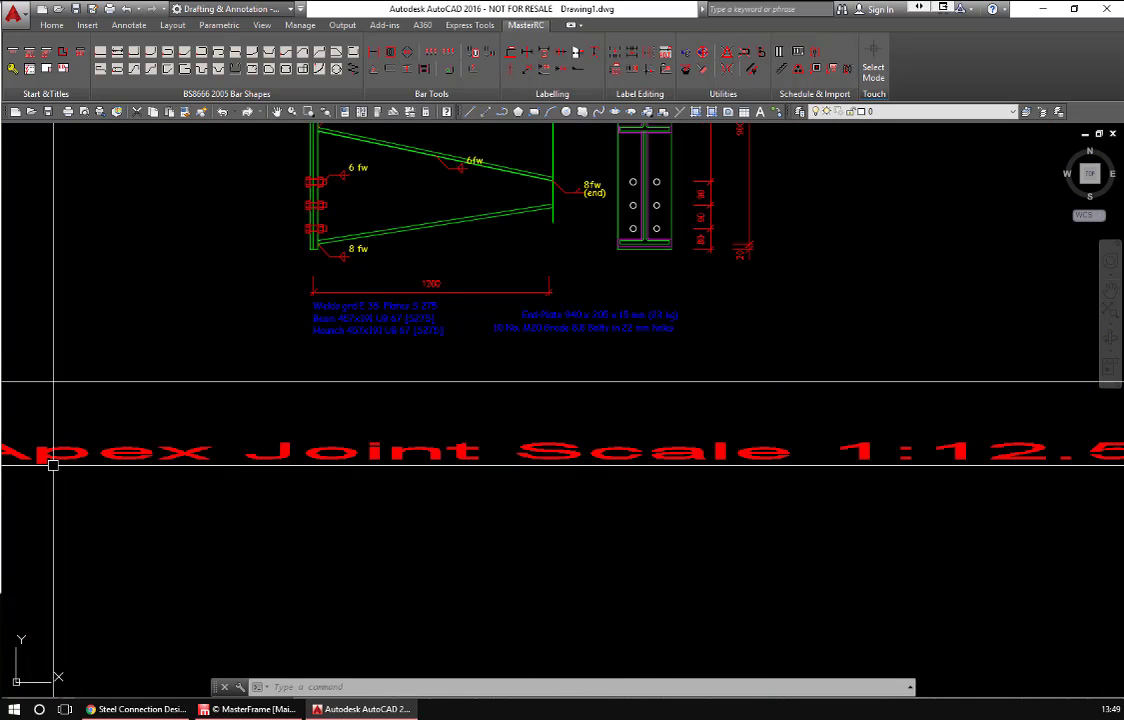
pyautogui.scroll(2, 53, 464)
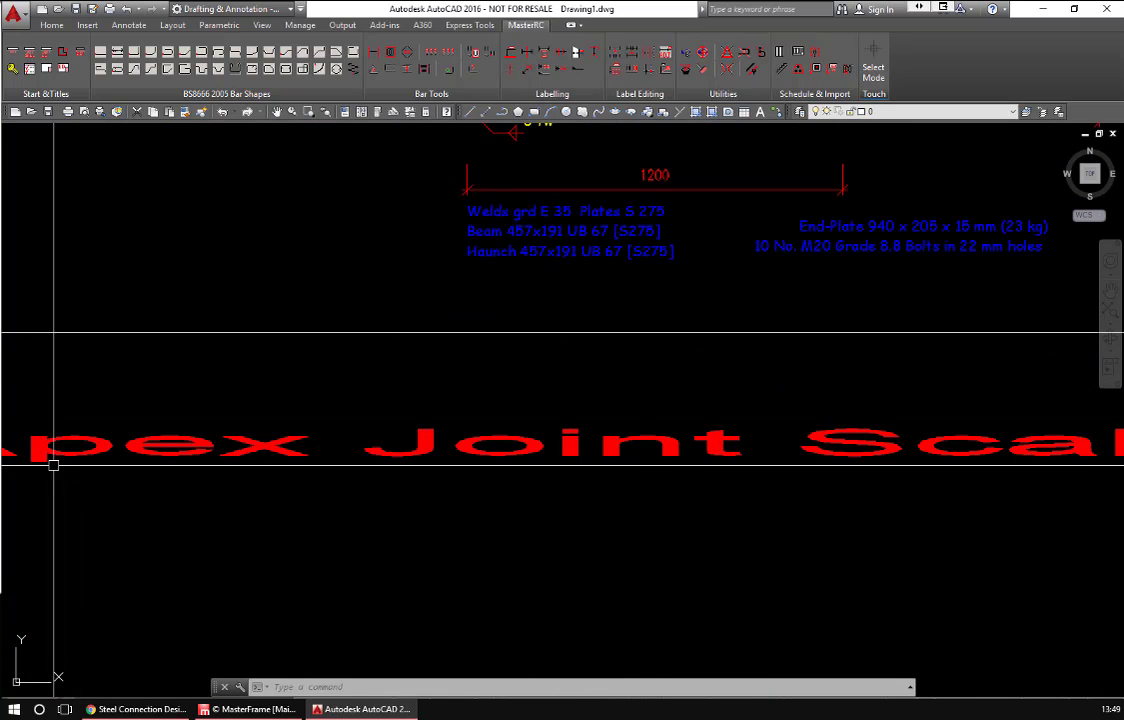
pyautogui.scroll(-7, 505, 260)
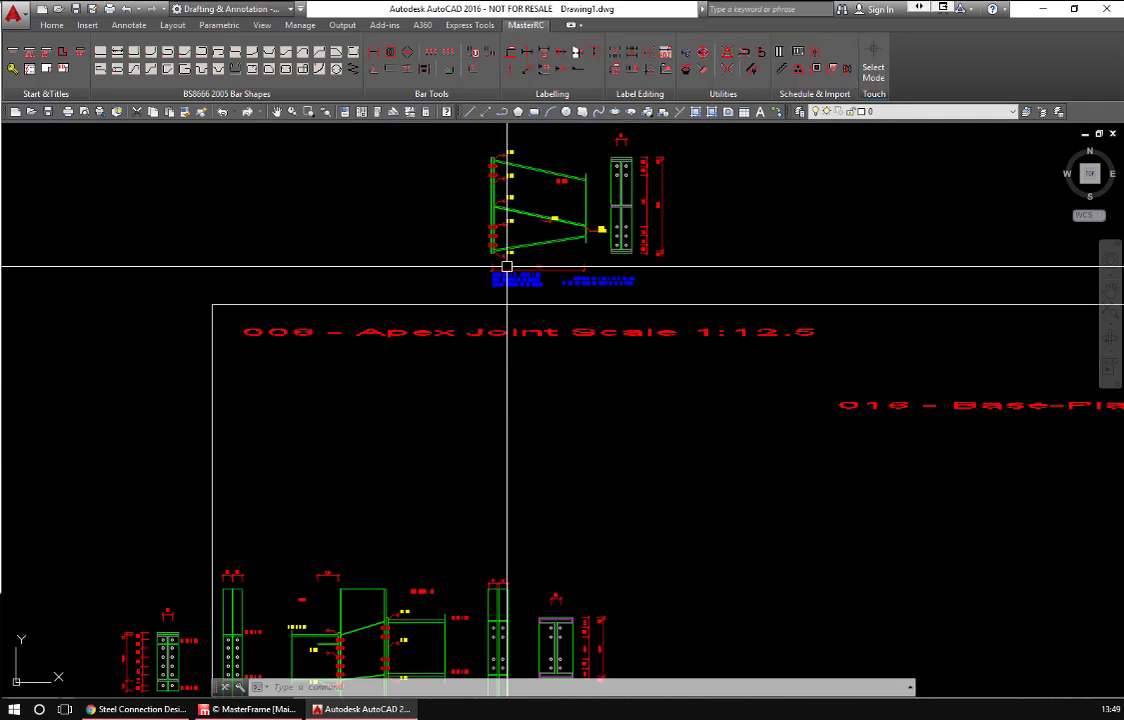
pyautogui.scroll(2, 522, 160)
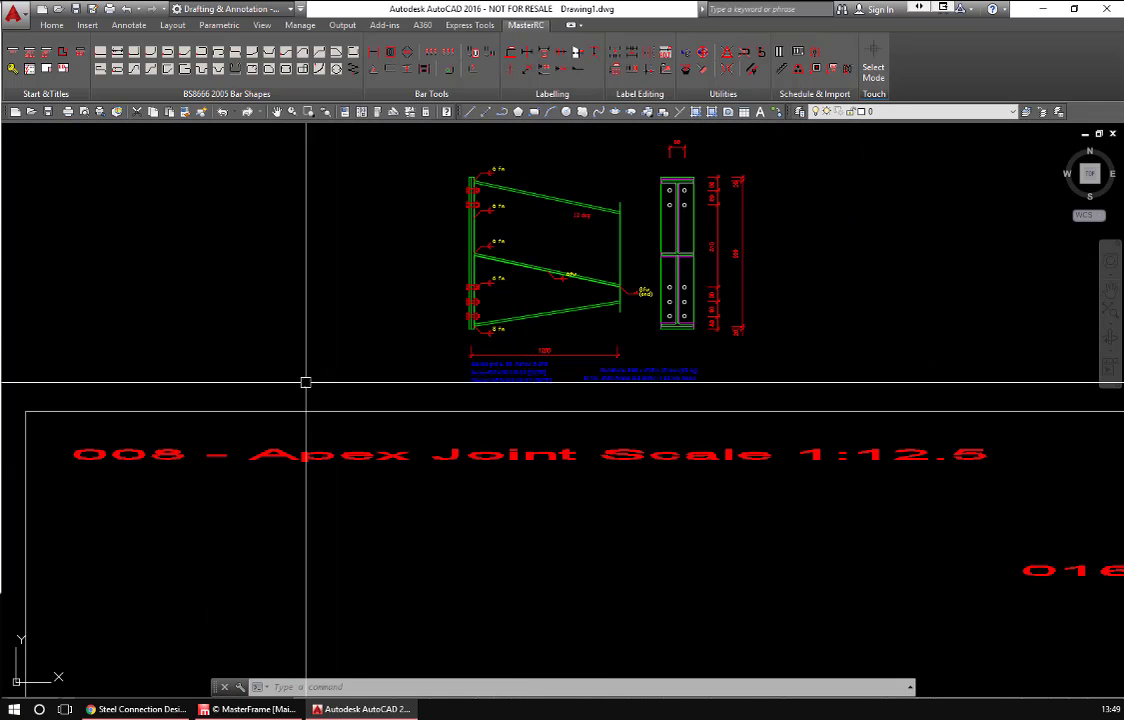
pyautogui.scroll(2, 591, 166)
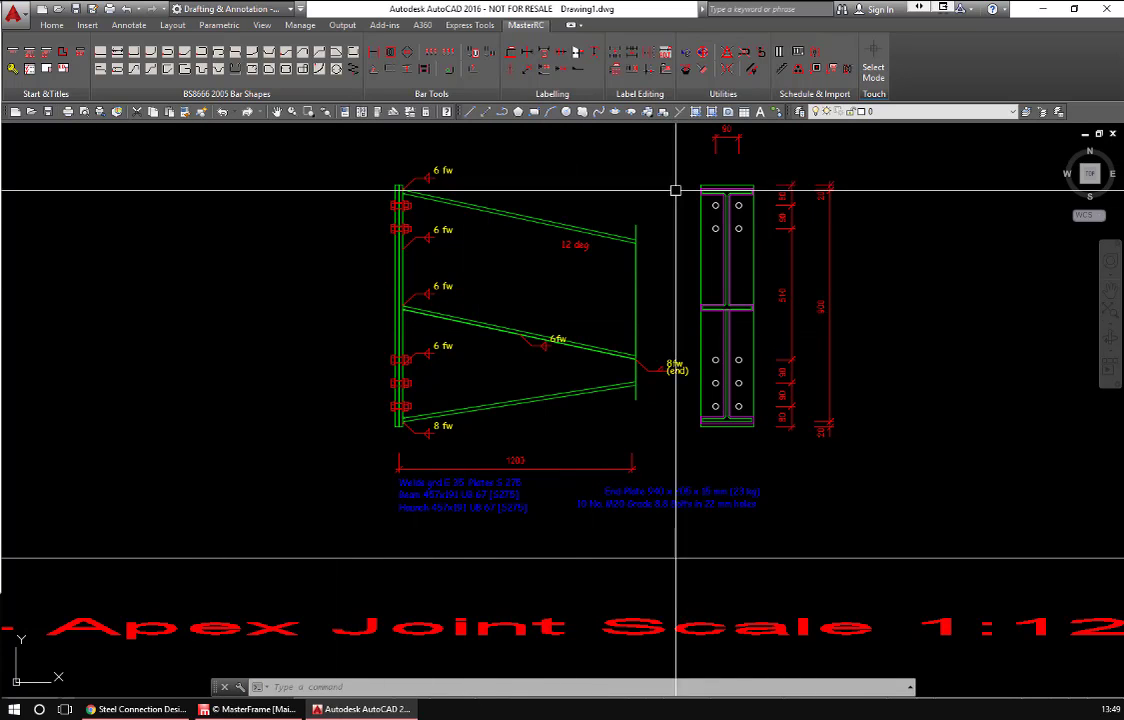
# Try to turn off the JOINT_BOLTS_CL and JOINT_BOLTS layers, choosing to keep the current layer on
pyautogui.click(60, 25)
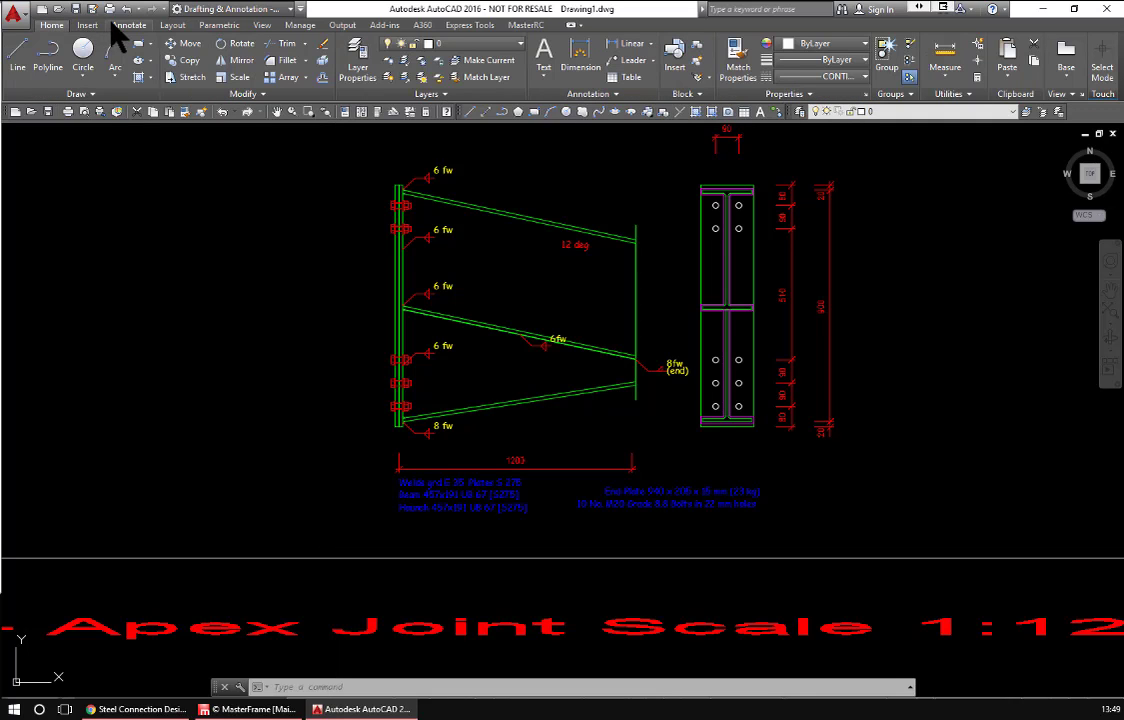
pyautogui.click(522, 46)
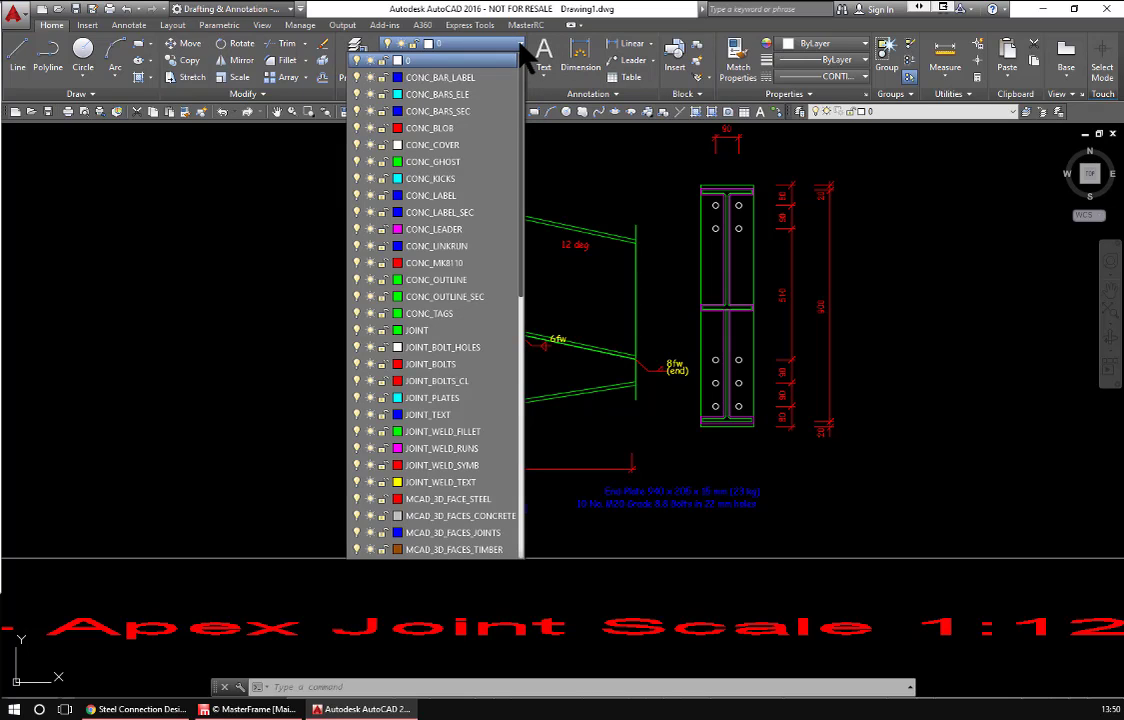
pyautogui.click(357, 381)
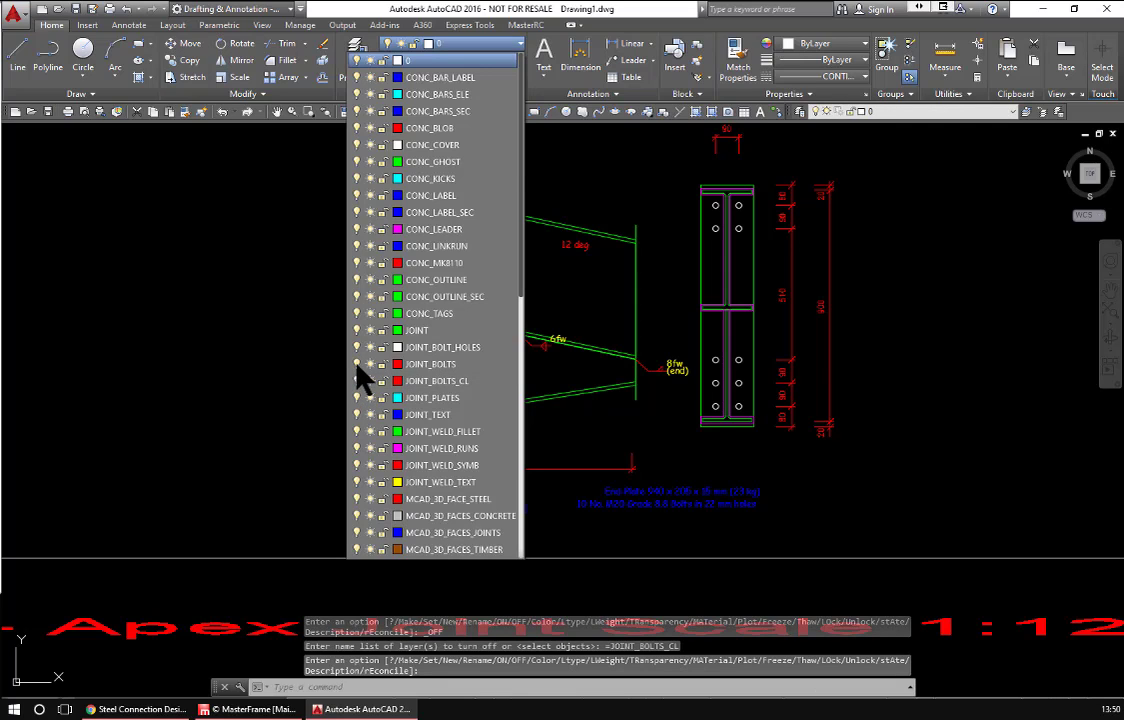
pyautogui.click(357, 364)
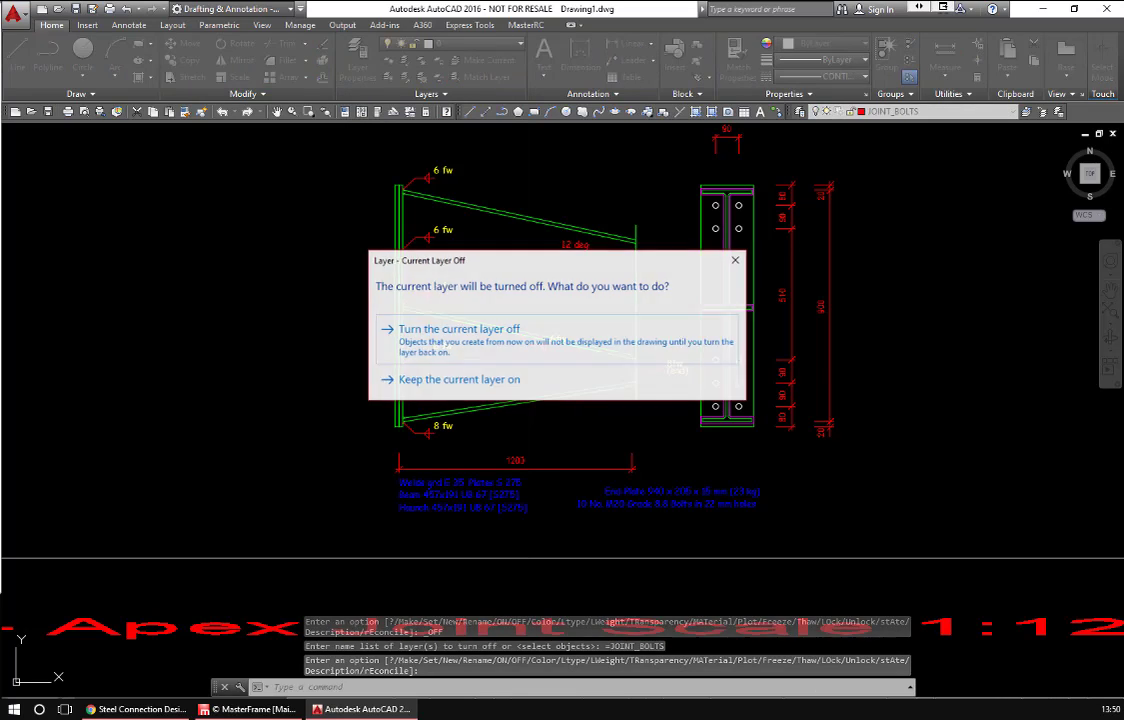
pyautogui.click(516, 381)
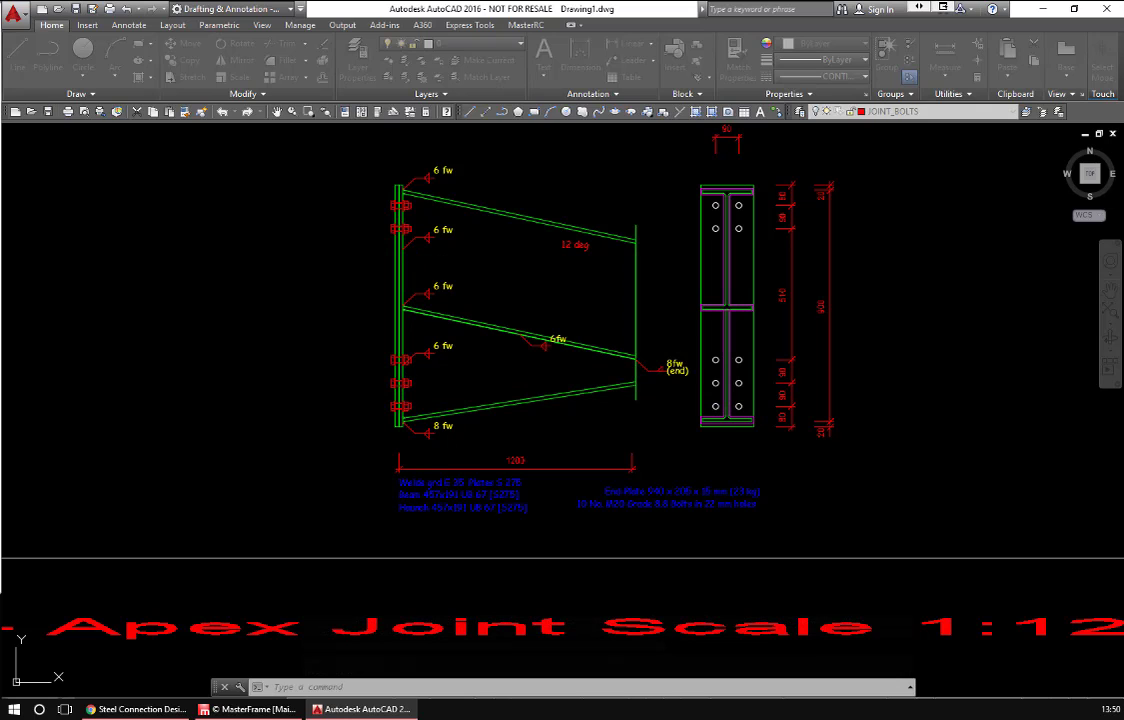
# Review the overall joint drawing sheet and quit AutoCAD without saving the changes to Drawing1.dwg
pyautogui.scroll(-6, 542, 439)
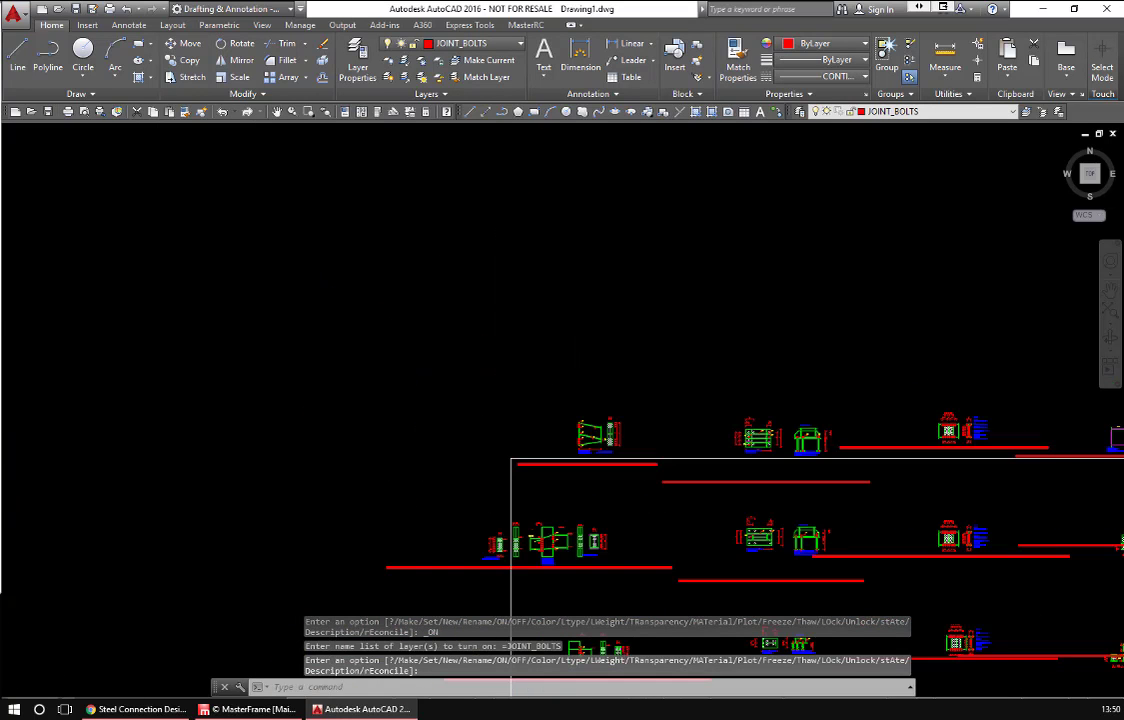
pyautogui.scroll(-2, 685, 504)
pyautogui.moveTo(685, 504)
pyautogui.mouseDown(button='middle')
pyautogui.moveTo(508, 264)
pyautogui.moveTo(309, 173)
pyautogui.mouseUp(button='middle')
pyautogui.scroll(-2, 508, 264)
pyautogui.scroll(10, 294, 225)
pyautogui.scroll(-6, 250, 223)
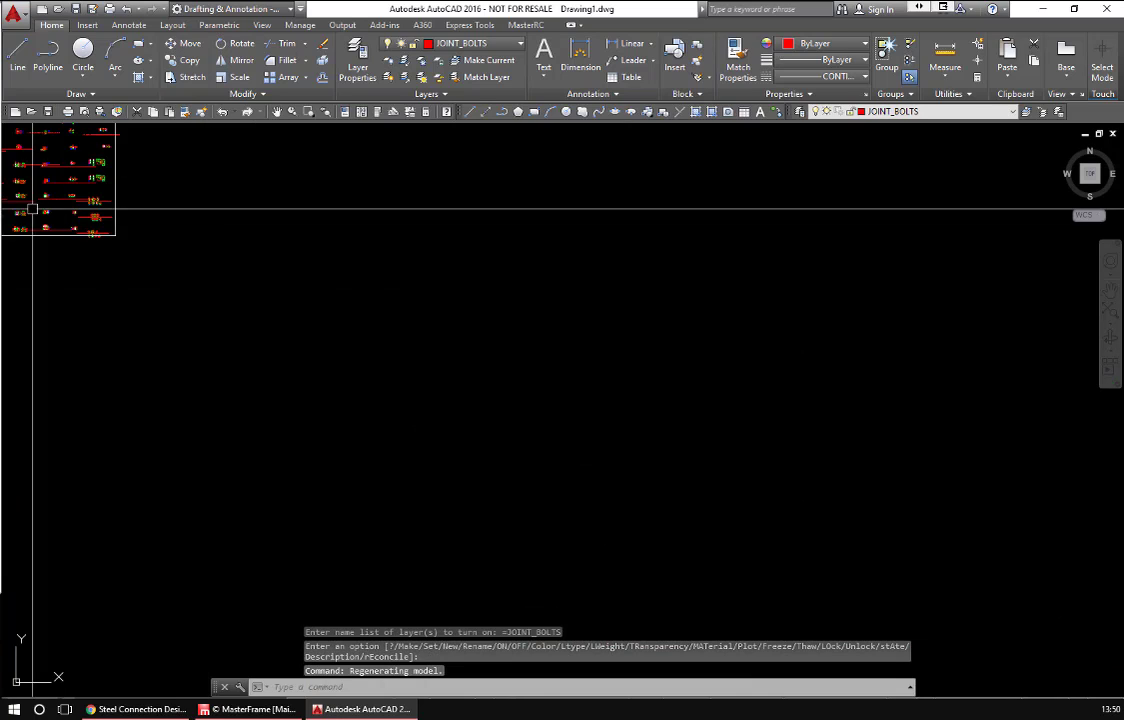
pyautogui.scroll(-4, 143, 230)
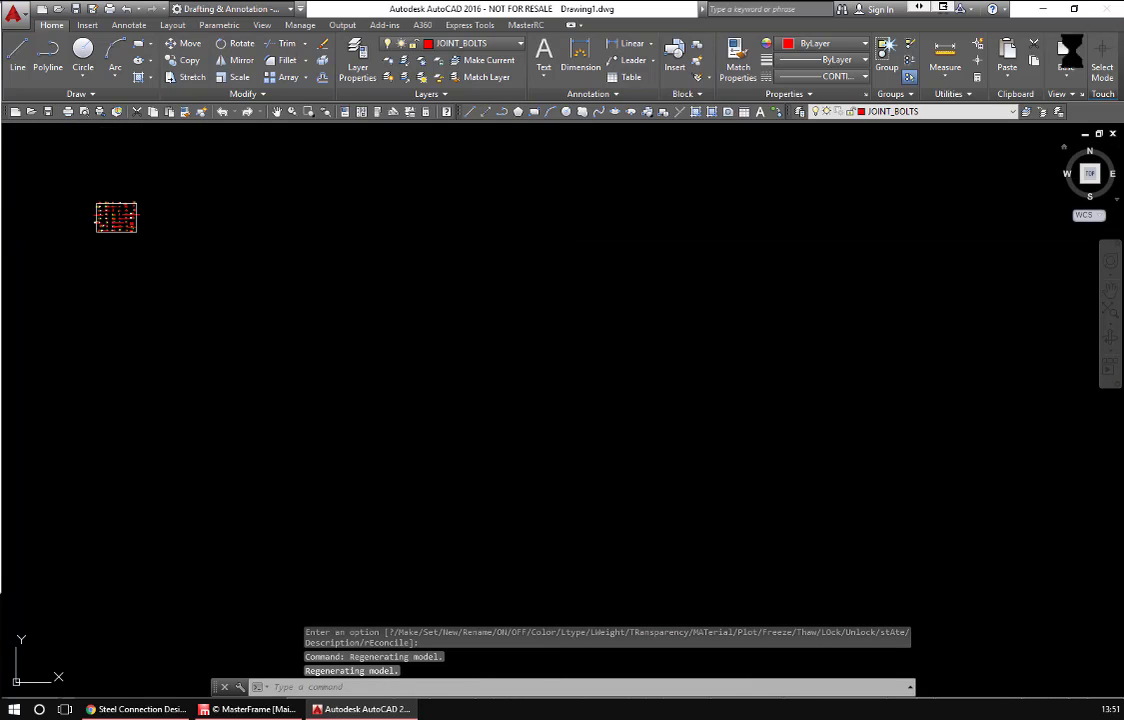
pyautogui.click(1110, 8)
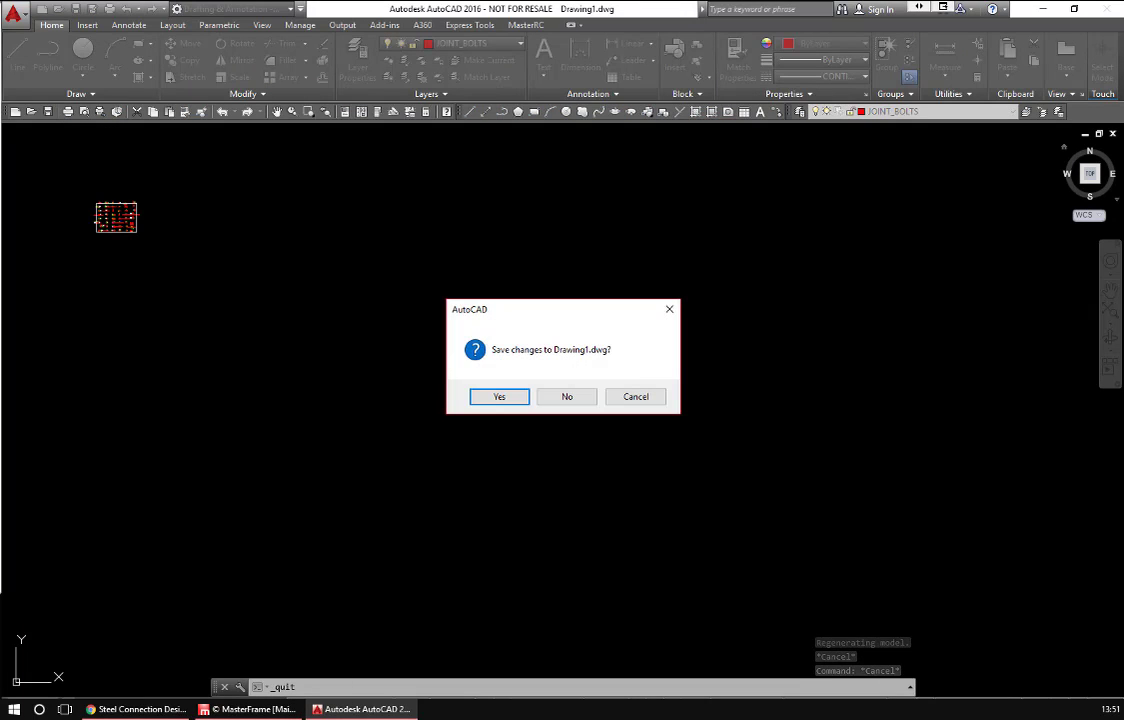
pyautogui.click(567, 397)
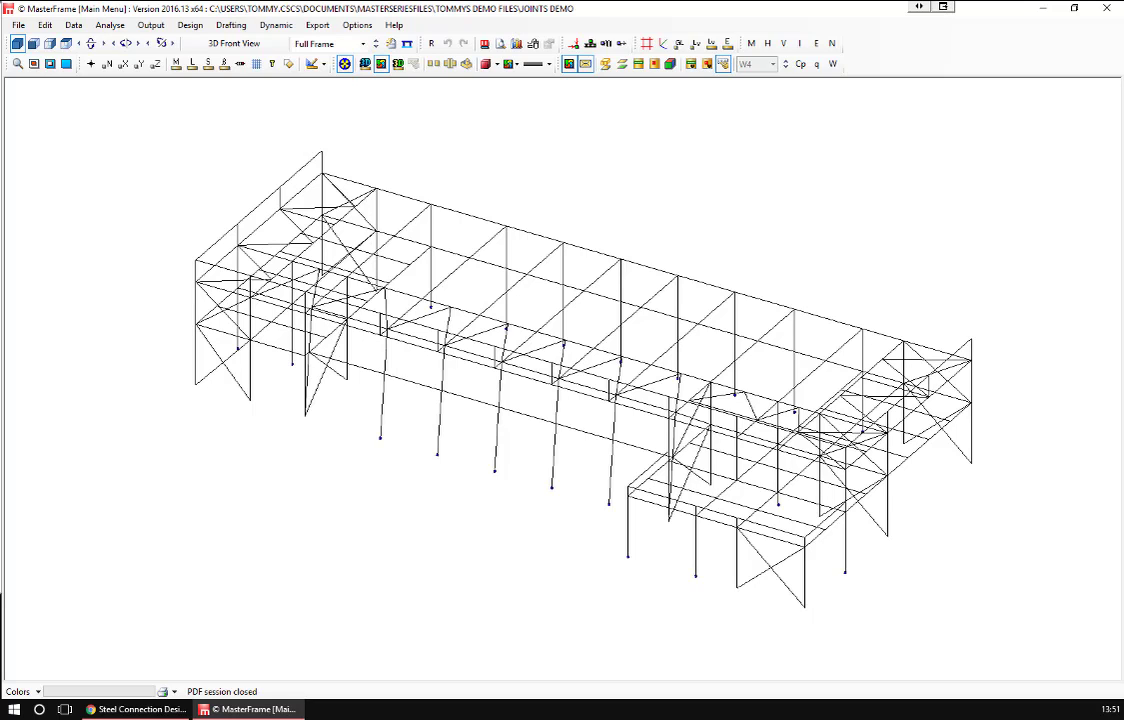
# Display the frame members as rendered 3D sections and rotate the model about Y to 144 degrees to inspect the structure
pyautogui.click(365, 64)
pyautogui.press('Right')
pyautogui.press('Right')
pyautogui.press('Right')
pyautogui.press('Right')
pyautogui.press('Right')
pyautogui.press('Right')
pyautogui.press('Right')
pyautogui.press('Right')
pyautogui.press('Right')
pyautogui.press('Right')
pyautogui.press('Right')
pyautogui.press('Right')
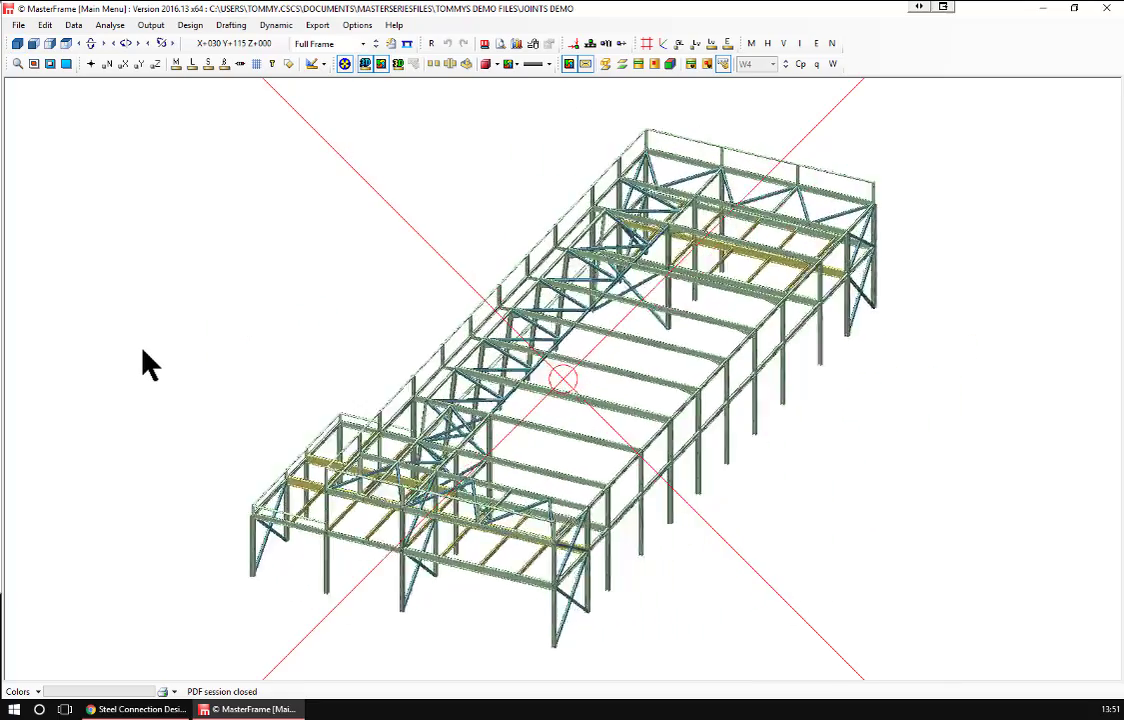
pyautogui.scroll(5, 280, 584)
pyautogui.press('Right')
pyautogui.press('Right')
pyautogui.press('Right')
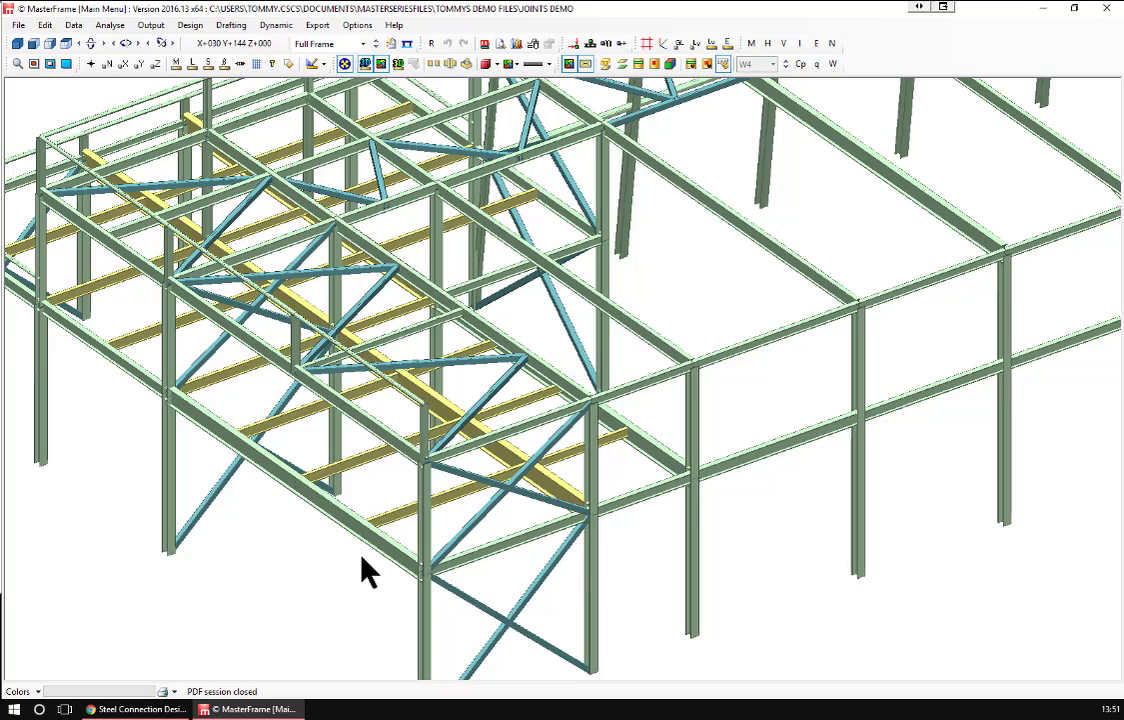
pyautogui.scroll(-5, 362, 560)
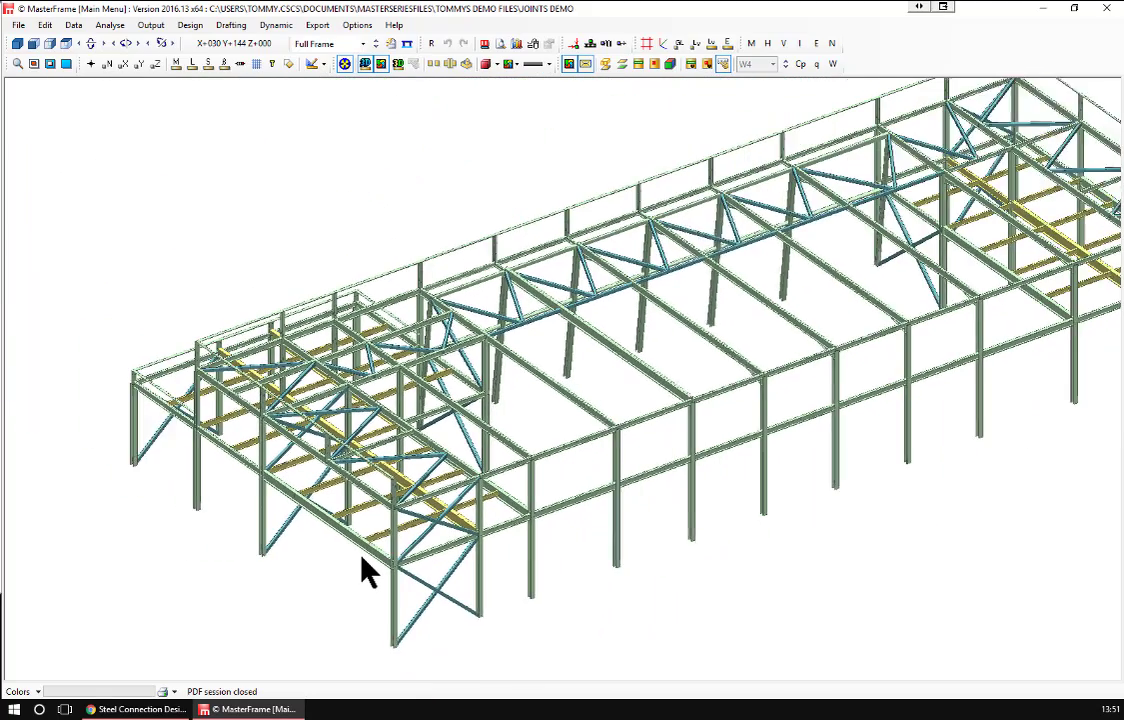
# Enter the main editor and open the connection design groups to inspect the Eaves 1 beam-to-column members
pyautogui.click(47, 26)
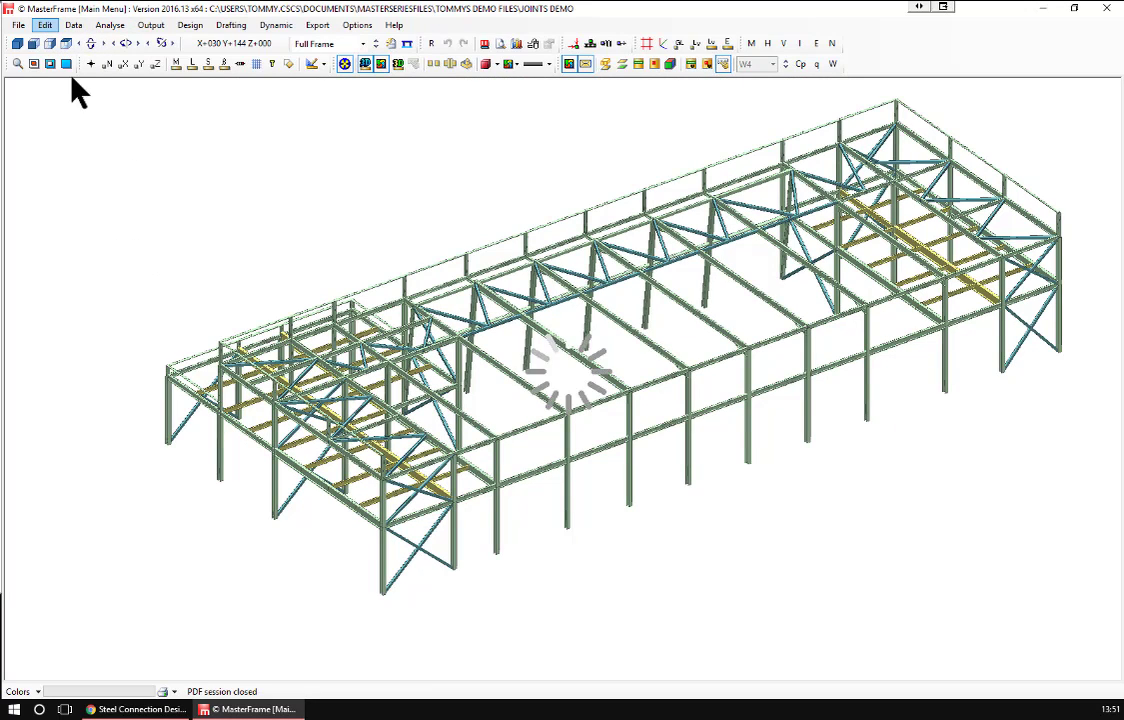
pyautogui.click(57, 27)
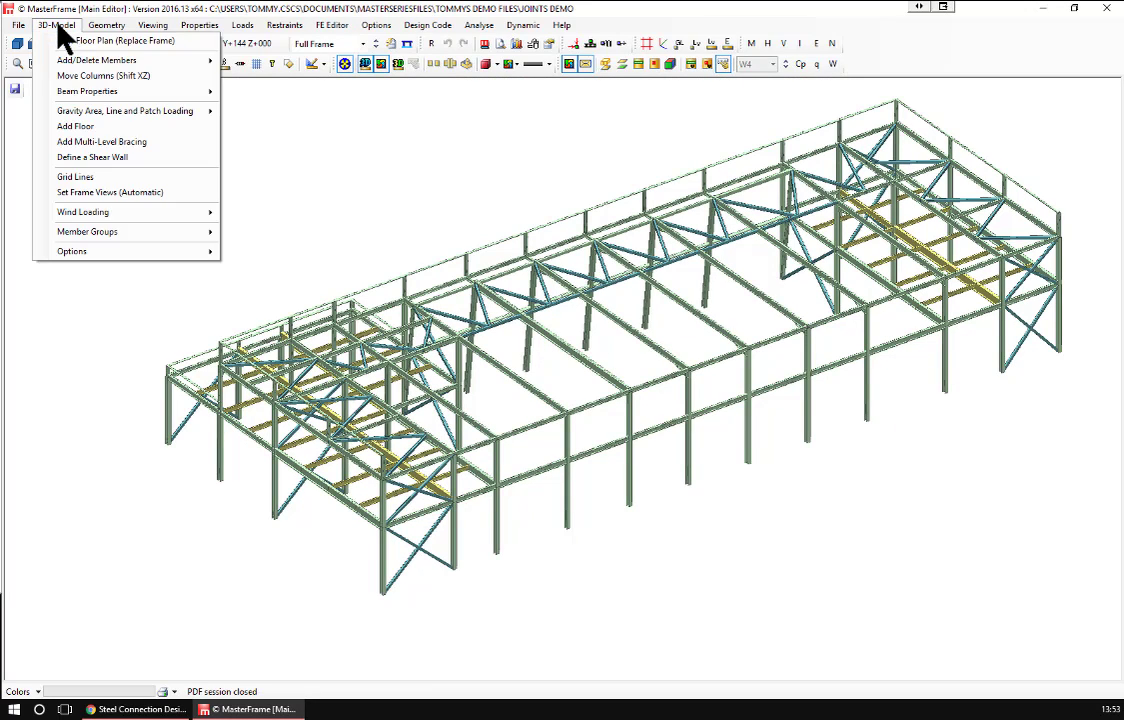
pyautogui.moveTo(152, 235)
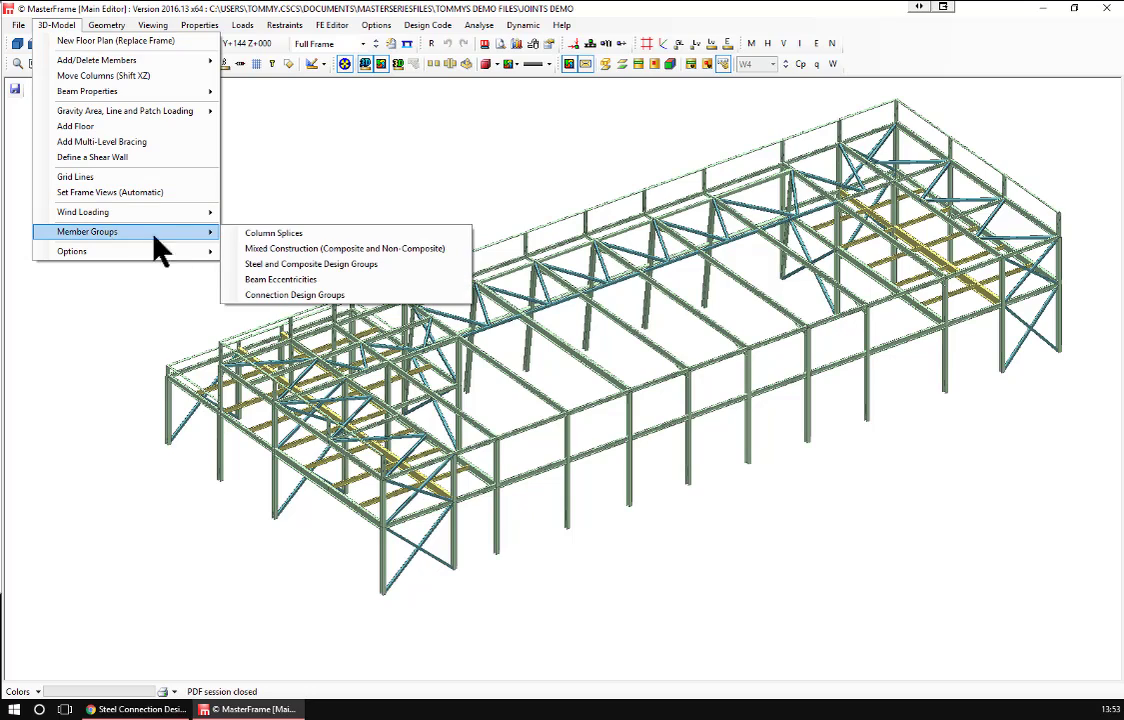
pyautogui.click(316, 299)
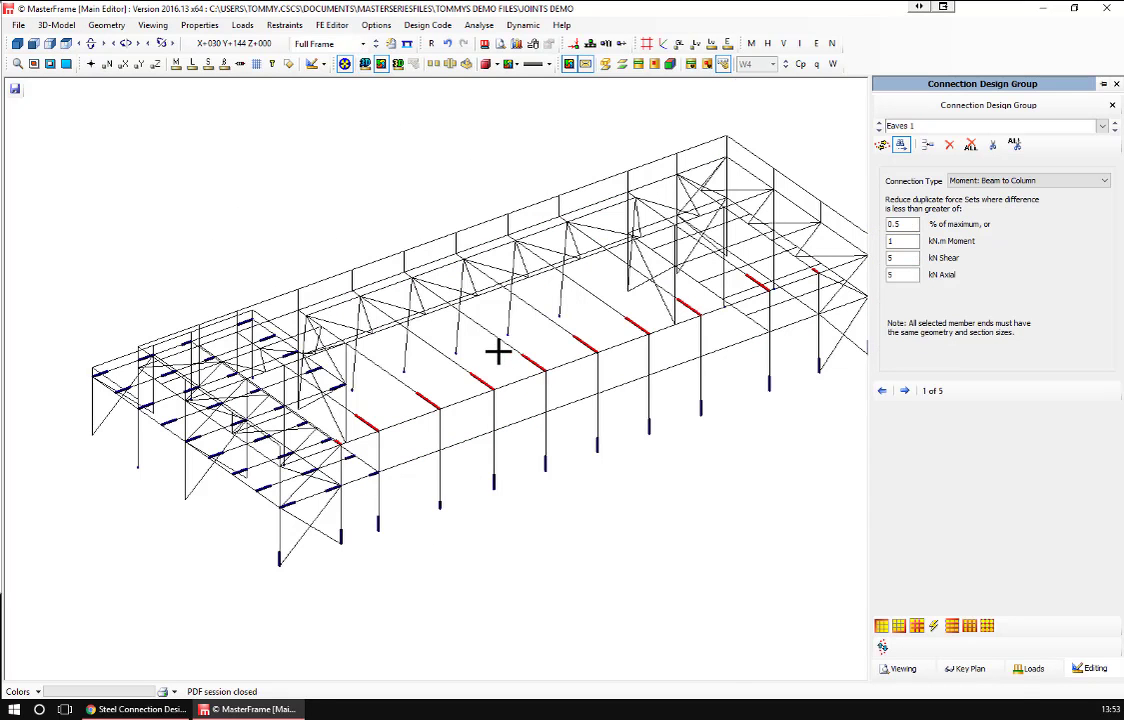
pyautogui.scroll(-2, 497, 351)
pyautogui.scroll(3, 527, 394)
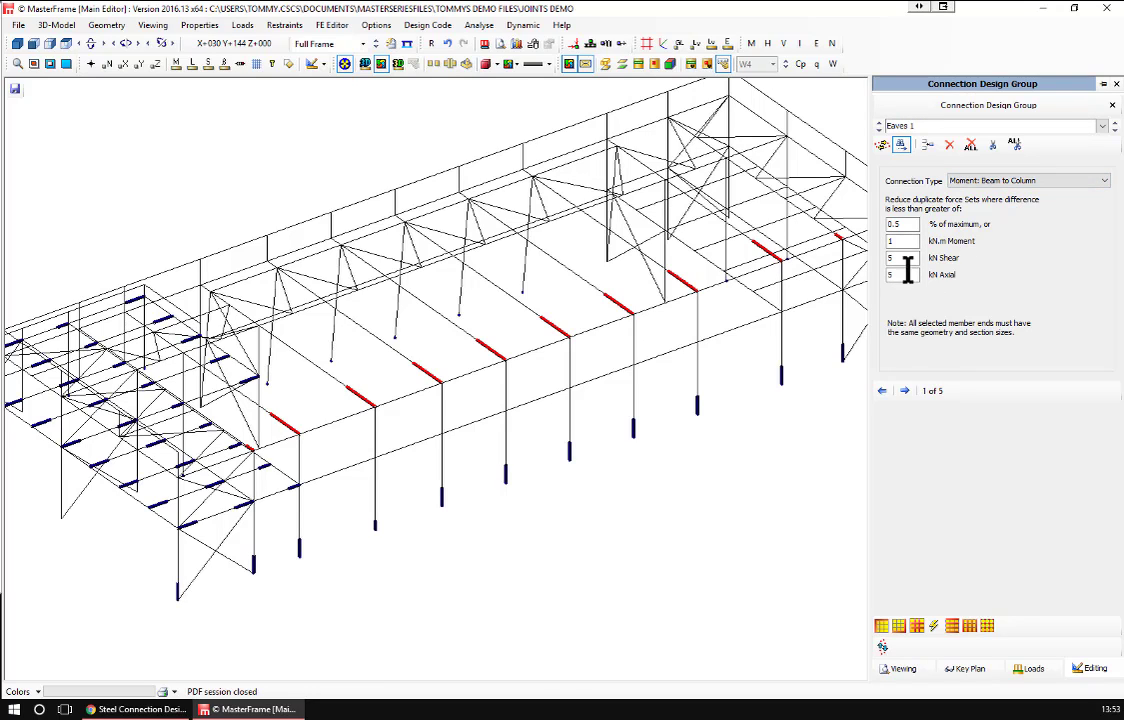
# Set the Base 1 group's duplicate force reduction limits to 1 kN.m moment and 10 kN axial
pyautogui.click(904, 391)
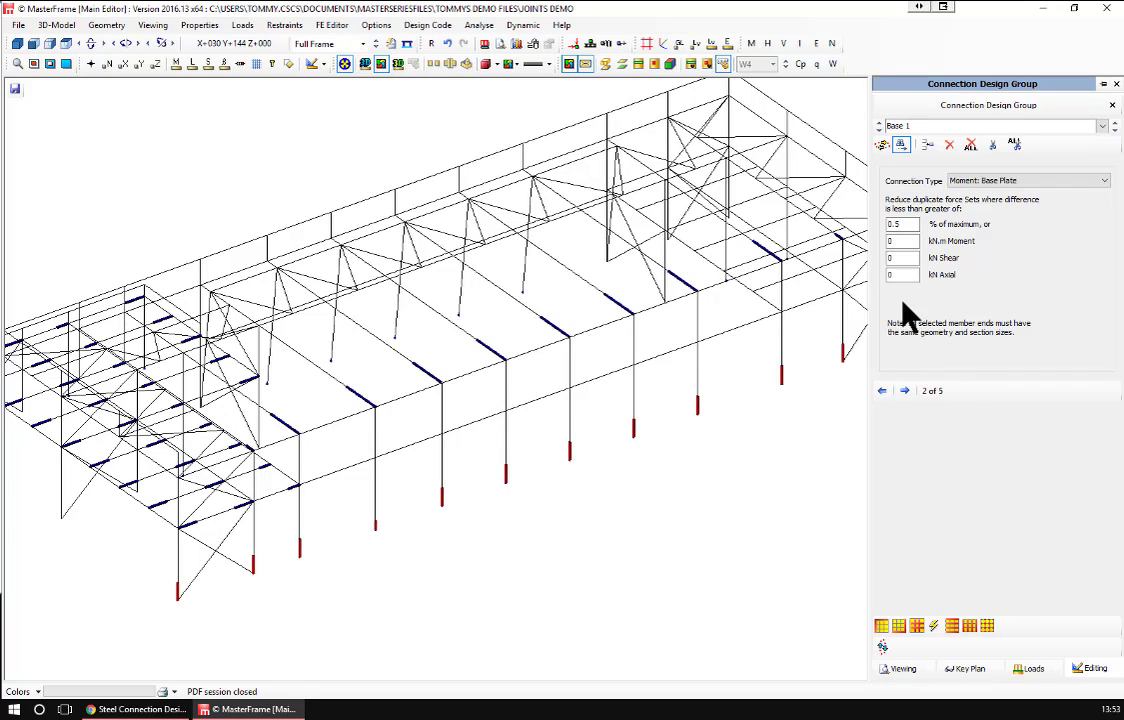
pyautogui.doubleClick(889, 275)
pyautogui.moveTo(898, 242); pyautogui.dragTo(861, 240)
pyautogui.scroll(-1, 861, 240)
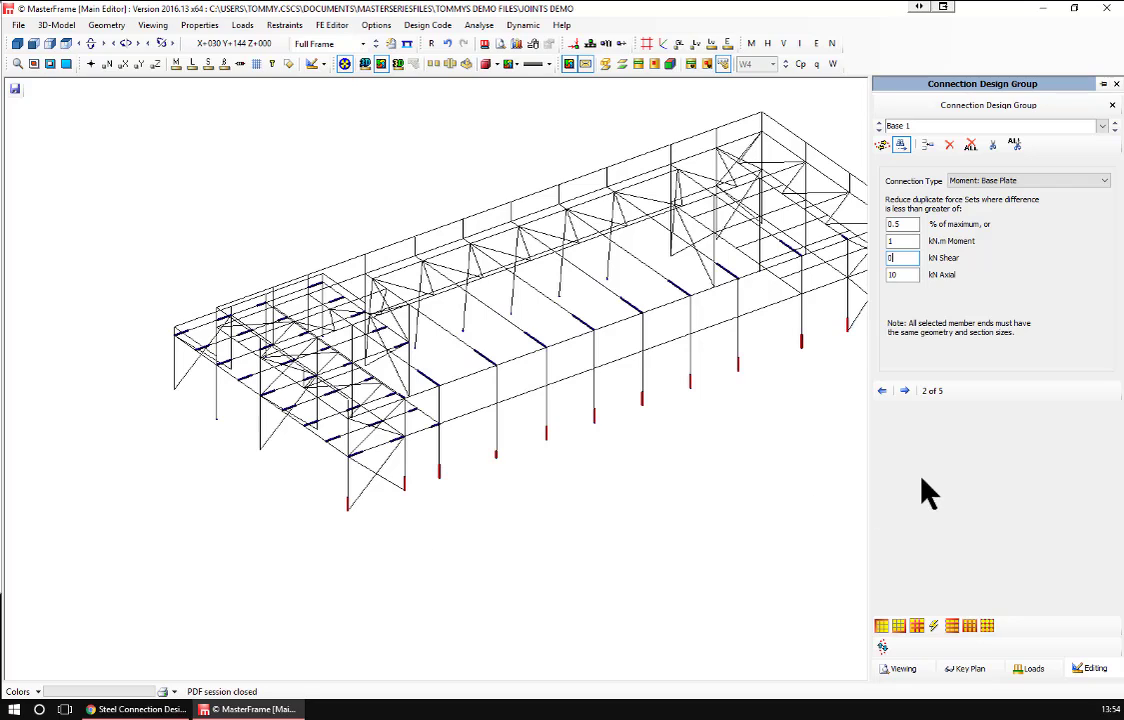
# Inspect the members in the remaining connection design groups: beam-to-beam flex, beam-to-column fin and beam-to-beam fin
pyautogui.click(1116, 131)
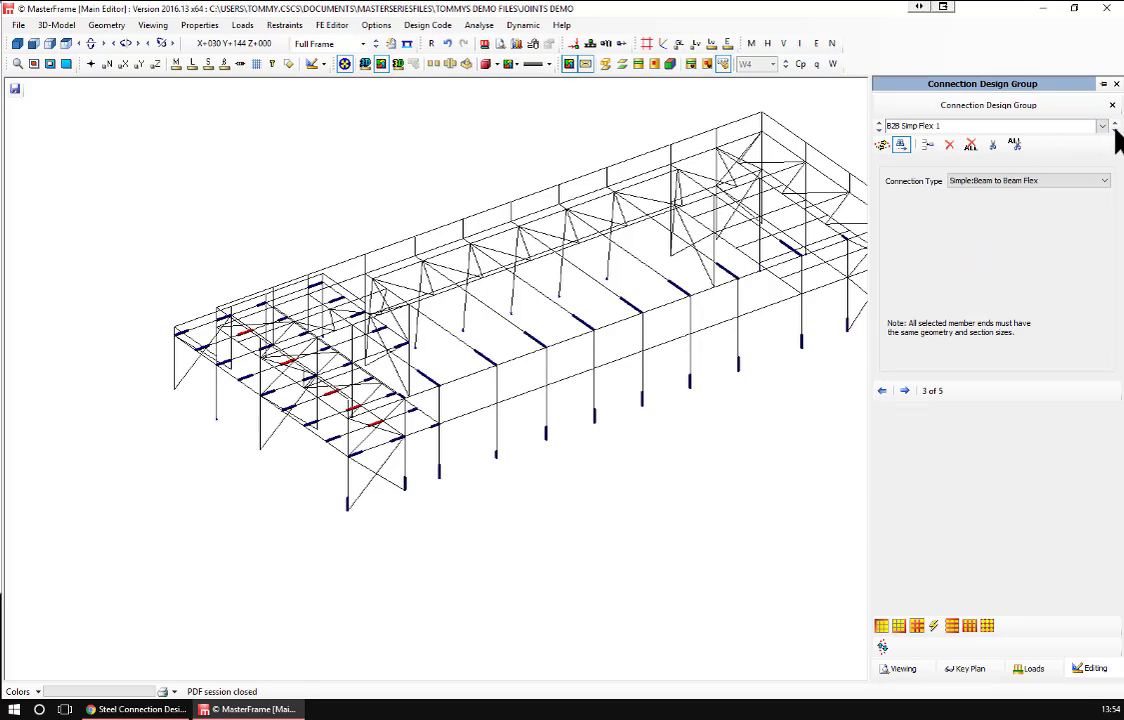
pyautogui.click(1116, 131)
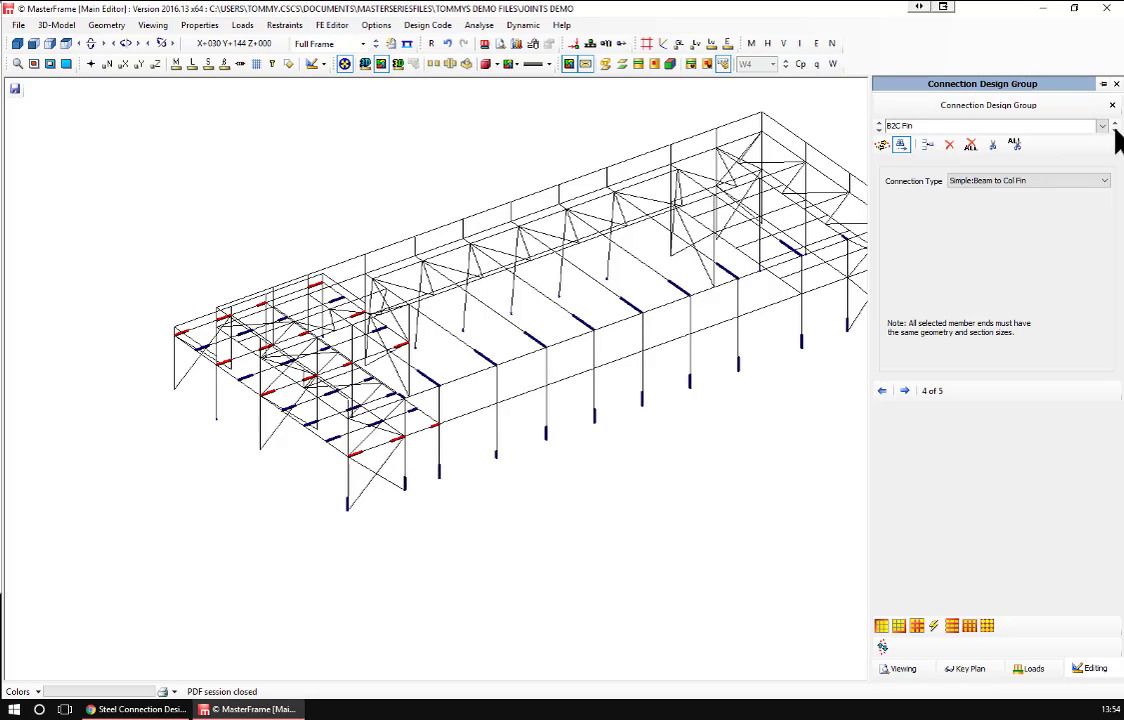
pyautogui.click(1116, 131)
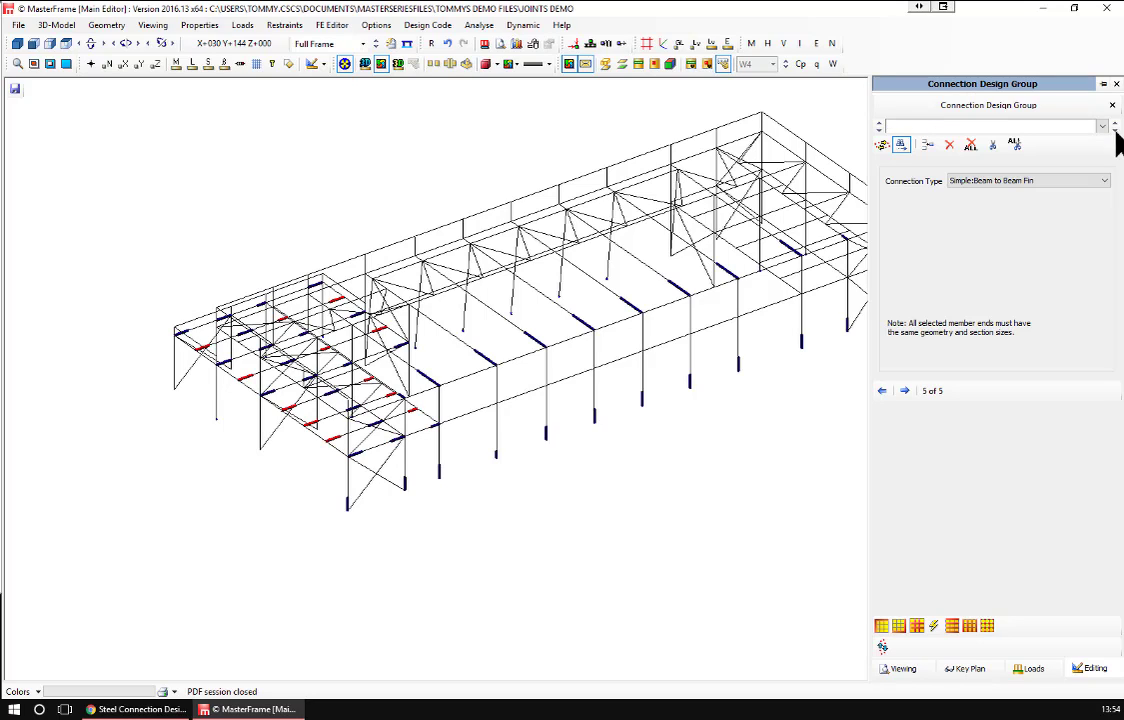
pyautogui.click(50, 64)
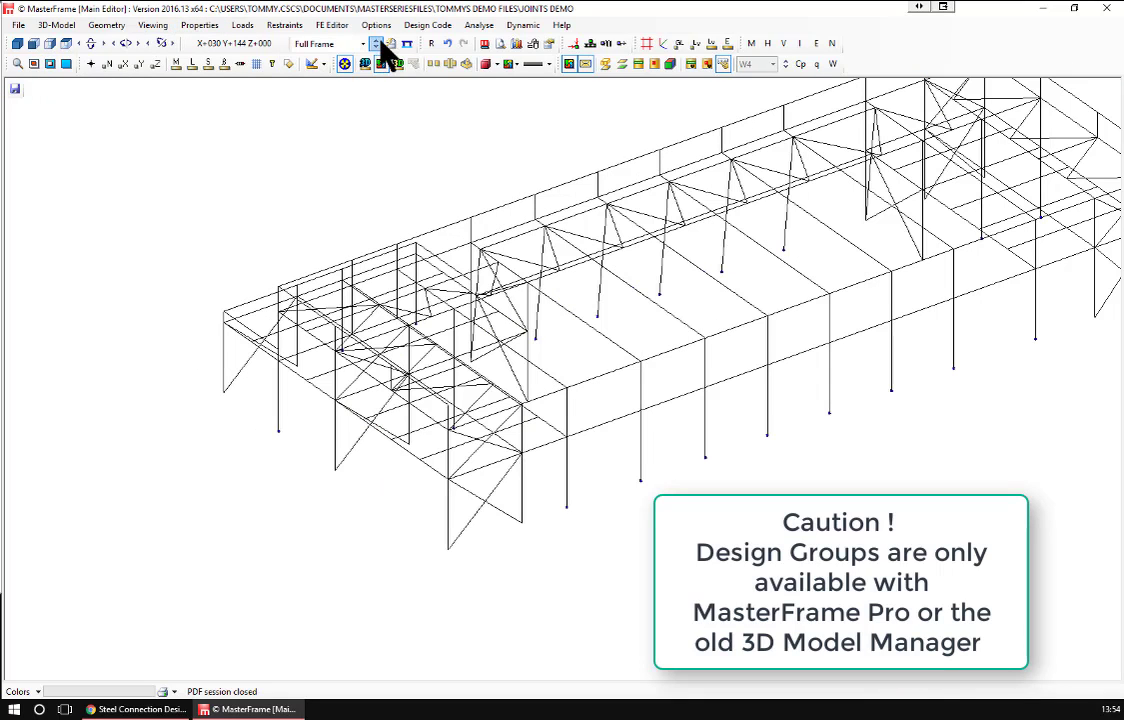
# Analyse the model as a Space Frame and open Connections Design for the frame
pyautogui.click(484, 28)
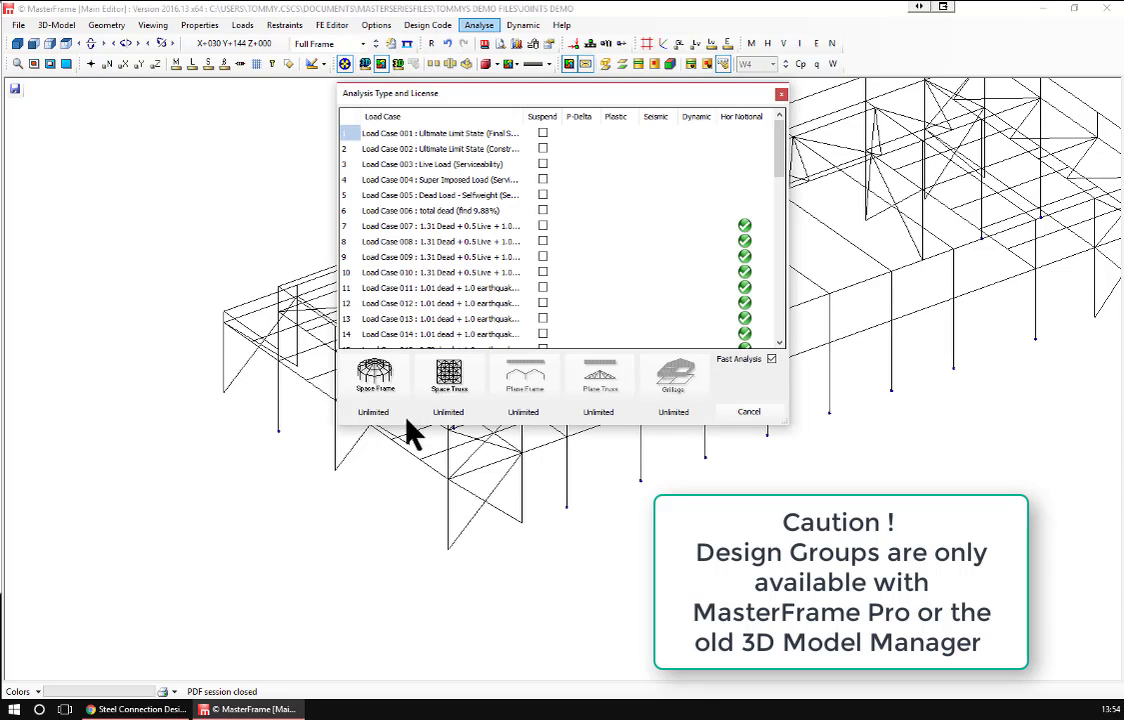
pyautogui.click(379, 384)
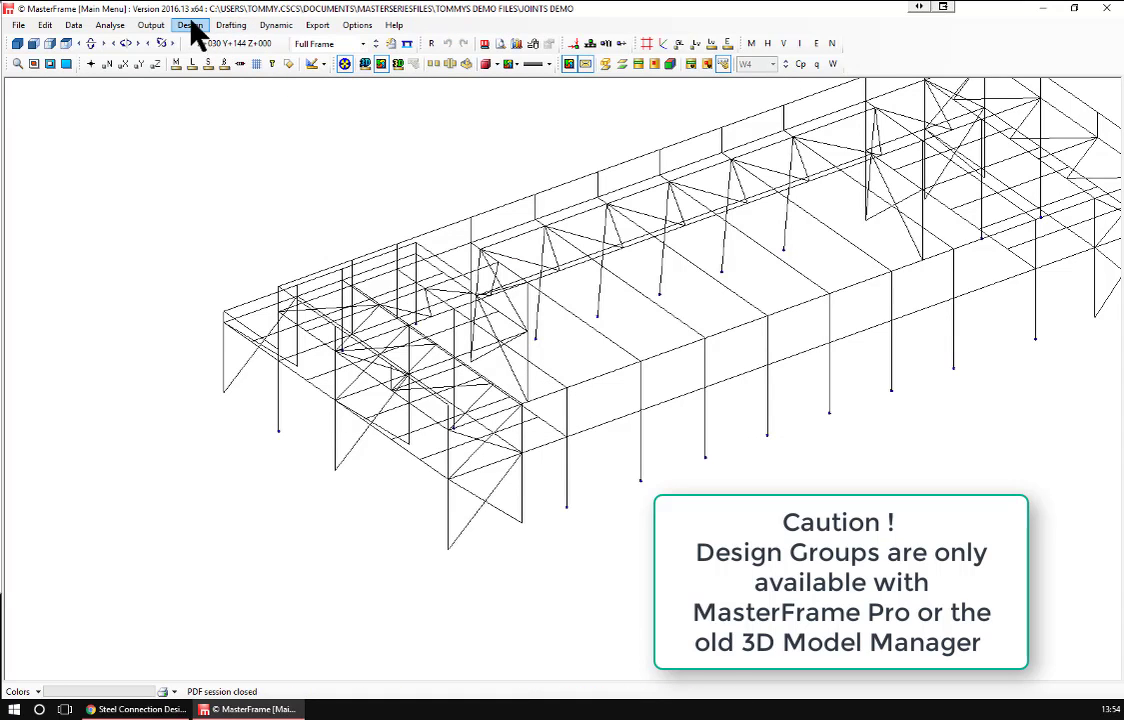
pyautogui.click(193, 27)
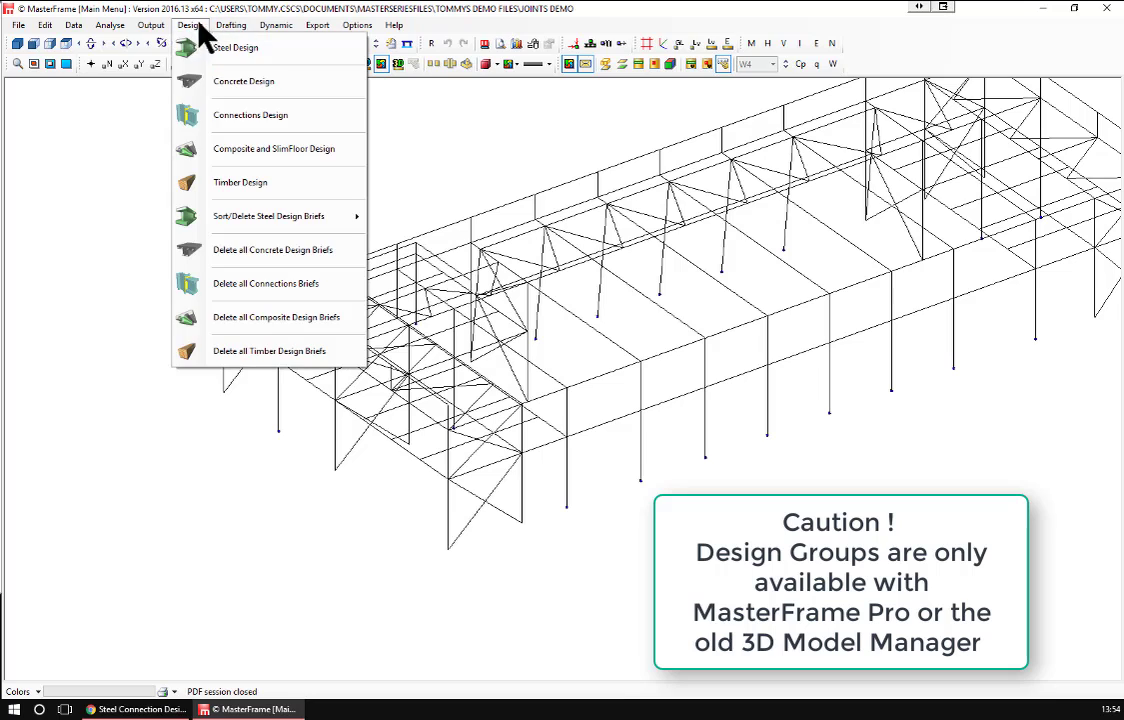
pyautogui.click(265, 118)
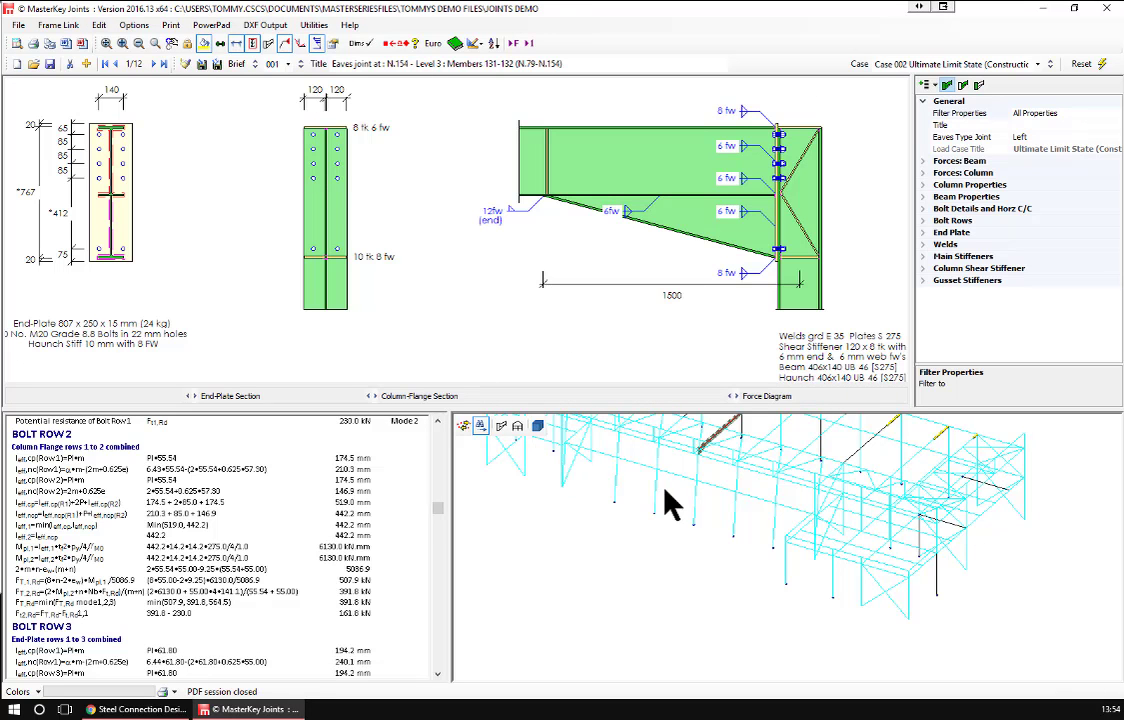
# Enlarge the 3D frame view to show the whole structure with the eaves joint and its highlighted matching joints
pyautogui.scroll(-3, 798, 565)
pyautogui.scroll(5, 700, 470)
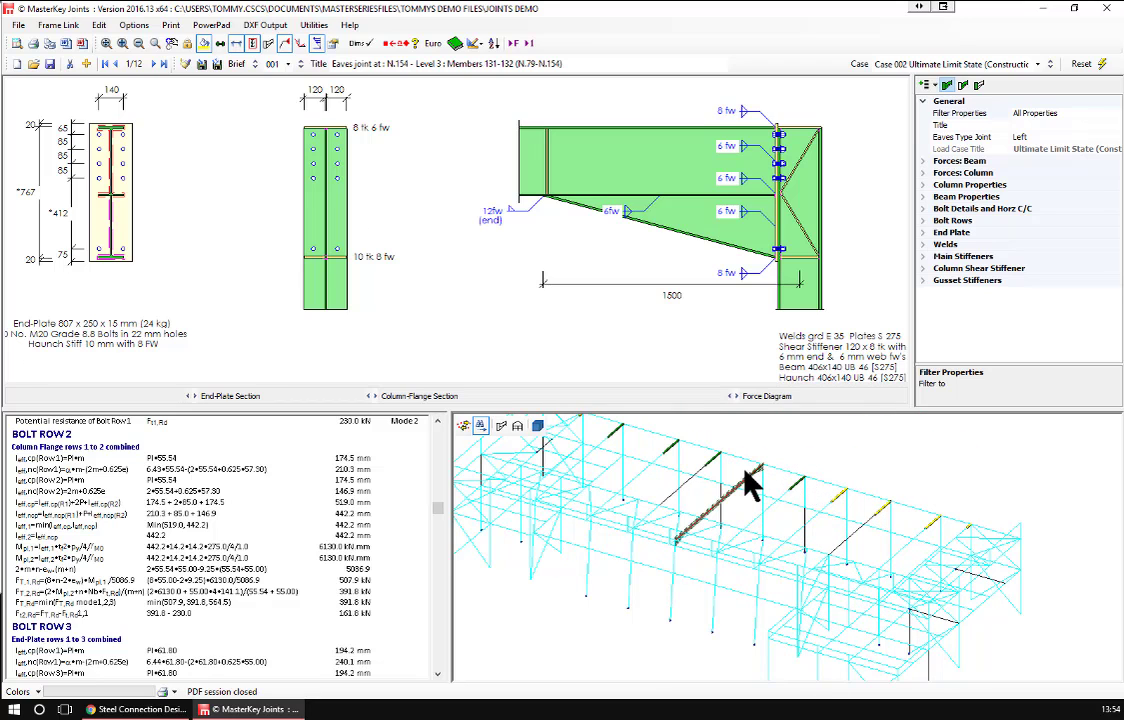
pyautogui.scroll(-1, 744, 467)
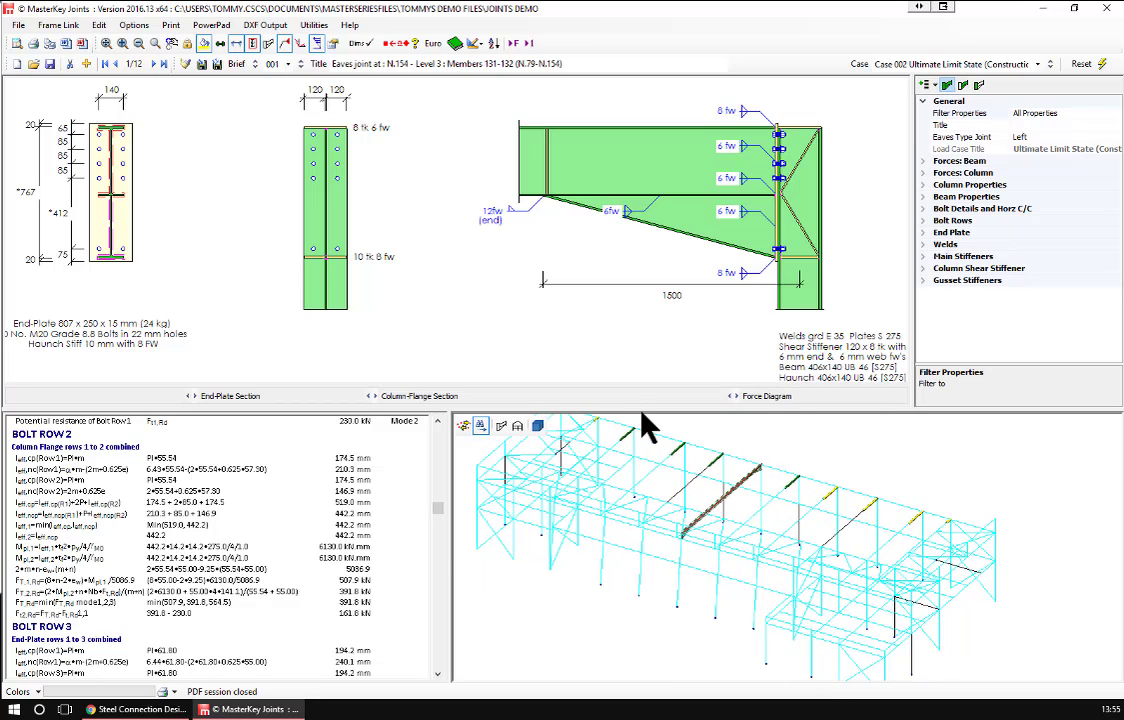
pyautogui.moveTo(640, 410); pyautogui.dragTo(630, 352)
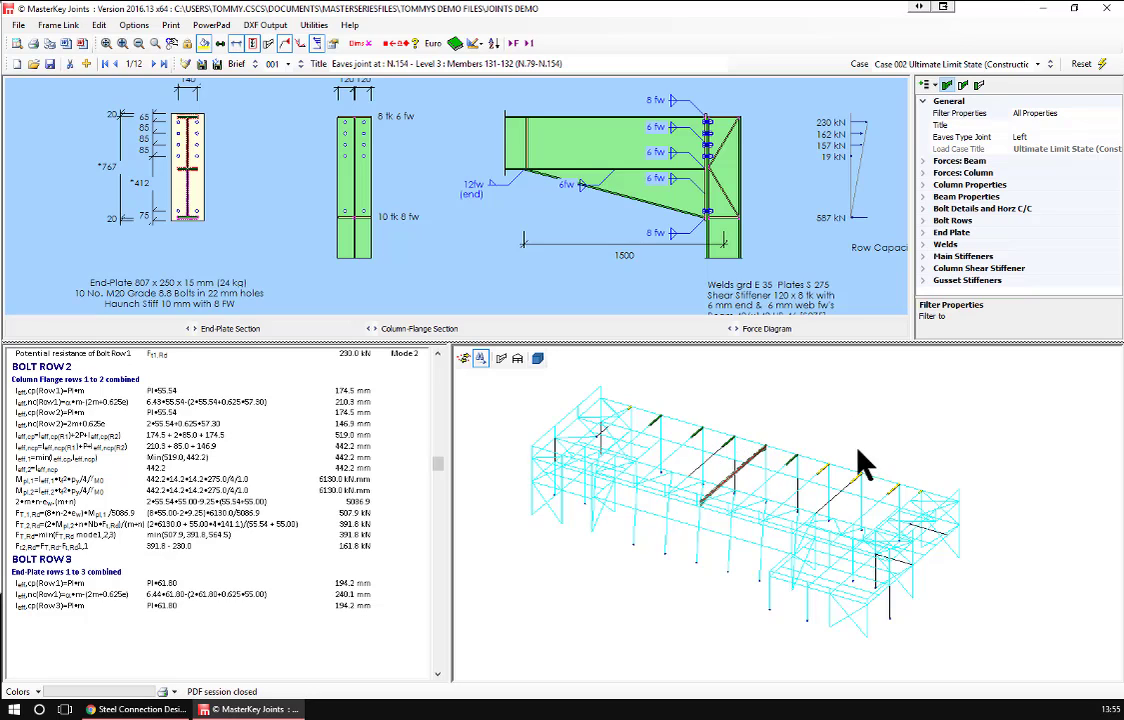
# Show the MasterFrame tool bar and render the members as 3D sections to examine the highlighted eaves joints
pyautogui.click(538, 360)
pyautogui.click(538, 360)
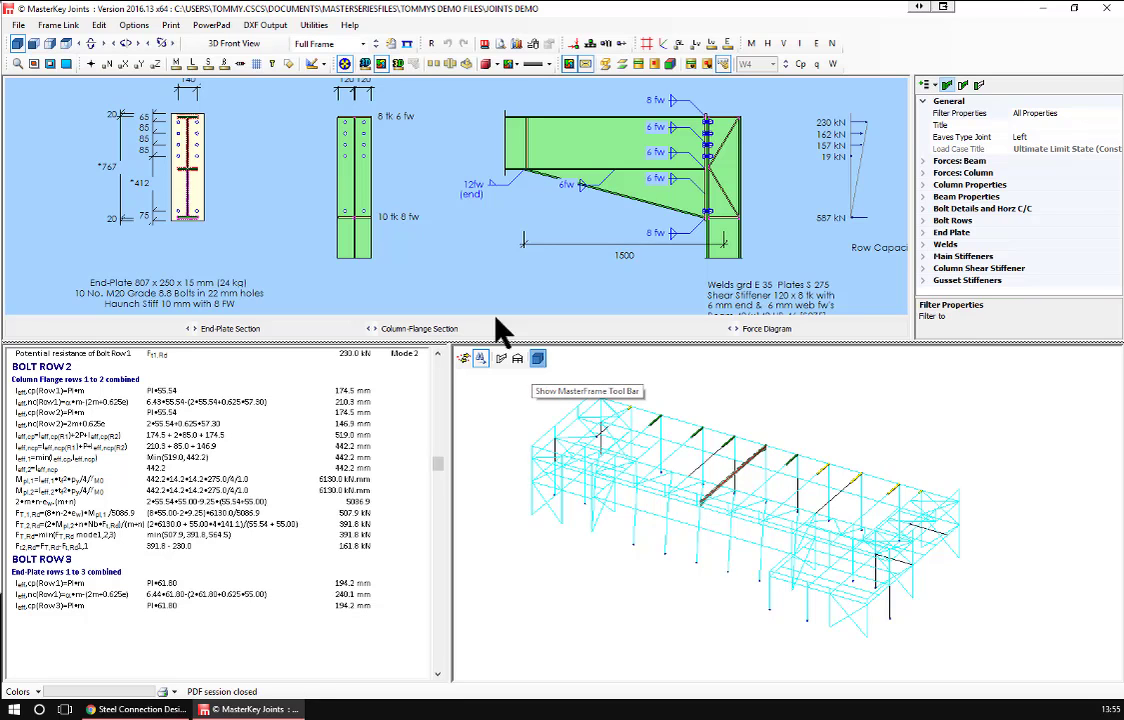
pyautogui.click(366, 63)
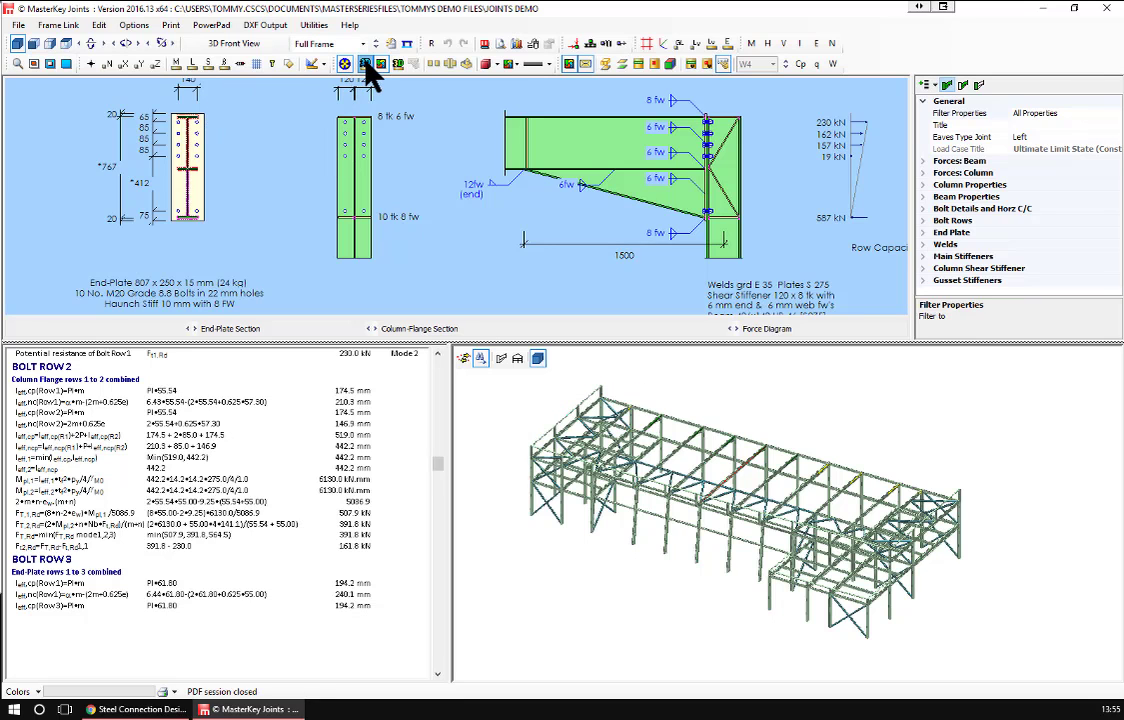
pyautogui.scroll(3, 855, 495)
pyautogui.scroll(5, 853, 485)
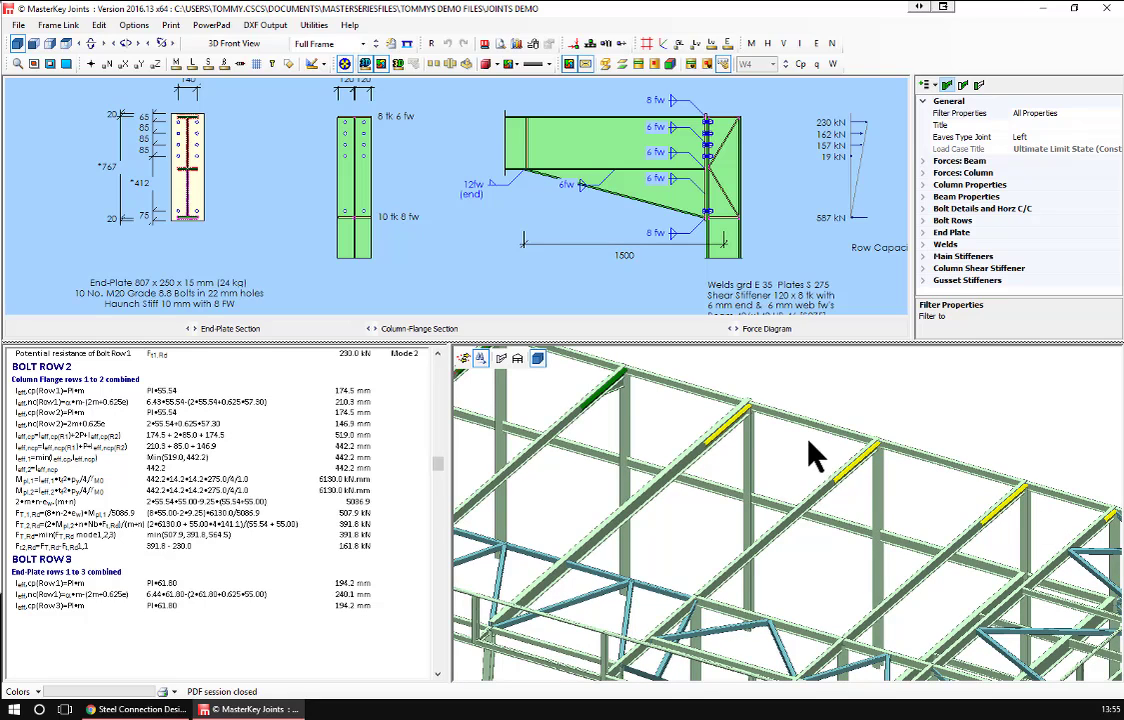
pyautogui.scroll(-5, 810, 455)
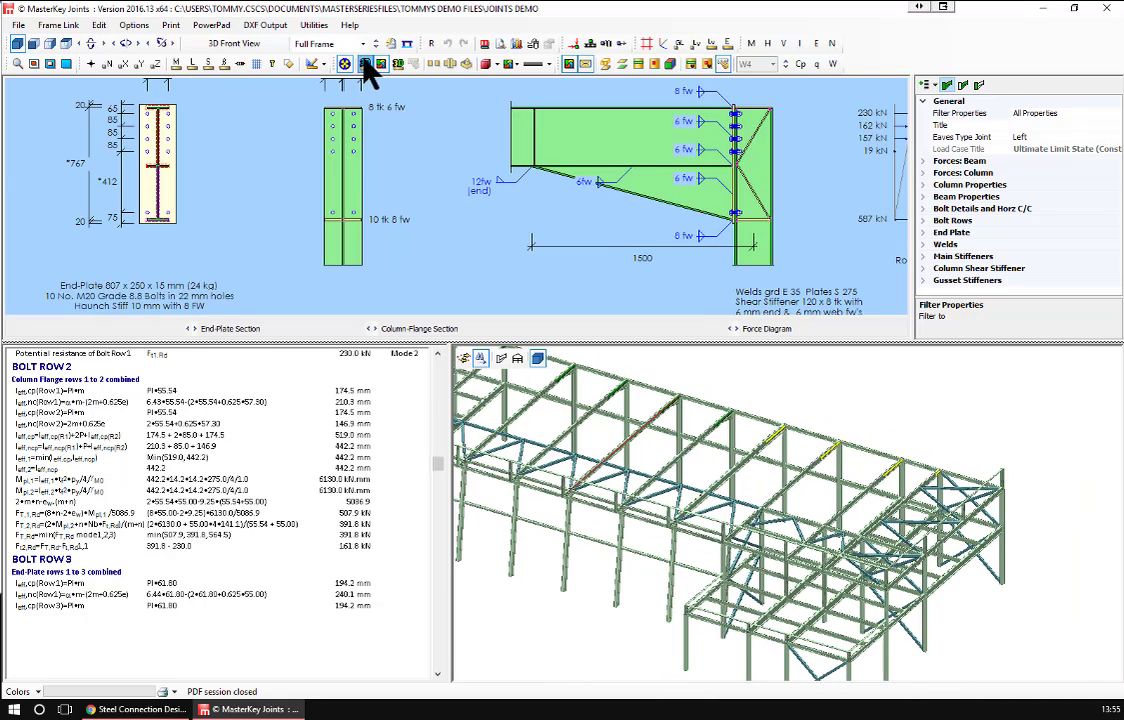
# Return the frame to wireframe, resize the joint drawing and frame views, and hide the MasterFrame tool bar
pyautogui.click(365, 64)
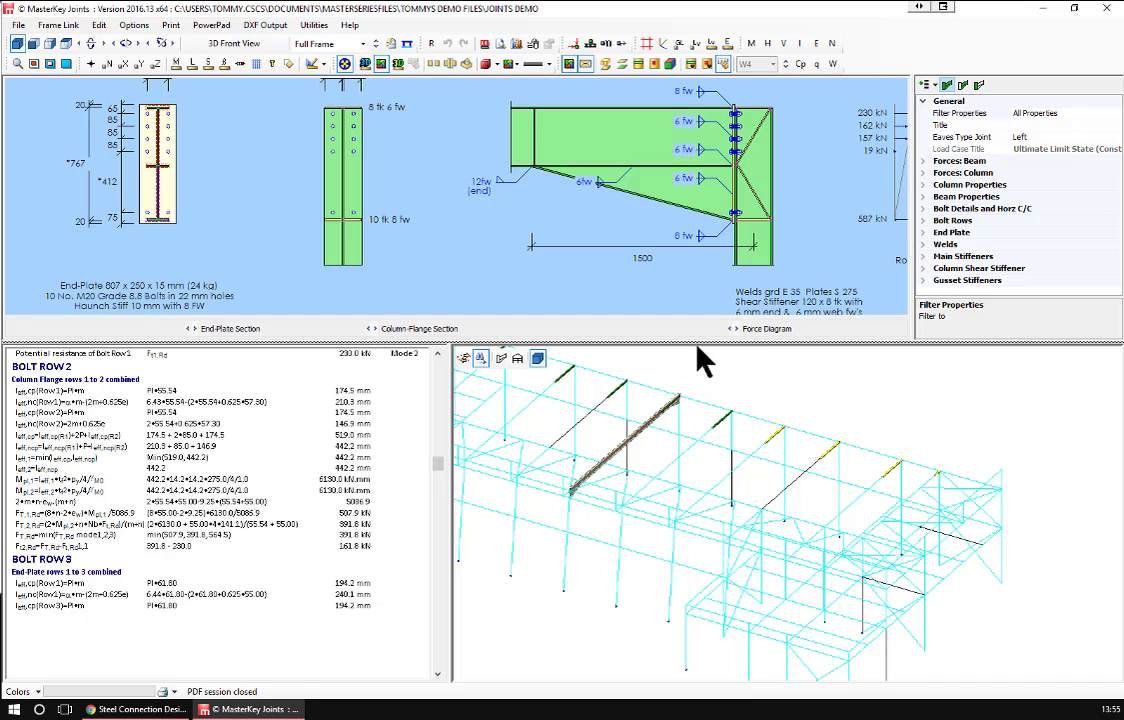
pyautogui.moveTo(691, 342)
pyautogui.mouseDown()
pyautogui.moveTo(612, 397)
pyautogui.moveTo(640, 510)
pyautogui.mouseUp()
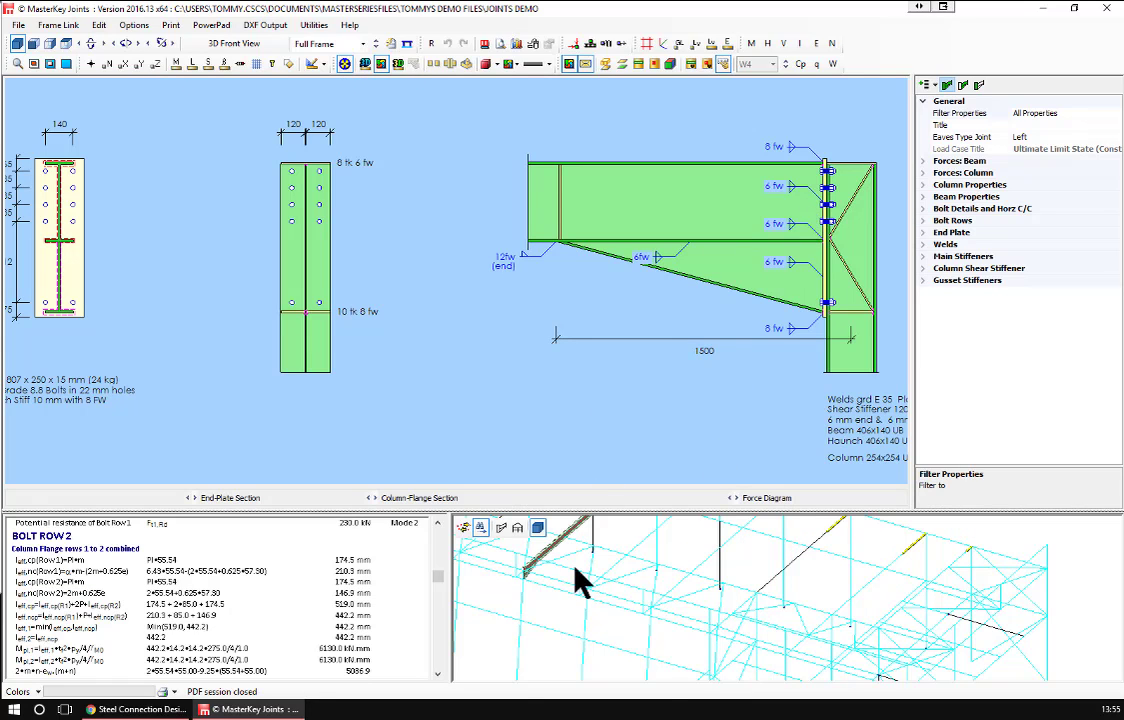
pyautogui.scroll(-2, 574, 571)
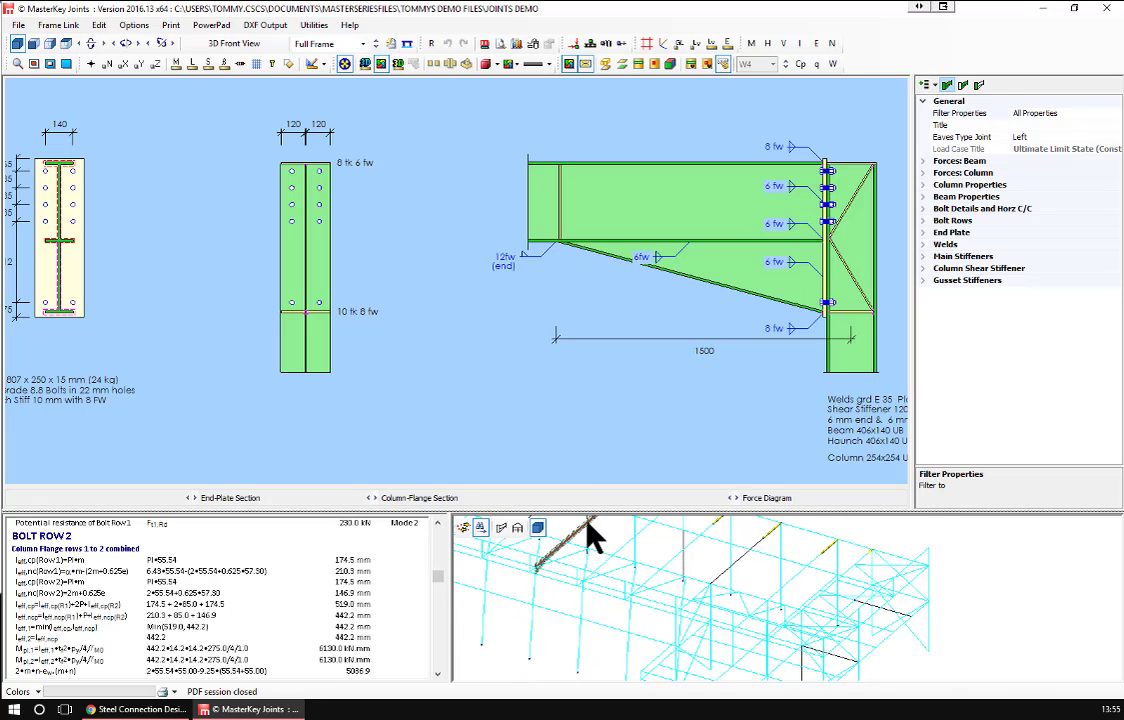
pyautogui.moveTo(578, 512); pyautogui.dragTo(584, 396)
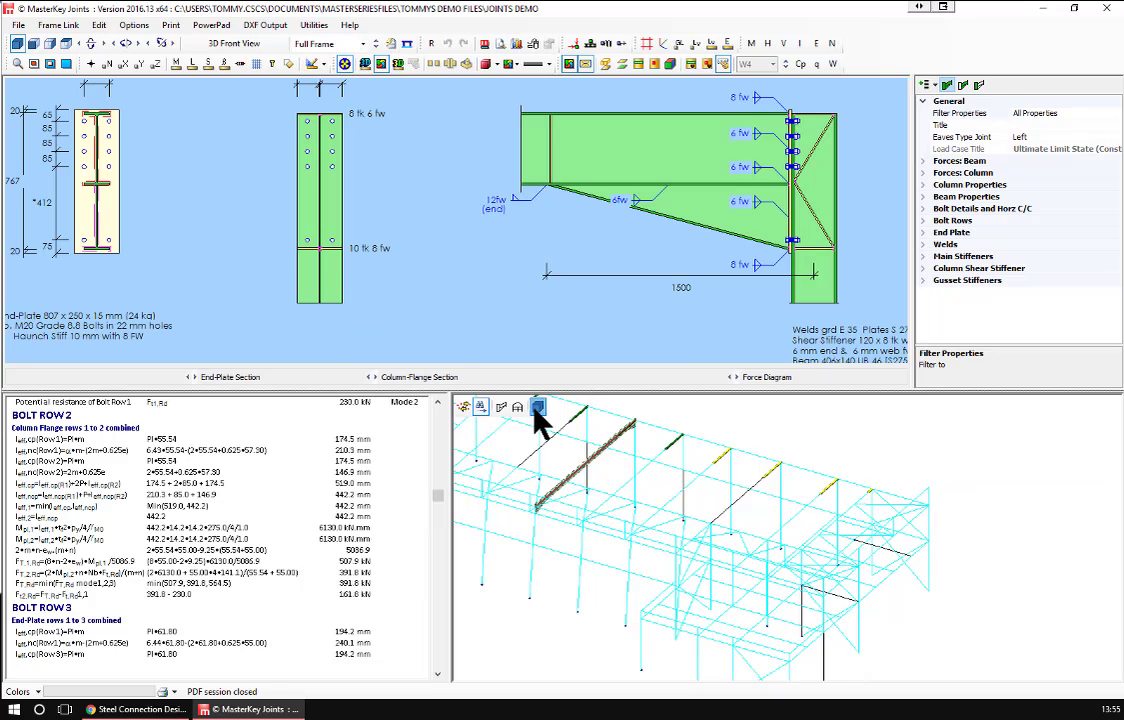
pyautogui.click(537, 406)
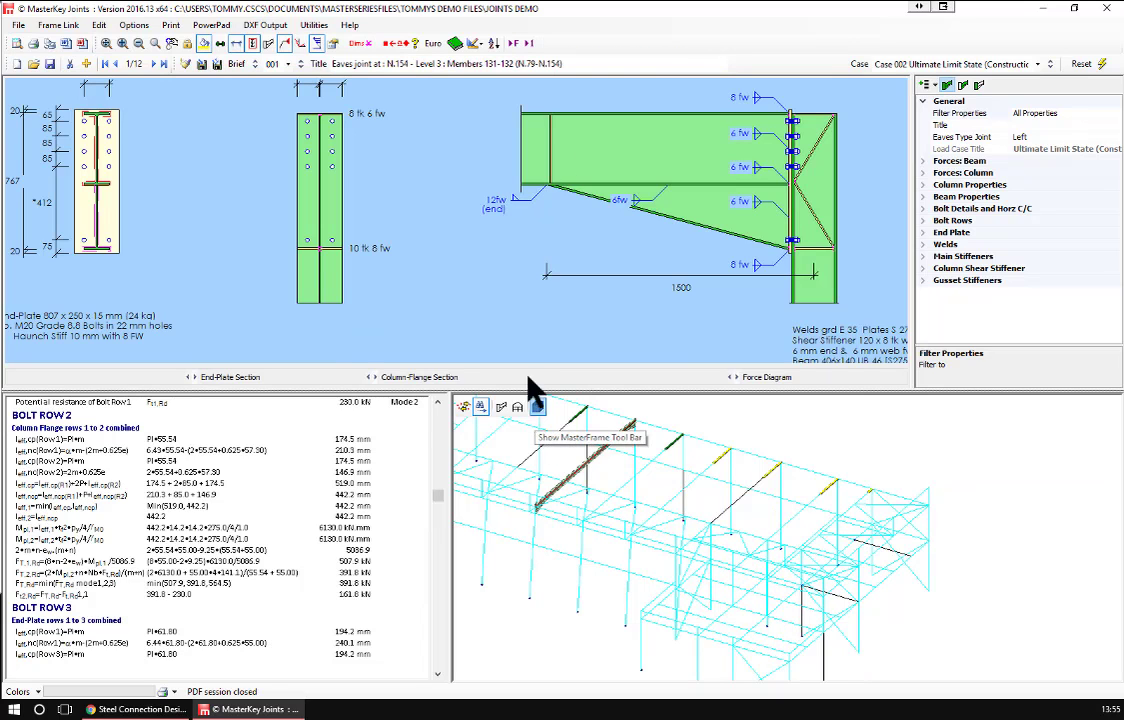
# Review the load cases collected for the grouped eaves joint at N.154, keeping Case 002 selected
pyautogui.click(1038, 64)
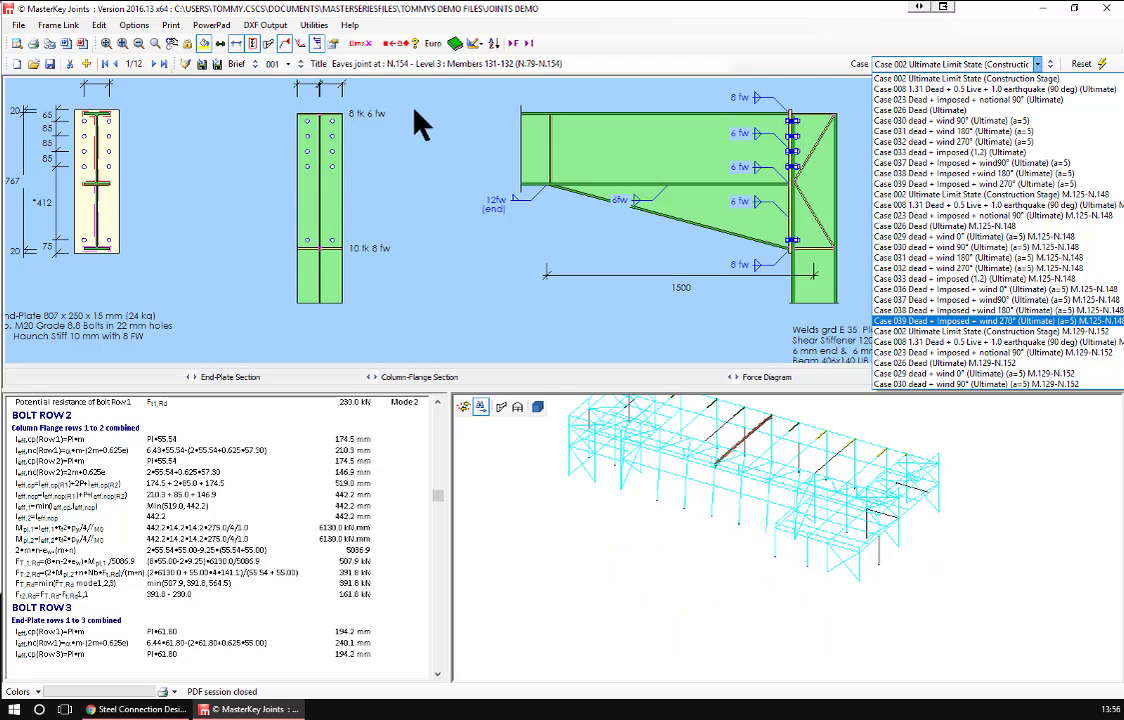
pyautogui.click(528, 40)
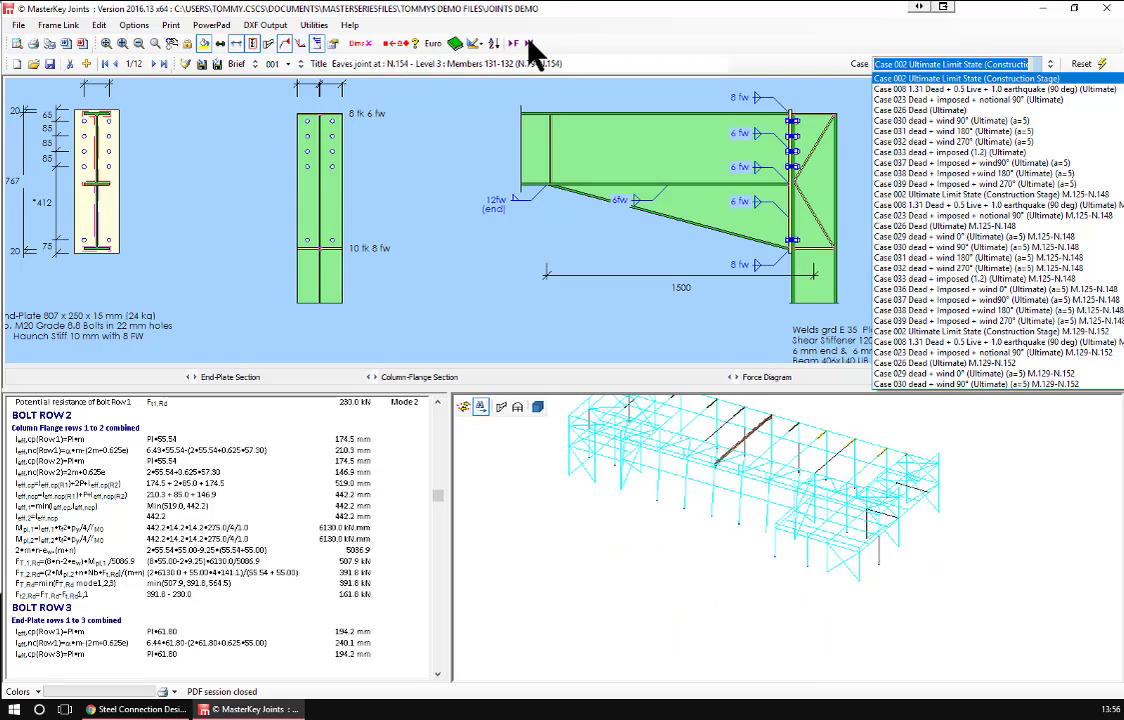
pyautogui.click(529, 42)
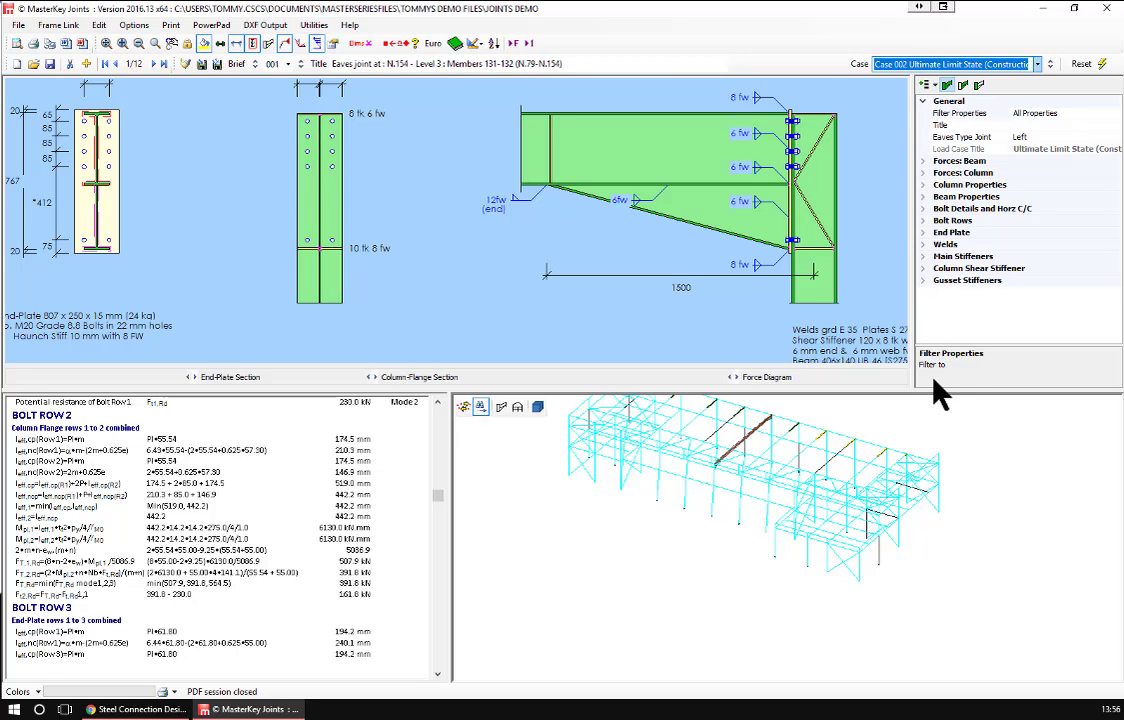
# Open brief 002 and review the apex joint at N.135 with its location in the frame
pyautogui.click(300, 62)
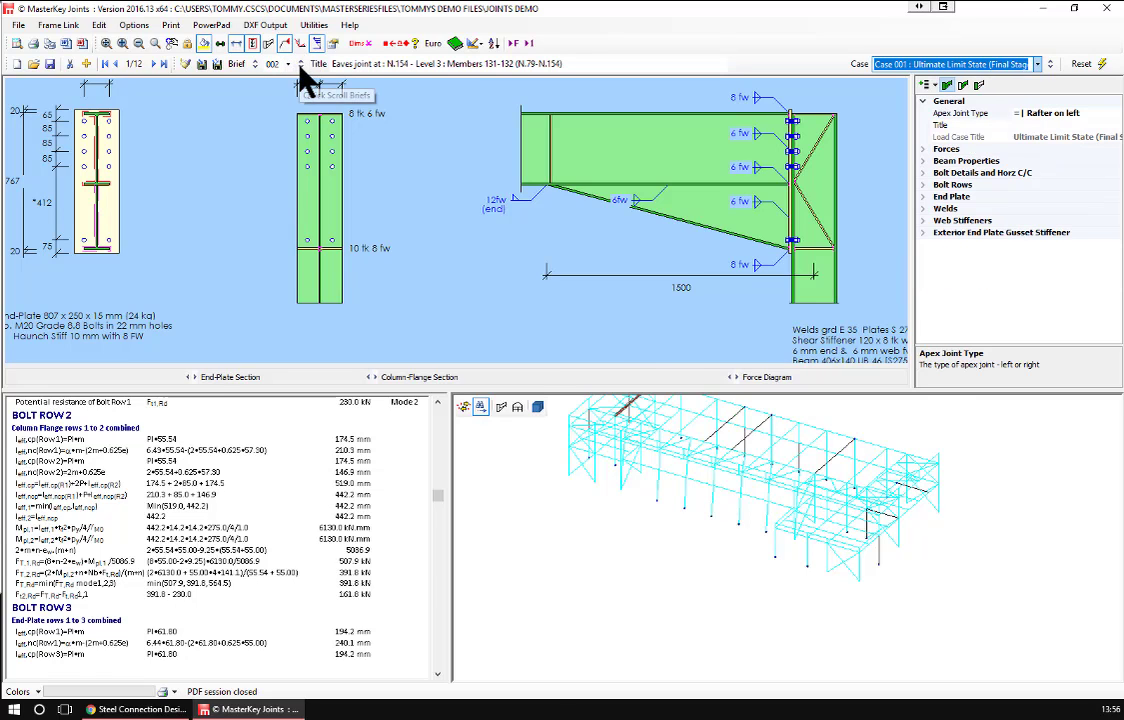
pyautogui.scroll(-3, 812, 566)
pyautogui.scroll(4, 661, 417)
pyautogui.scroll(2, 663, 418)
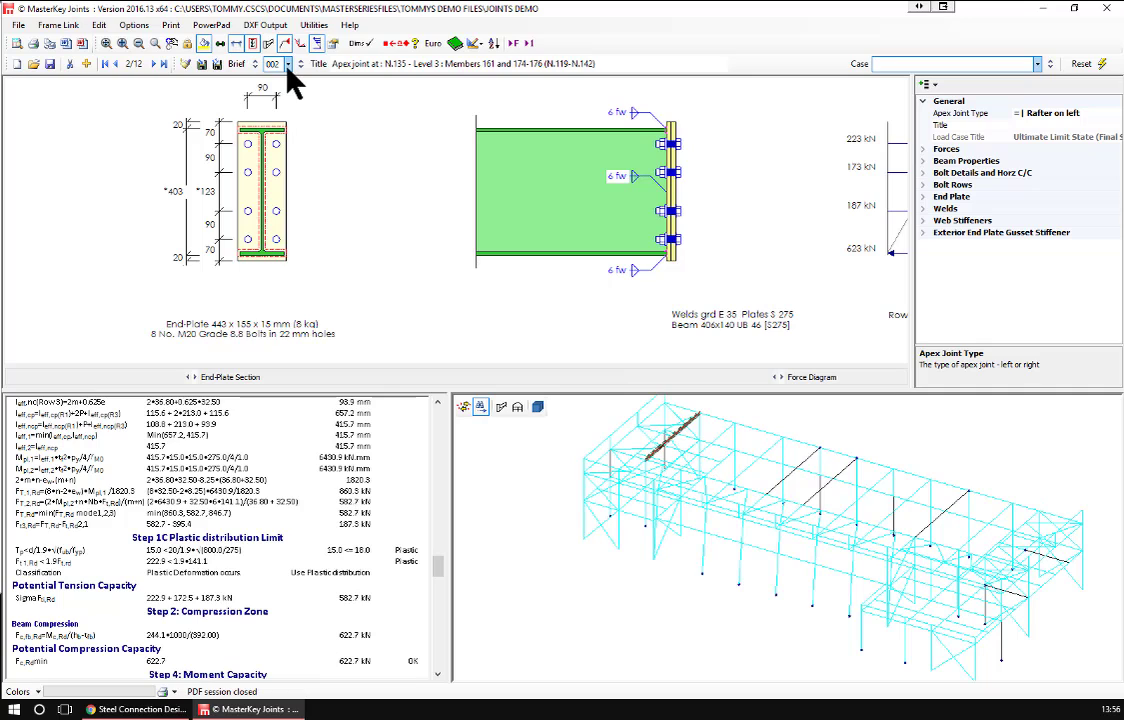
# Open brief 003 for the base plate at N.27, hide all minor axis shear warnings, and review its design results
pyautogui.click(154, 65)
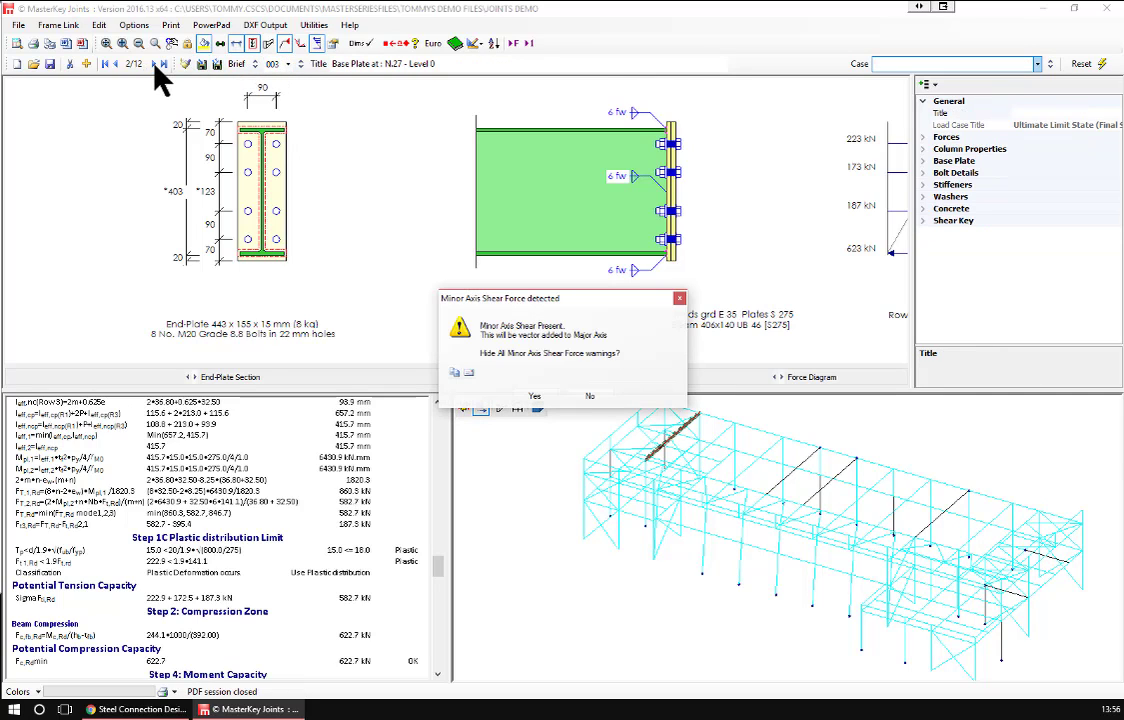
pyautogui.click(533, 398)
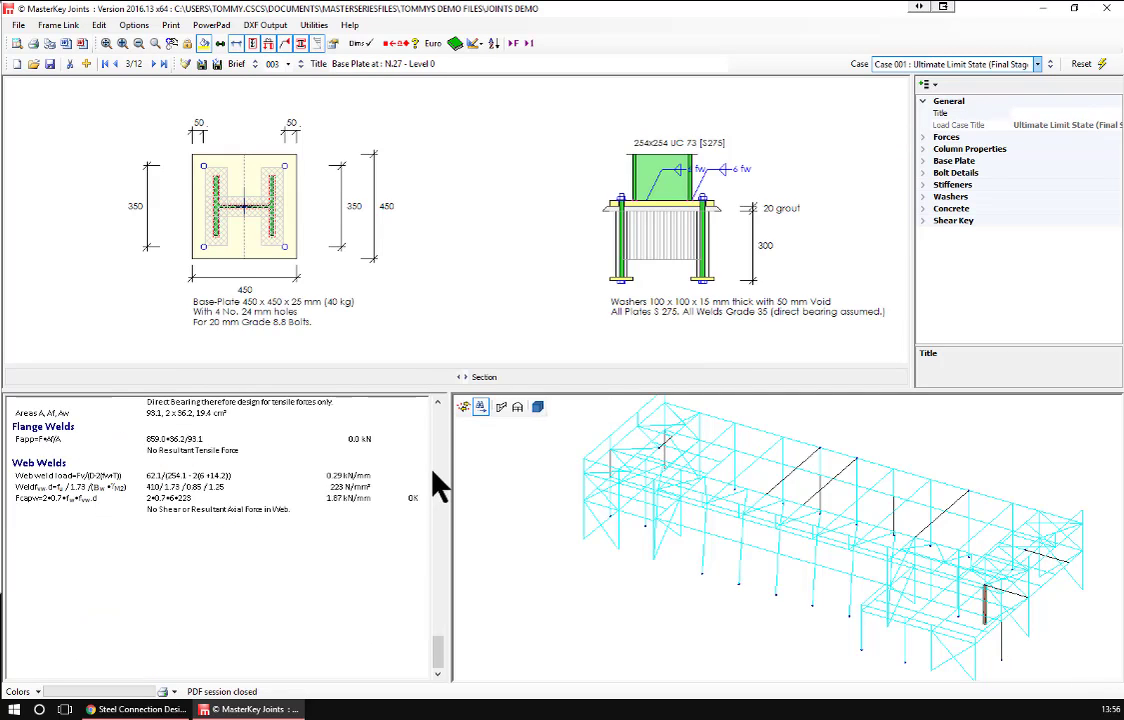
pyautogui.scroll(15, 429, 473)
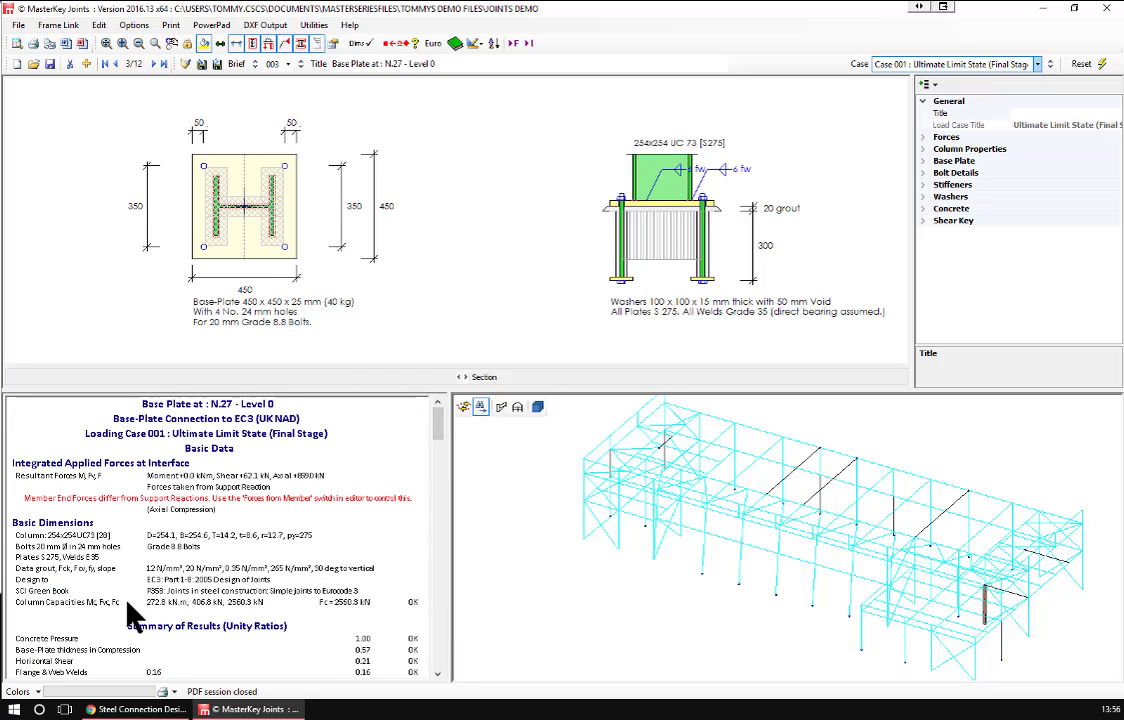
pyautogui.scroll(-1, 130, 610)
pyautogui.scroll(1, 130, 612)
# Open brief 004 for the base plate at N.31 and examine its matching grouped bases from the other side of the frame
pyautogui.click(155, 64)
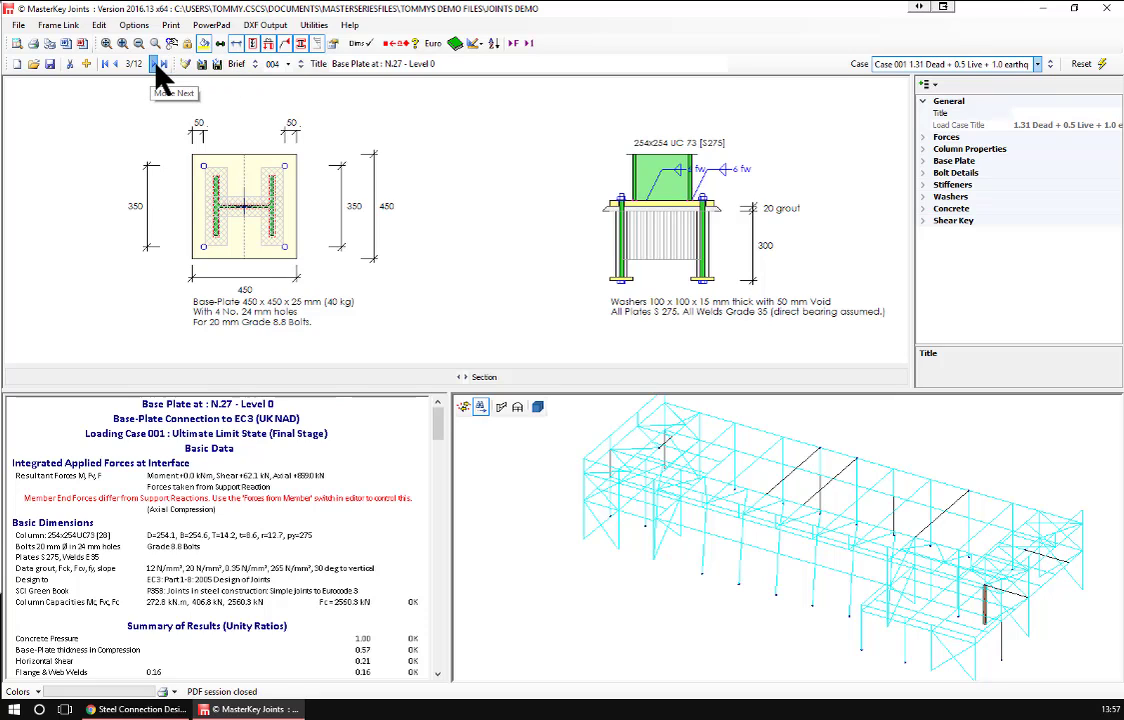
pyautogui.click(155, 64)
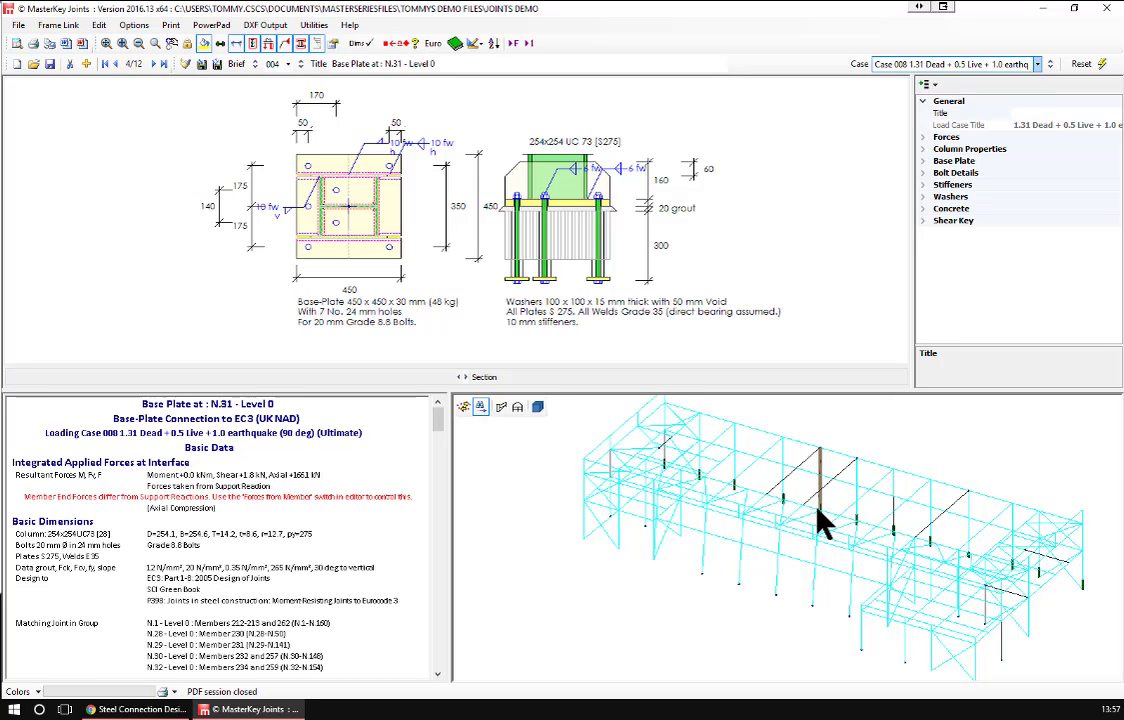
pyautogui.moveTo(903, 582); pyautogui.dragTo(906, 670)
pyautogui.scroll(-3, 888, 653)
pyautogui.scroll(4, 889, 653)
pyautogui.scroll(5, 885, 654)
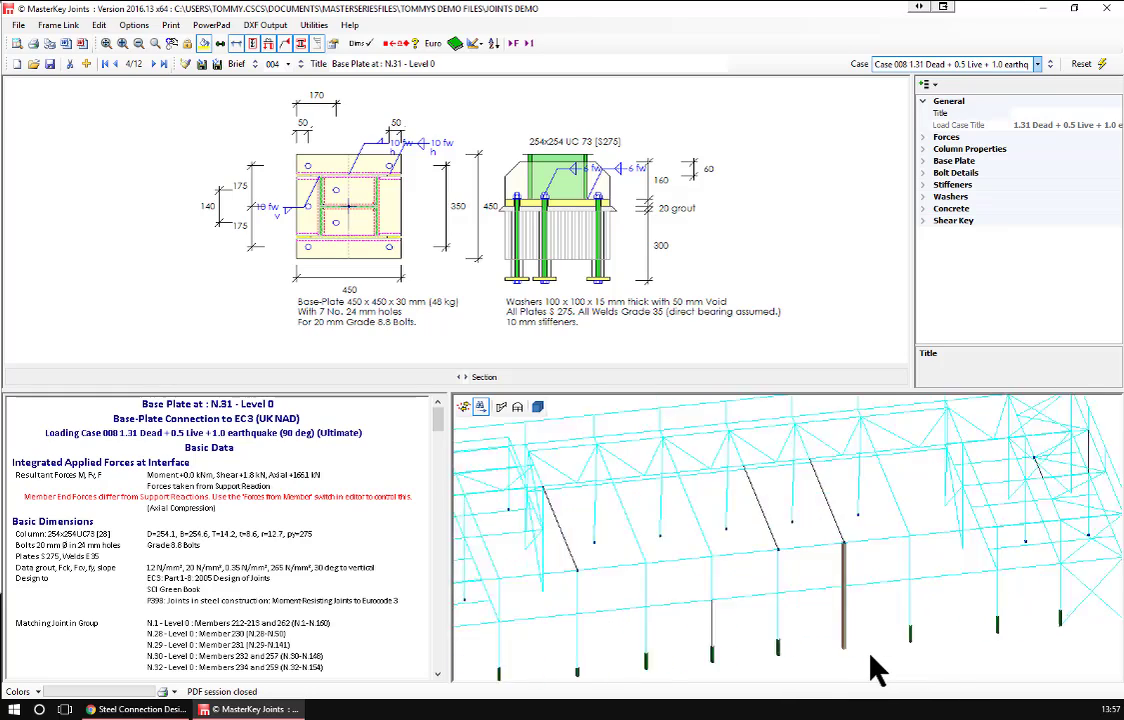
pyautogui.scroll(-4, 872, 656)
pyautogui.scroll(-2, 875, 670)
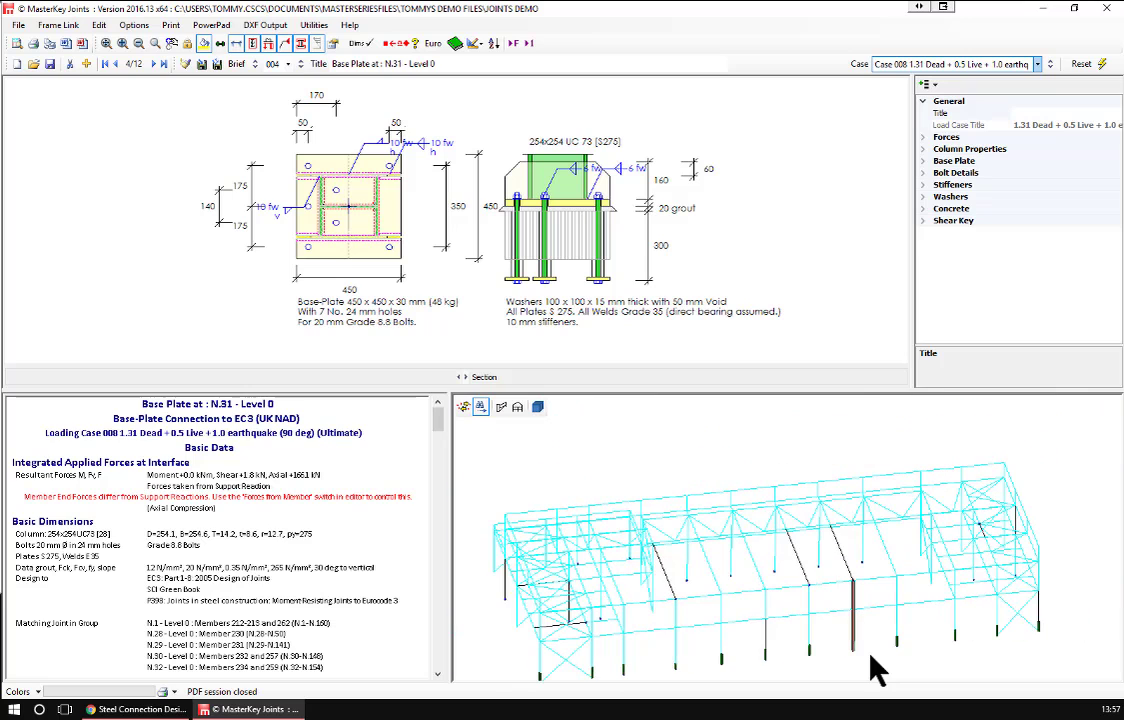
pyautogui.scroll(-2, 490, 645)
pyautogui.scroll(2, 520, 664)
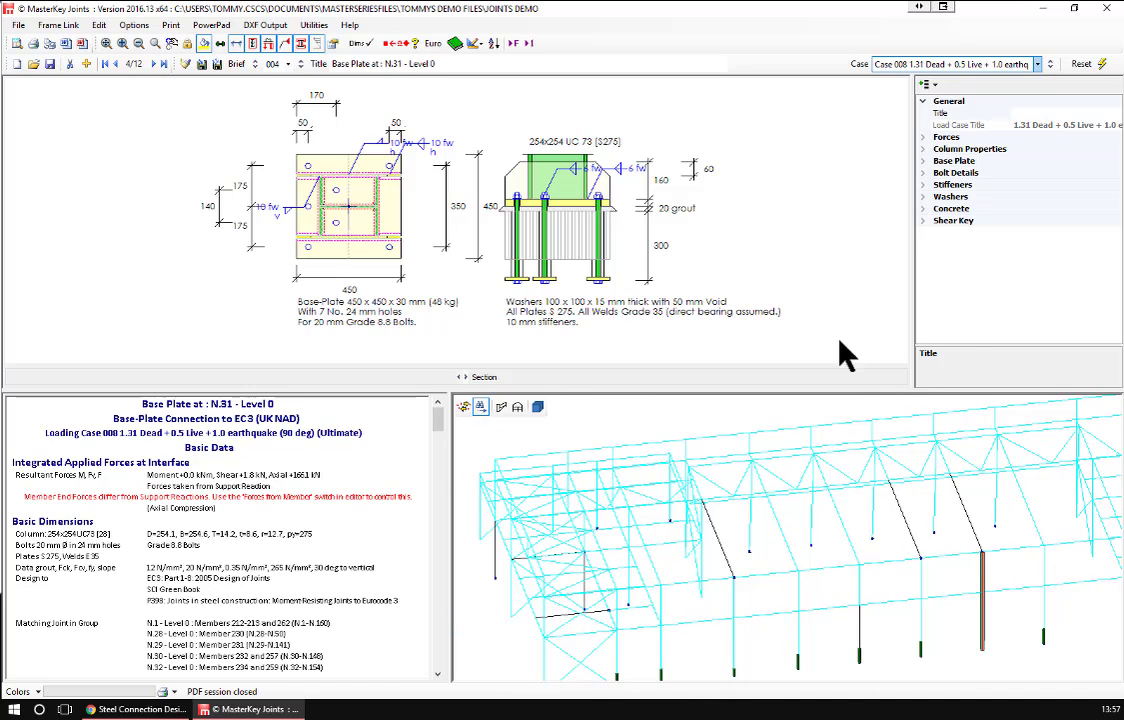
# Review the load cases collected for the grouped base plate at N.31, keeping Case 008 selected
pyautogui.click(929, 63)
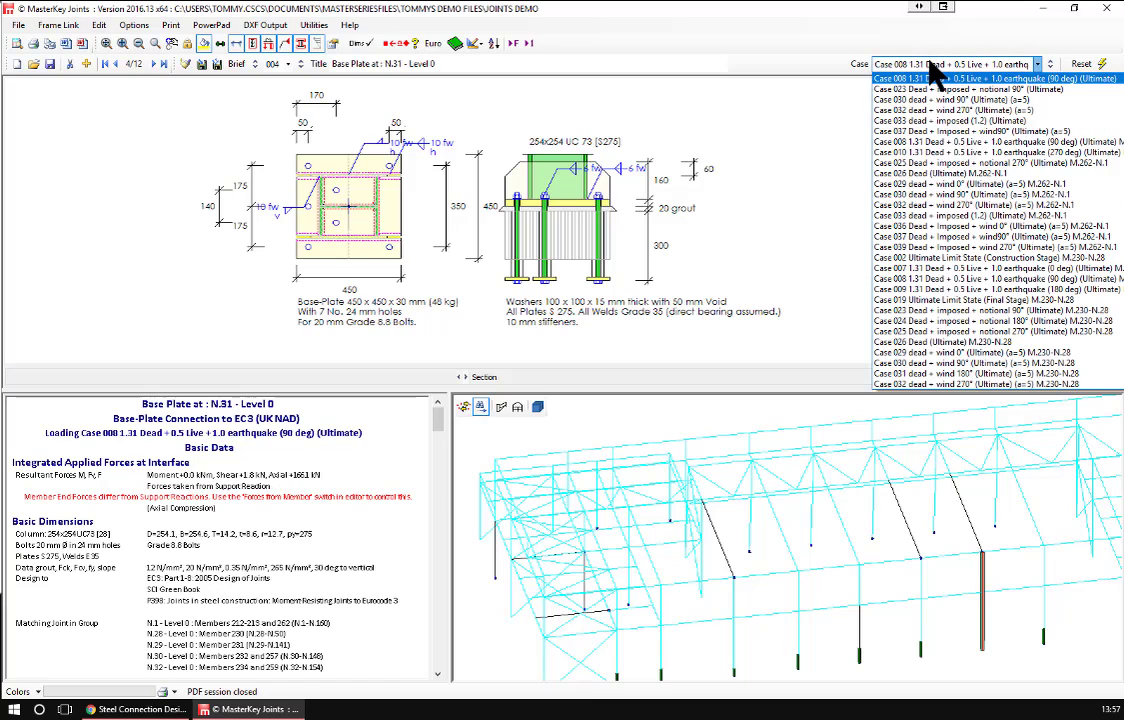
pyautogui.scroll(-15, 966, 283)
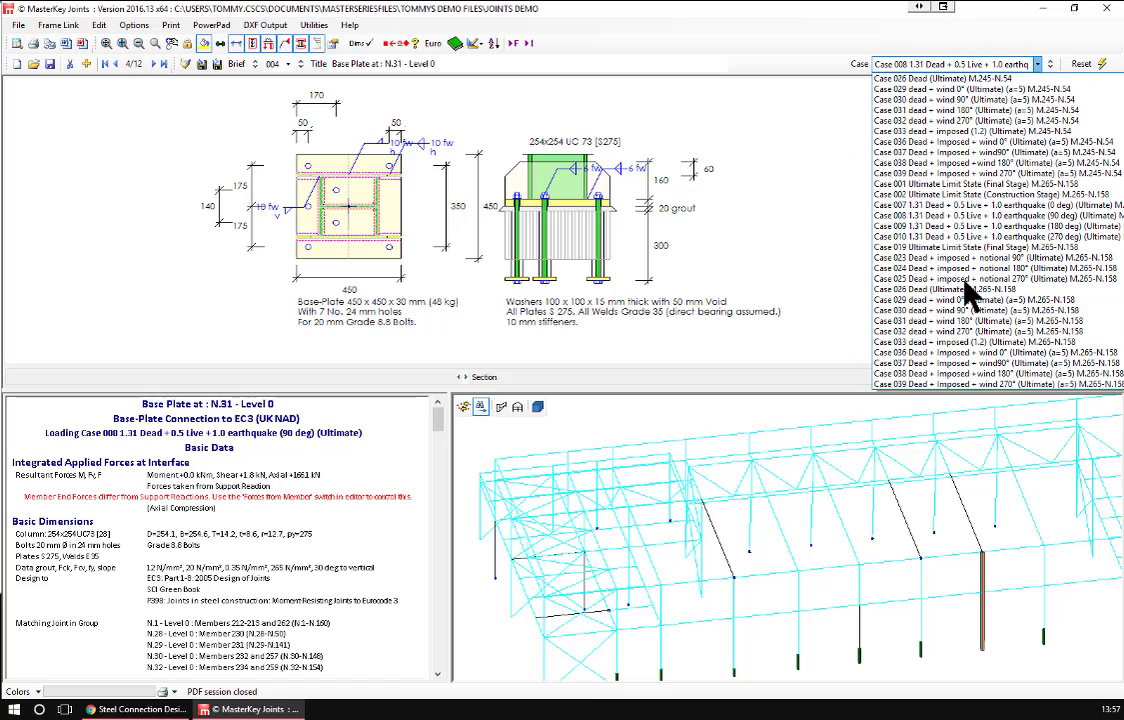
pyautogui.scroll(15, 968, 288)
pyautogui.click(912, 66)
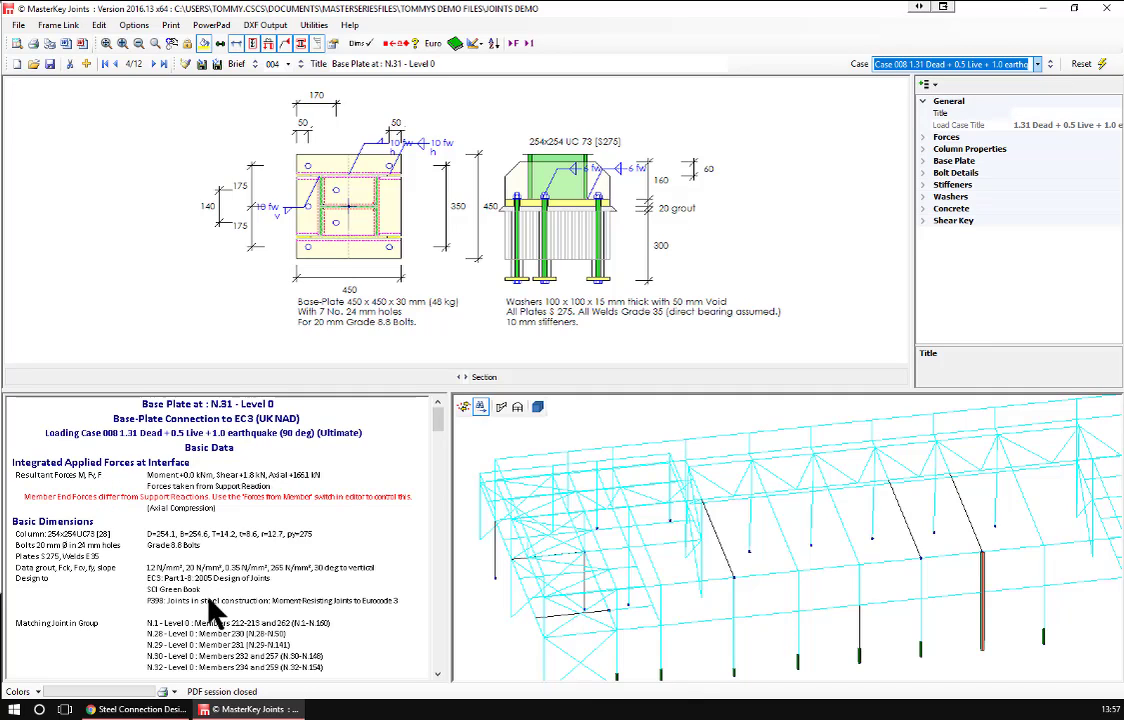
# Read the matching joints list and the base-plate pressure and stiffener checks for the base at N.31
pyautogui.click(197, 630)
pyautogui.scroll(-1, 197, 628)
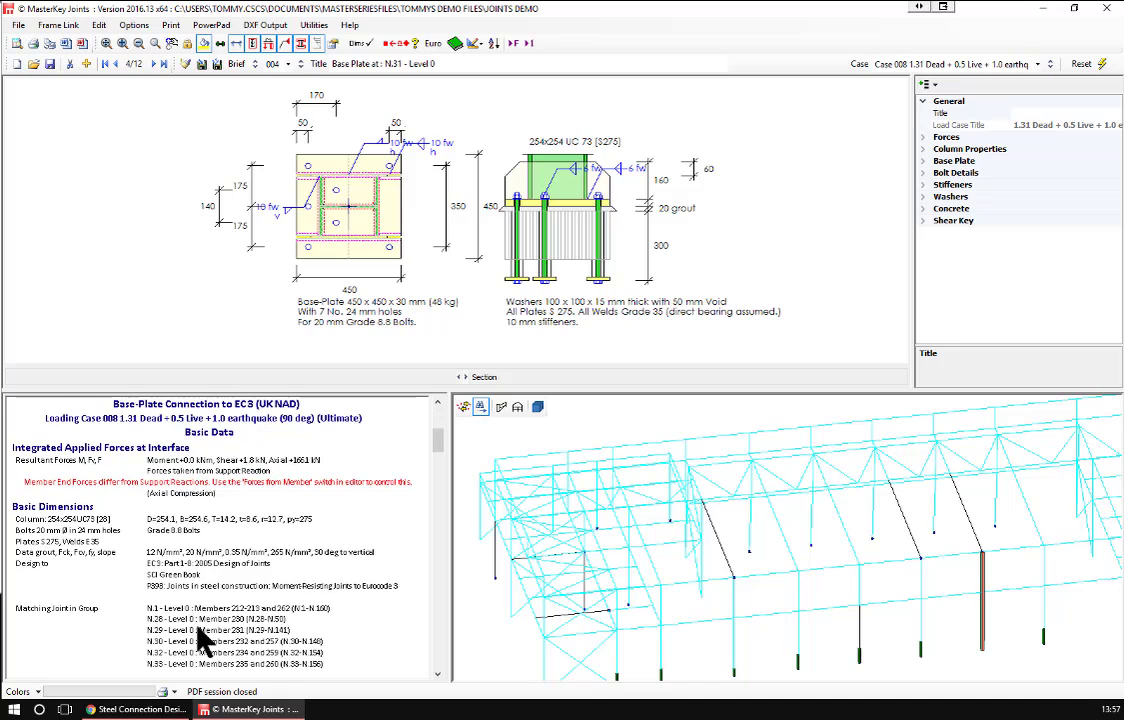
pyautogui.scroll(-3, 198, 630)
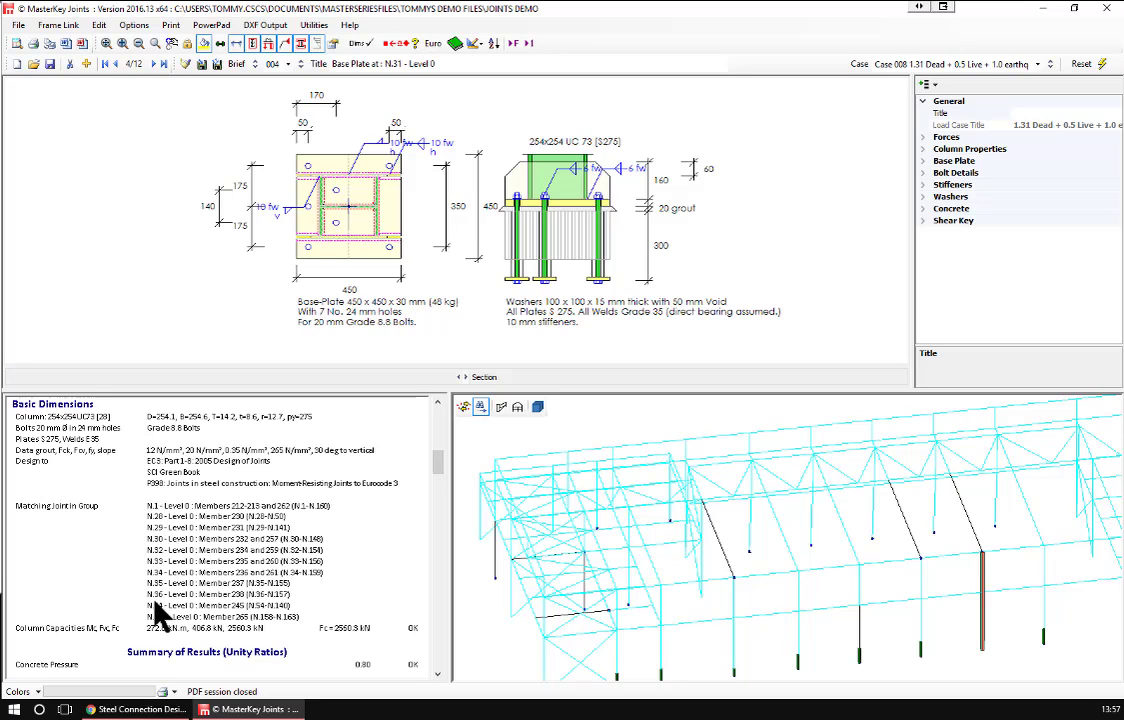
pyautogui.moveTo(235, 708)
pyautogui.moveTo(443, 468); pyautogui.dragTo(443, 507)
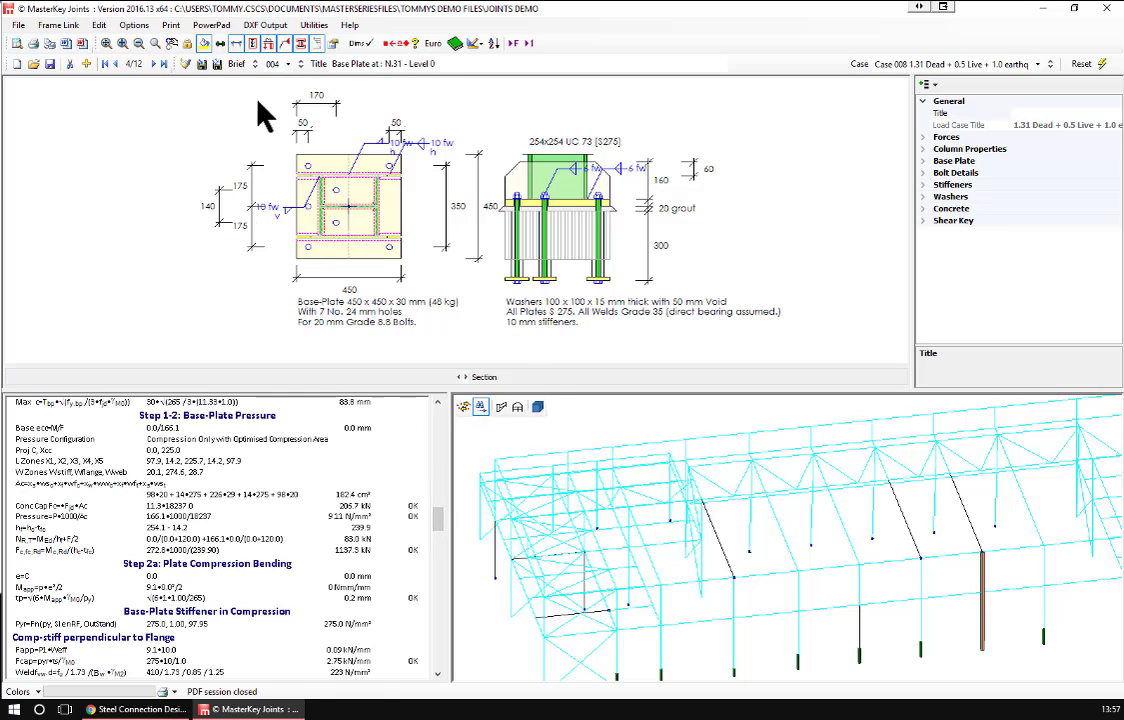
# Step through column splice briefs 005 and 006 to brief 007, examining where the beam-to-beam joint at N.103 and its group lie
pyautogui.click(154, 64)
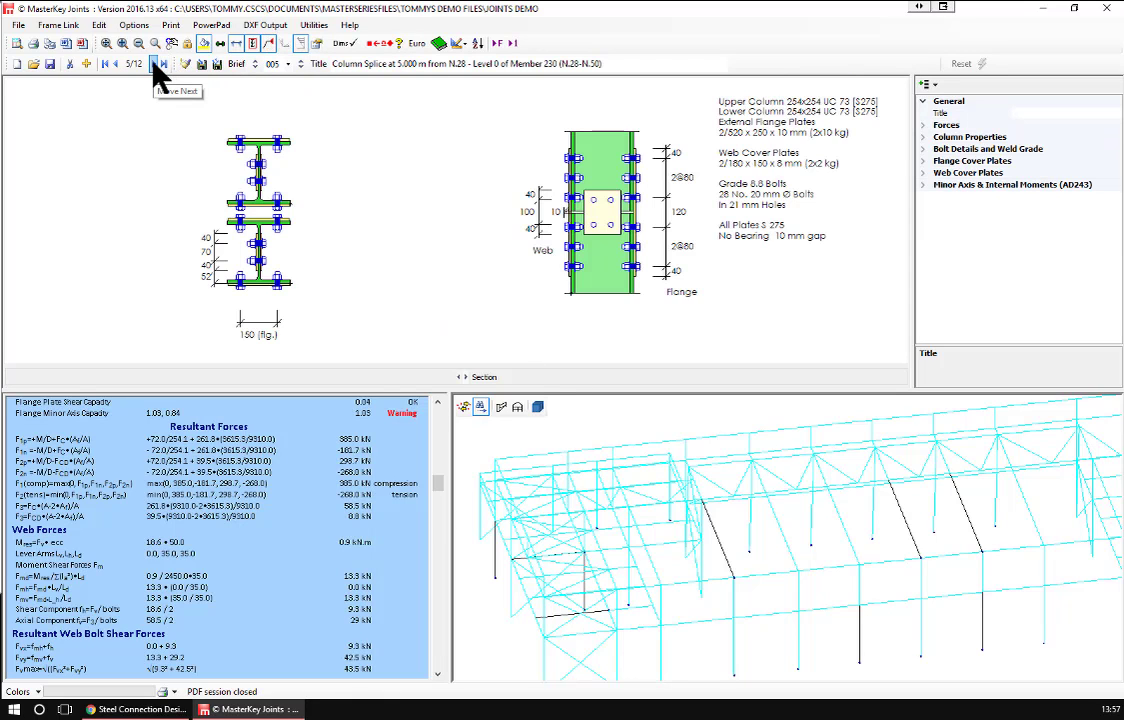
pyautogui.click(155, 66)
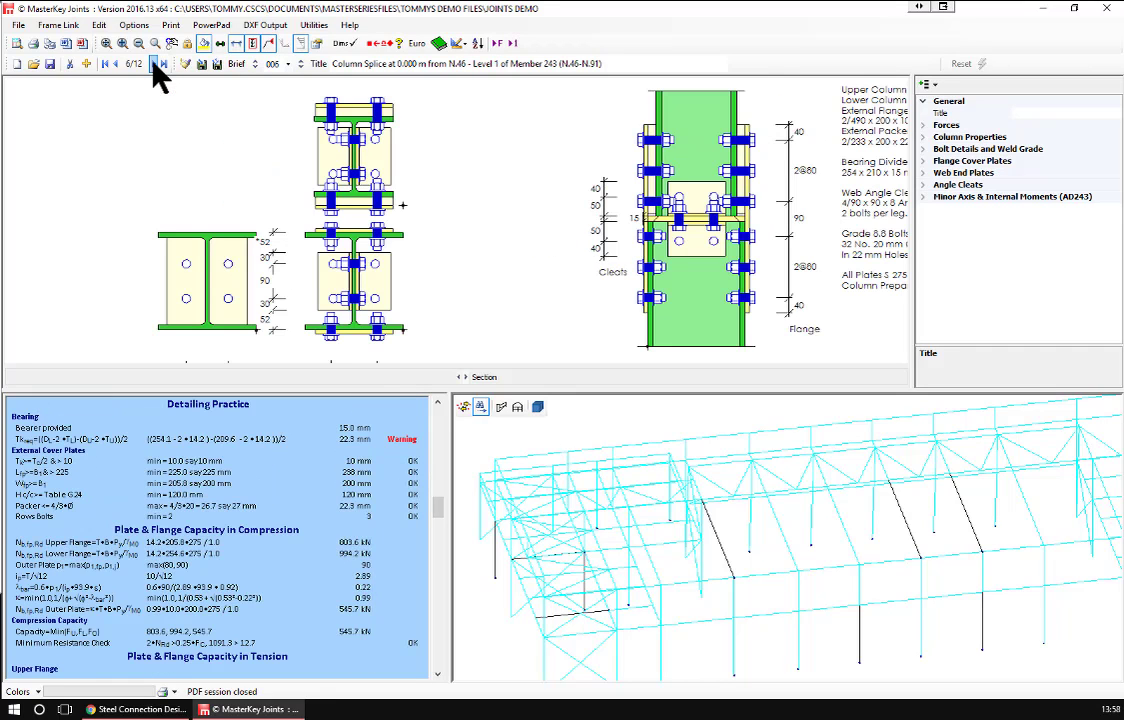
pyautogui.click(154, 66)
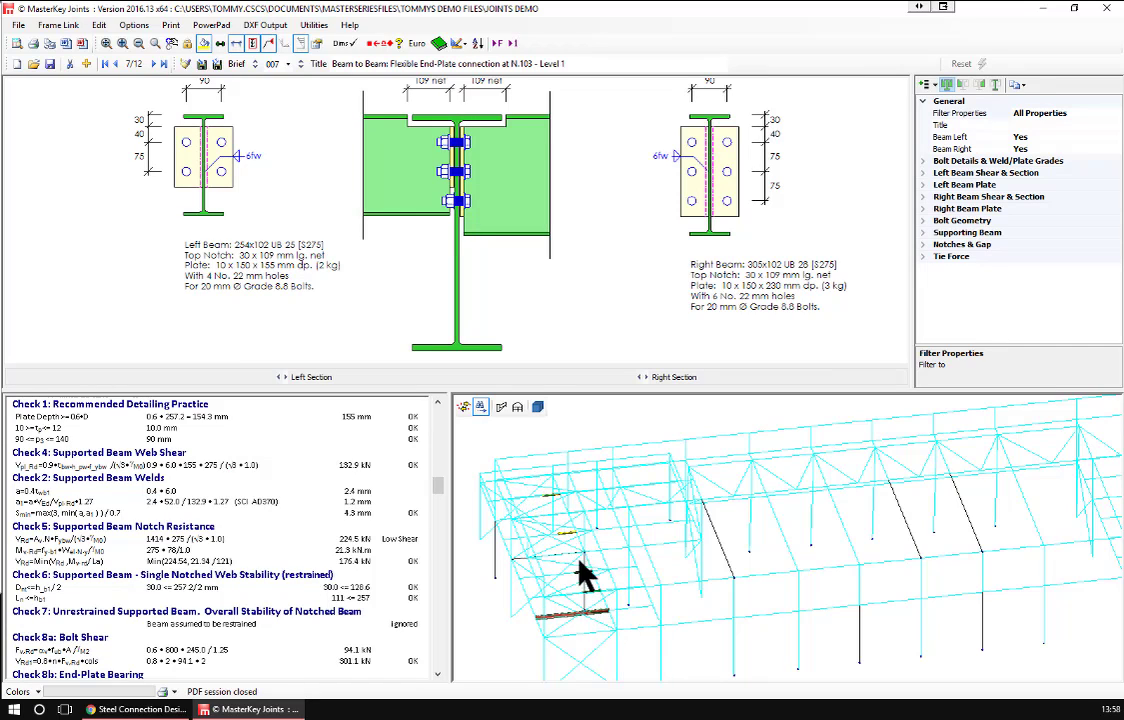
pyautogui.scroll(3, 578, 590)
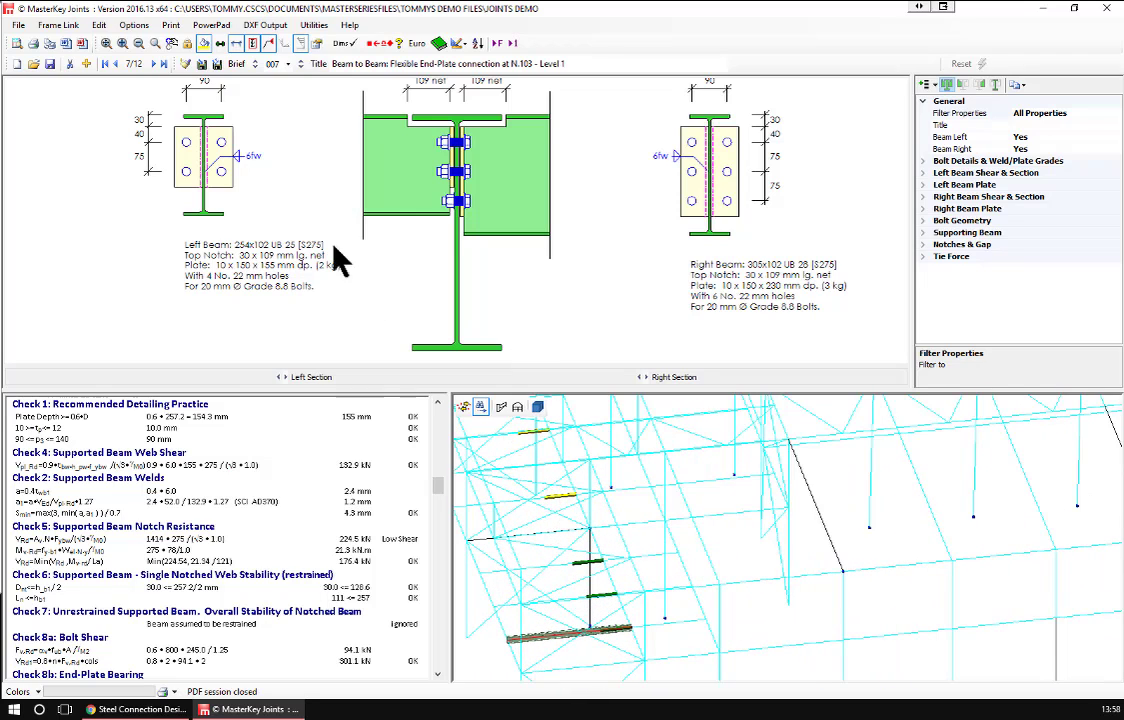
# Open brief 008 for the fin-plate joint at N.93 and display only its flange beam connections
pyautogui.click(154, 65)
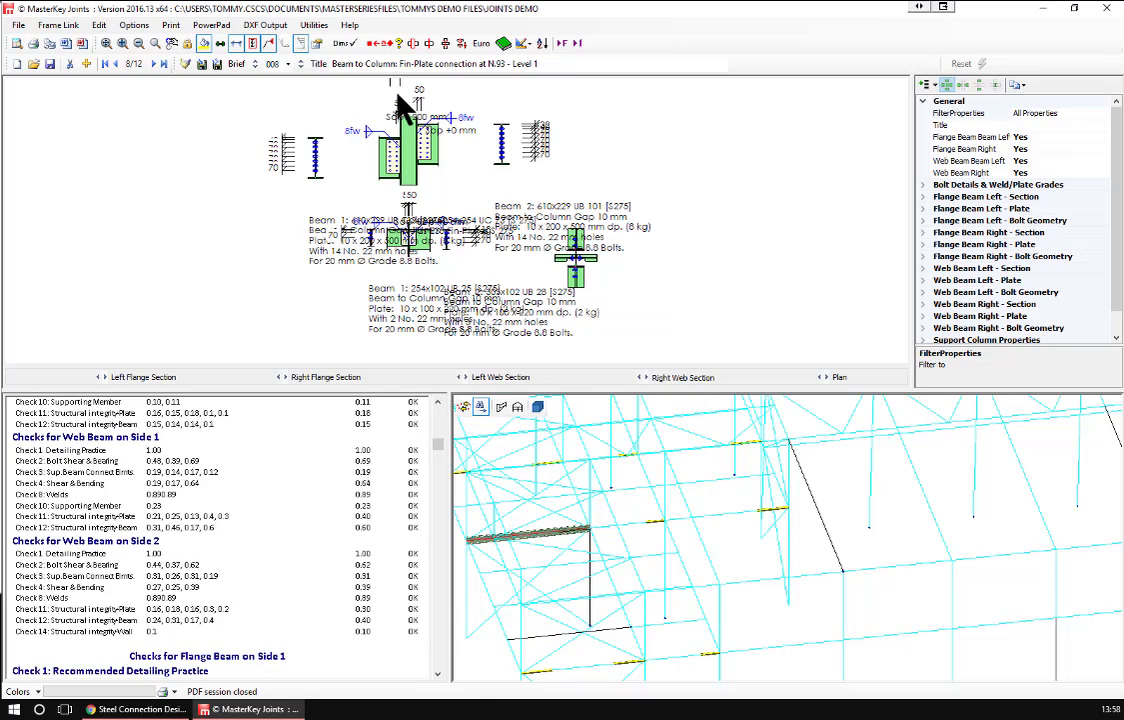
pyautogui.click(413, 44)
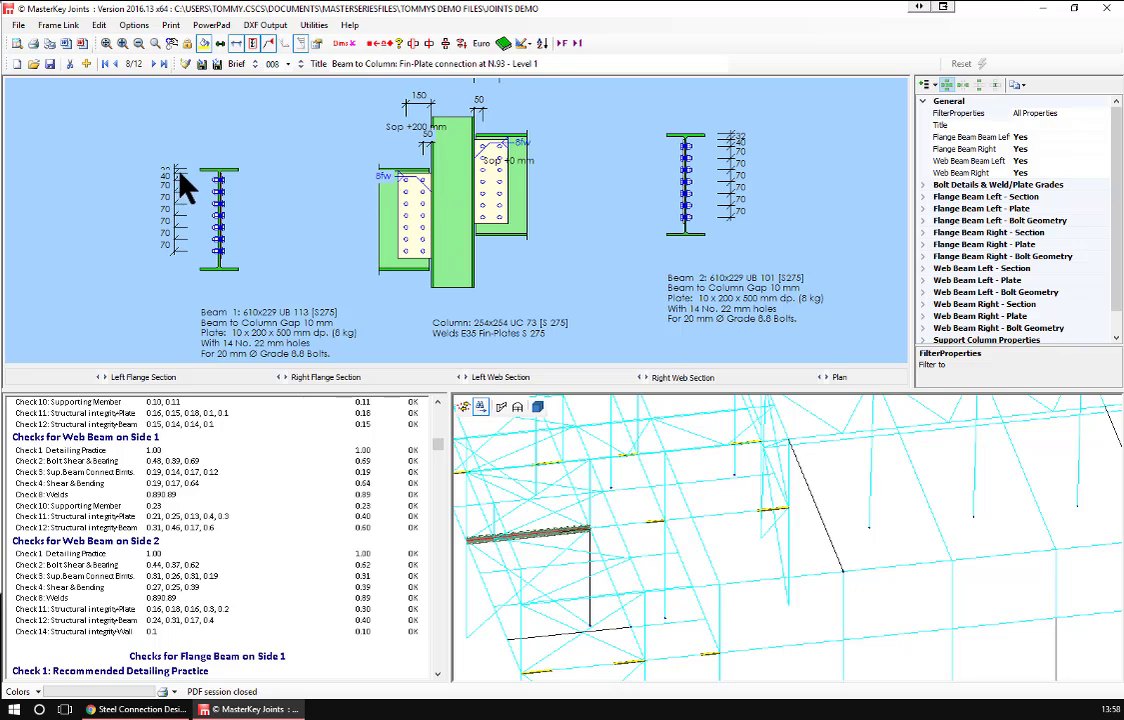
pyautogui.scroll(-1, 508, 315)
pyautogui.scroll(-2, 508, 315)
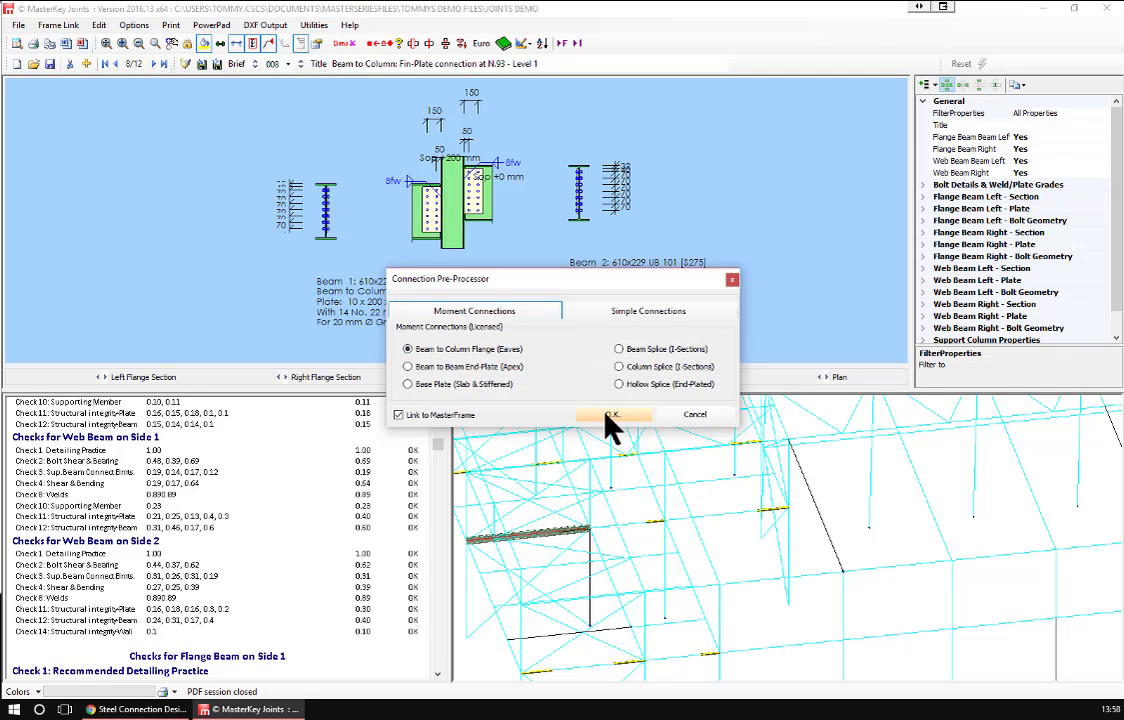
# Create a new Beam to Column Flange (Eaves) brief linked to MasterFrame for the joint at N.159, members 137-138
pyautogui.click(608, 415)
pyautogui.moveTo(474, 262)
pyautogui.mouseDown(button='middle')
pyautogui.moveTo(735, 246)
pyautogui.moveTo(722, 248)
pyautogui.mouseUp(button='middle')
pyautogui.scroll(-3, 532, 241)
pyautogui.scroll(5, 565, 165)
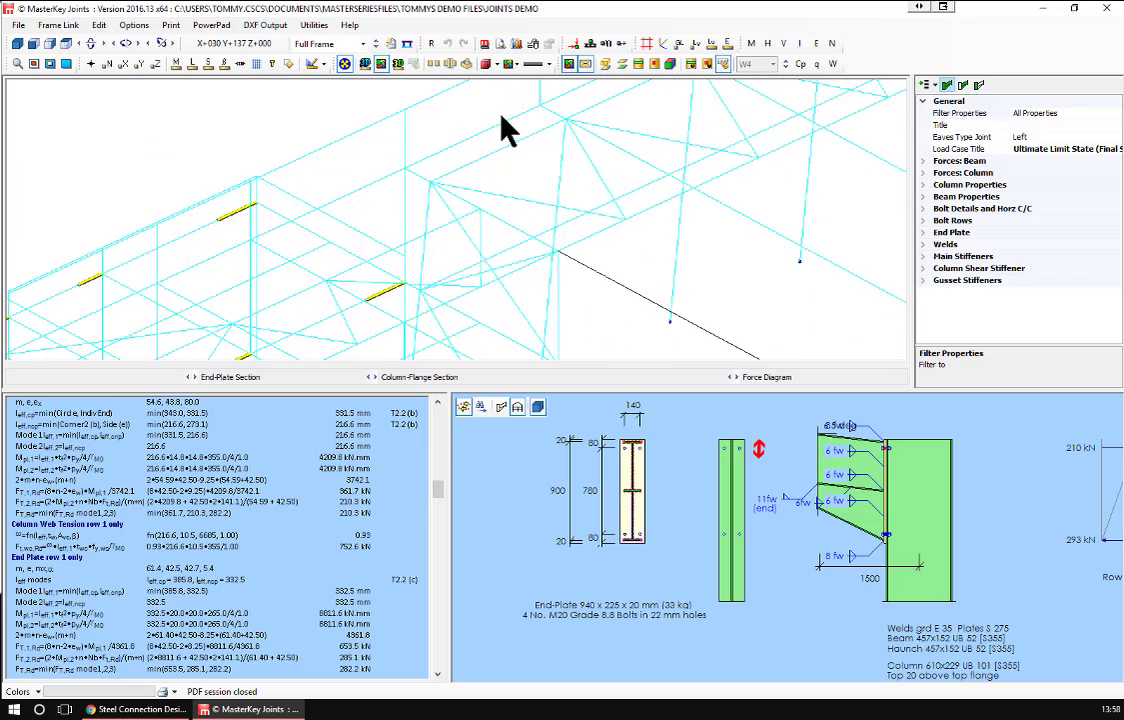
pyautogui.scroll(2, 556, 124)
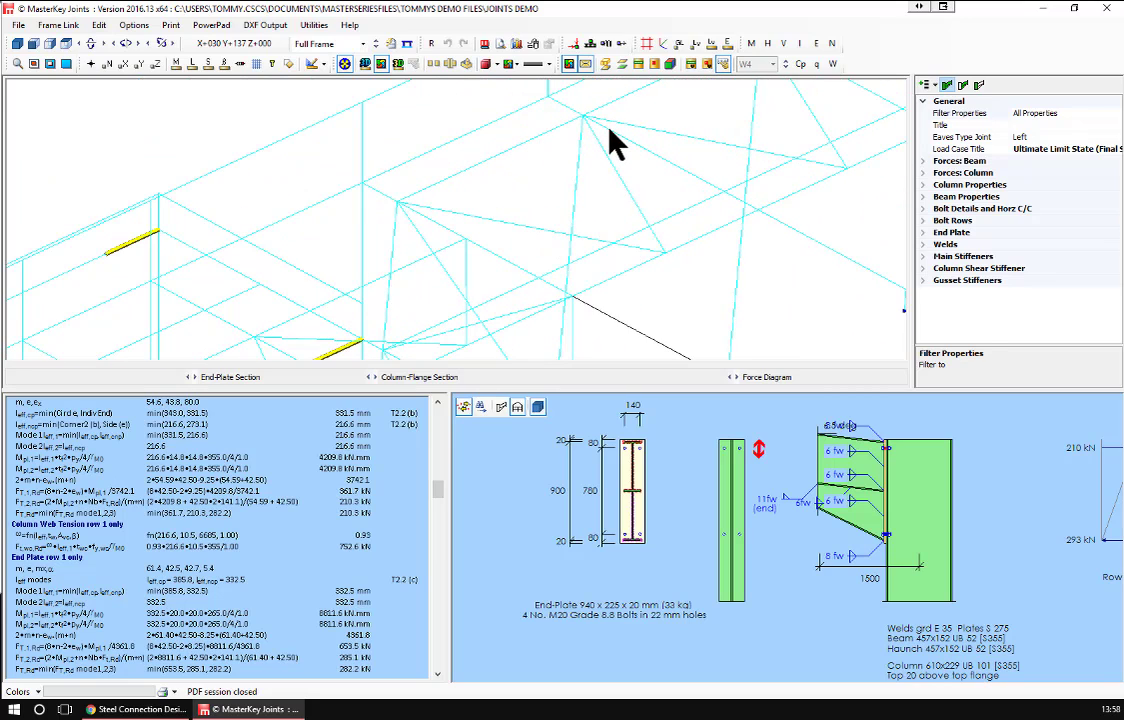
pyautogui.click(609, 130)
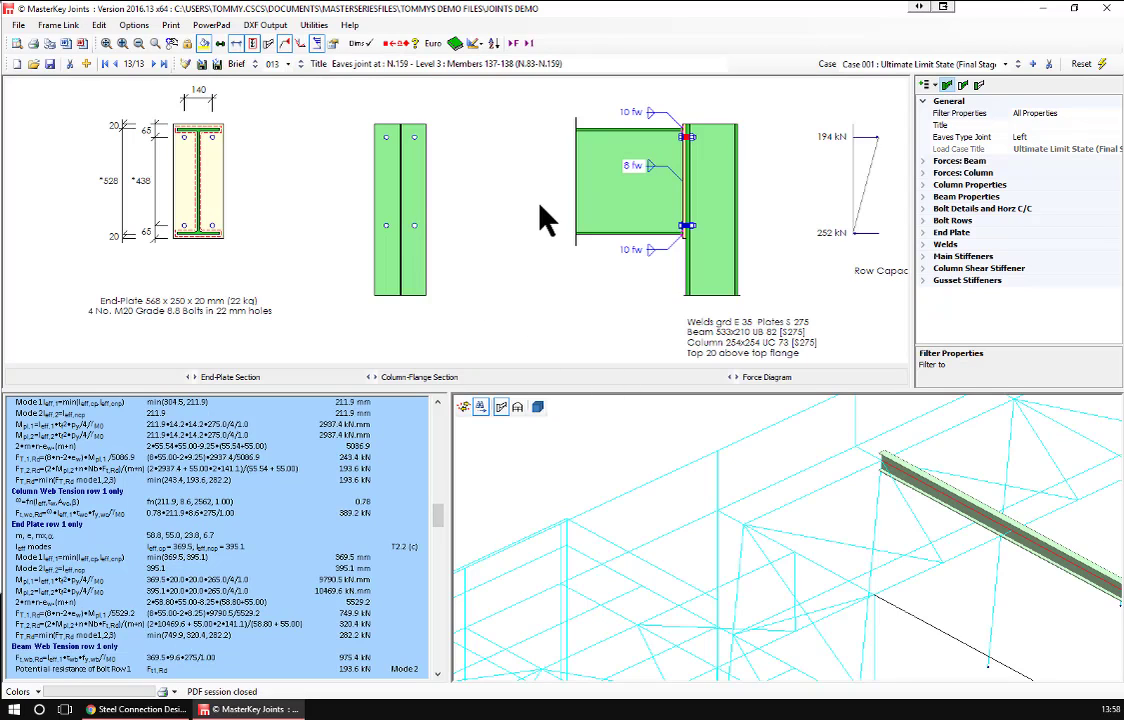
# Review the beam forces and the summary of results for the new eaves joint at N.159
pyautogui.click(962, 162)
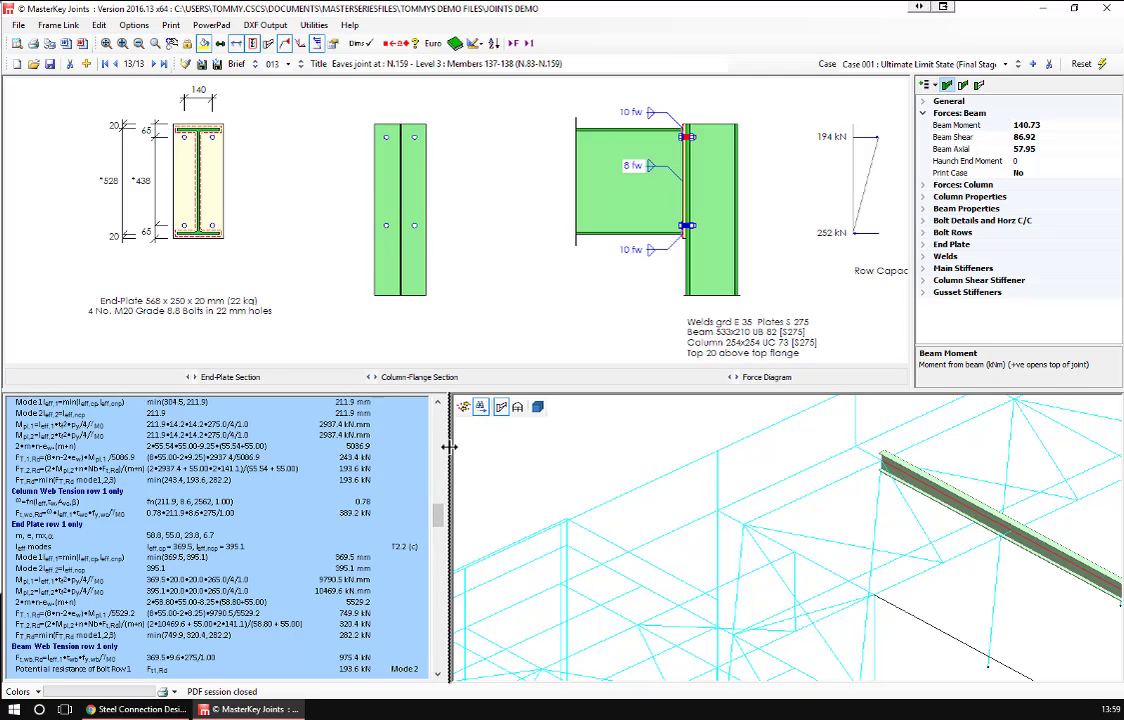
pyautogui.scroll(10, 440, 455)
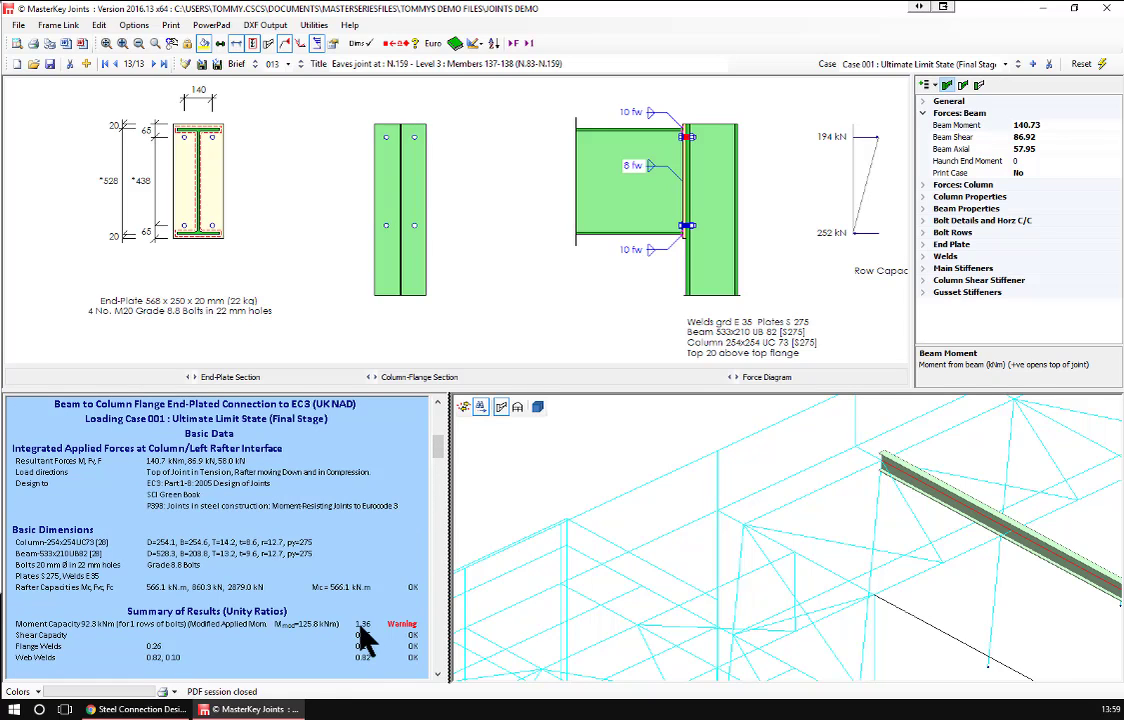
pyautogui.click(437, 674)
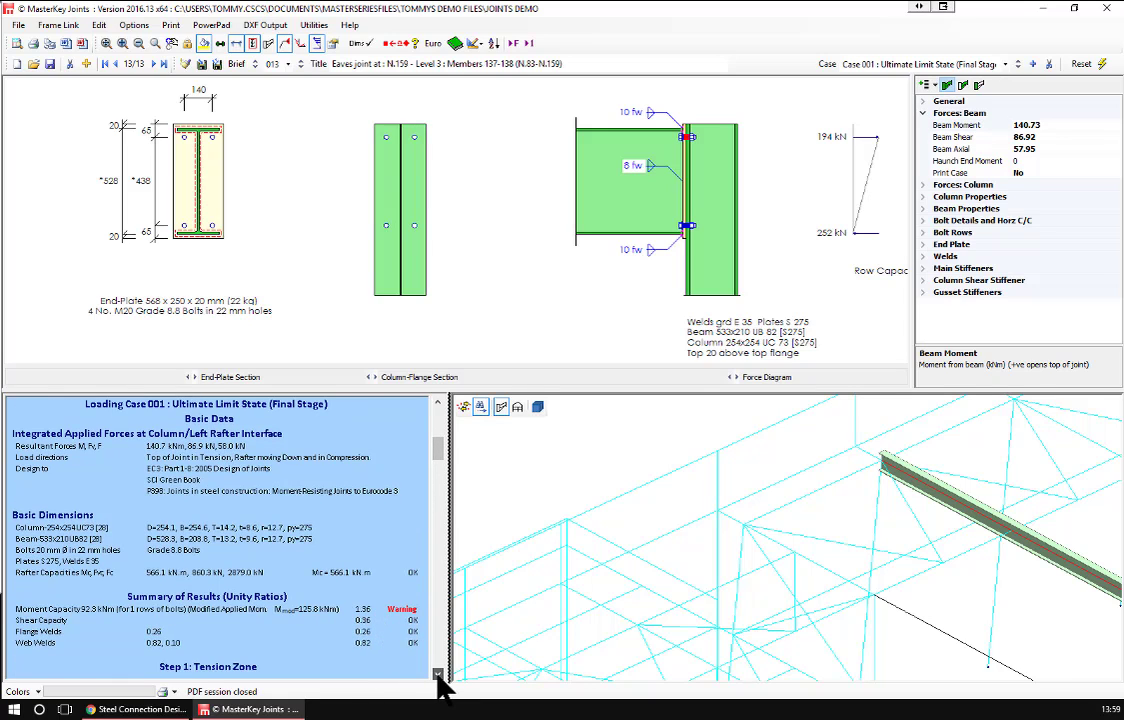
pyautogui.click(437, 674)
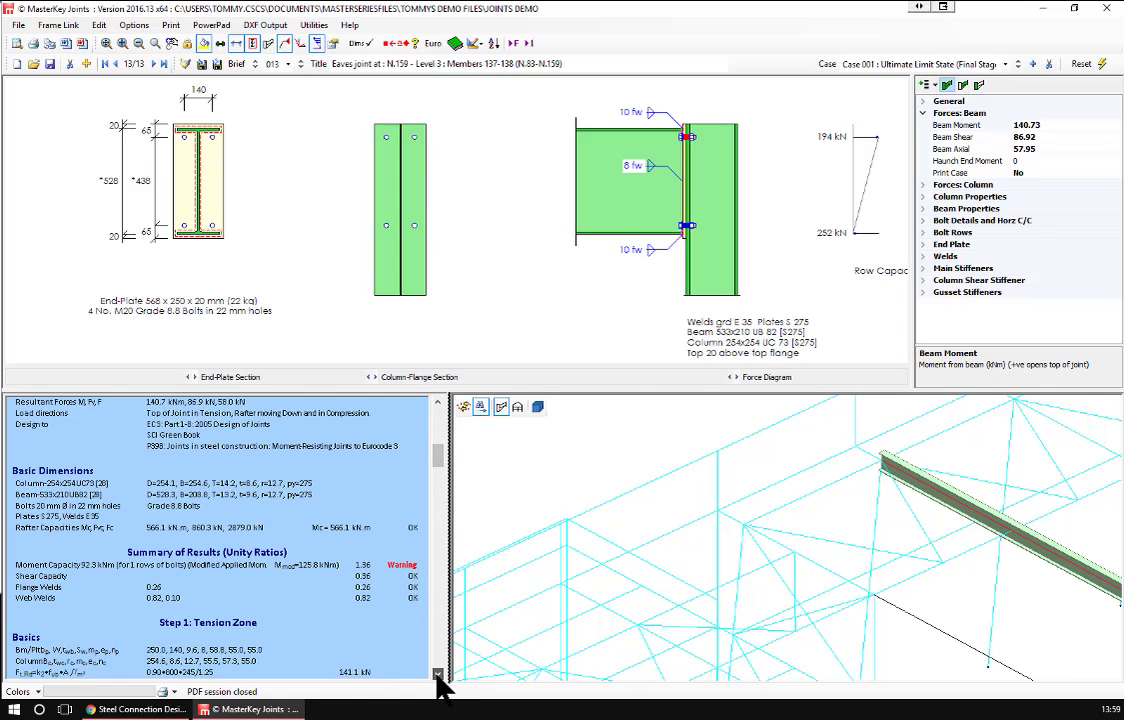
# Add a second upper bolt row to the eaves joint at N.159 with a spacing of 80 mm
pyautogui.click(955, 236)
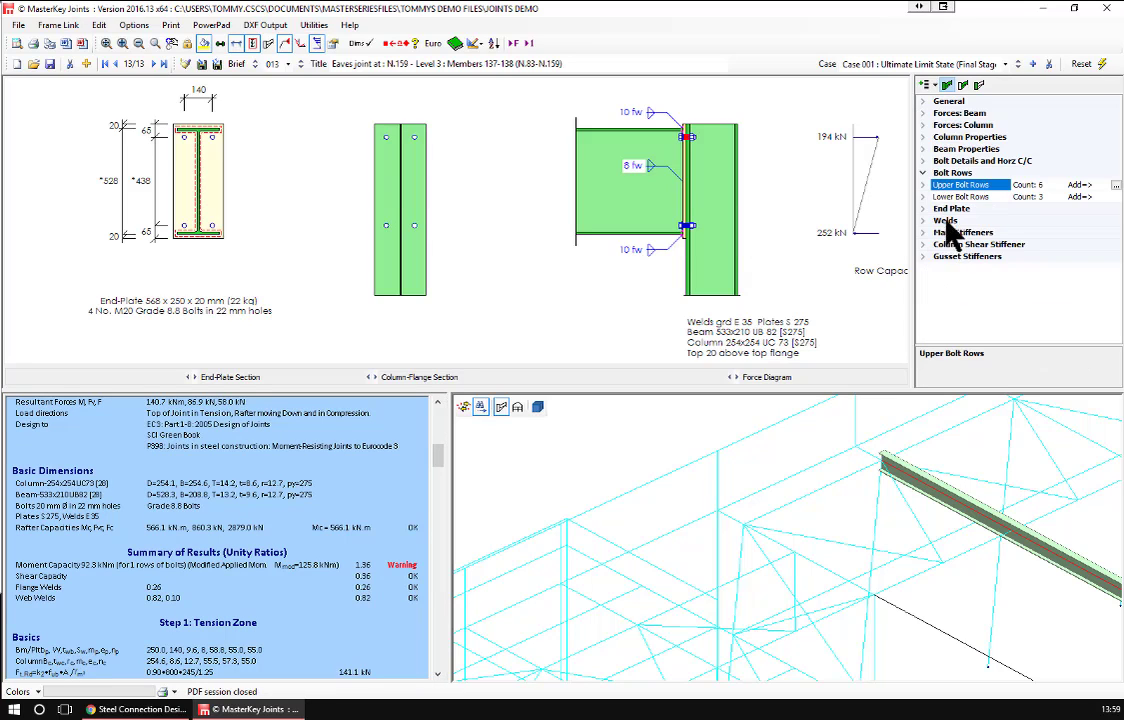
pyautogui.doubleClick(938, 184)
pyautogui.press('Down')
pyautogui.press('Down')
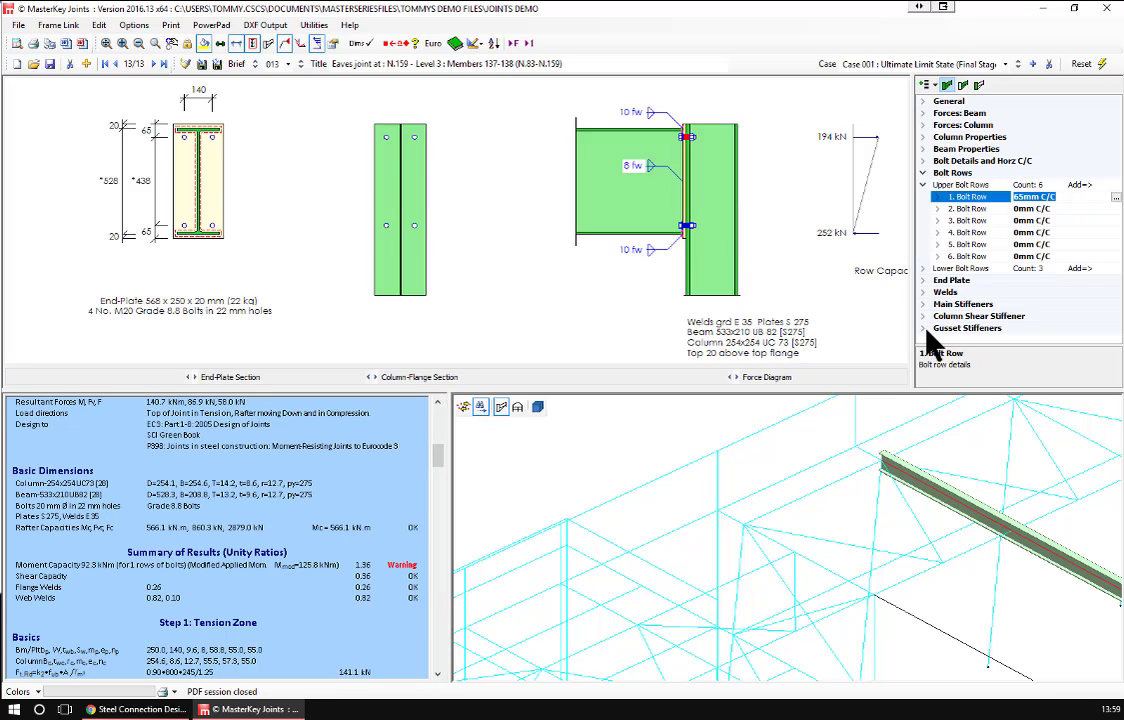
pyautogui.write('80')
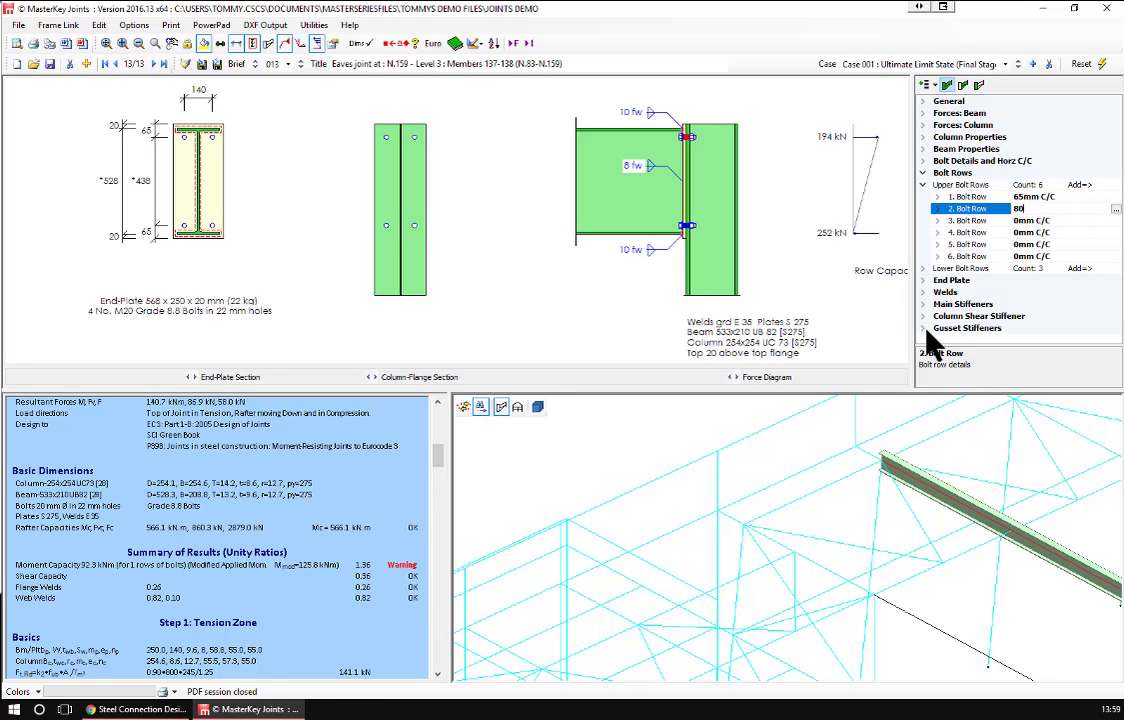
pyautogui.press('Down')
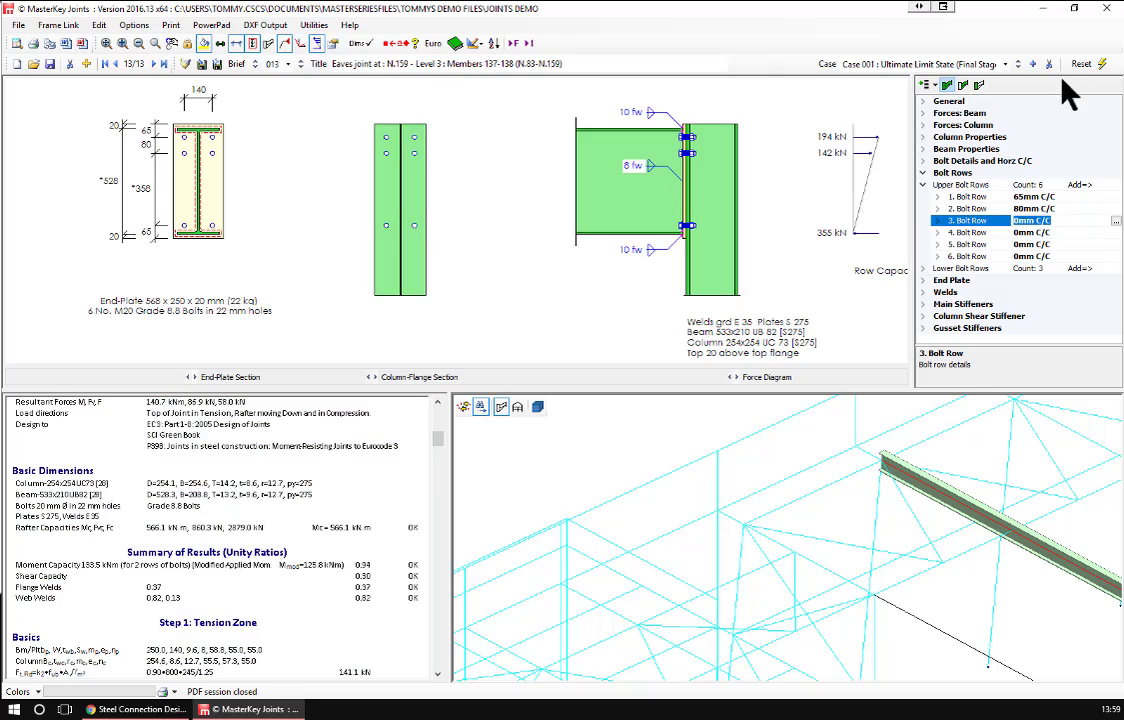
# Scan the current brief for failing cases and review its dimensional check messages and design summary
pyautogui.click(530, 43)
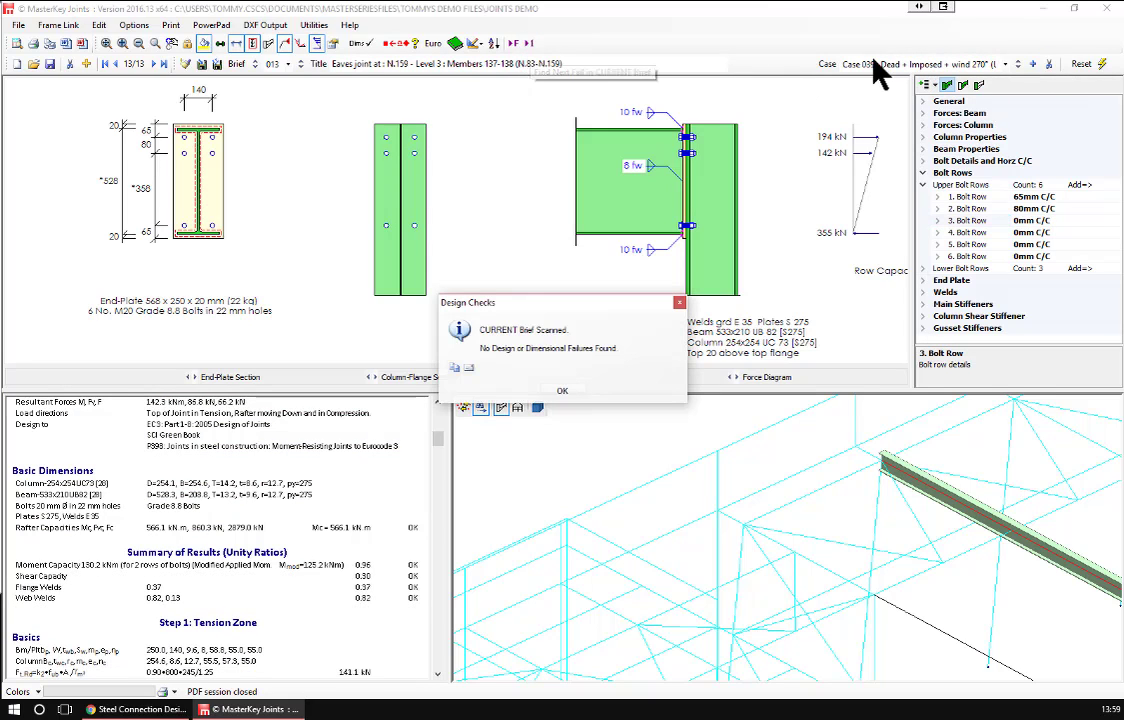
pyautogui.click(562, 391)
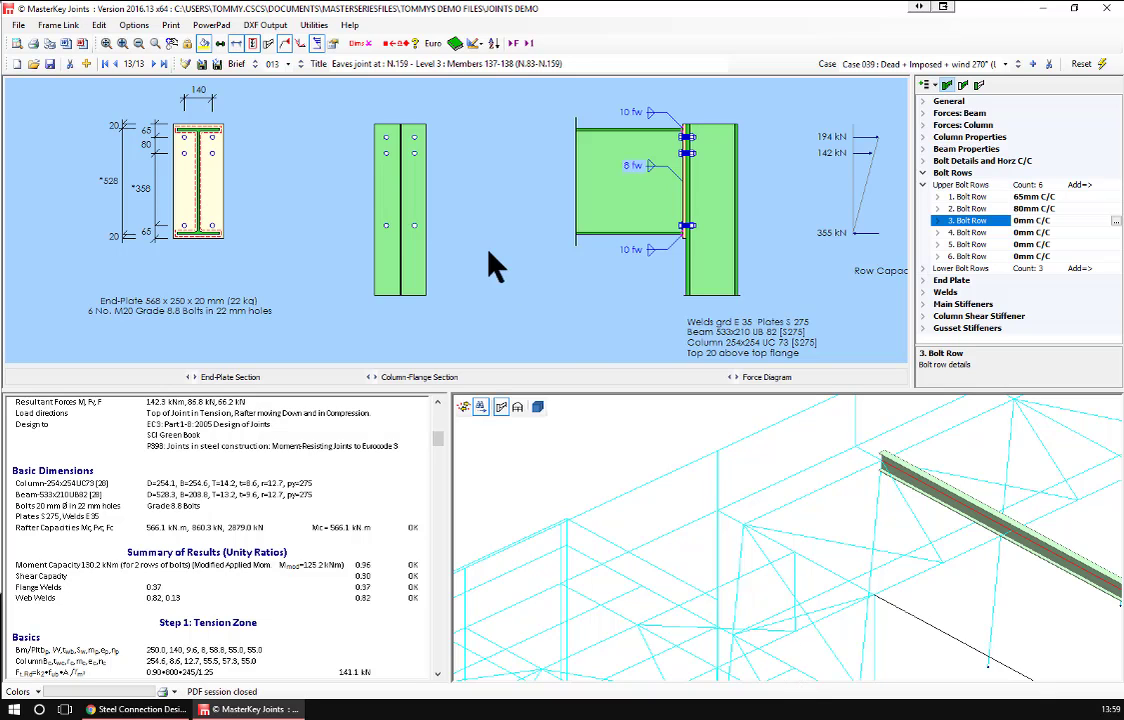
pyautogui.click(316, 42)
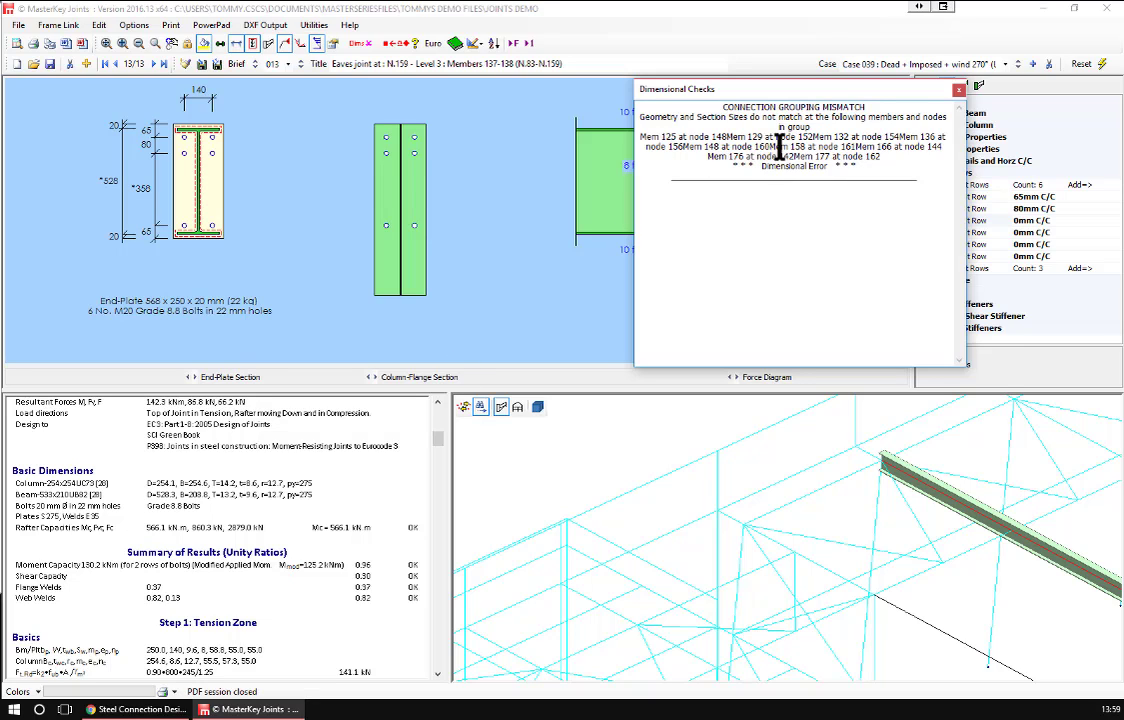
pyautogui.click(958, 90)
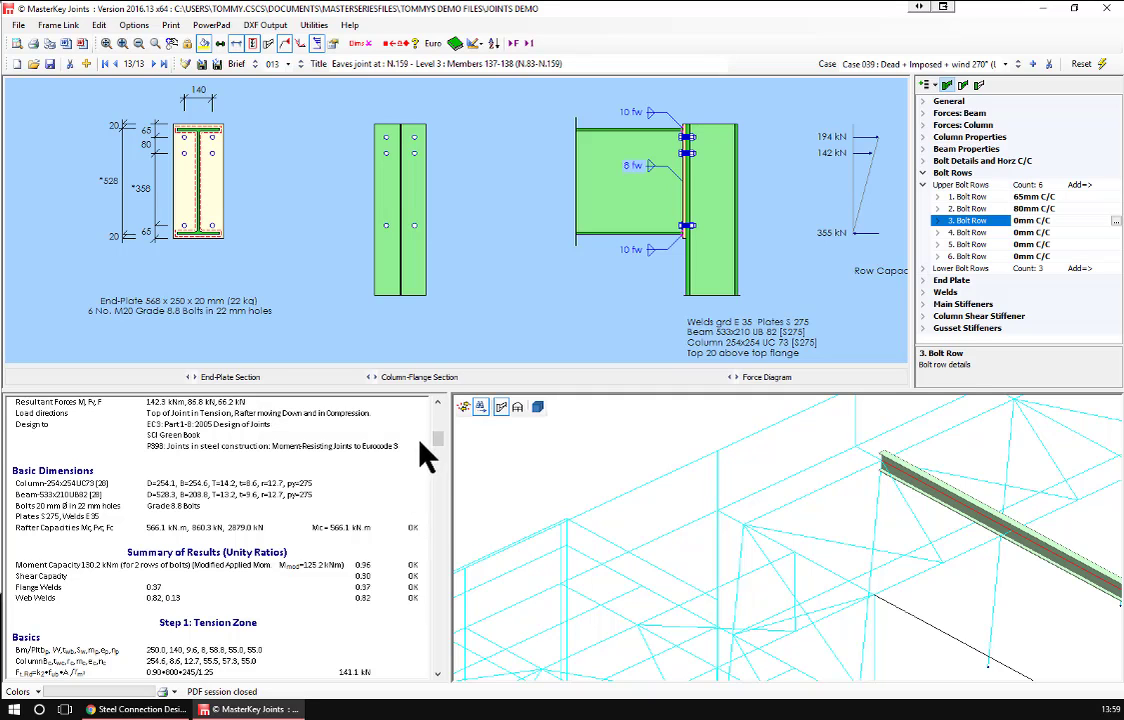
pyautogui.moveTo(436, 440); pyautogui.dragTo(439, 402)
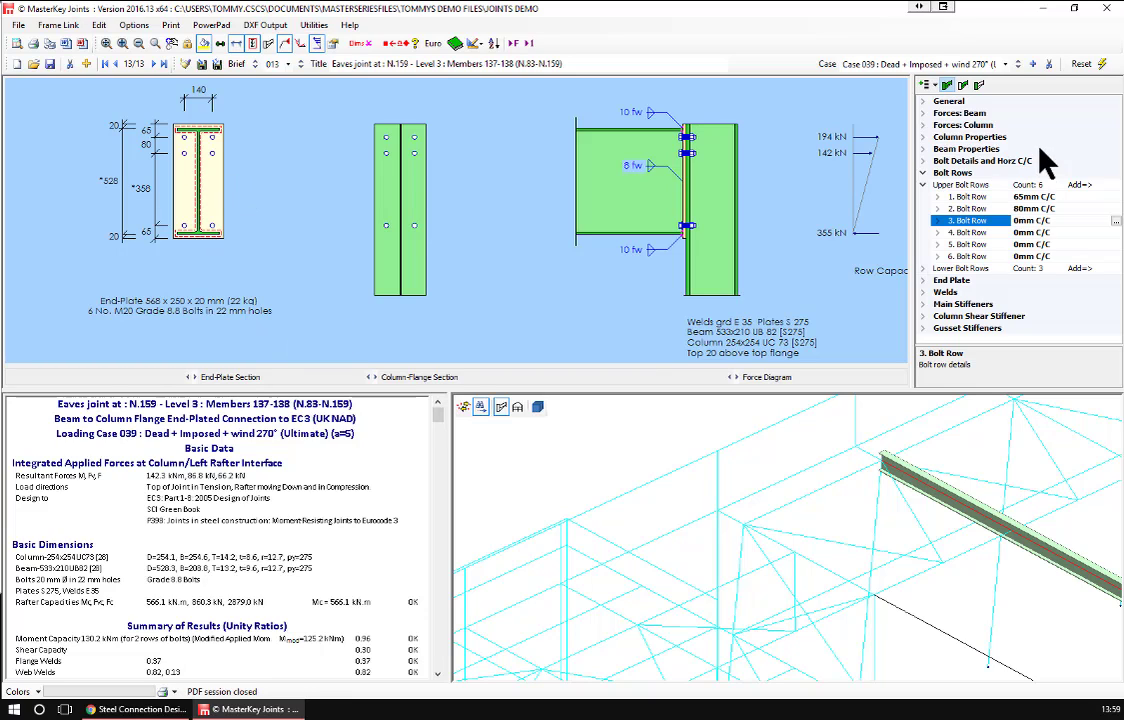
# Close MasterKey Joints and answer its closing prompt
pyautogui.click(1108, 10)
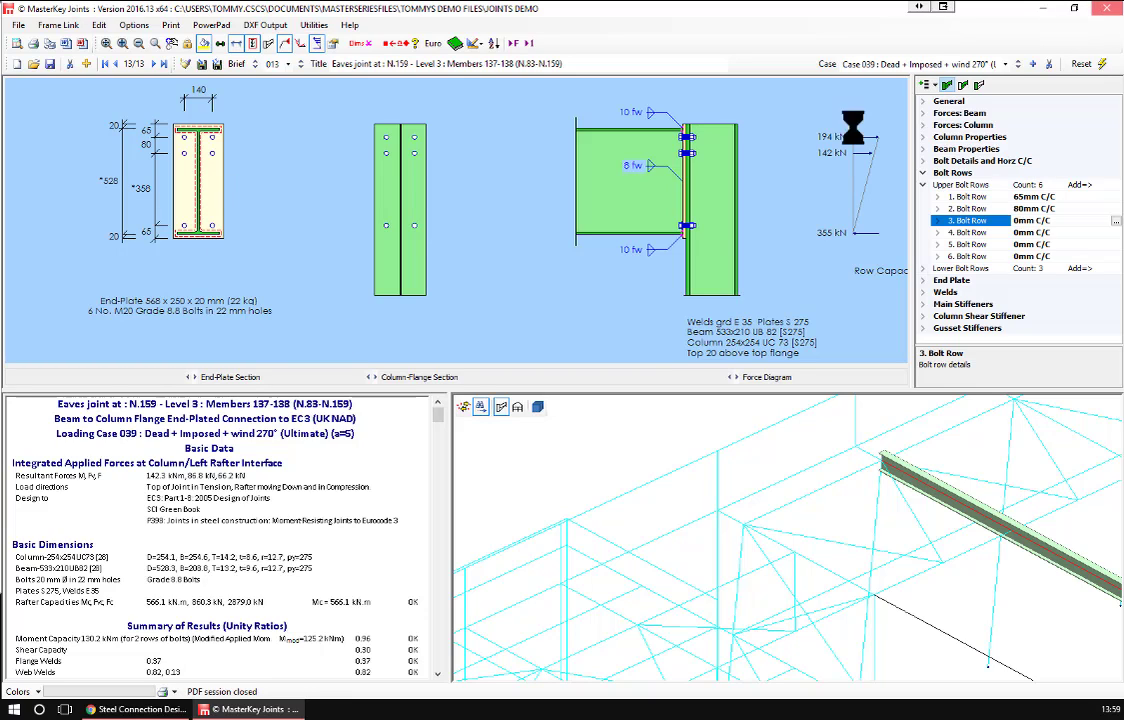
pyautogui.click(508, 387)
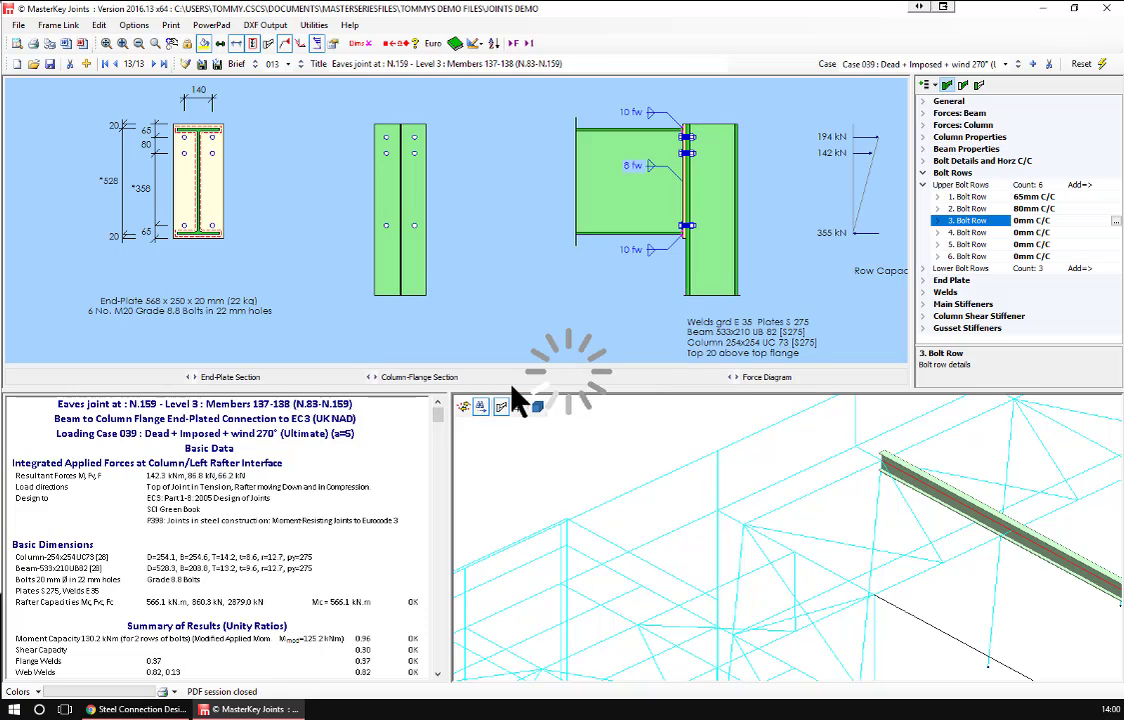